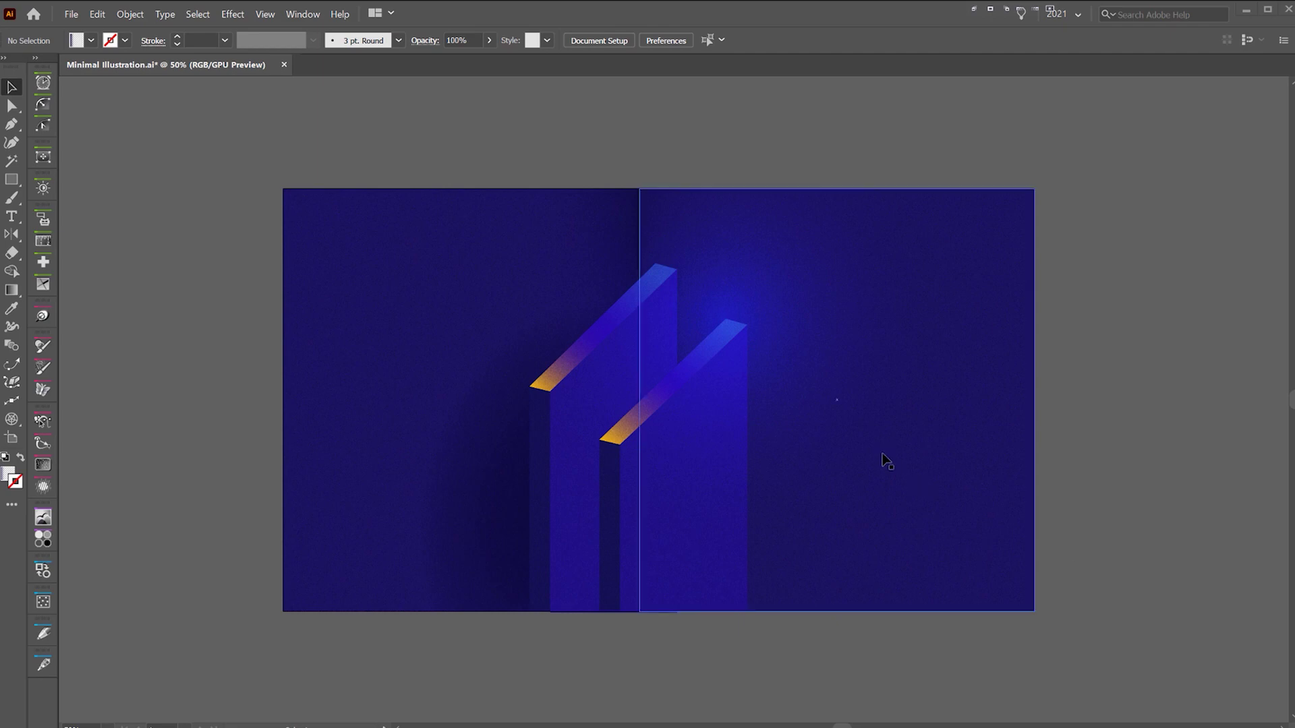
- Examine the finished illustration's two slabs and the blue glow behind them with the interface panels hidden
{"action": "scroll", "coordinate": [1149, 259], "scroll_direction": "up", "scroll_amount": 1}
{"action": "left_click_drag", "start_coordinate": [1060, 248], "coordinate": [1258, 179]}
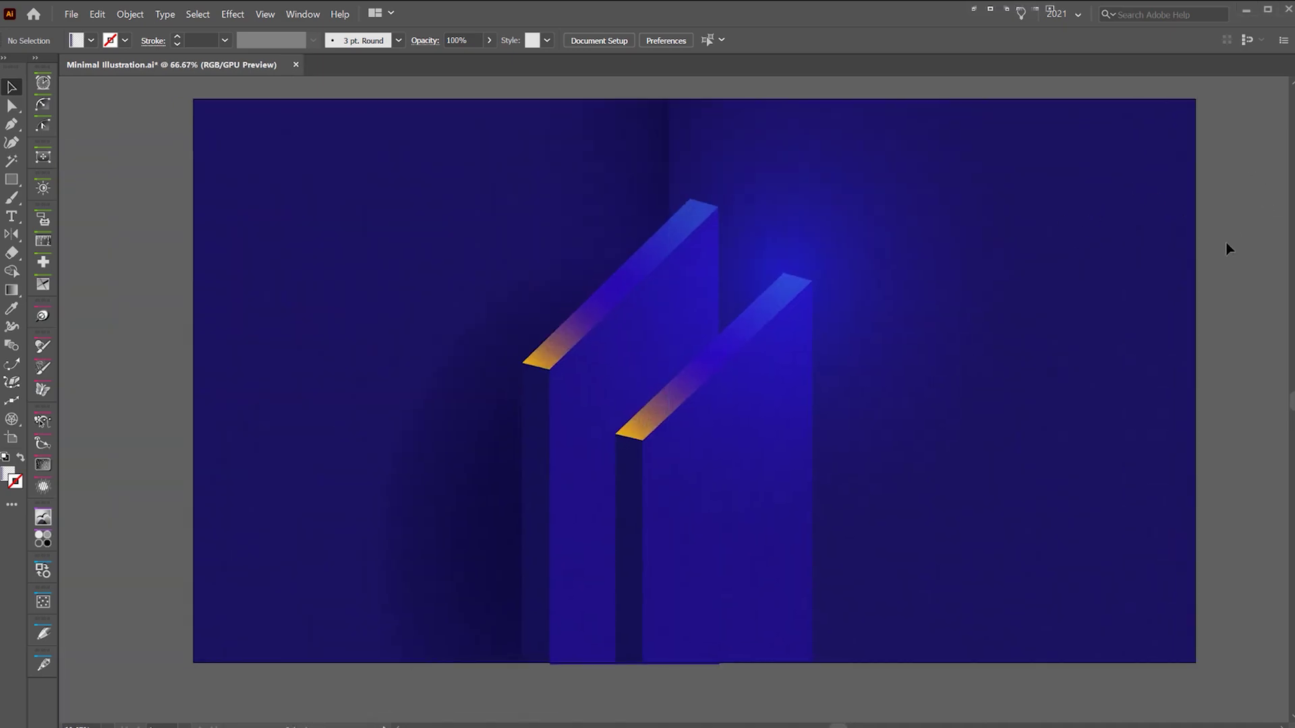
{"action": "key", "text": "Tab"}
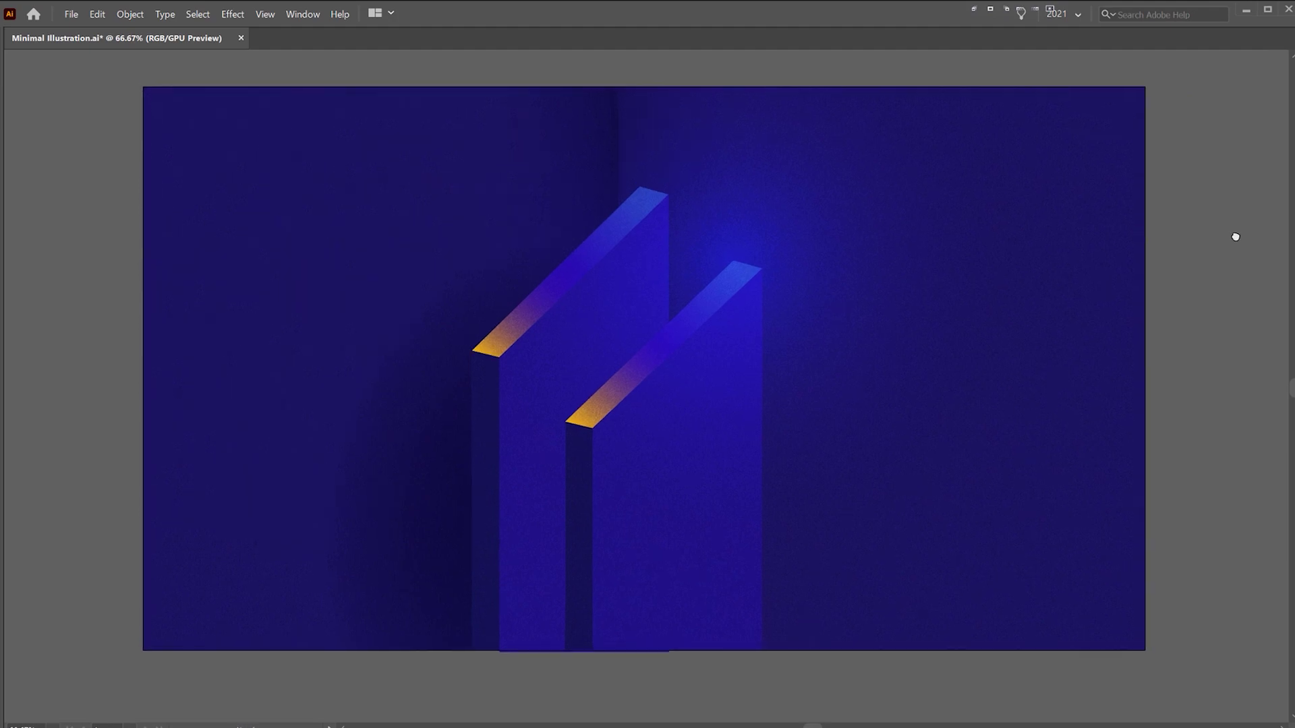
{"action": "scroll", "coordinate": [815, 197], "scroll_direction": "up", "scroll_amount": 2}
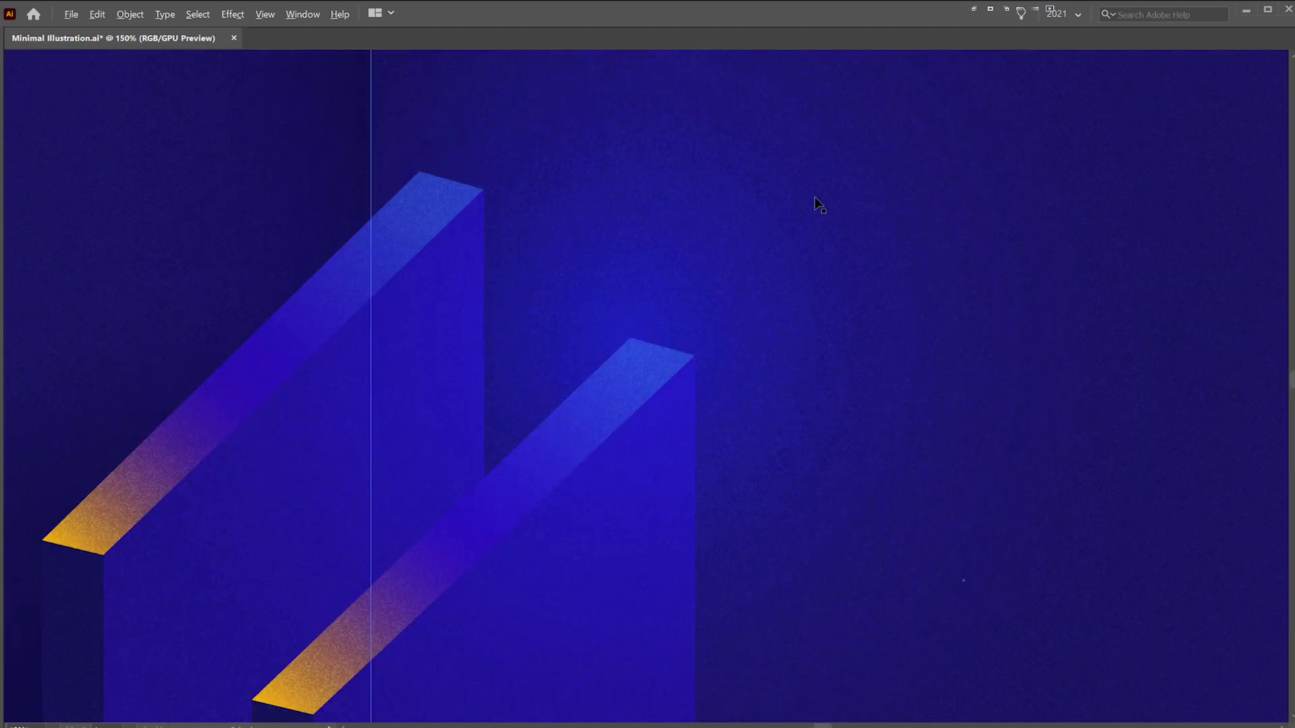
{"action": "scroll", "coordinate": [667, 188], "scroll_direction": "down", "scroll_amount": 3}
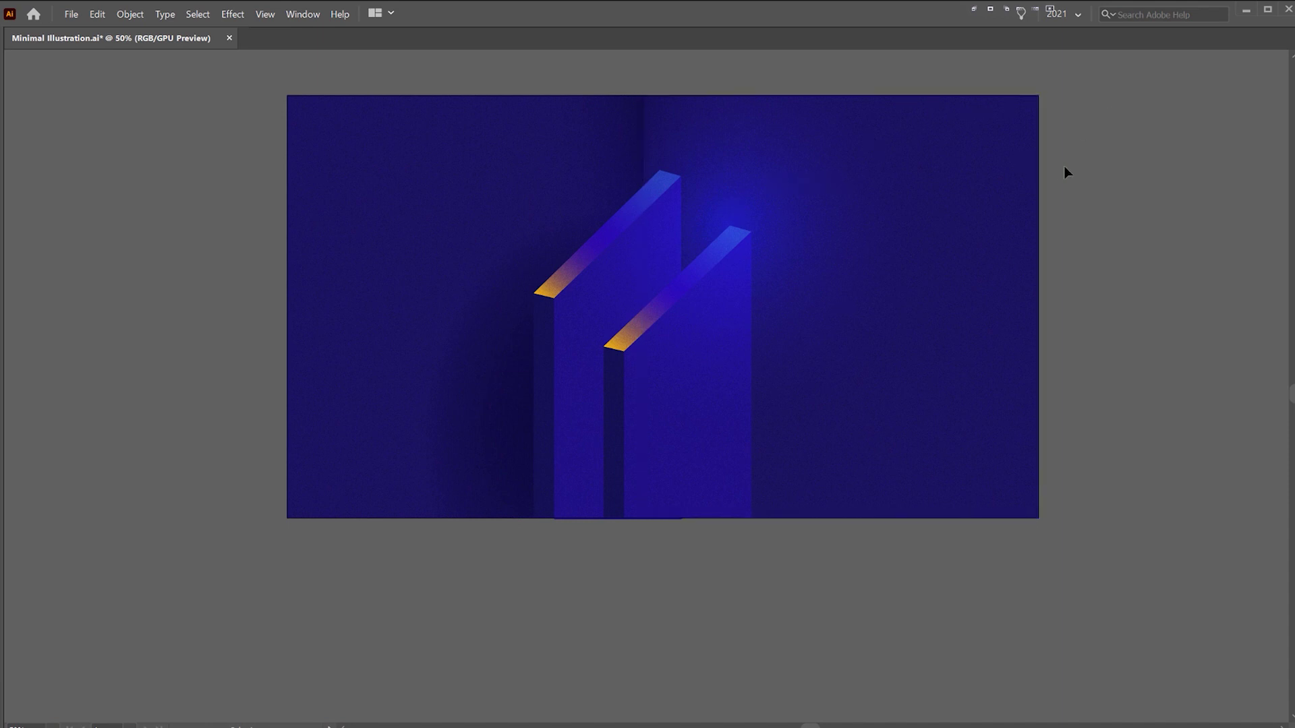
- Create a second artboard below the illustration, aligned with its edges, and set its height to 1080 px
{"action": "scroll", "coordinate": [1123, 163], "scroll_direction": "down", "scroll_amount": 3}
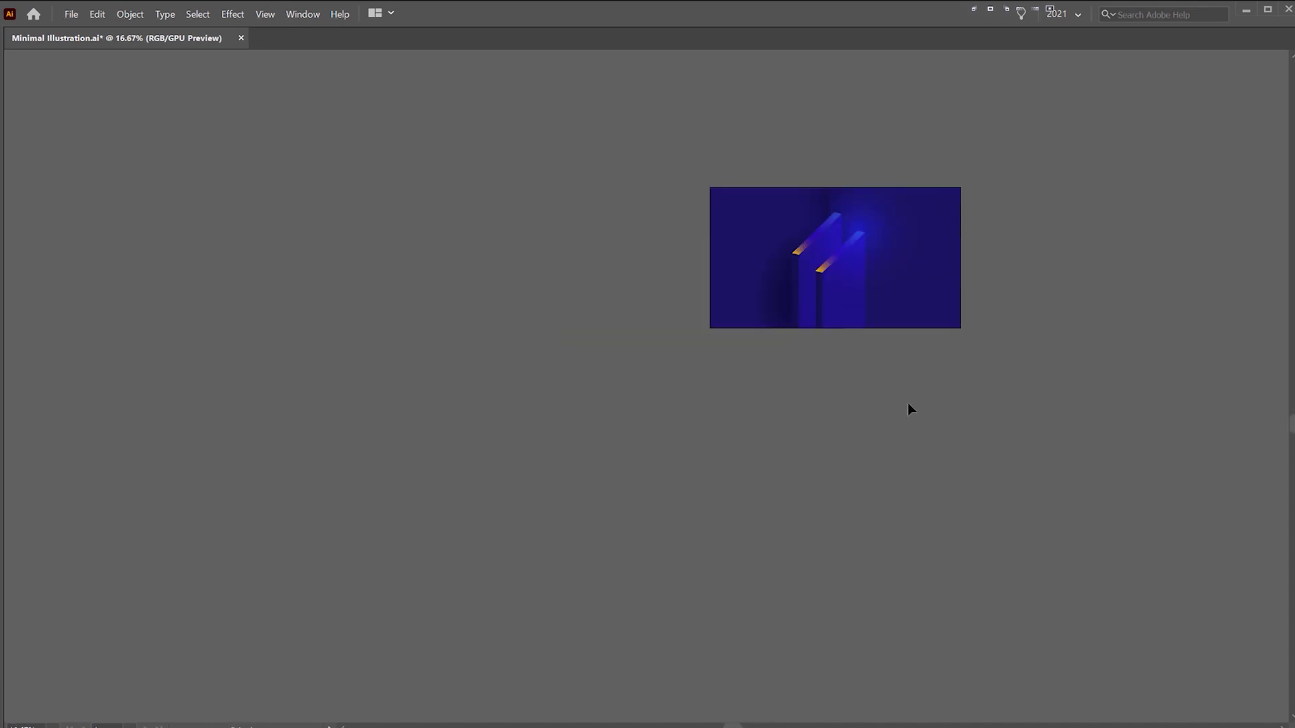
{"action": "left_click_drag", "start_coordinate": [904, 416], "coordinate": [706, 403]}
{"action": "key", "text": "shift+o"}
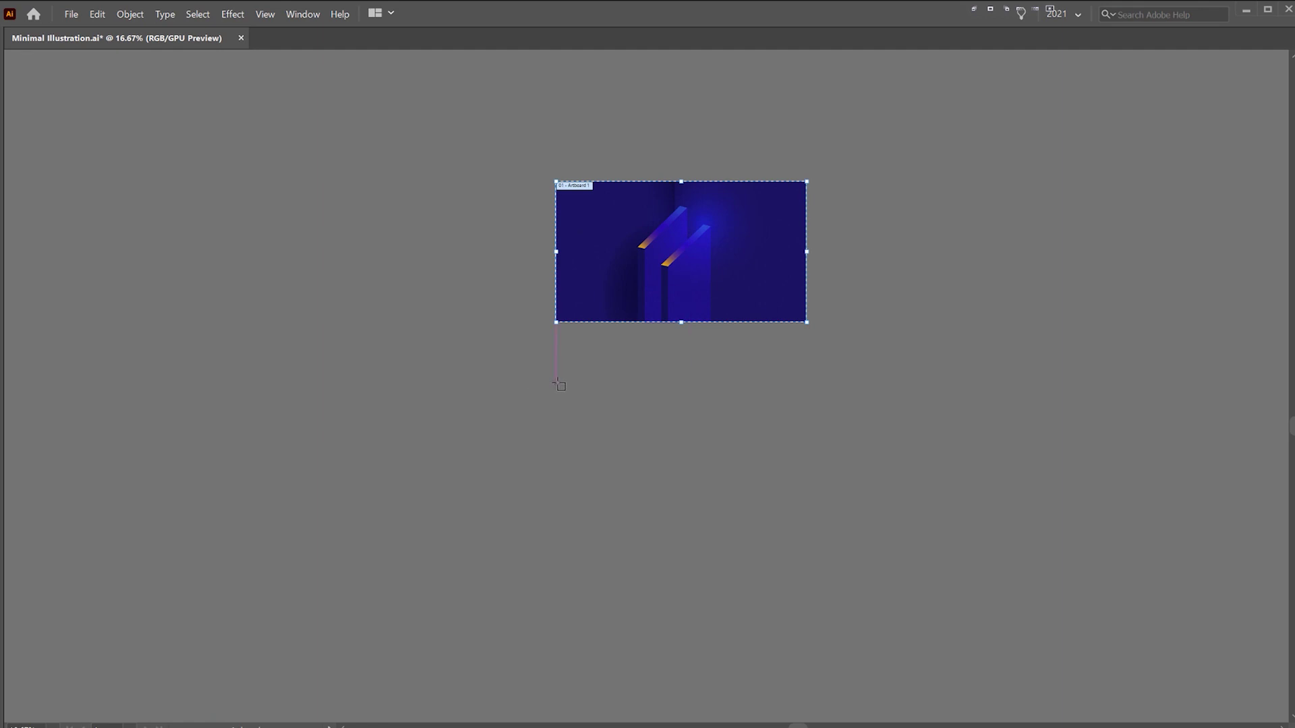
{"action": "left_click_drag", "start_coordinate": [555, 383], "coordinate": [806, 499]}
{"action": "key", "text": "Tab"}
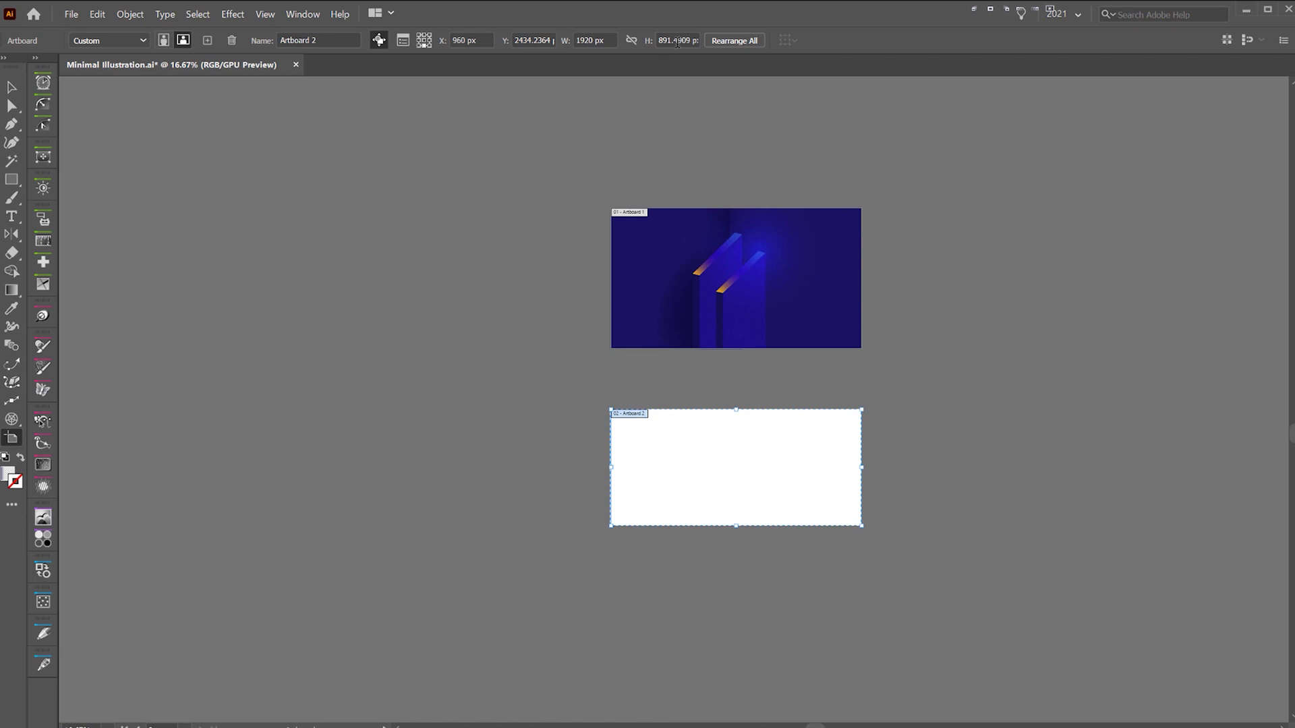
{"action": "left_click", "coordinate": [677, 42]}
{"action": "type", "text": "1080"}
{"action": "key", "text": "Return"}
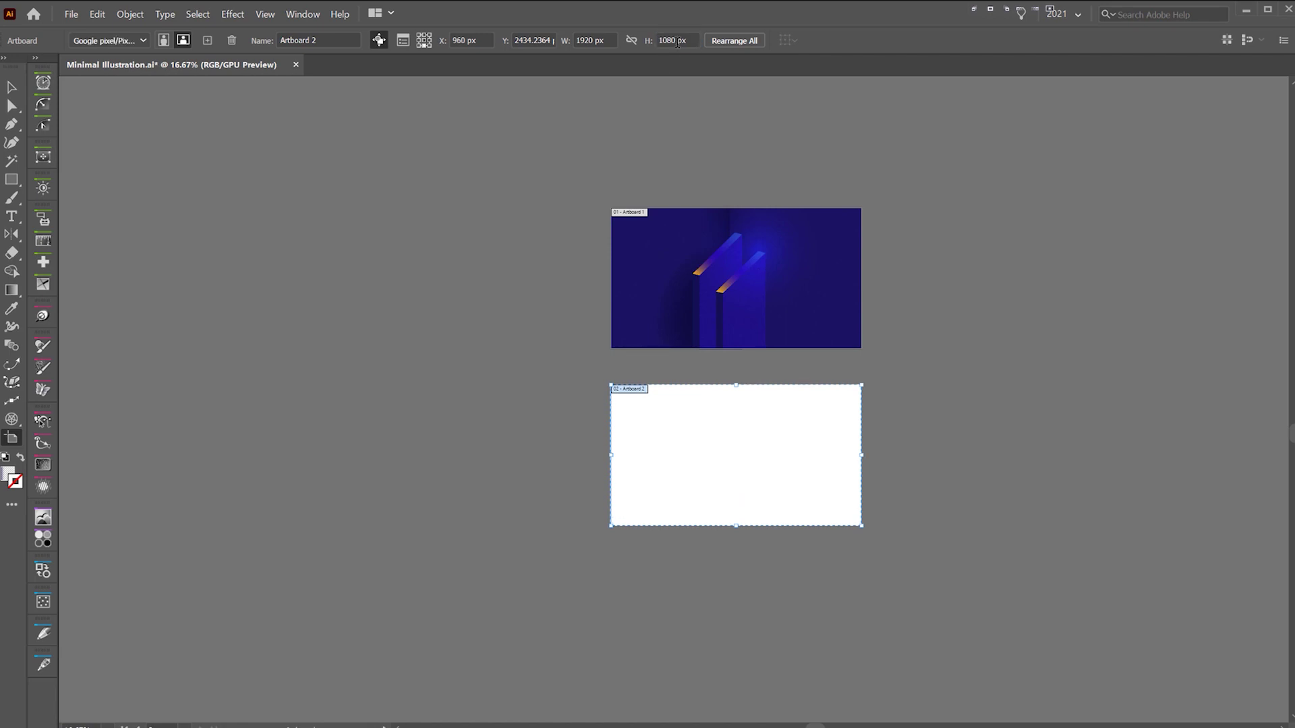
- Draw a 1920 × 1080 px rectangle covering the new artboard and swap its fill and stroke for a solid dark blue fill
{"action": "key", "text": "v"}
{"action": "scroll", "coordinate": [751, 427], "scroll_direction": "up", "scroll_amount": 1}
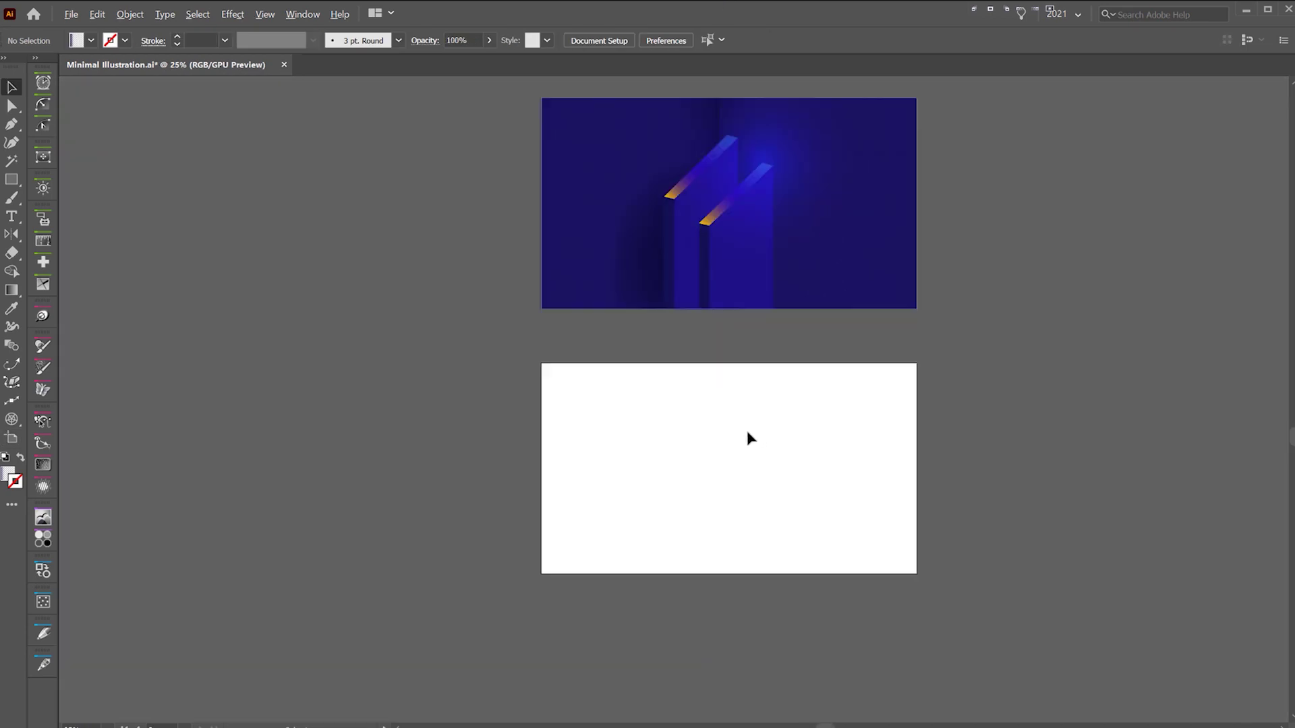
{"action": "left_click_drag", "start_coordinate": [711, 399], "coordinate": [647, 358]}
{"action": "scroll", "coordinate": [648, 358], "scroll_direction": "up", "scroll_amount": 1}
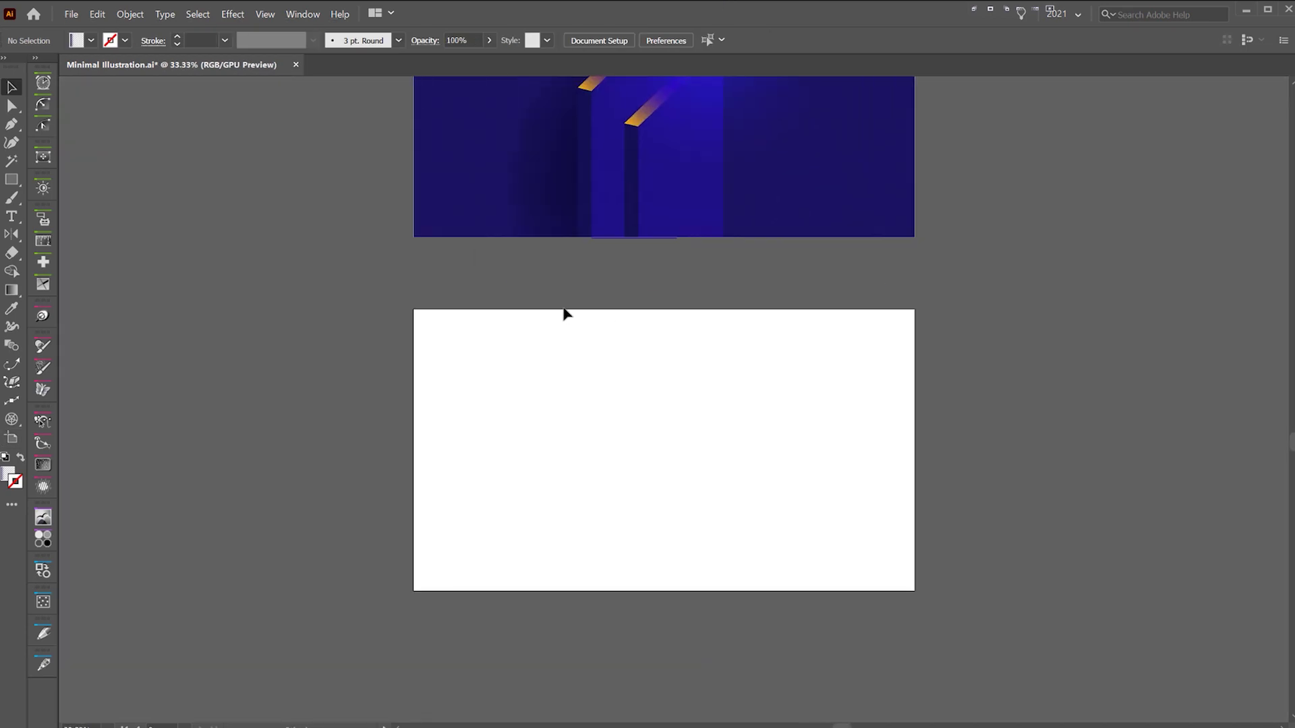
{"action": "key", "text": "m"}
{"action": "scroll", "coordinate": [471, 355], "scroll_direction": "up", "scroll_amount": 1}
{"action": "left_click_drag", "start_coordinate": [399, 315], "coordinate": [1076, 611]}
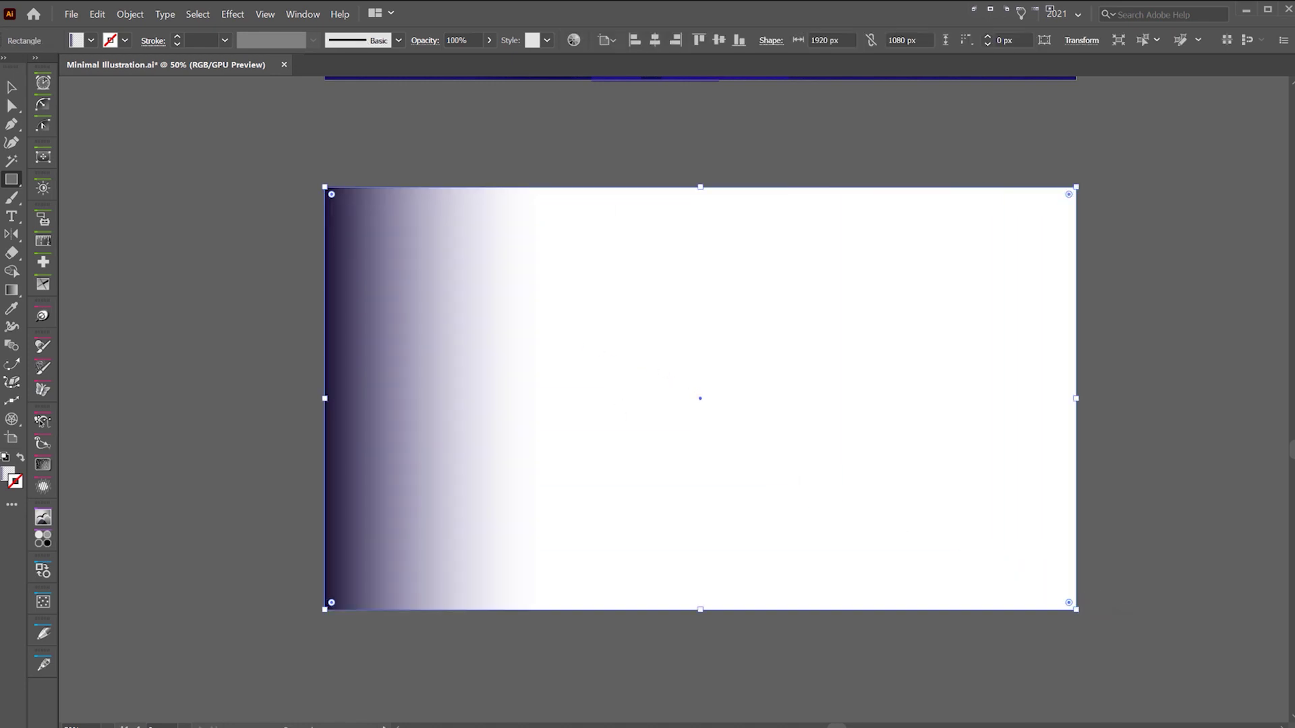
{"action": "key", "text": "v"}
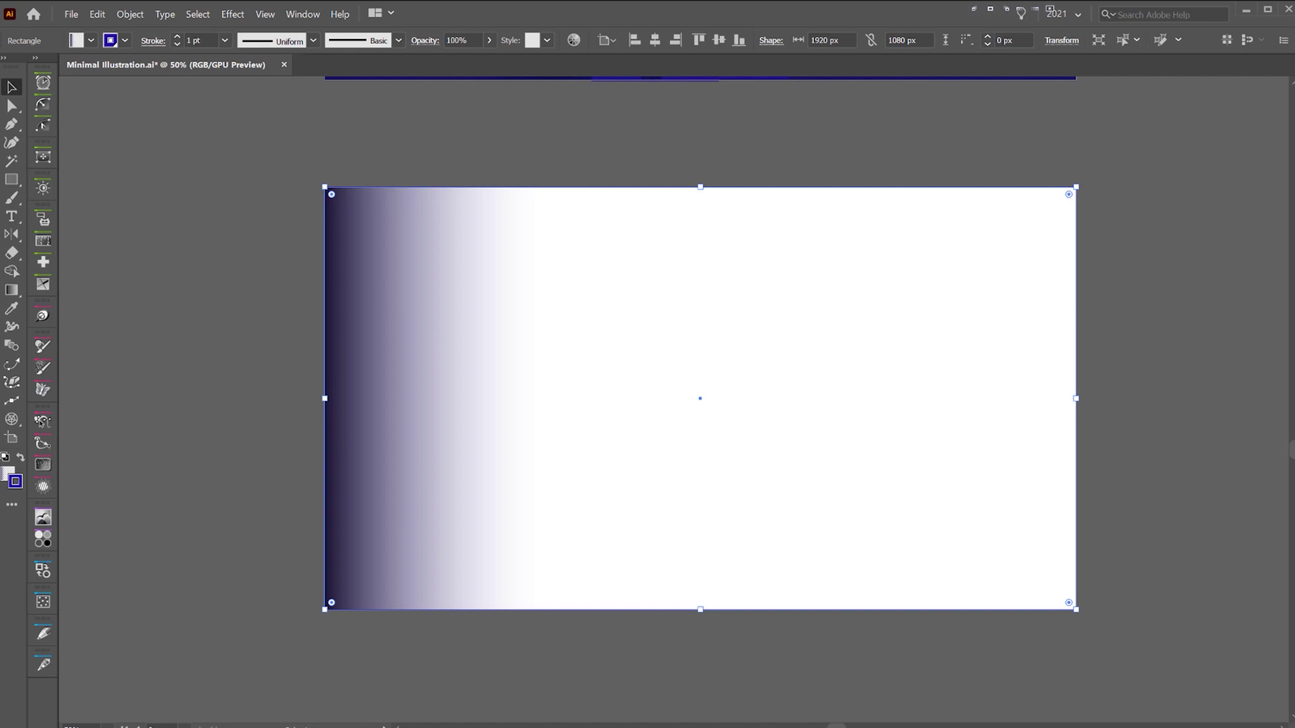
{"action": "key", "text": "shift+x"}
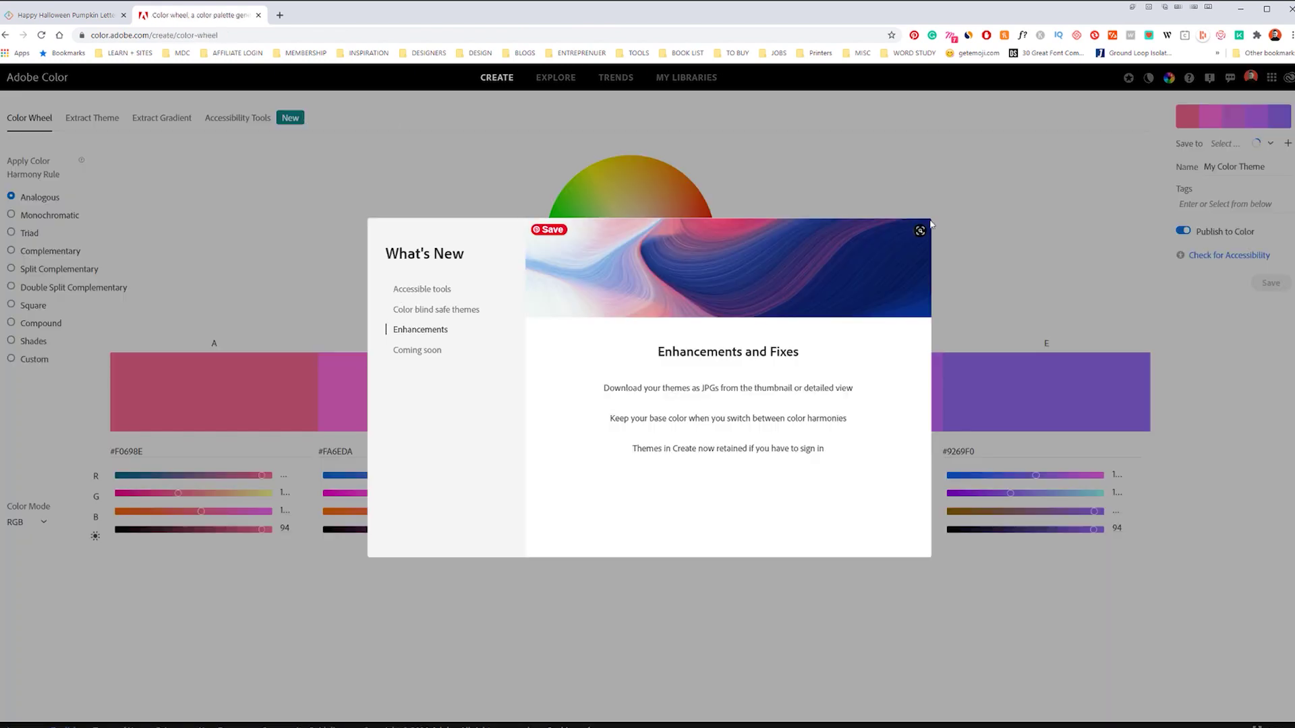
- Dismiss the What's New notice on the Adobe Color website and open its Explore page
{"action": "left_click", "coordinate": [922, 232]}
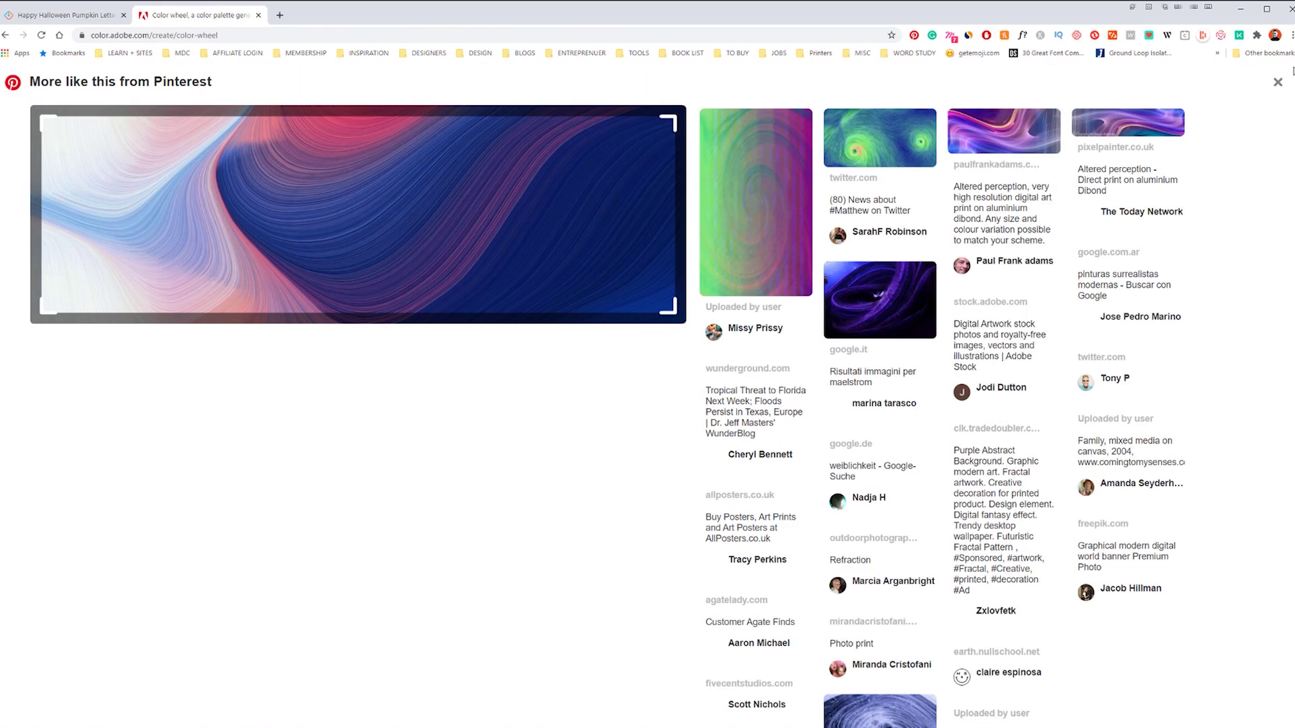
{"action": "left_click", "coordinate": [1277, 83]}
{"action": "left_click", "coordinate": [551, 78]}
{"action": "left_click", "coordinate": [551, 77]}
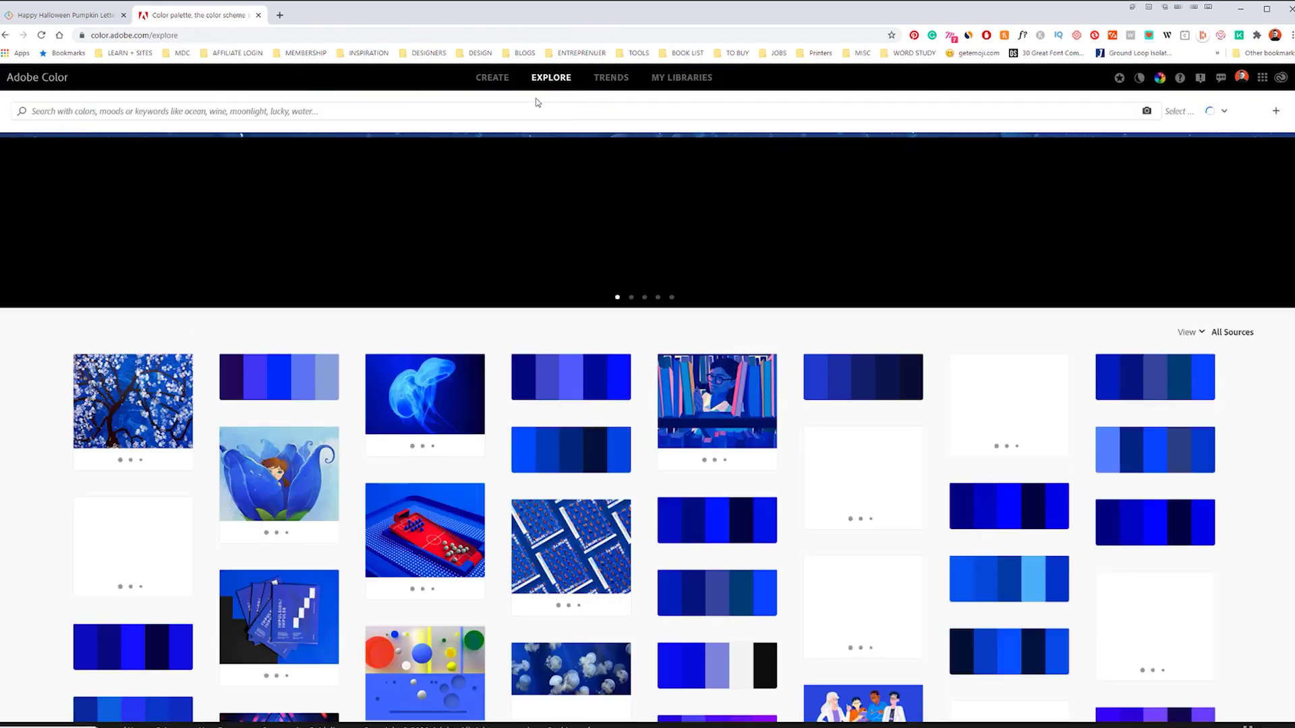
- Look through the colour themes on the Explore page for palette inspiration, and return to Illustrator
{"action": "scroll", "coordinate": [591, 213], "scroll_direction": "down", "scroll_amount": 5}
{"action": "scroll", "coordinate": [553, 222], "scroll_direction": "up", "scroll_amount": 5}
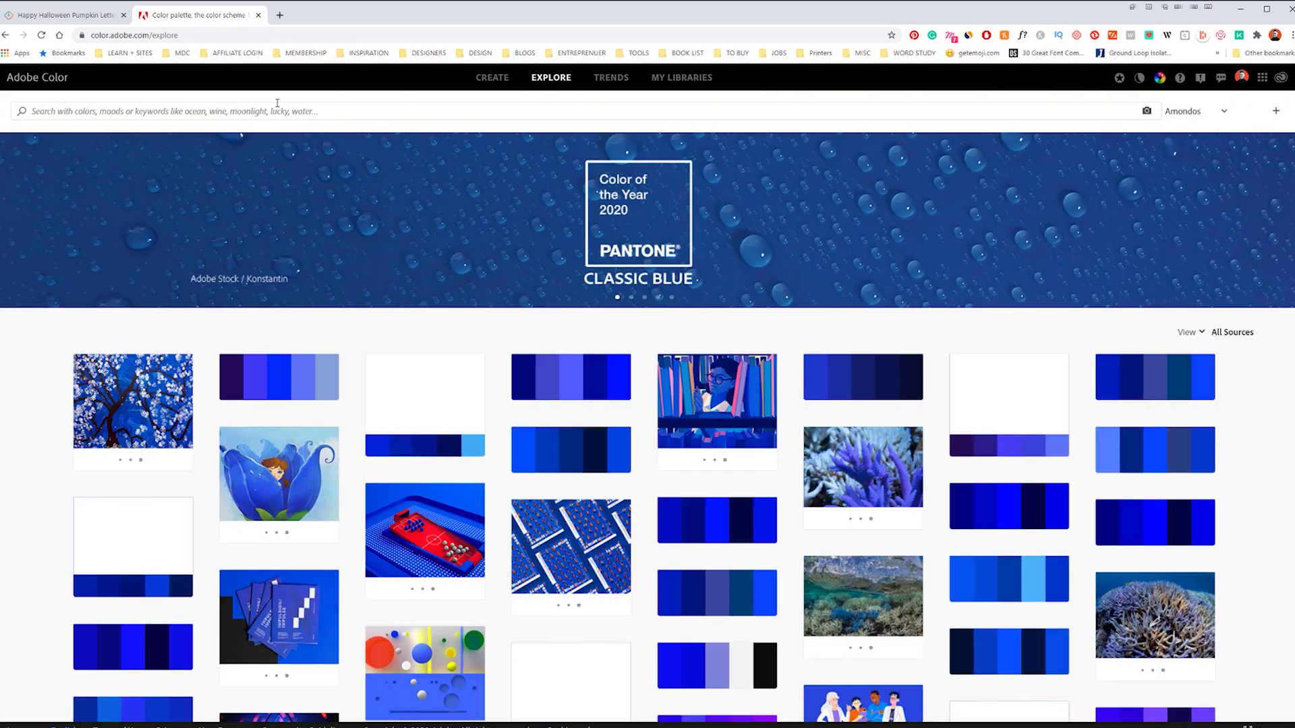
{"action": "scroll", "coordinate": [380, 231], "scroll_direction": "down", "scroll_amount": 9}
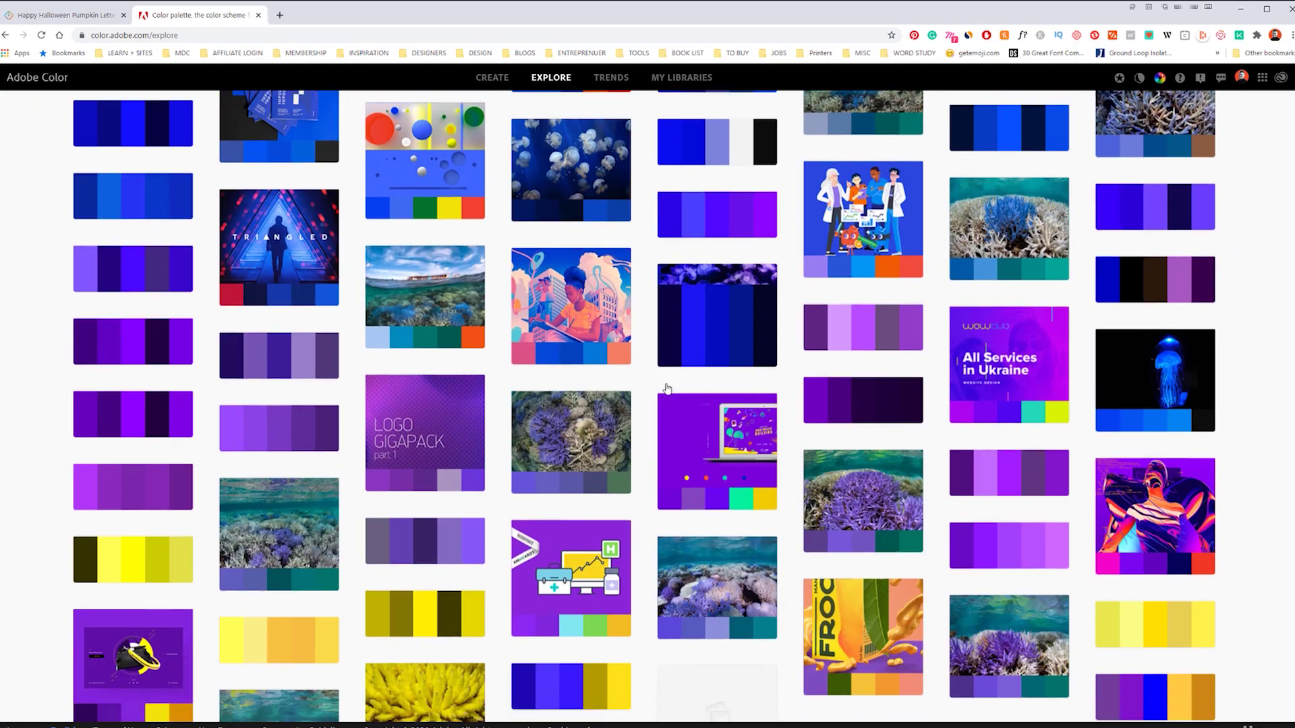
{"action": "scroll", "coordinate": [666, 382], "scroll_direction": "down", "scroll_amount": 8}
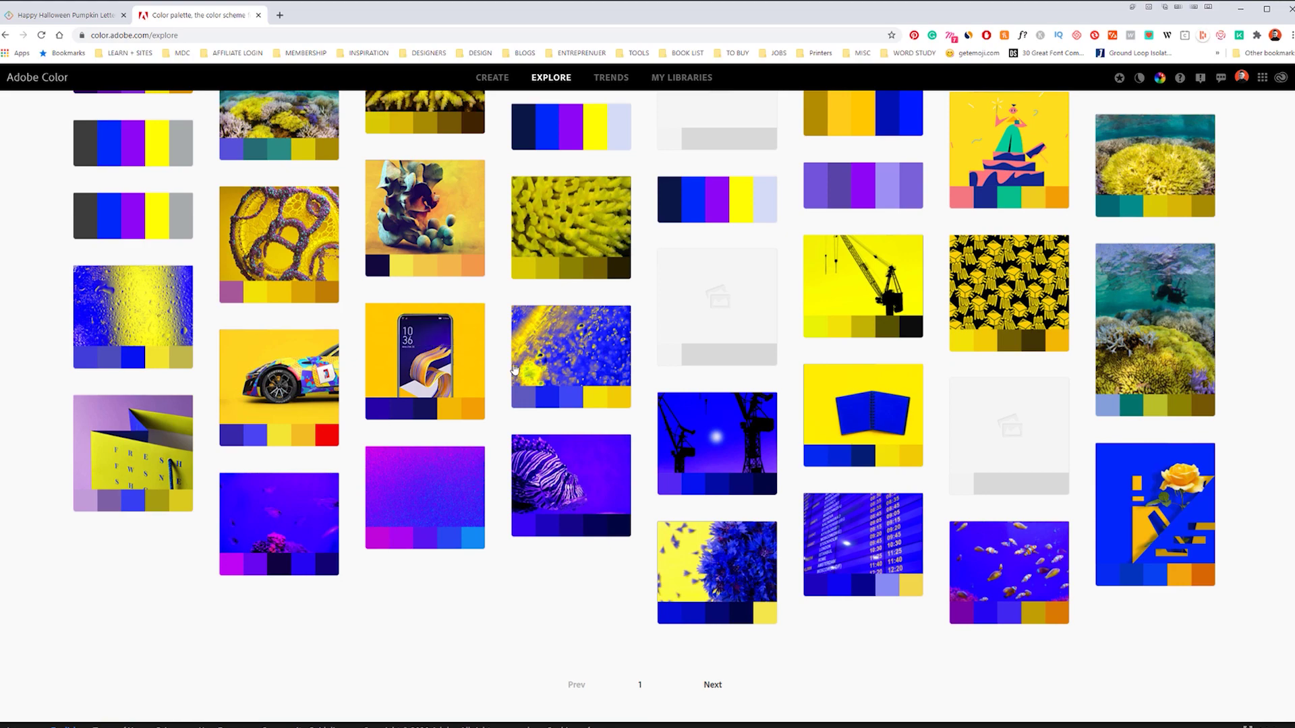
{"action": "scroll", "coordinate": [563, 418], "scroll_direction": "up", "scroll_amount": 10}
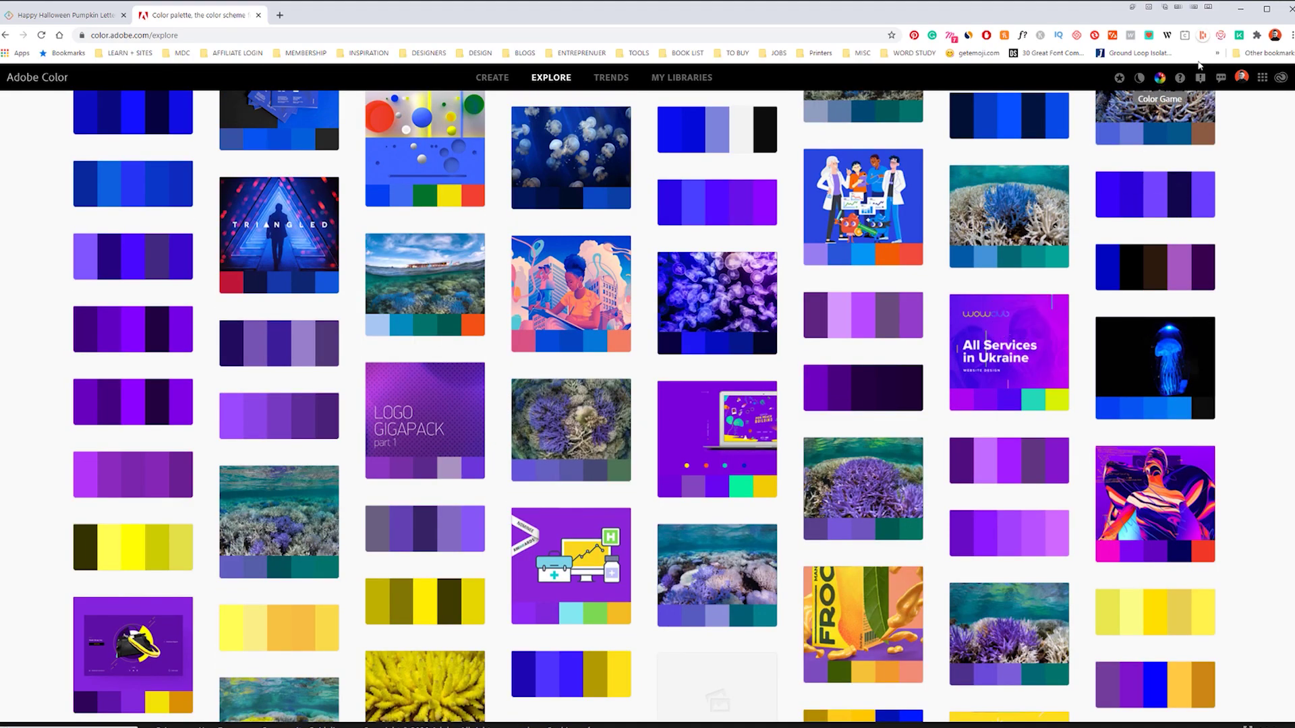
{"action": "left_click", "coordinate": [1240, 10]}
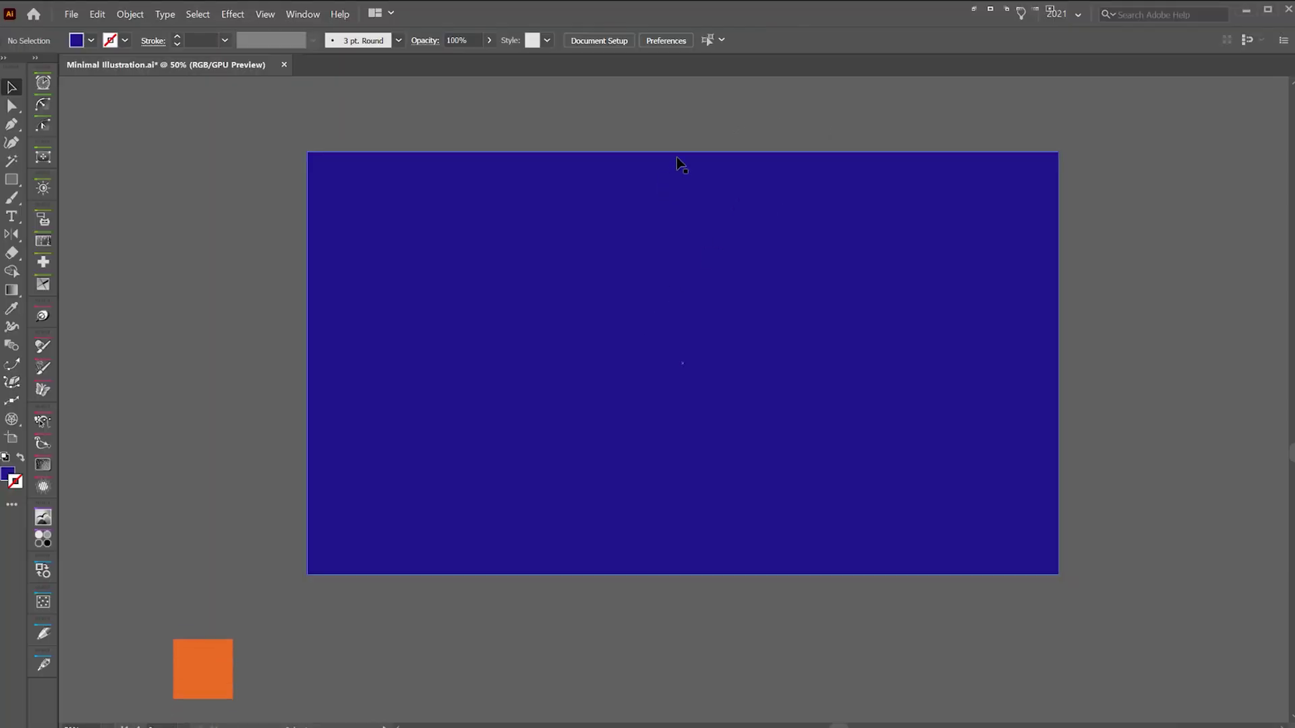
- Draw a rectangle about 908 × 1080 px over the artboard's left part and fill it with the dark-to-transparent linear gradient
{"action": "key", "text": "m"}
{"action": "left_click_drag", "start_coordinate": [663, 152], "coordinate": [307, 574]}
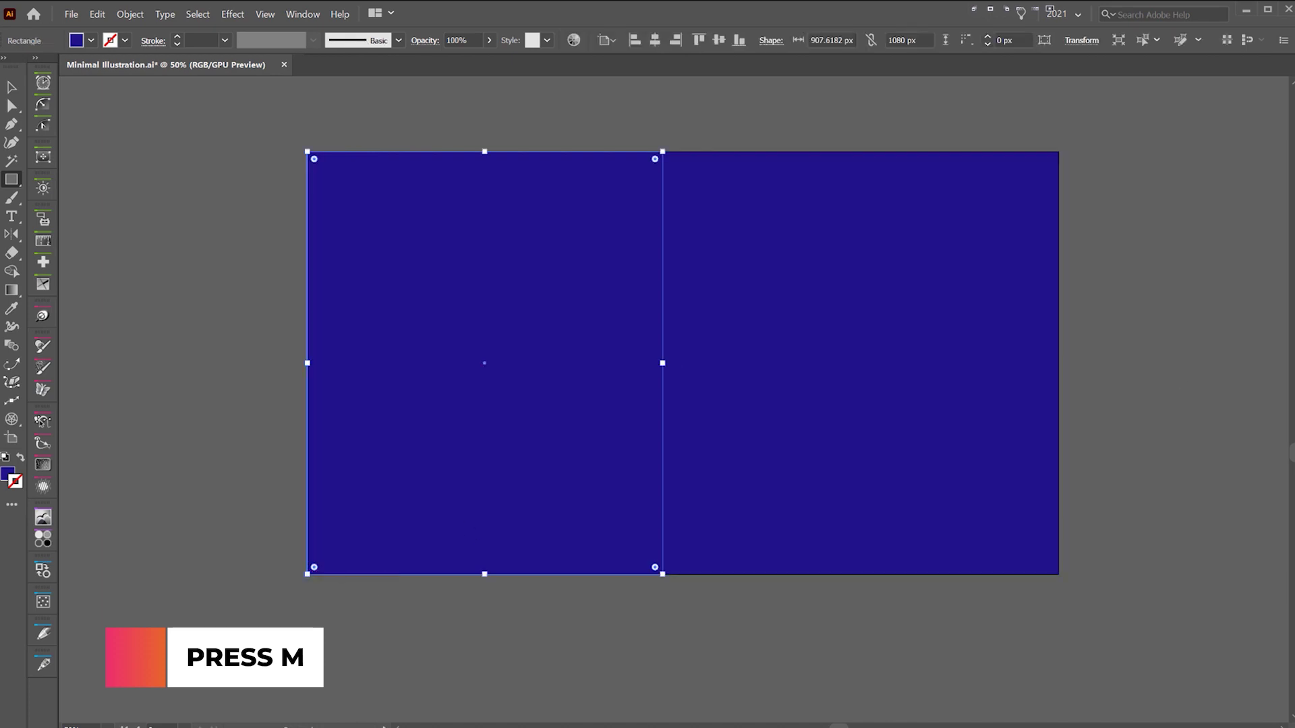
{"action": "key", "text": "ctrl+F9"}
{"action": "left_click_drag", "start_coordinate": [1097, 266], "coordinate": [804, 263]}
{"action": "scroll", "coordinate": [578, 298], "scroll_direction": "up", "scroll_amount": 1}
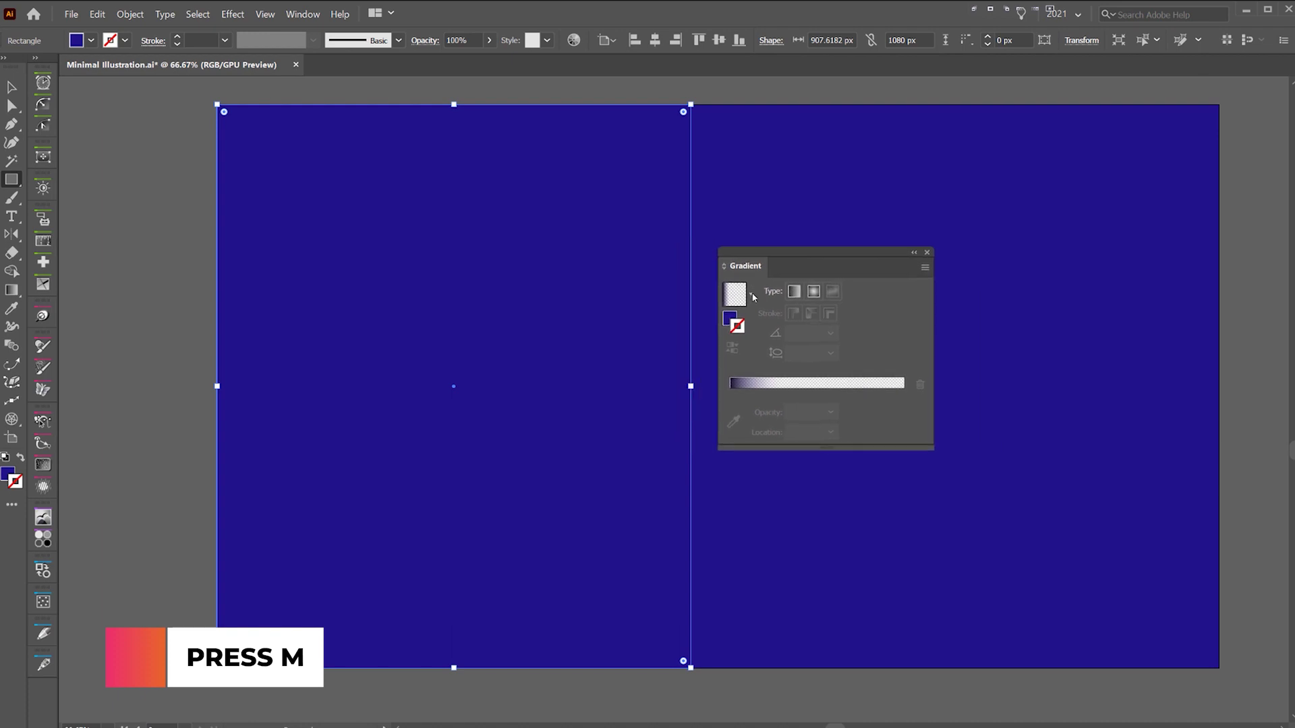
{"action": "left_click", "coordinate": [732, 385]}
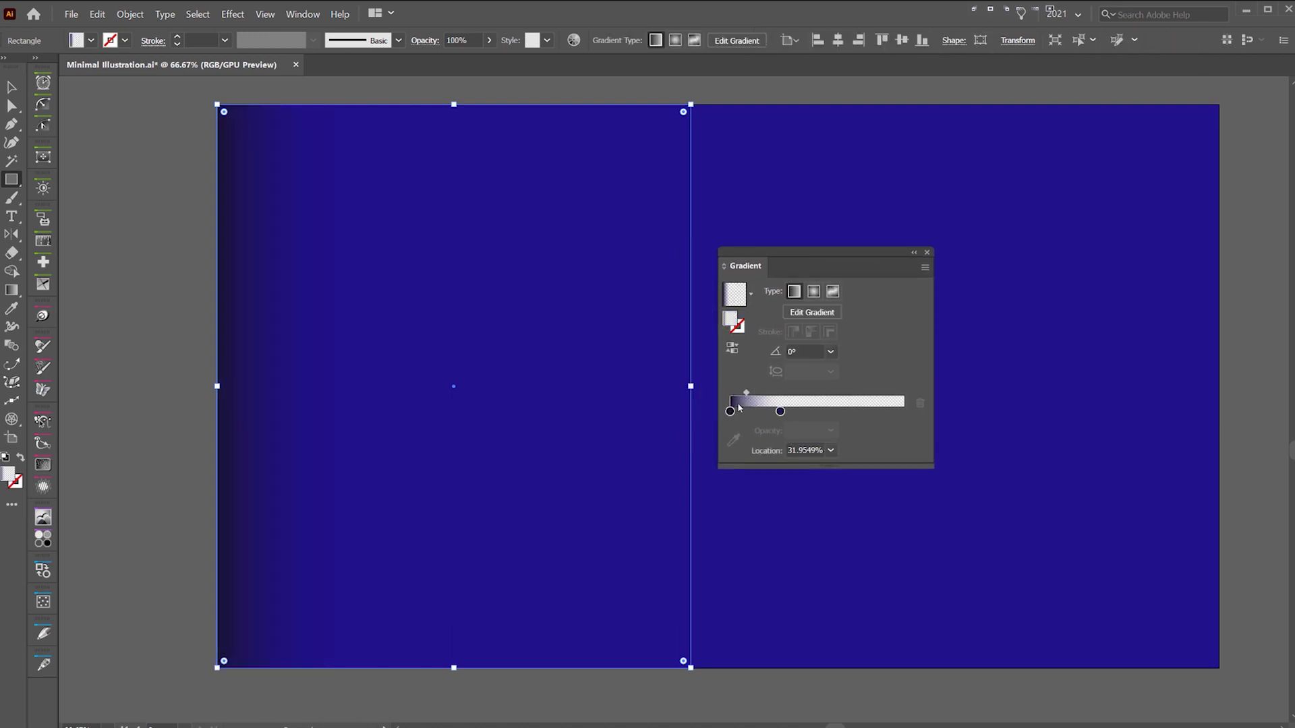
- Move the gradient's transparent stop to 39.8108% and its midpoint to 53.8928%
{"action": "left_click_drag", "start_coordinate": [780, 413], "coordinate": [702, 427]}
{"action": "left_click", "coordinate": [795, 420]}
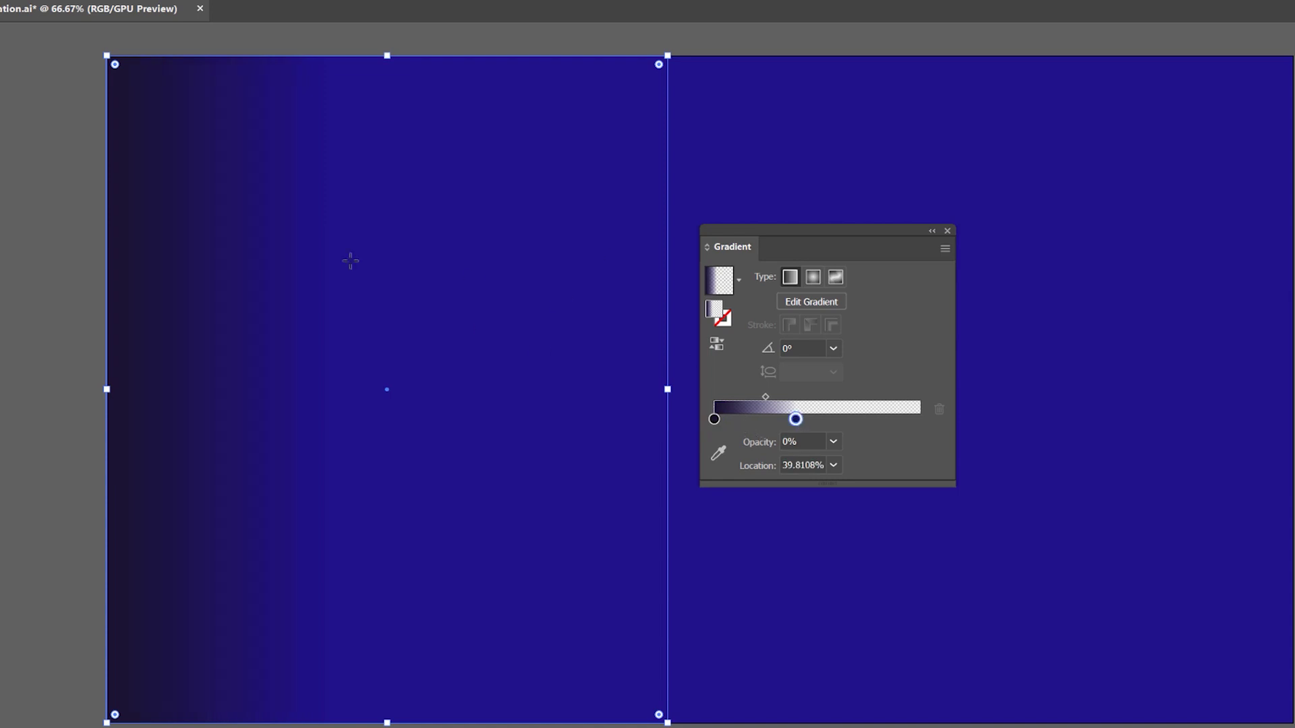
{"action": "left_click_drag", "start_coordinate": [765, 397], "coordinate": [758, 397]}
{"action": "key", "text": "ctrl+minus"}
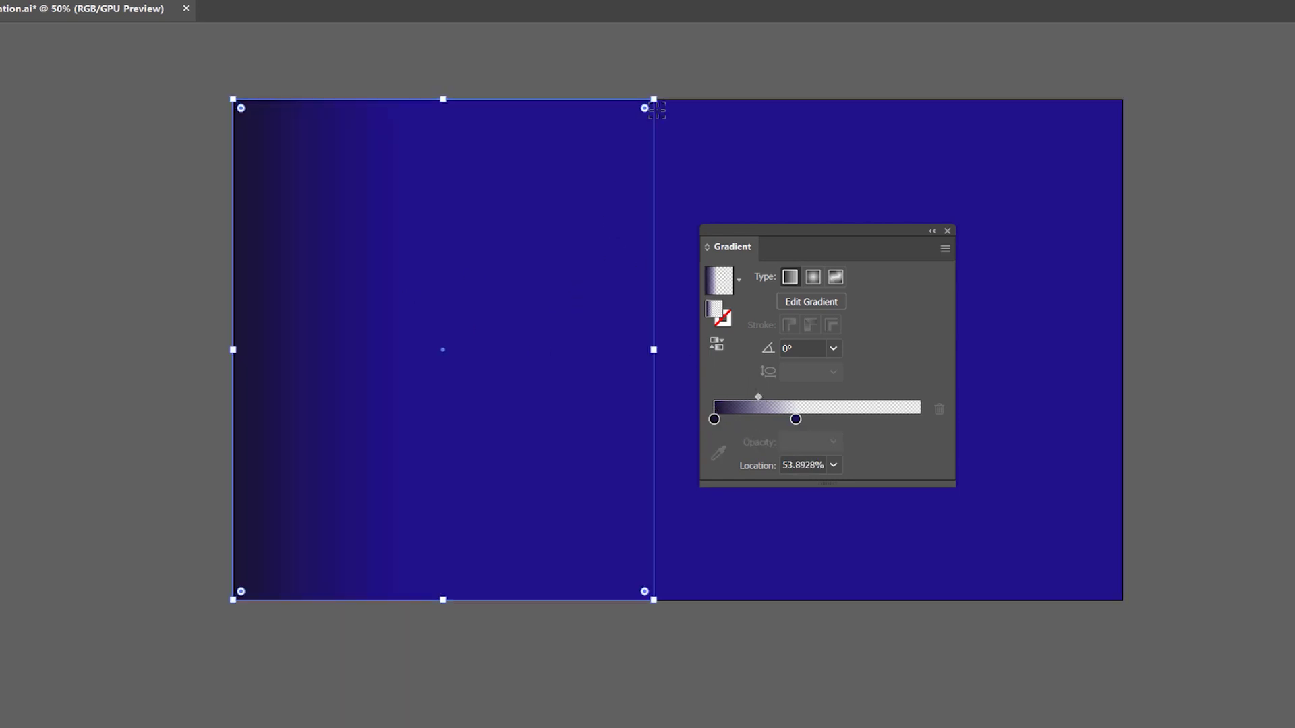
- Reverse the gradient so the dark end lies at the rectangle's inner edge, and move its midpoint to 63.6575%
{"action": "left_click", "coordinate": [716, 345]}
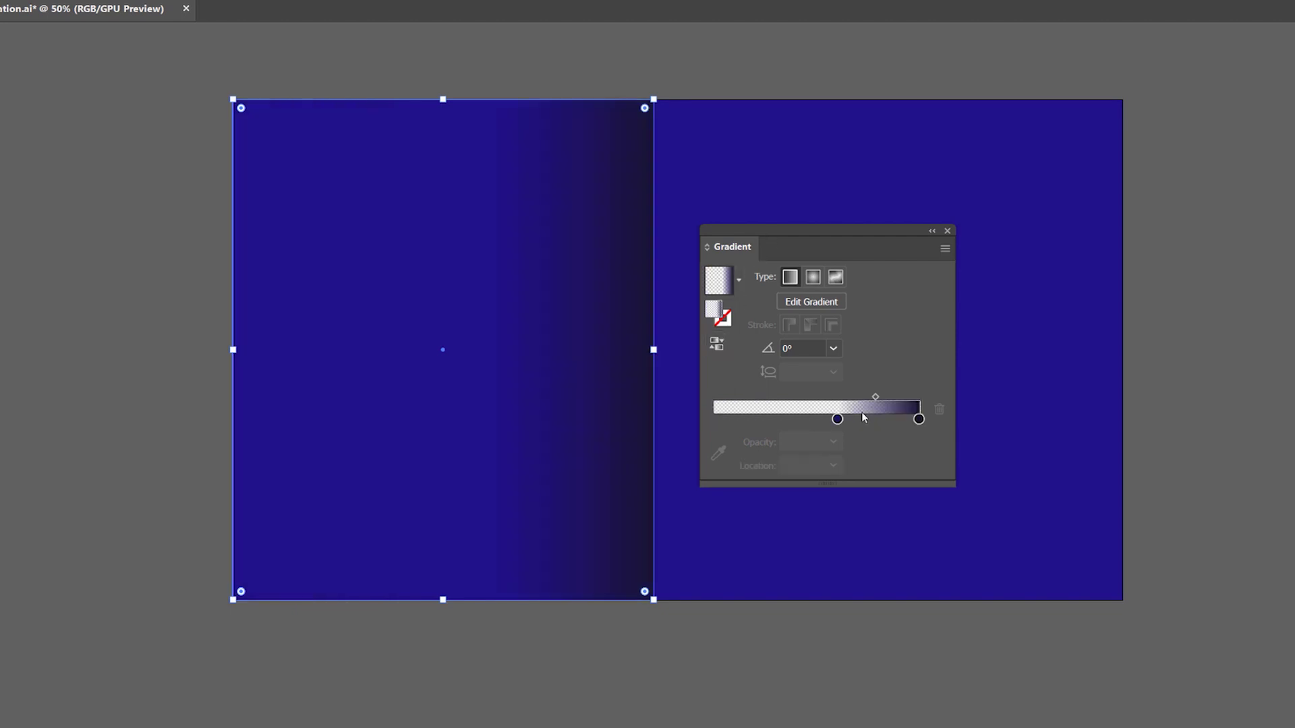
{"action": "left_click_drag", "start_coordinate": [876, 398], "coordinate": [891, 397]}
{"action": "key", "text": "ctrl+plus"}
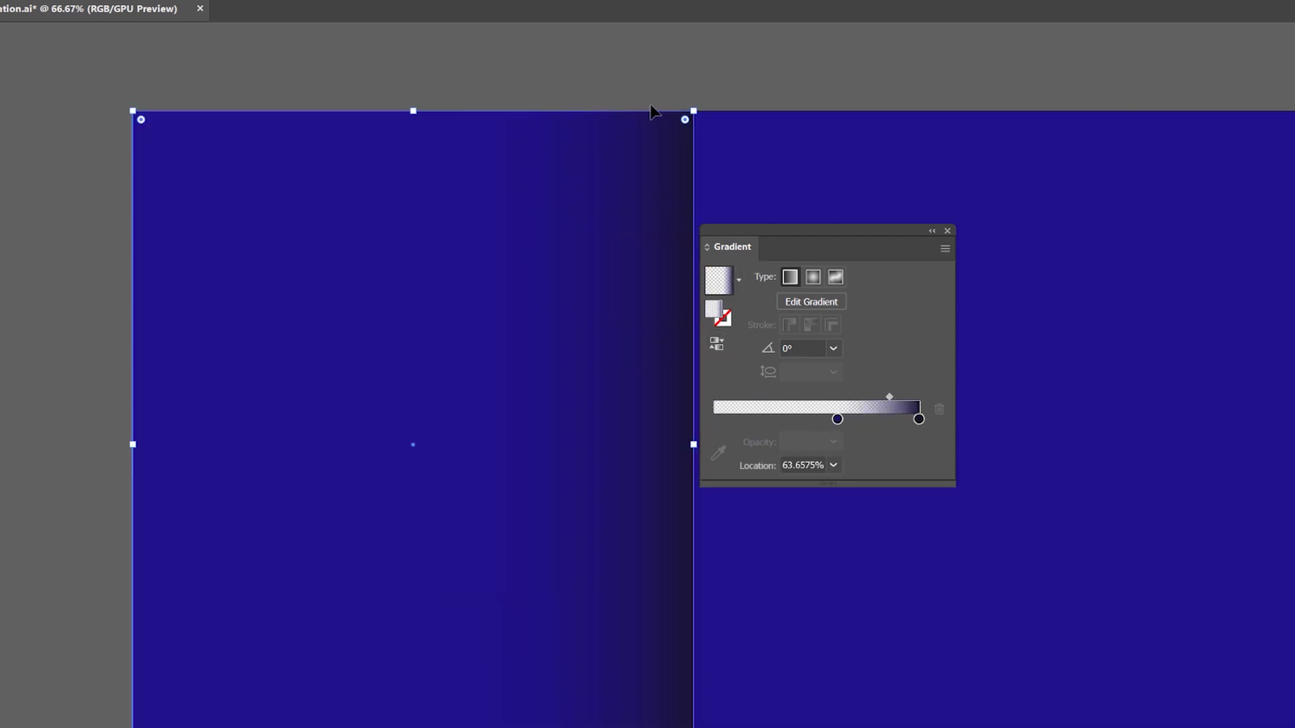
- Set the gradient rectangle's opacity to 30% and its blending mode to Multiply
{"action": "left_click", "coordinate": [457, 40]}
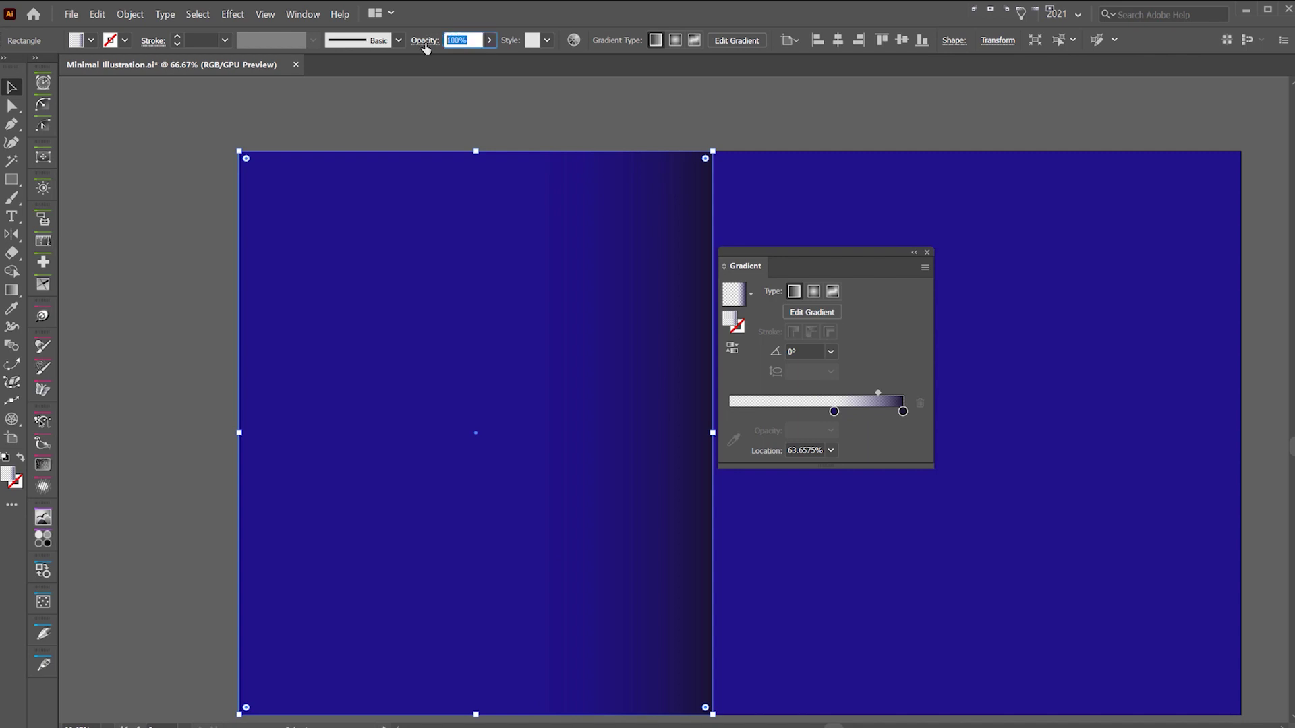
{"action": "key", "text": "Return"}
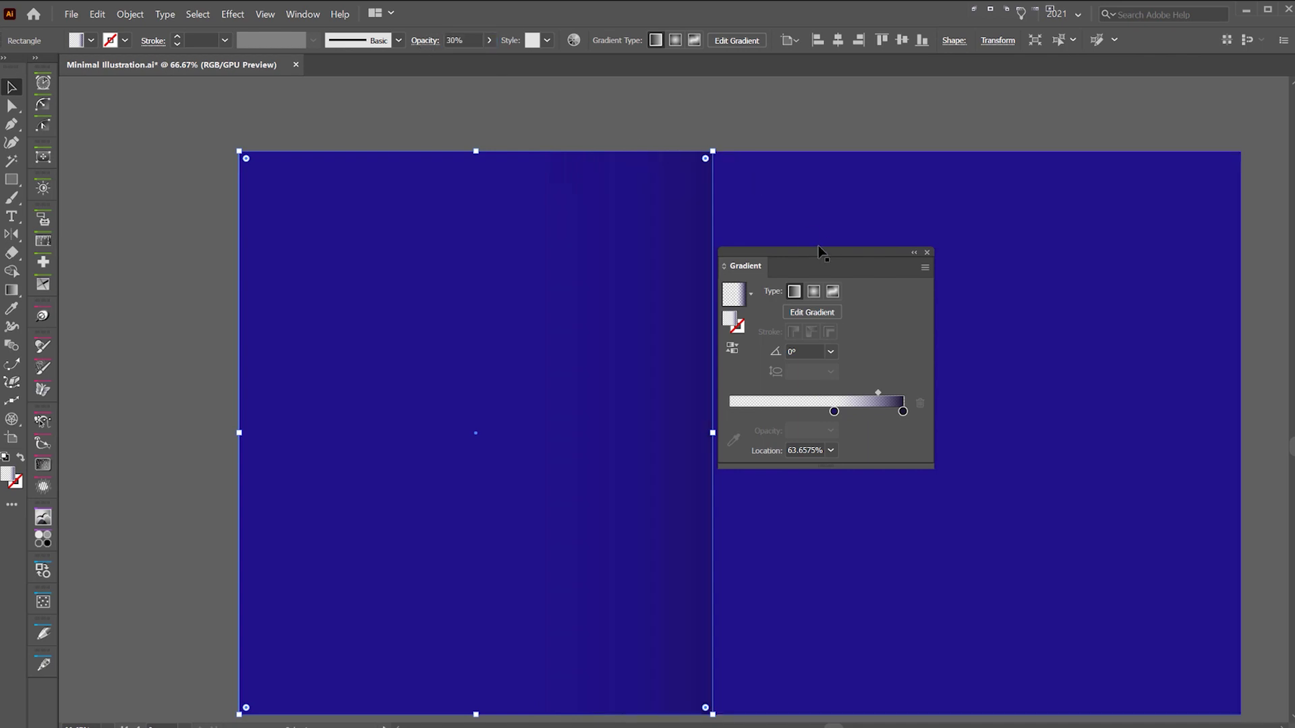
{"action": "key", "text": "ctrl+shift+F10"}
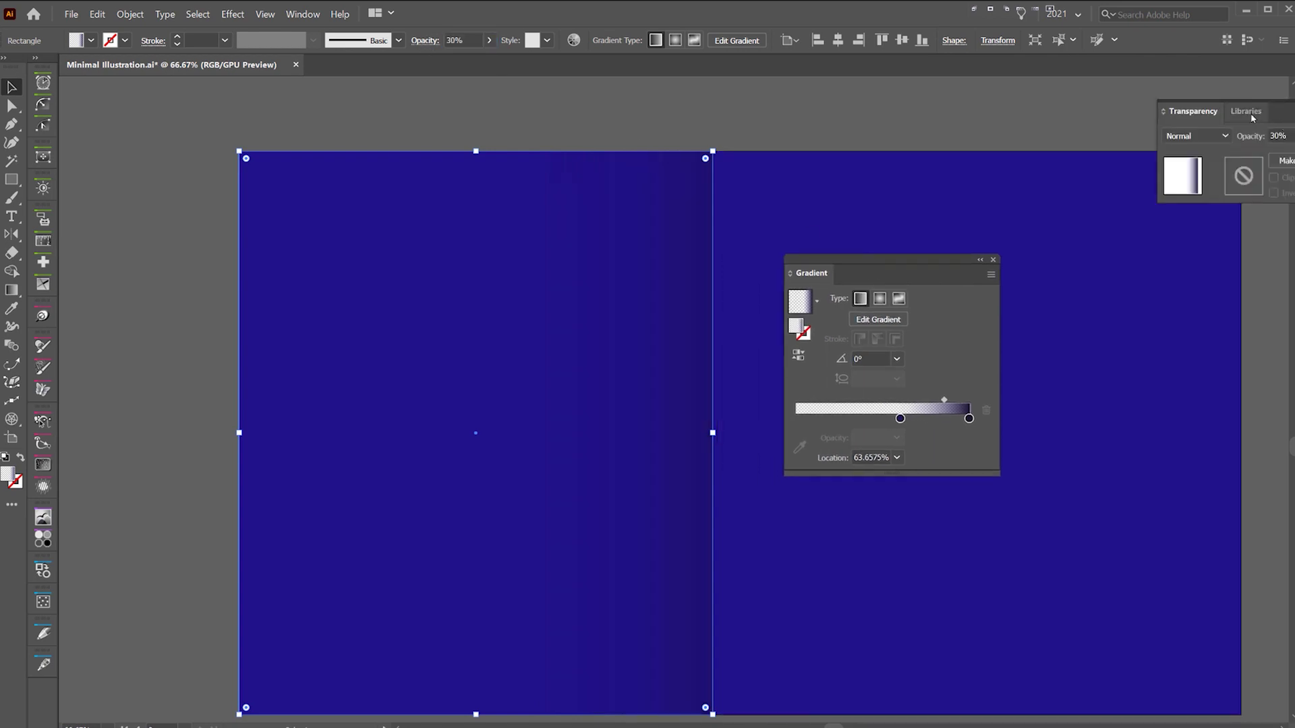
{"action": "left_click_drag", "start_coordinate": [1193, 112], "coordinate": [796, 150]}
{"action": "left_click", "coordinate": [802, 162]}
{"action": "left_click", "coordinate": [798, 216]}
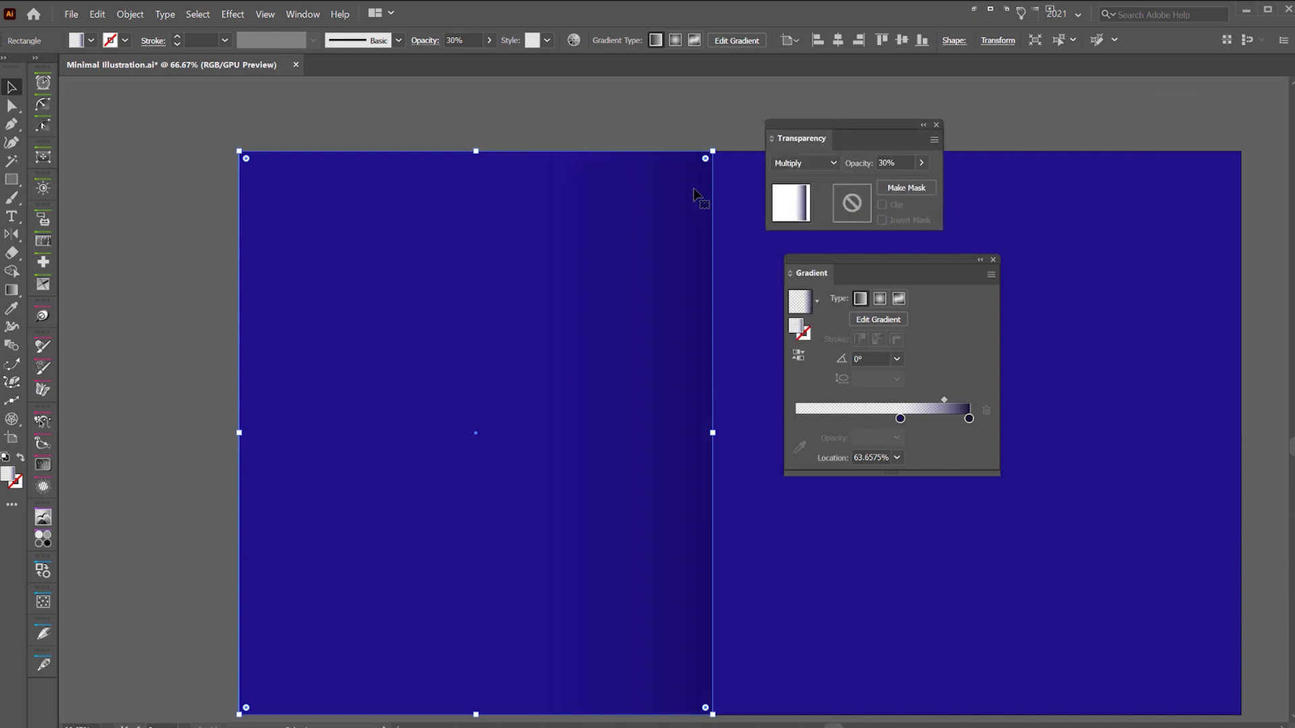
- Examine the shadow along the vertical edge where the gradient rectangle meets the plain background
{"action": "left_click", "coordinate": [710, 99]}
{"action": "scroll", "coordinate": [712, 134], "scroll_direction": "up", "scroll_amount": 3}
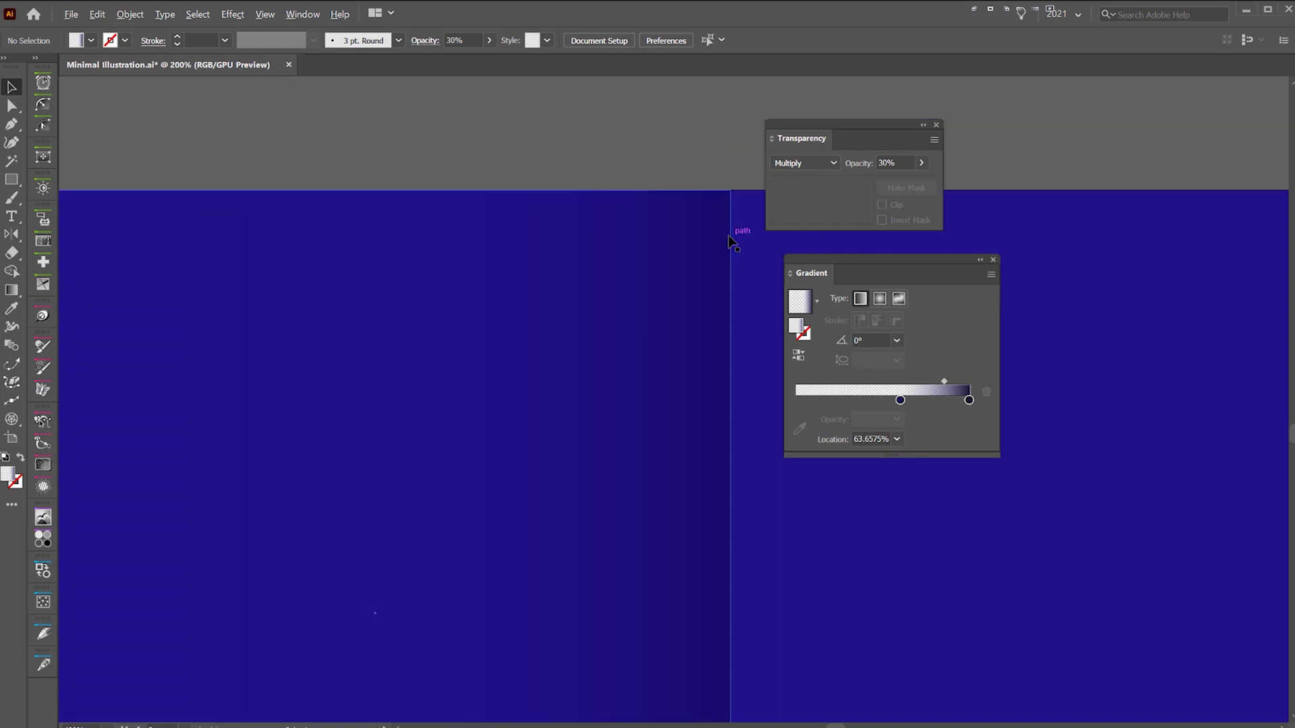
{"action": "scroll", "coordinate": [714, 179], "scroll_direction": "down", "scroll_amount": 4}
{"action": "left_click_drag", "start_coordinate": [580, 105], "coordinate": [588, 128]}
{"action": "left_click_drag", "start_coordinate": [675, 93], "coordinate": [691, 94]}
{"action": "left_click_drag", "start_coordinate": [822, 125], "coordinate": [896, 128]}
- Reflect a copy of the gradient rectangle across a vertical axis through its inner edge, so it shades the opposite wall
{"action": "left_click", "coordinate": [594, 223]}
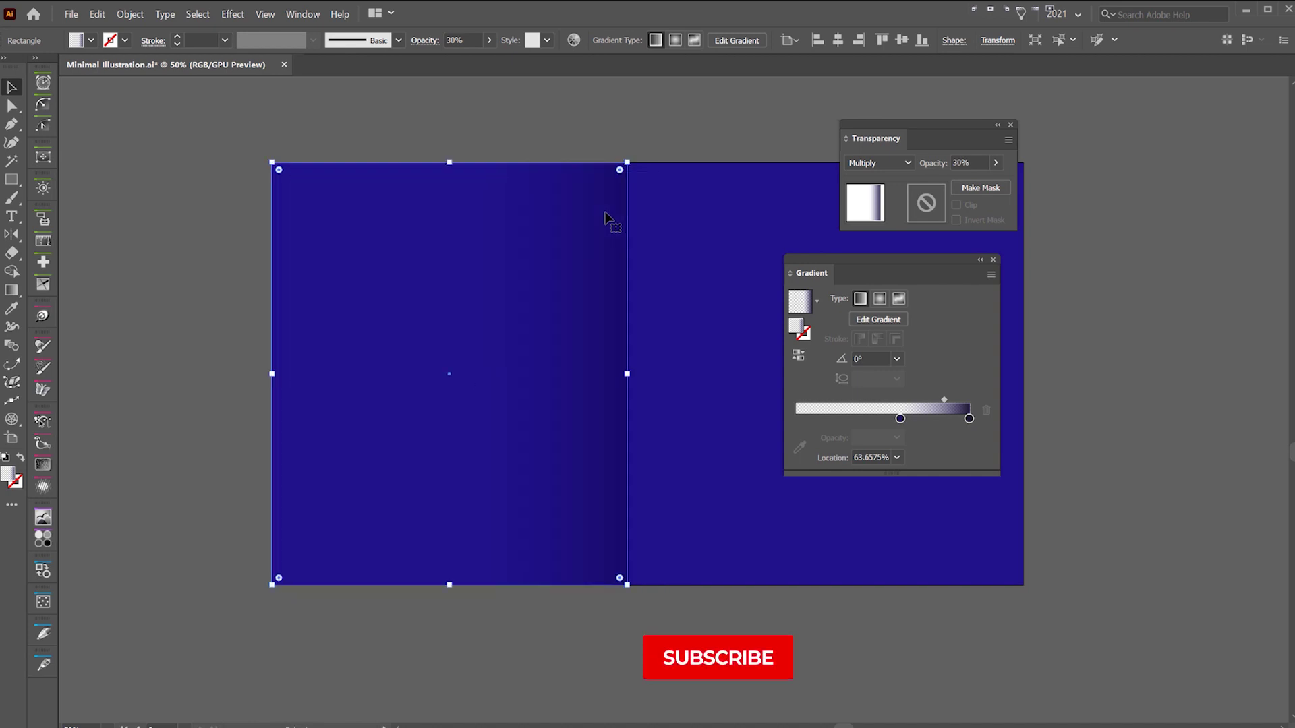
{"action": "left_click_drag", "start_coordinate": [877, 260], "coordinate": [1093, 298]}
{"action": "left_click_drag", "start_coordinate": [931, 124], "coordinate": [1103, 183]}
{"action": "scroll", "coordinate": [627, 162], "scroll_direction": "up", "scroll_amount": 3}
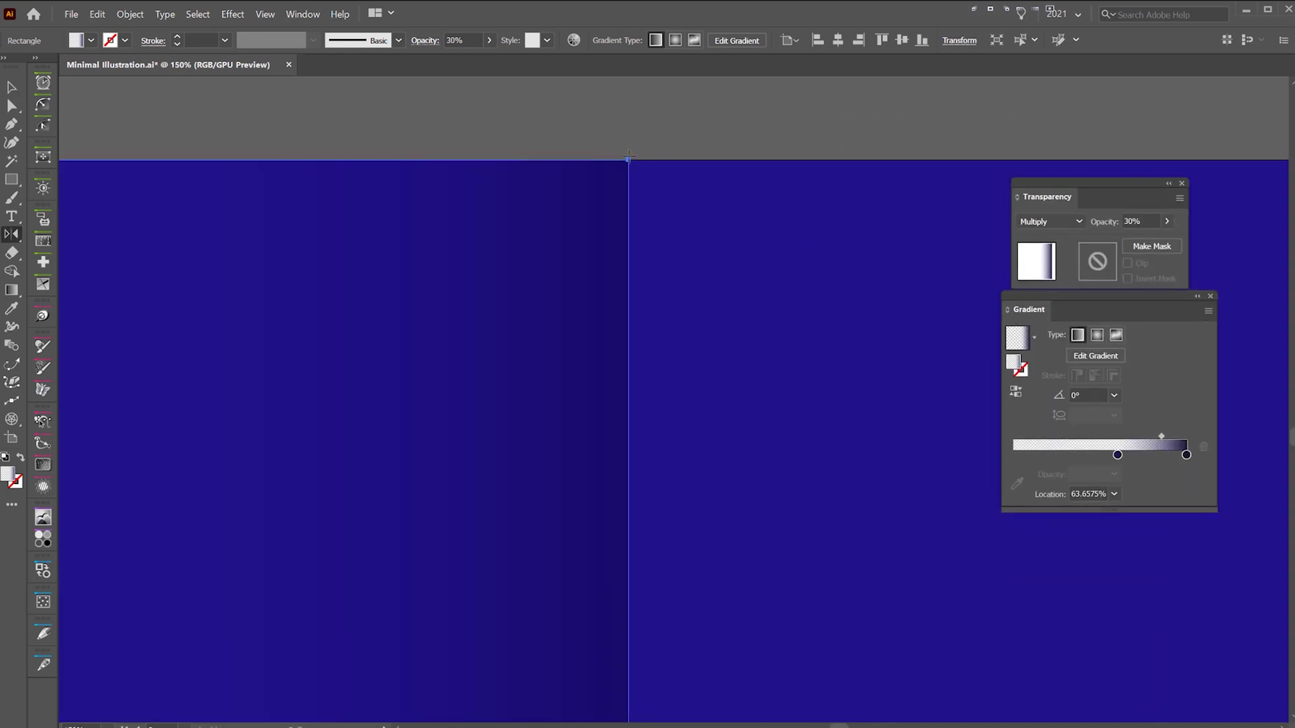
{"action": "scroll", "coordinate": [628, 159], "scroll_direction": "up", "scroll_amount": 1}
{"action": "scroll", "coordinate": [628, 160], "scroll_direction": "up", "scroll_amount": 3}
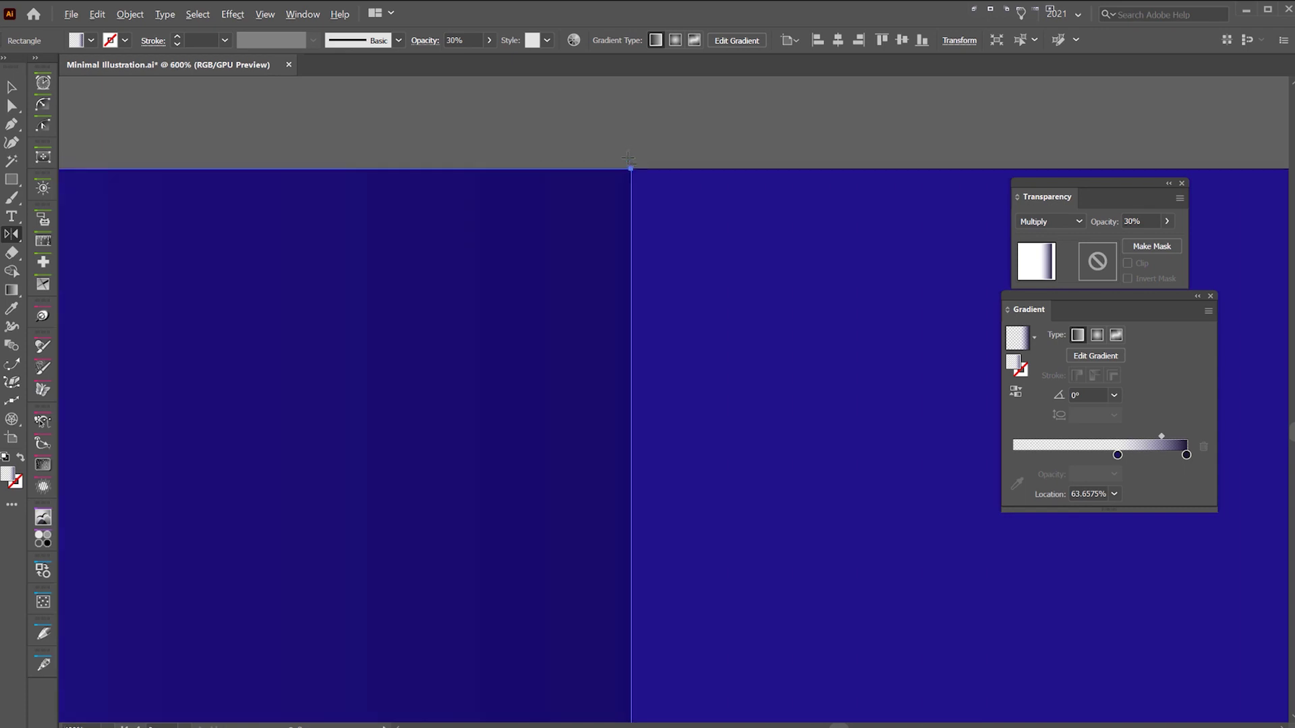
{"action": "left_click", "coordinate": [630, 167], "text": "alt"}
{"action": "left_click_drag", "start_coordinate": [682, 245], "coordinate": [788, 244]}
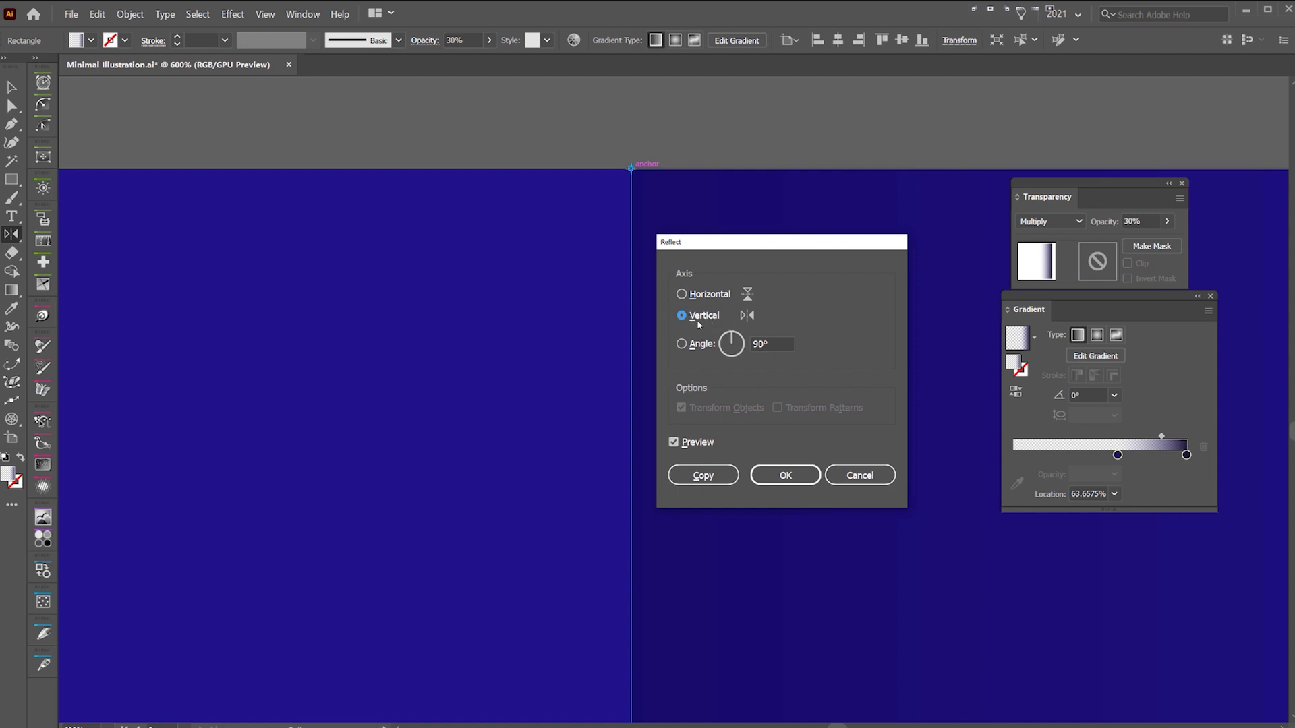
{"action": "left_click", "coordinate": [702, 475]}
{"action": "scroll", "coordinate": [690, 163], "scroll_direction": "down", "scroll_amount": 4}
{"action": "key", "text": "v"}
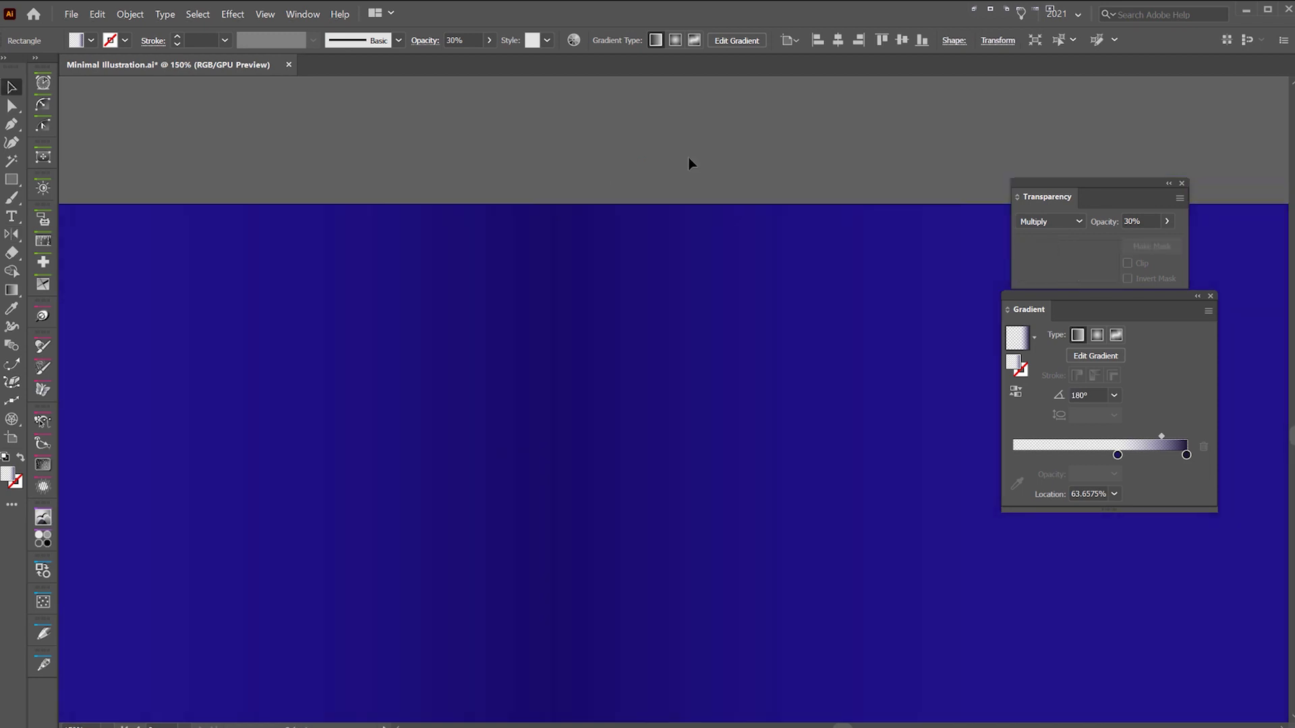
{"action": "scroll", "coordinate": [689, 158], "scroll_direction": "down", "scroll_amount": 4}
{"action": "left_click", "coordinate": [649, 217]}
{"action": "left_click_drag", "start_coordinate": [601, 221], "coordinate": [562, 201]}
{"action": "key", "text": "ctrl+z"}
{"action": "left_click_drag", "start_coordinate": [764, 271], "coordinate": [882, 225]}
{"action": "key", "text": "ctrl+z"}
- Set the mirrored gradient rectangle's opacity to 10%
{"action": "scroll", "coordinate": [688, 196], "scroll_direction": "up", "scroll_amount": 3}
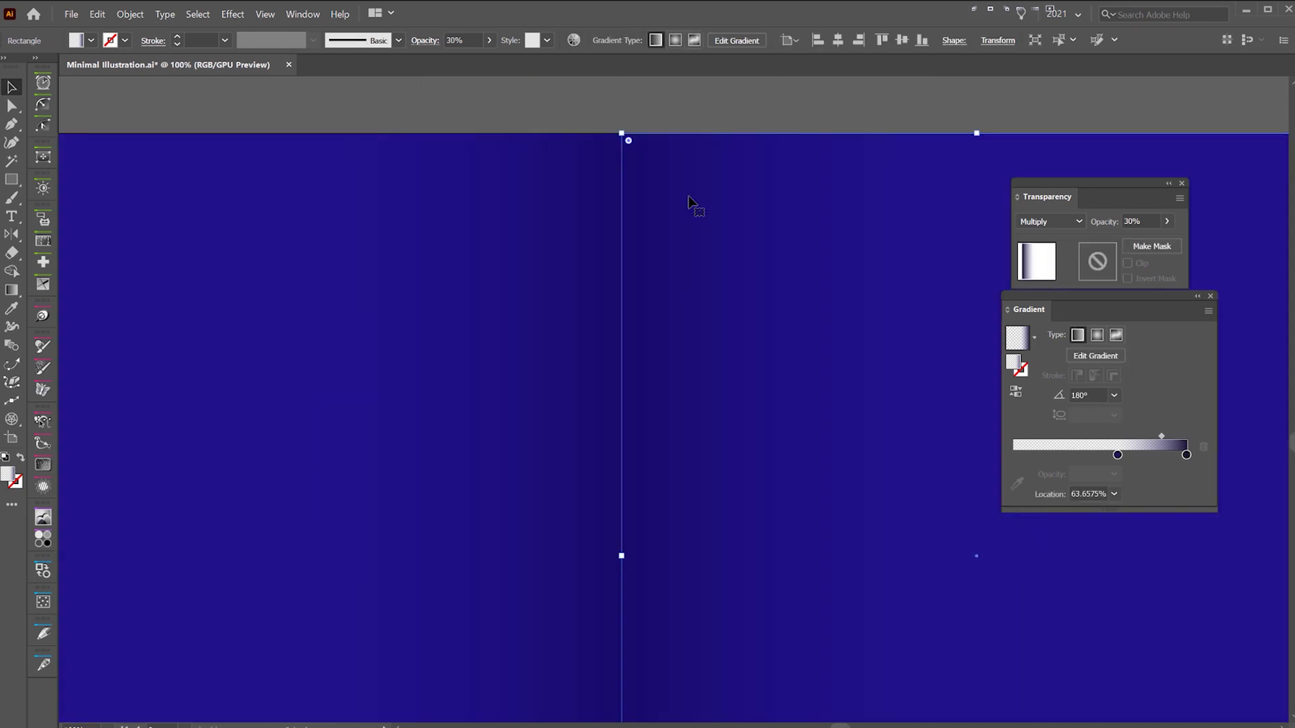
{"action": "left_click", "coordinate": [474, 39]}
{"action": "type", "text": "10"}
{"action": "key", "text": "Return"}
{"action": "left_click", "coordinate": [696, 122]}
{"action": "scroll", "coordinate": [697, 120], "scroll_direction": "down", "scroll_amount": 2}
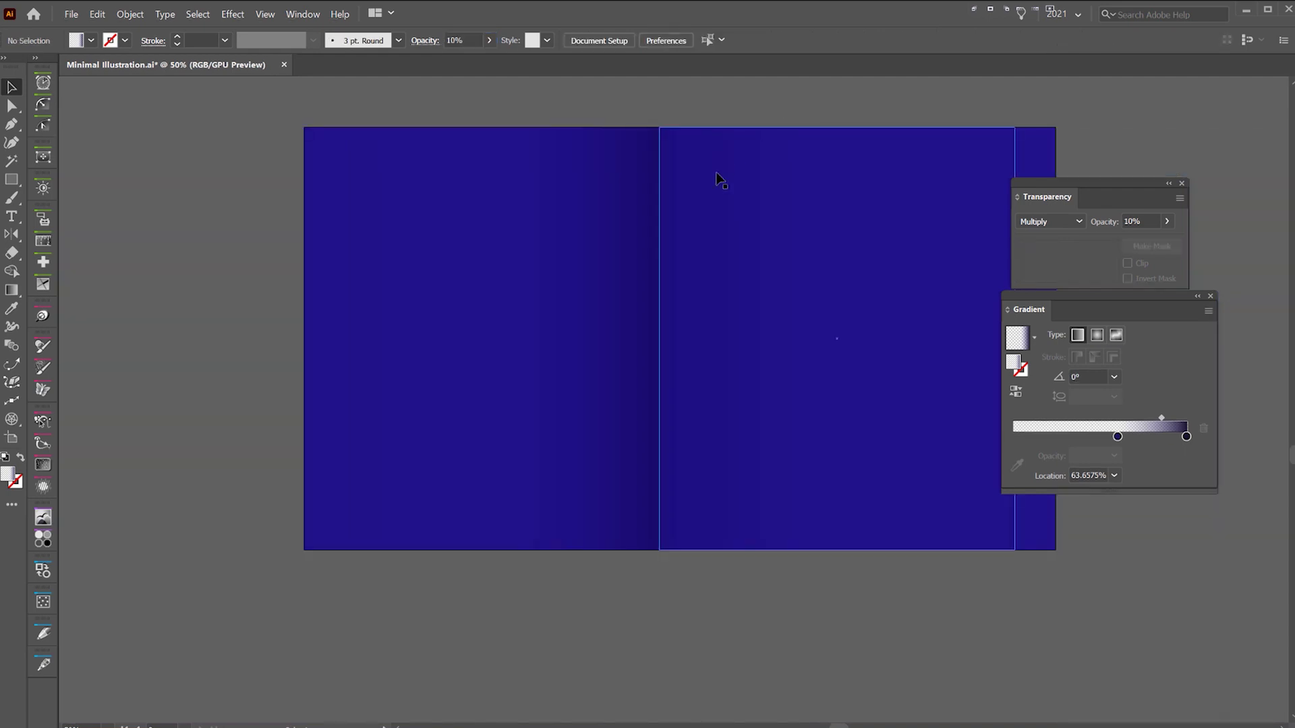
- Examine the shading on both sides of the vertical corner where the two gradient rectangles meet
{"action": "left_click_drag", "start_coordinate": [718, 171], "coordinate": [793, 202]}
{"action": "key", "text": "ctrl+z"}
{"action": "left_click", "coordinate": [722, 91]}
{"action": "scroll", "coordinate": [701, 127], "scroll_direction": "up", "scroll_amount": 3}
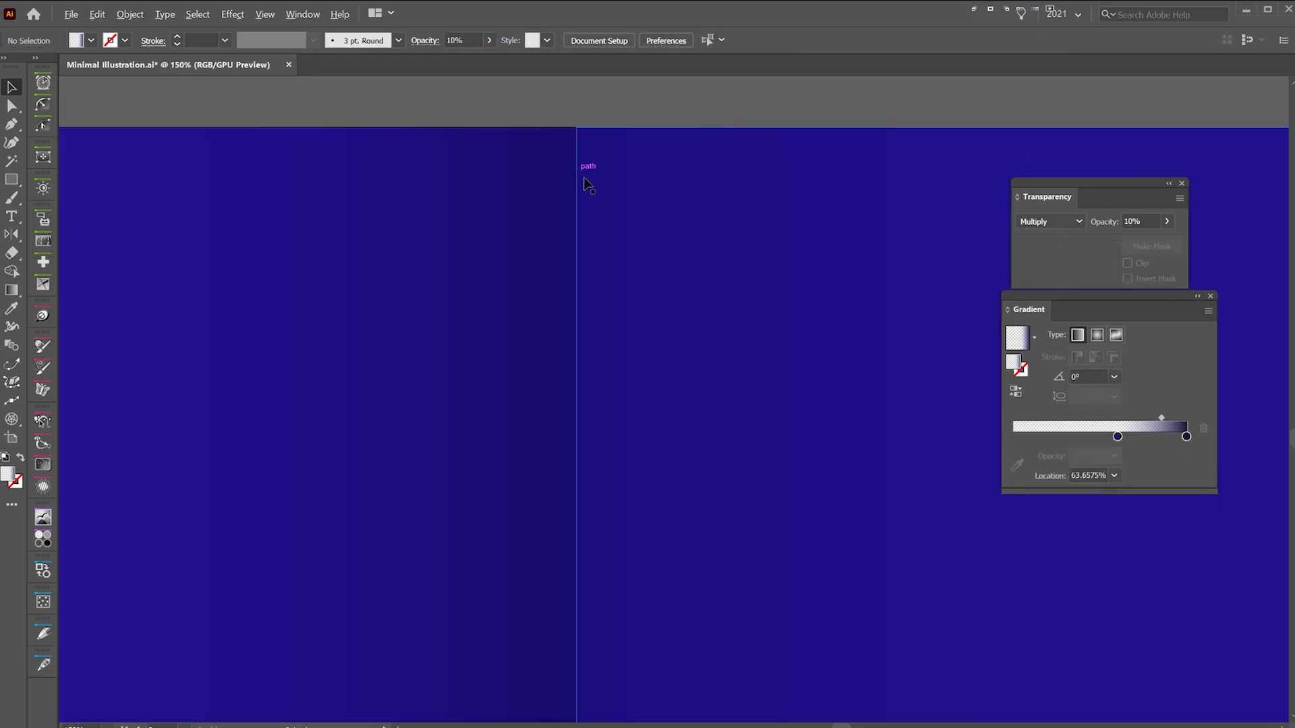
{"action": "left_click_drag", "start_coordinate": [613, 180], "coordinate": [792, 159]}
{"action": "scroll", "coordinate": [528, 188], "scroll_direction": "up", "scroll_amount": 3}
{"action": "key", "text": "ctrl+z"}
{"action": "scroll", "coordinate": [529, 189], "scroll_direction": "down", "scroll_amount": 2}
{"action": "scroll", "coordinate": [593, 121], "scroll_direction": "up", "scroll_amount": 2}
{"action": "scroll", "coordinate": [592, 106], "scroll_direction": "down", "scroll_amount": 4}
{"action": "left_click", "coordinate": [607, 95]}
{"action": "scroll", "coordinate": [605, 209], "scroll_direction": "down", "scroll_amount": 2}
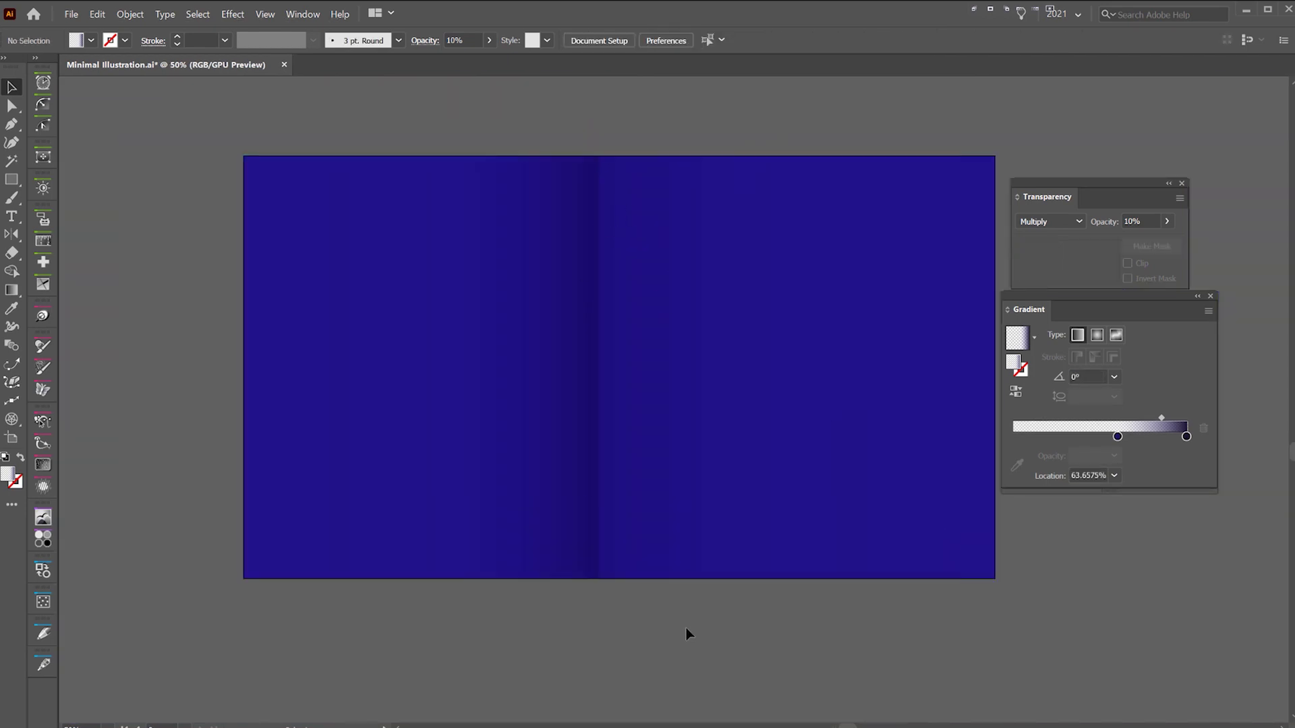
- Draw a narrow vertical rectangle about 72 × 583 px beside the wall corner, down to the artboard's lower edge, and fill it solid orange
{"action": "left_click_drag", "start_coordinate": [1124, 294], "coordinate": [1153, 314]}
{"action": "left_click_drag", "start_coordinate": [1097, 180], "coordinate": [1116, 184]}
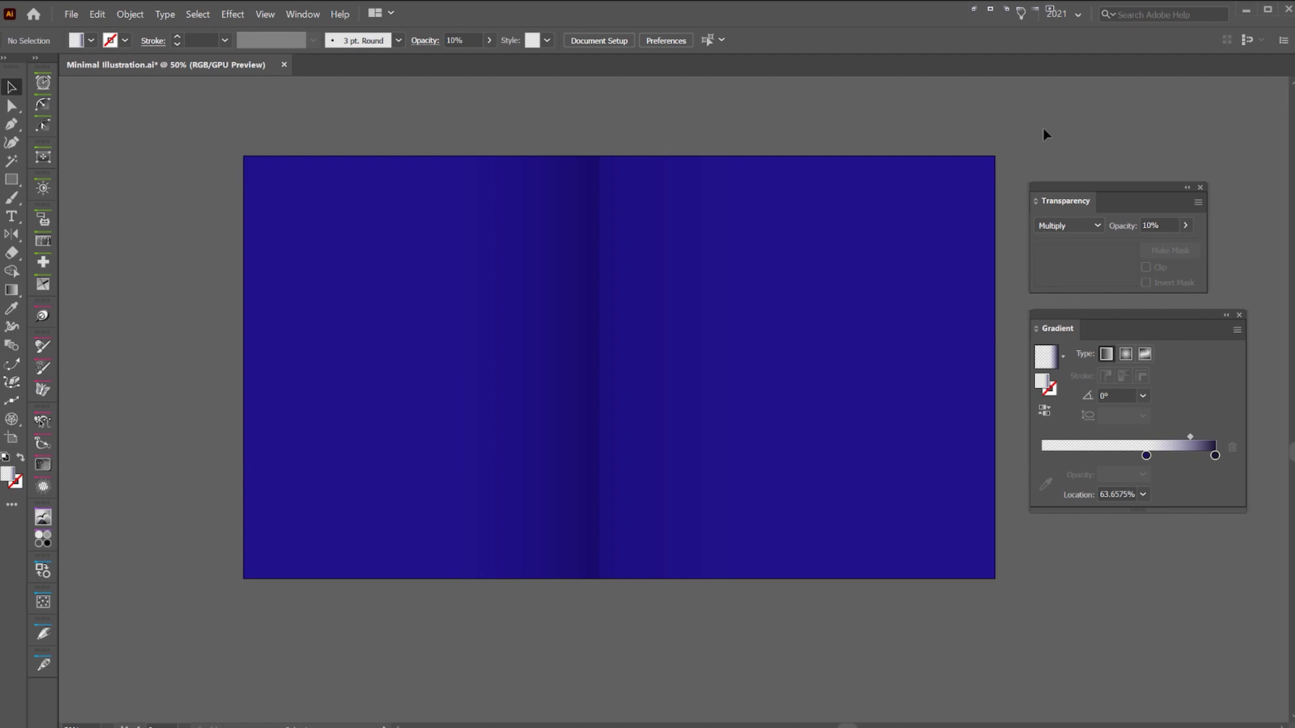
{"action": "key", "text": "m"}
{"action": "left_click_drag", "start_coordinate": [612, 355], "coordinate": [642, 581]}
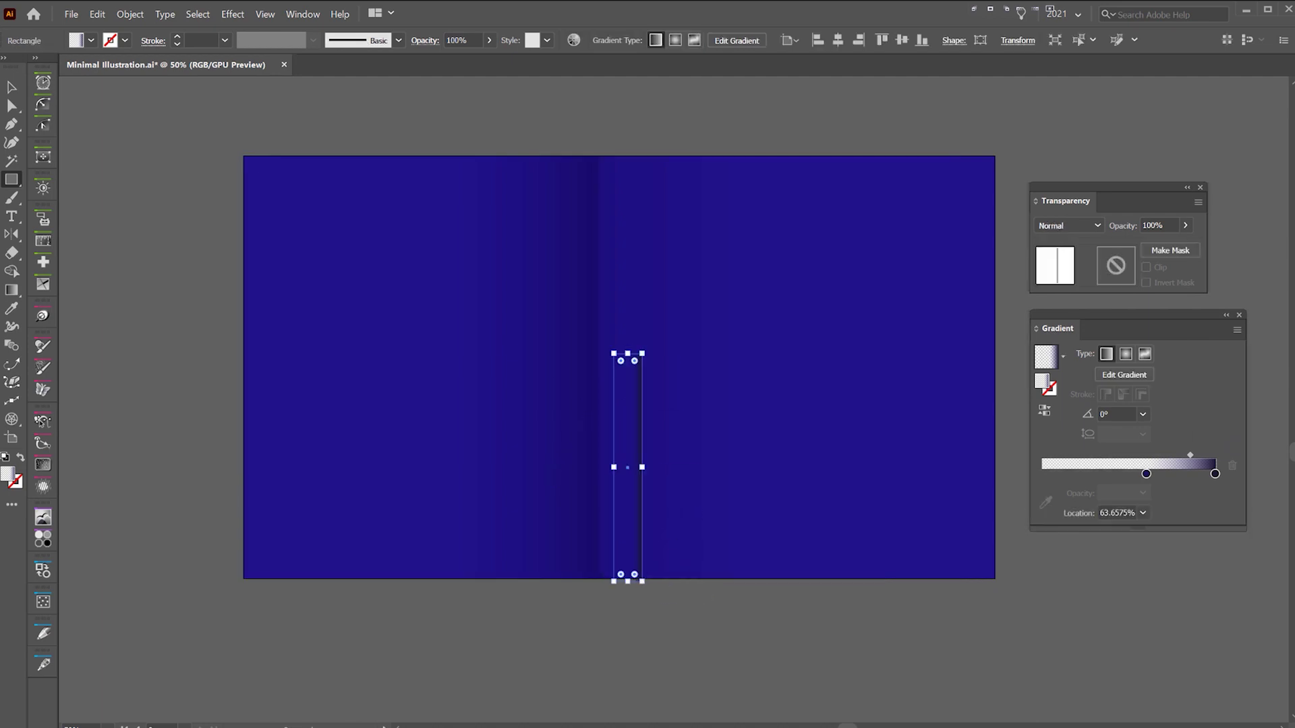
{"action": "key", "text": "comma"}
{"action": "key", "text": "v"}
- Trim the orange rectangle's height to about 575 px so its base meets the artboard's lower edge, and narrow it slightly
{"action": "scroll", "coordinate": [635, 576], "scroll_direction": "up", "scroll_amount": 3}
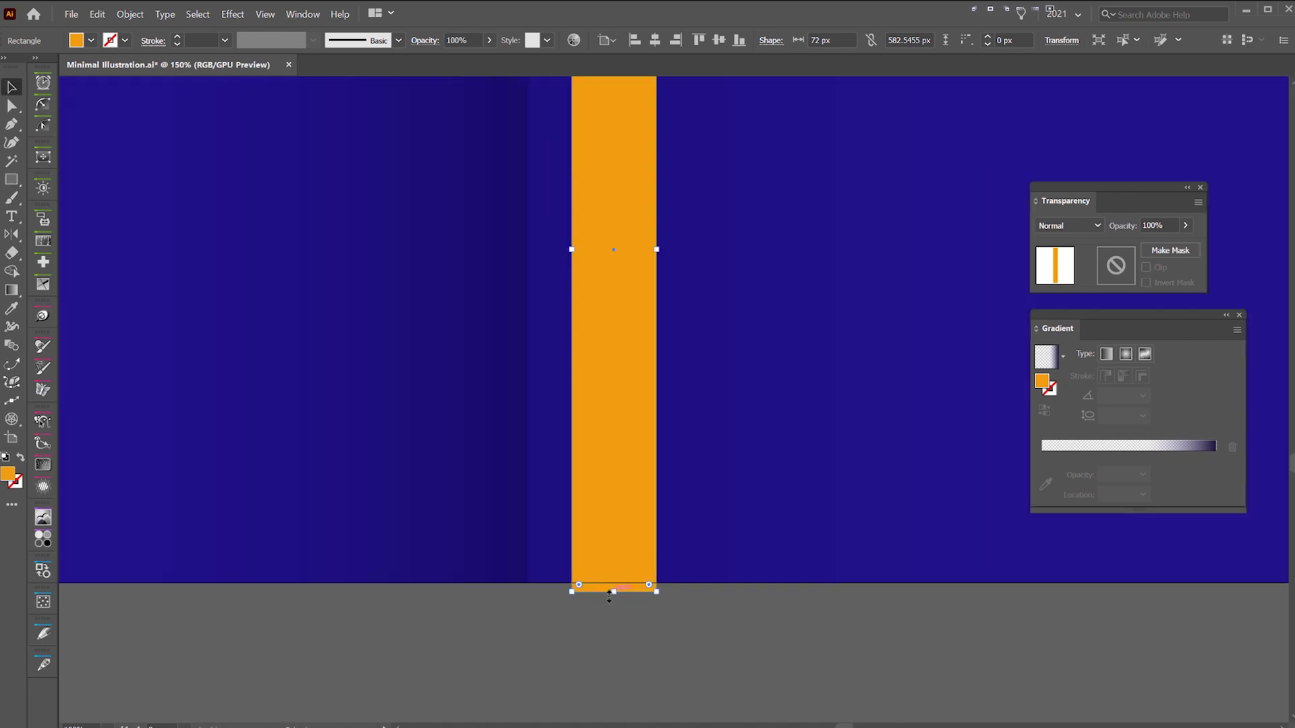
{"action": "left_click_drag", "start_coordinate": [608, 597], "coordinate": [615, 584]}
{"action": "scroll", "coordinate": [634, 284], "scroll_direction": "down", "scroll_amount": 4}
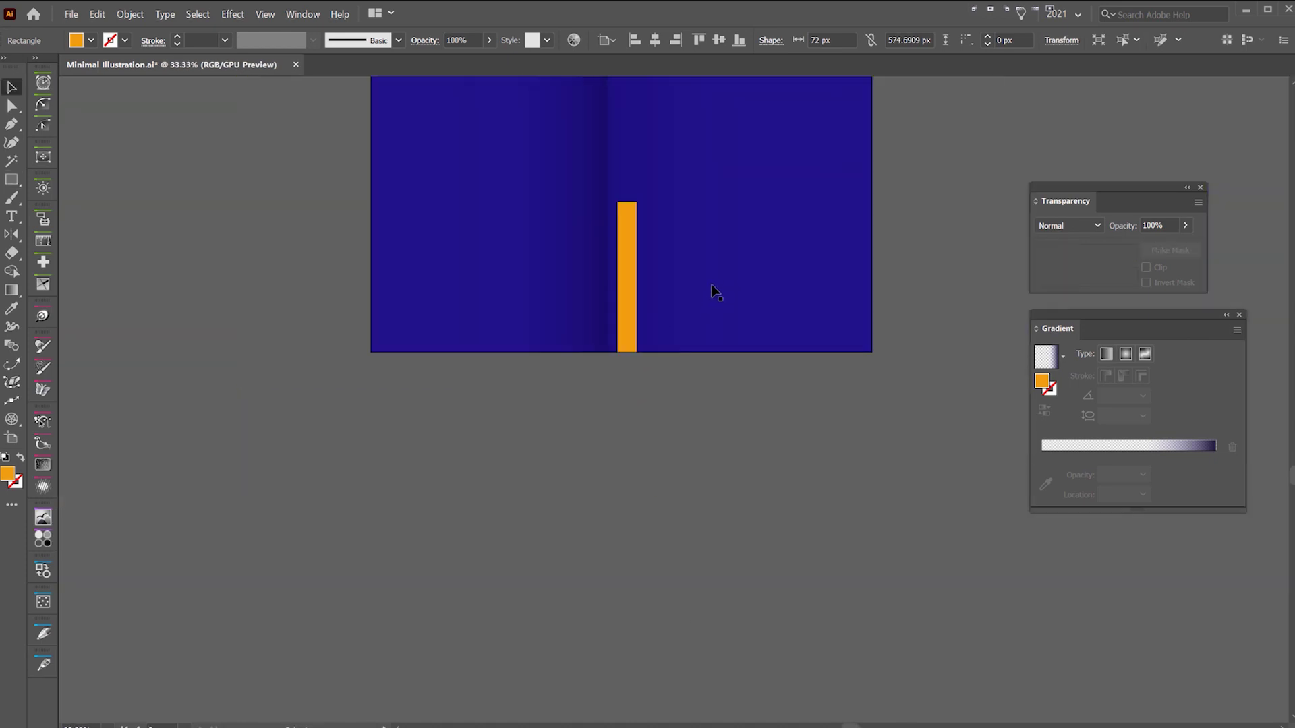
{"action": "left_click_drag", "start_coordinate": [715, 280], "coordinate": [725, 427]}
{"action": "scroll", "coordinate": [673, 427], "scroll_direction": "up", "scroll_amount": 1}
{"action": "left_click", "coordinate": [634, 398]}
{"action": "scroll", "coordinate": [639, 378], "scroll_direction": "up", "scroll_amount": 1}
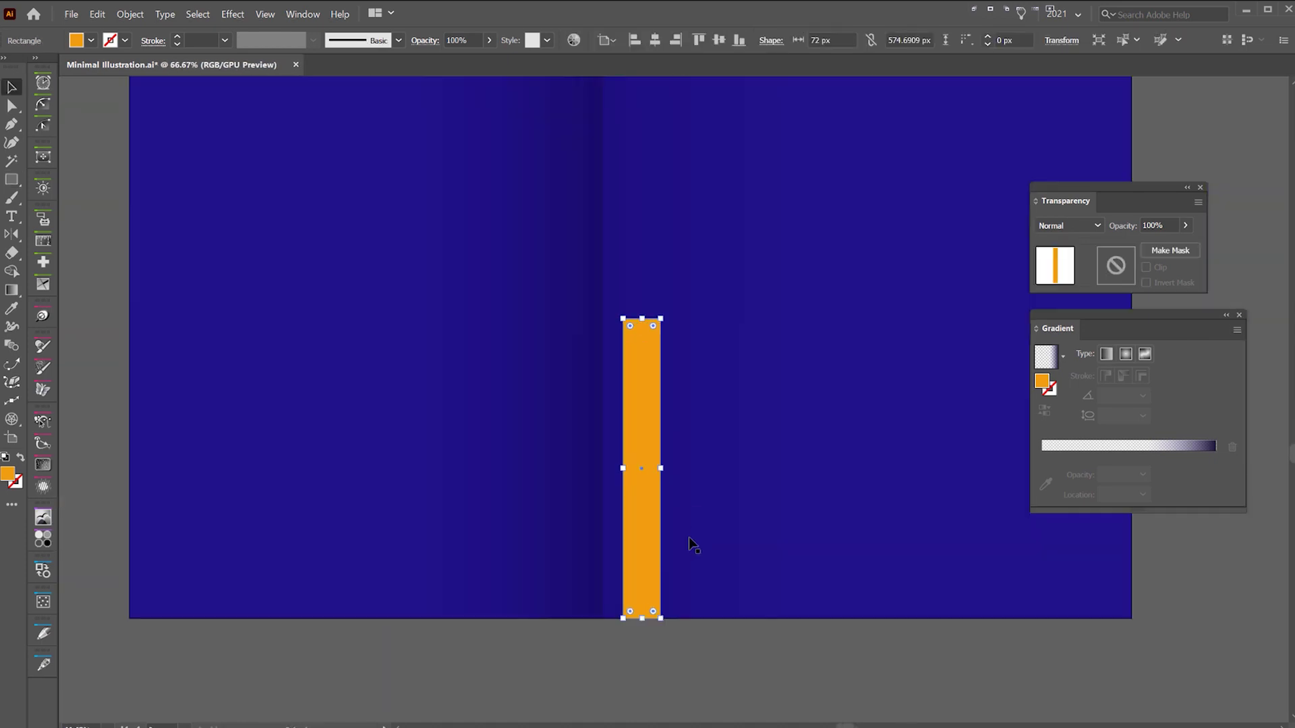
{"action": "left_click_drag", "start_coordinate": [665, 470], "coordinate": [662, 470]}
{"action": "left_click_drag", "start_coordinate": [683, 414], "coordinate": [665, 472]}
{"action": "left_click_drag", "start_coordinate": [634, 418], "coordinate": [576, 408]}
{"action": "left_click", "coordinate": [663, 334]}
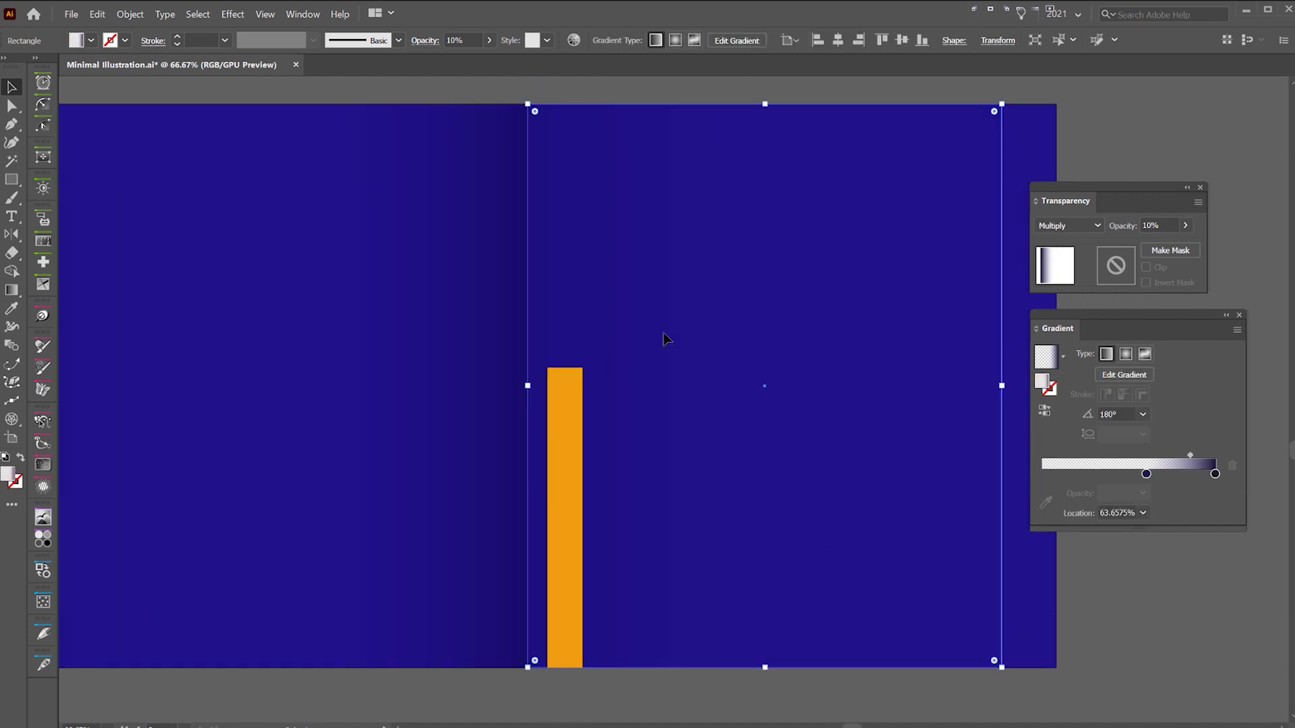
{"action": "left_click", "coordinate": [620, 674]}
{"action": "left_click", "coordinate": [640, 595]}
- Draw a four-sided face about 277 × 767 px with the Pen tool against the orange rectangle's right edge, with its upper edge slanting upward
{"action": "key", "text": "p"}
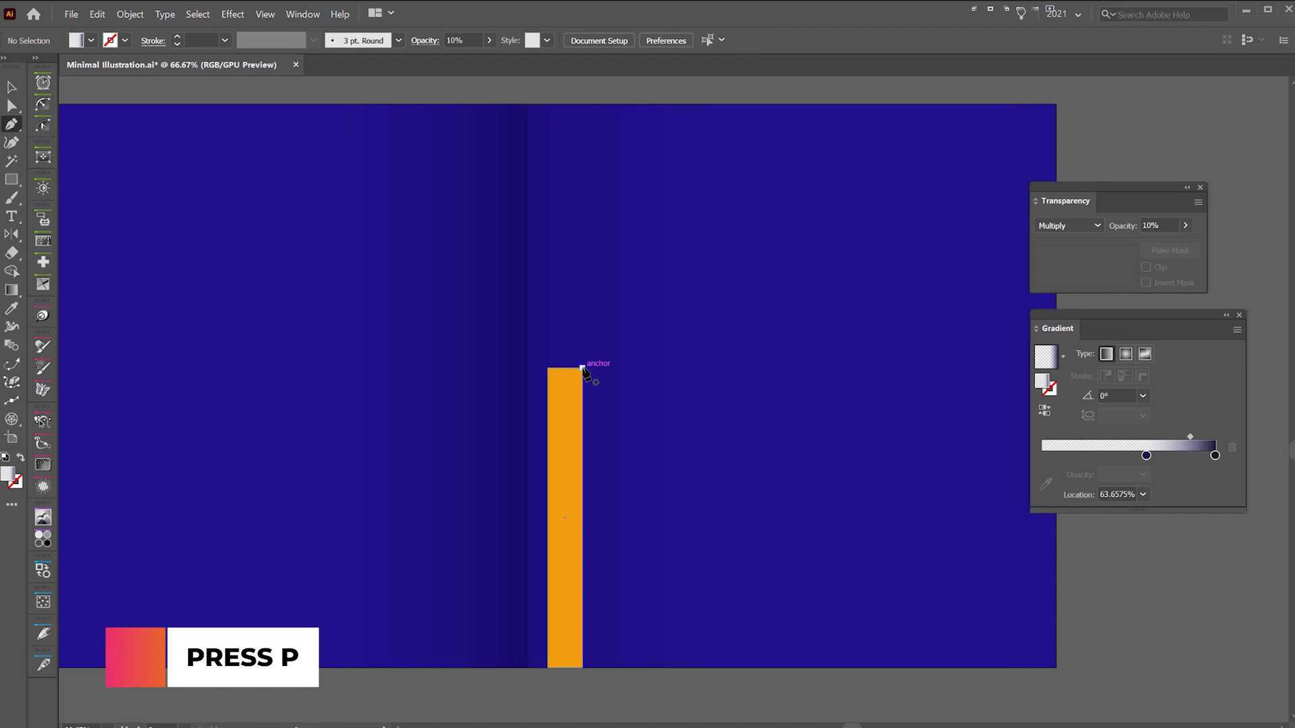
{"action": "left_click", "coordinate": [583, 368]}
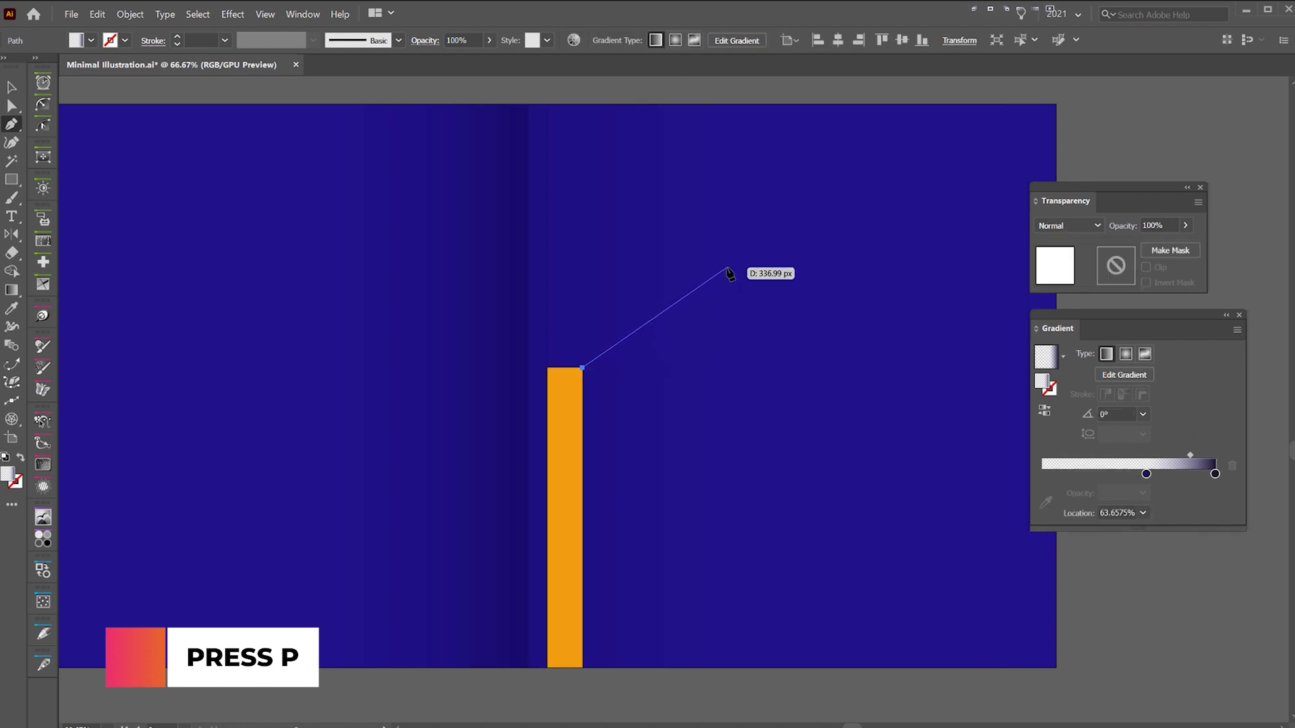
{"action": "left_click", "coordinate": [727, 267]}
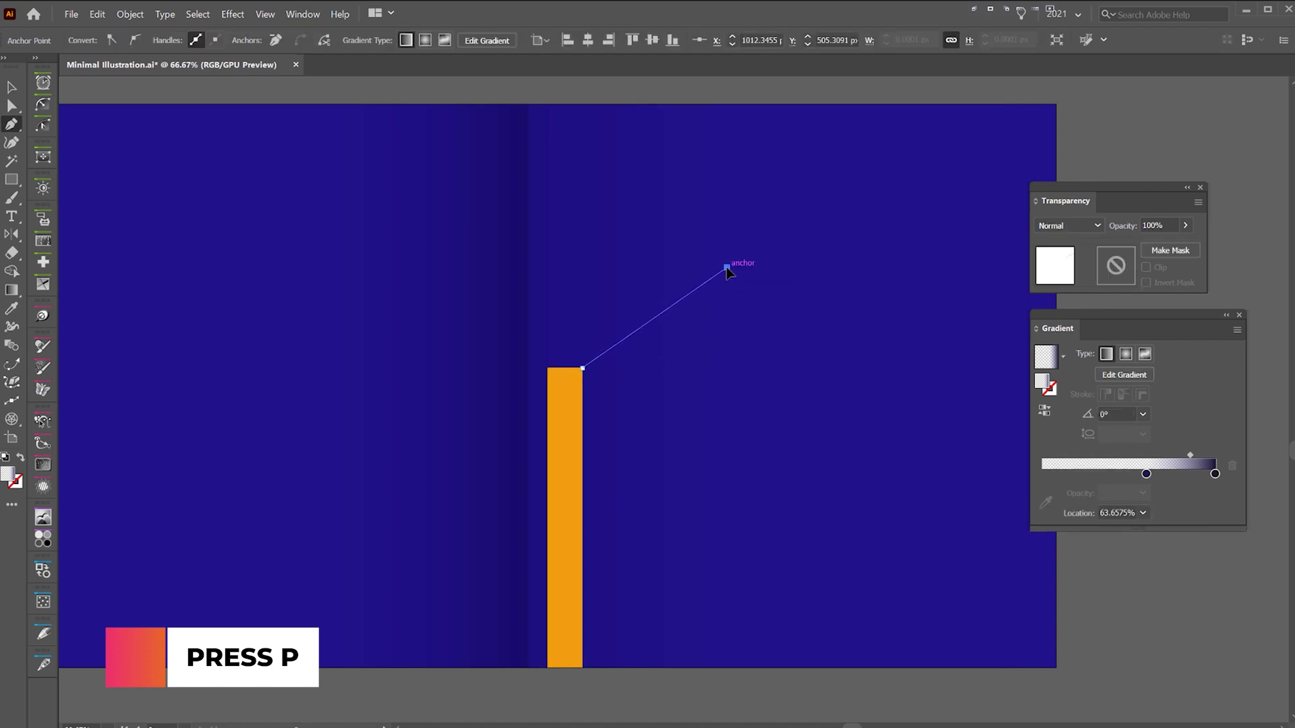
{"action": "left_click", "coordinate": [727, 667]}
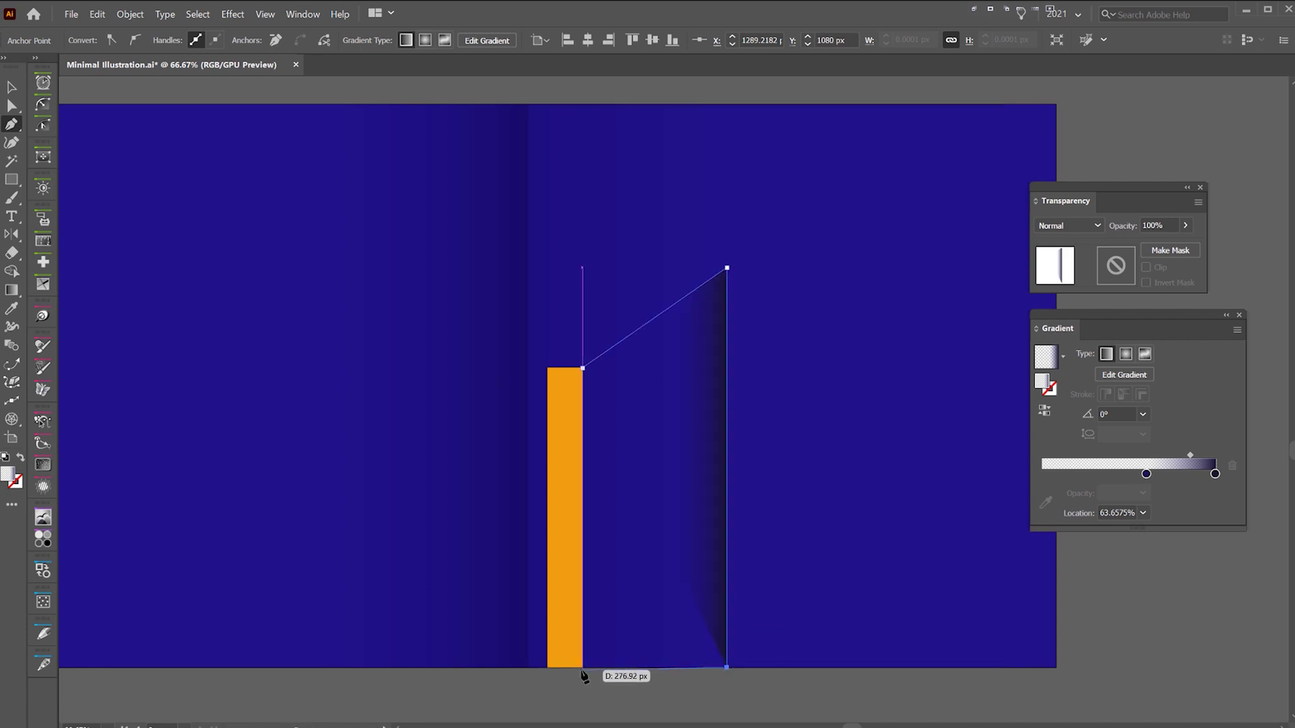
{"action": "scroll", "coordinate": [583, 675], "scroll_direction": "up", "scroll_amount": 4}
{"action": "scroll", "coordinate": [594, 660], "scroll_direction": "down", "scroll_amount": 1}
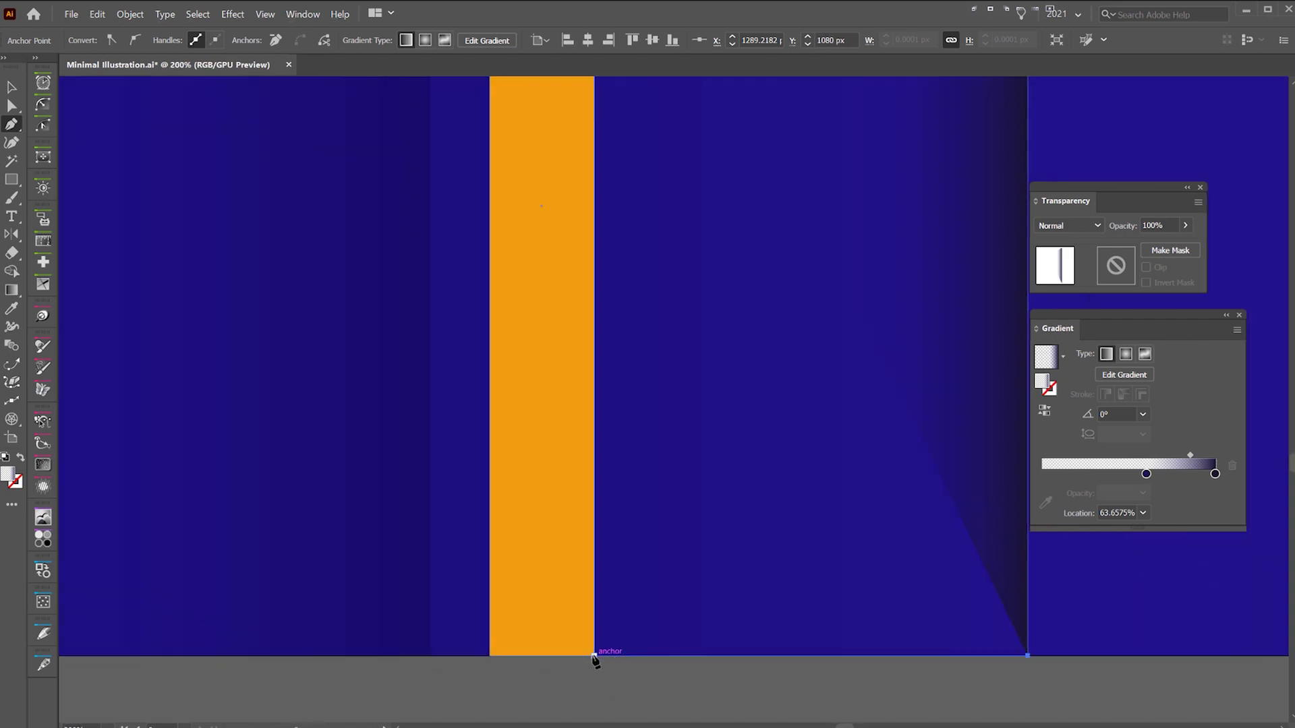
{"action": "left_click", "coordinate": [595, 657]}
{"action": "scroll", "coordinate": [633, 295], "scroll_direction": "up", "scroll_amount": 5}
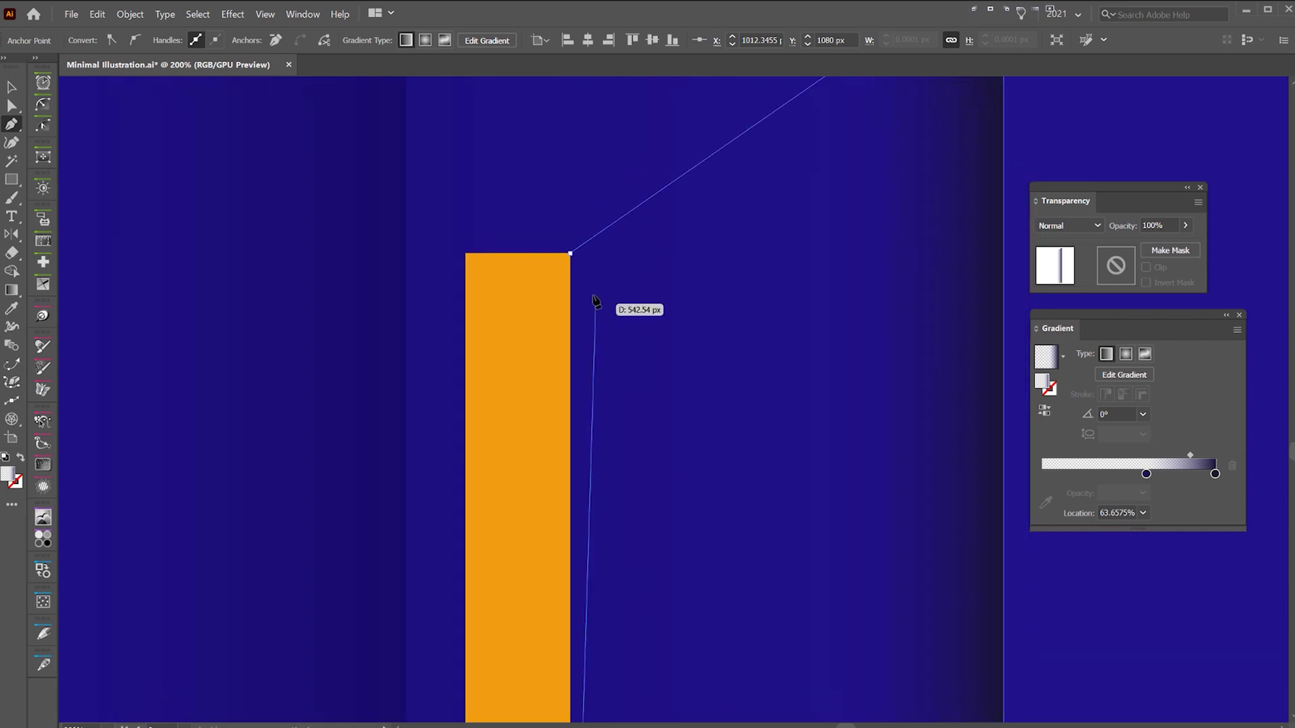
{"action": "left_click", "coordinate": [571, 254]}
{"action": "scroll", "coordinate": [570, 254], "scroll_direction": "down", "scroll_amount": 4}
{"action": "key", "text": "v"}
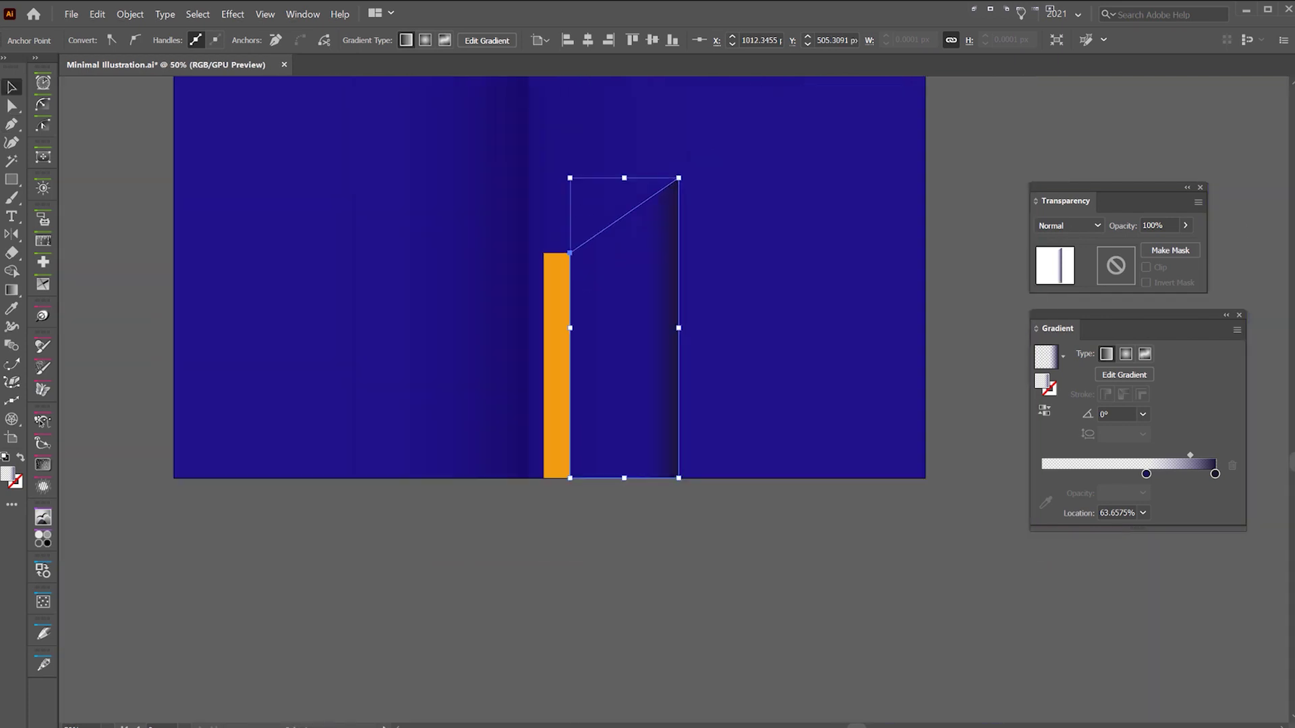
- Copy the orange rectangle's fill onto the slanted face, and lighten that face's fill to yellow-orange
{"action": "key", "text": "i"}
{"action": "left_click", "coordinate": [557, 323]}
{"action": "key", "text": "v"}
{"action": "left_click", "coordinate": [1061, 110]}
{"action": "left_click", "coordinate": [654, 263]}
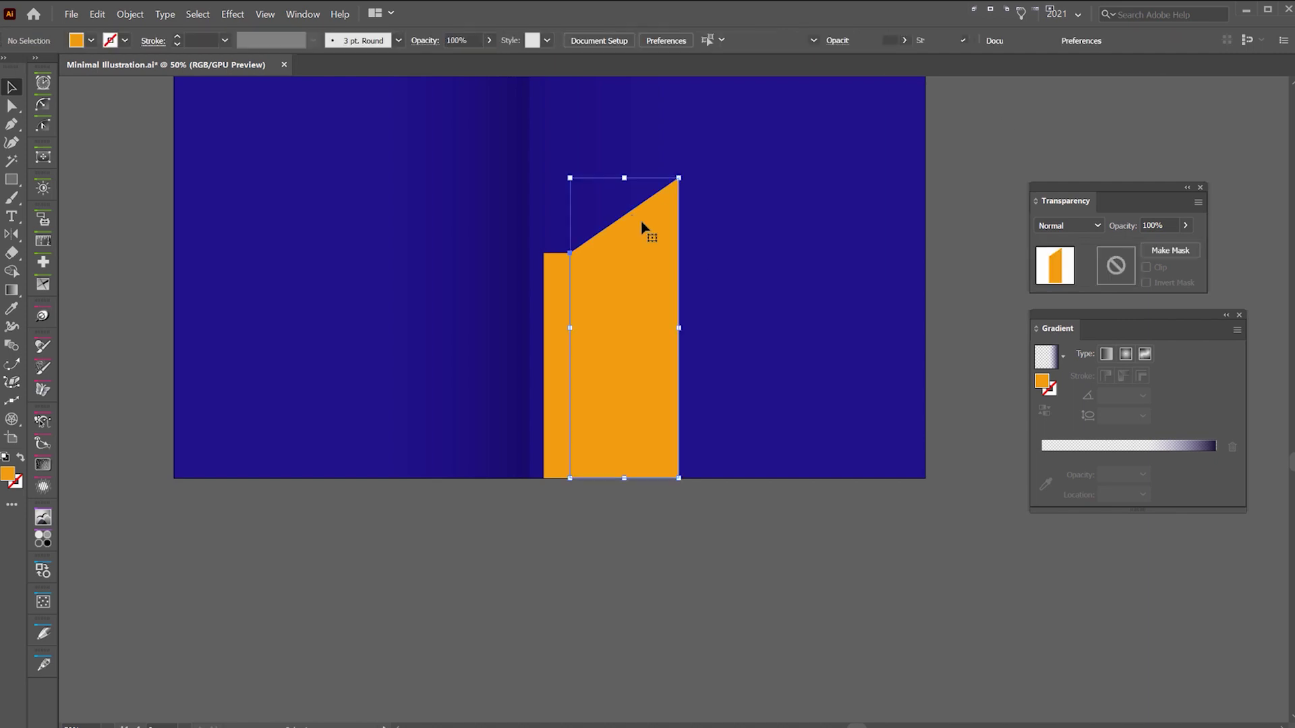
{"action": "left_click", "coordinate": [1094, 142]}
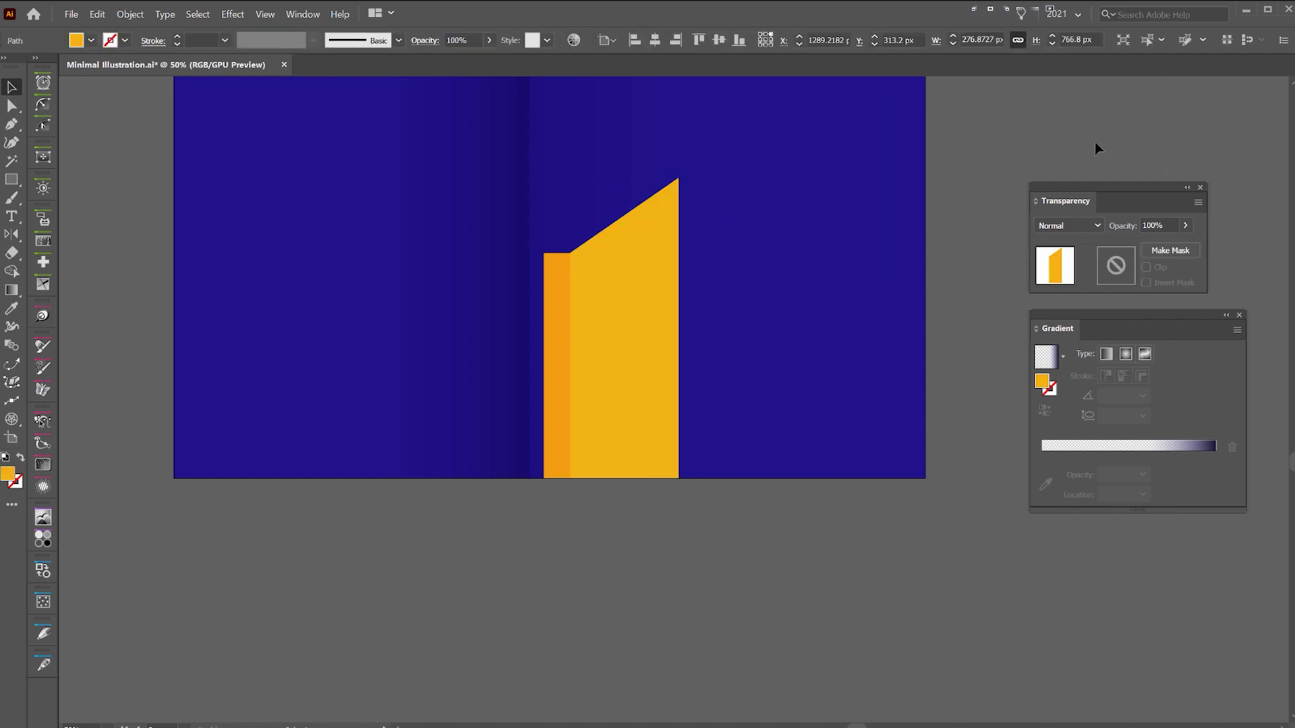
- Draw a closed four-sided top face with the Pen tool, joining the orange rectangle's upper edge to the slanted face's highest corner
{"action": "left_click_drag", "start_coordinate": [724, 103], "coordinate": [717, 171]}
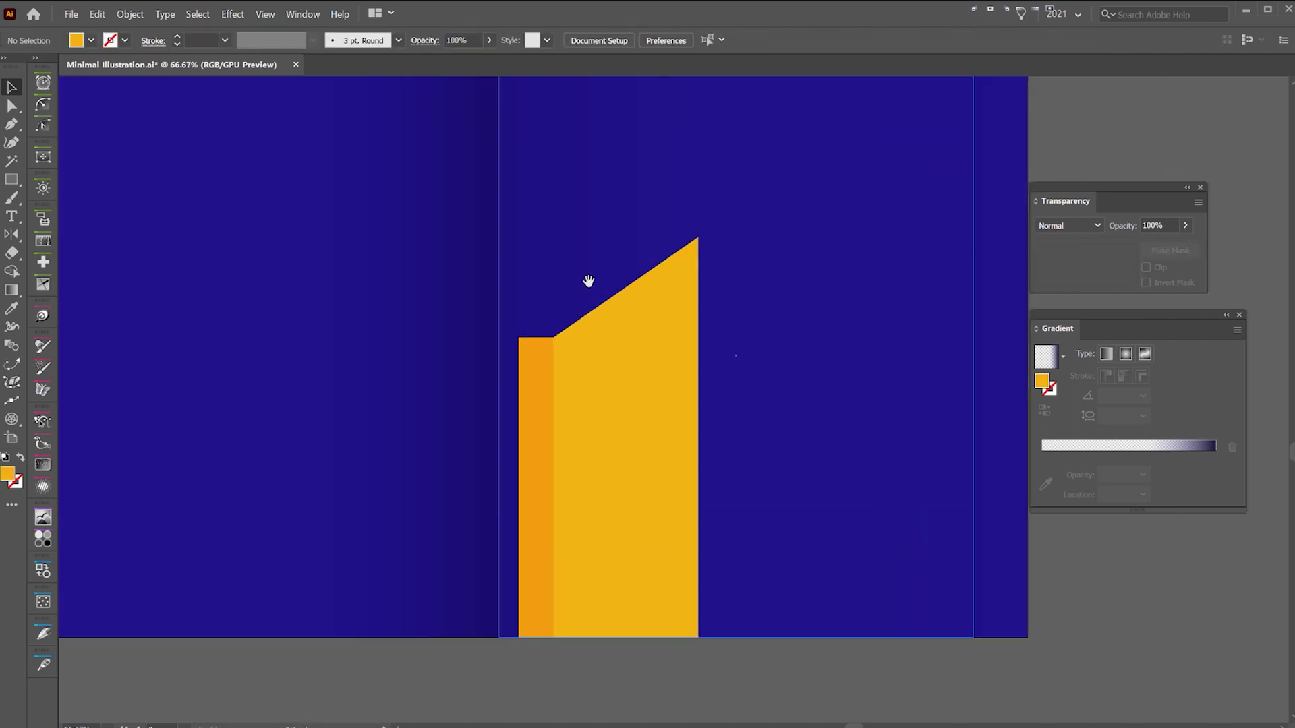
{"action": "left_click_drag", "start_coordinate": [580, 307], "coordinate": [548, 392]}
{"action": "key", "text": "p"}
{"action": "scroll", "coordinate": [493, 442], "scroll_direction": "up", "scroll_amount": 1}
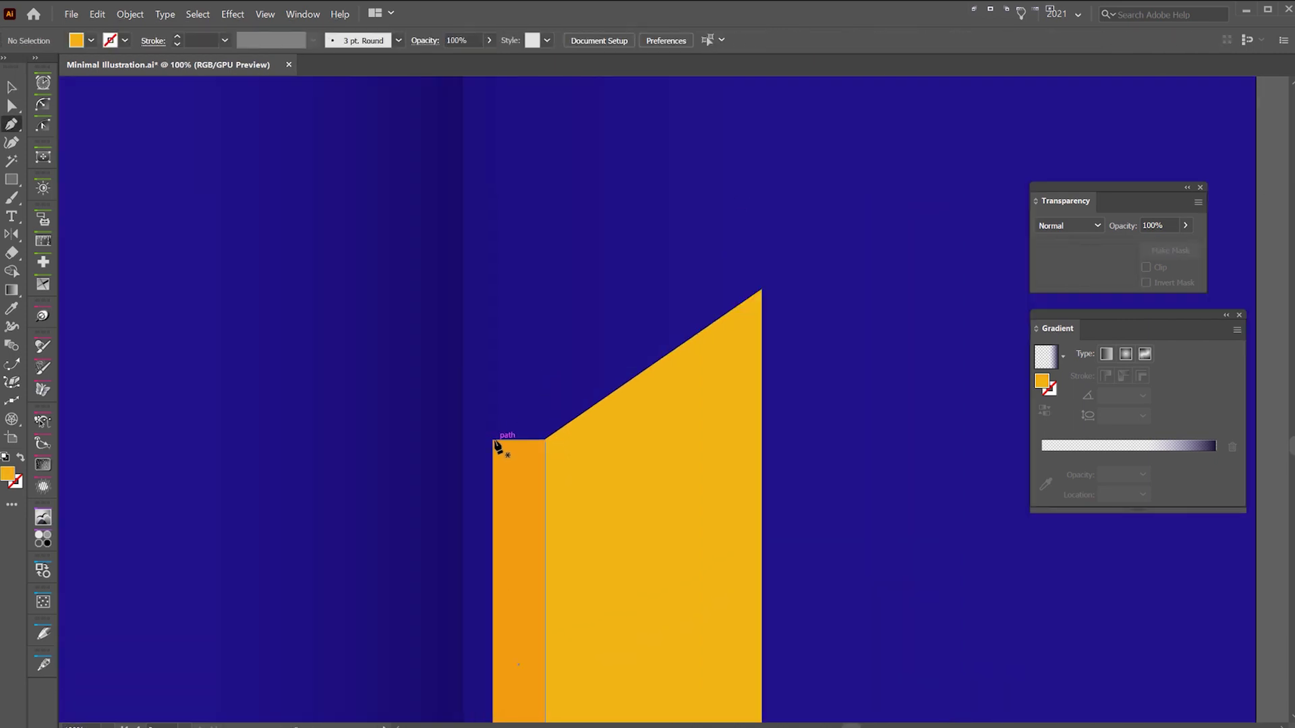
{"action": "scroll", "coordinate": [494, 441], "scroll_direction": "up", "scroll_amount": 3}
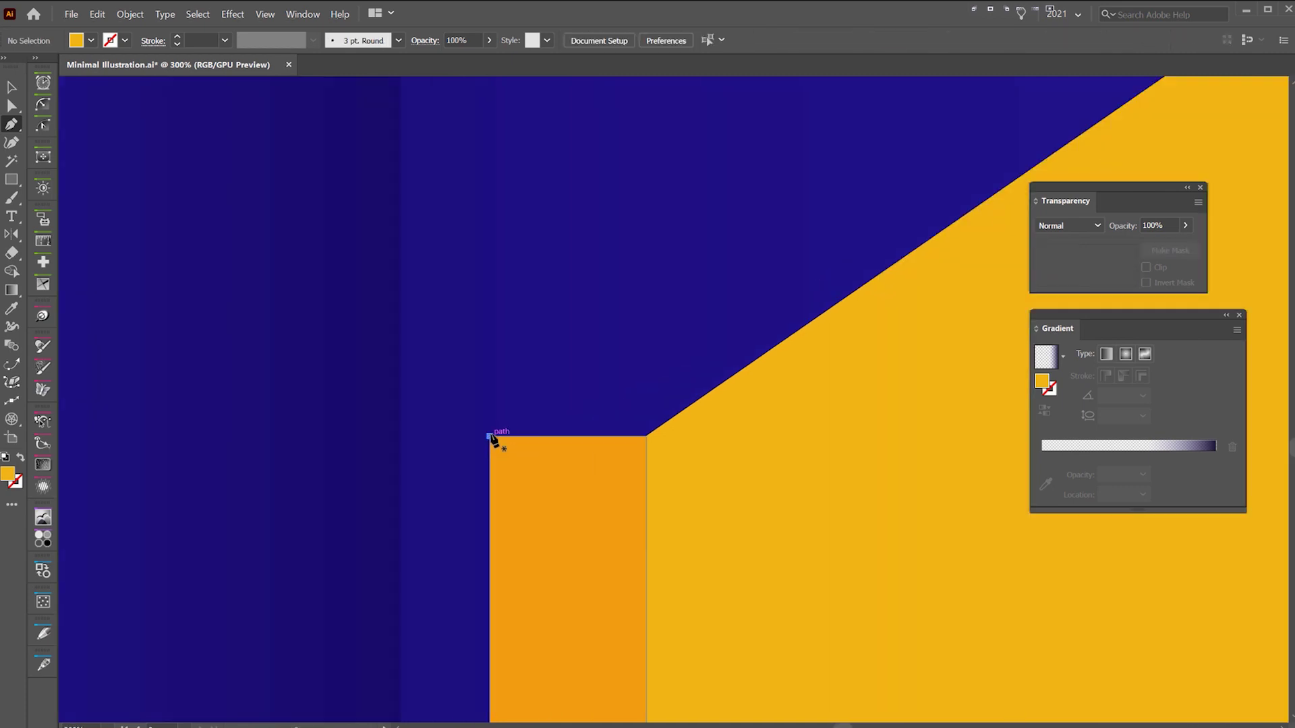
{"action": "left_click", "coordinate": [495, 440]}
{"action": "scroll", "coordinate": [544, 454], "scroll_direction": "down", "scroll_amount": 2}
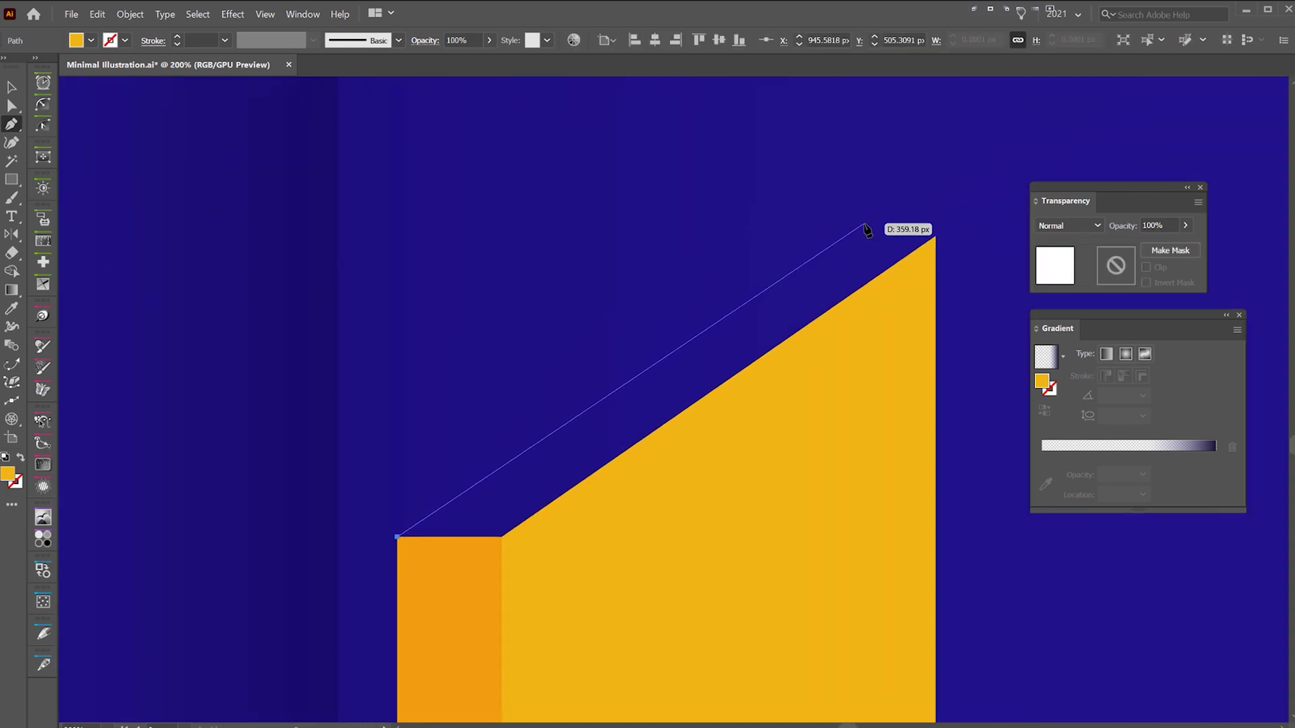
{"action": "left_click", "coordinate": [843, 233]}
{"action": "left_click", "coordinate": [935, 236]}
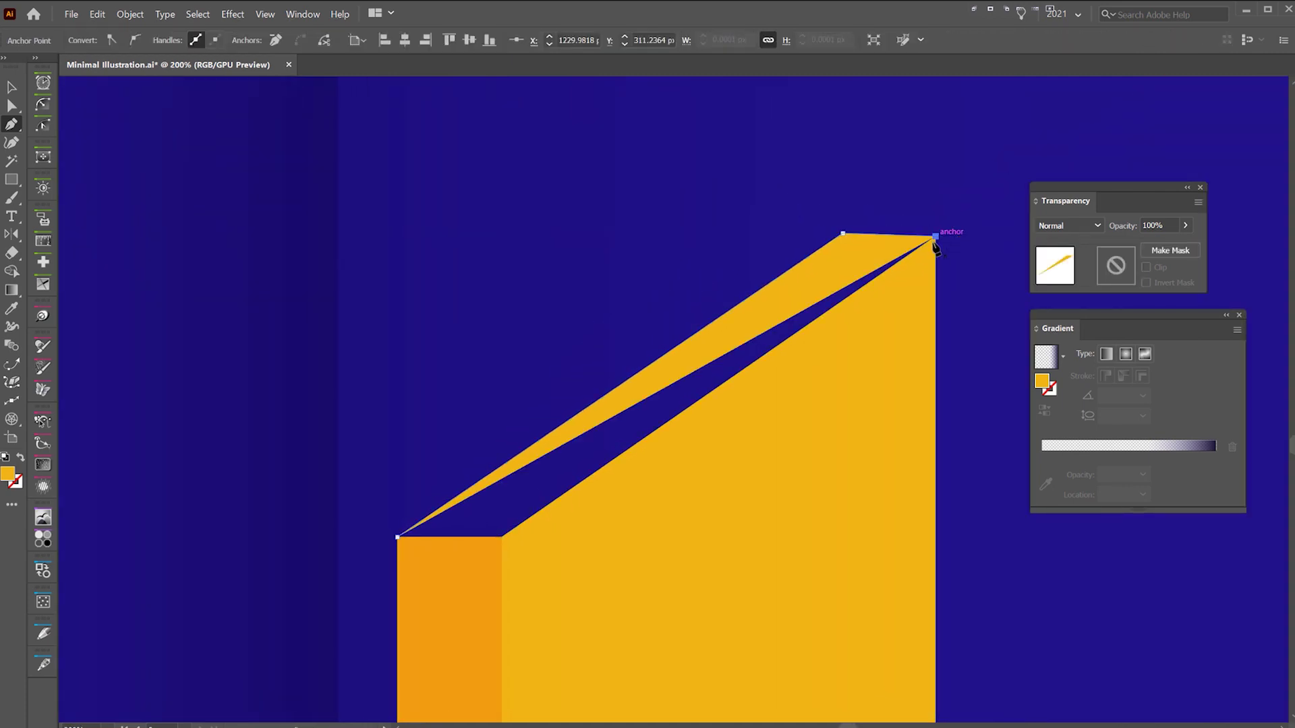
{"action": "left_click", "coordinate": [501, 537]}
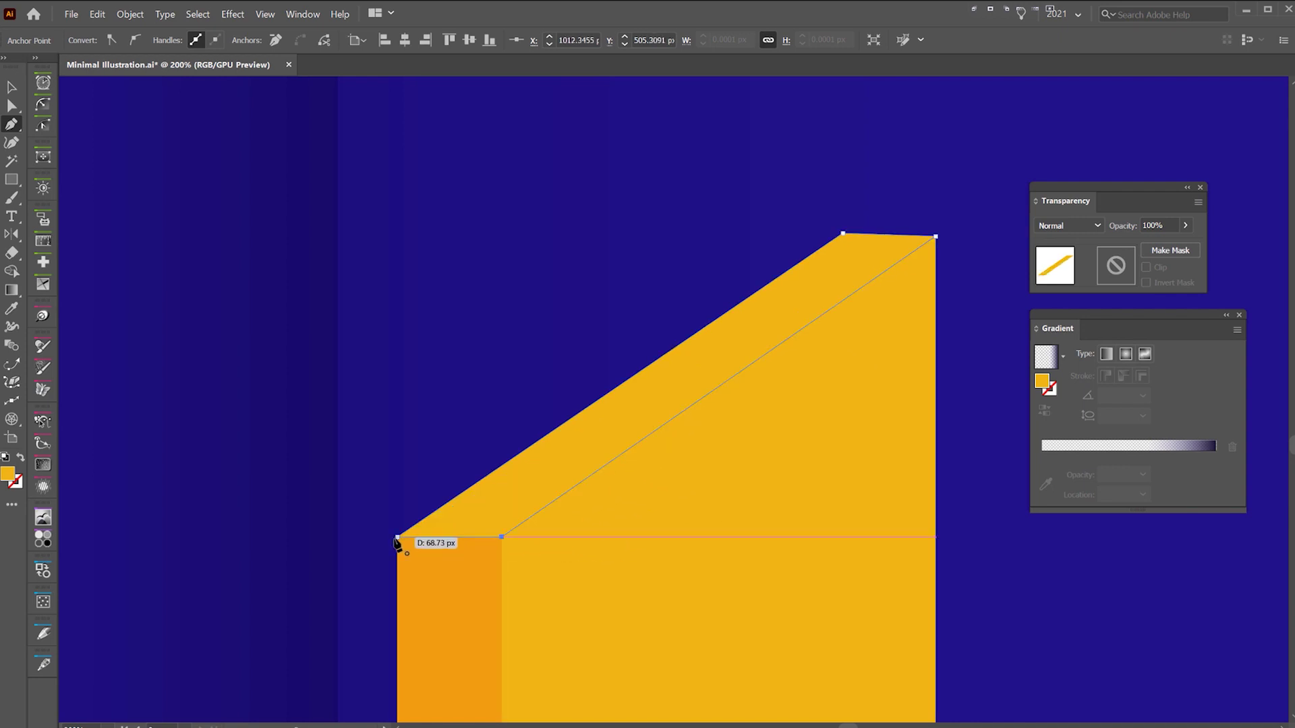
{"action": "left_click", "coordinate": [396, 538]}
{"action": "key", "text": "v"}
{"action": "scroll", "coordinate": [586, 336], "scroll_direction": "down", "scroll_amount": 5}
- Examine how the new top face lines up with the orange and yellow faces of the block
{"action": "left_click", "coordinate": [788, 239]}
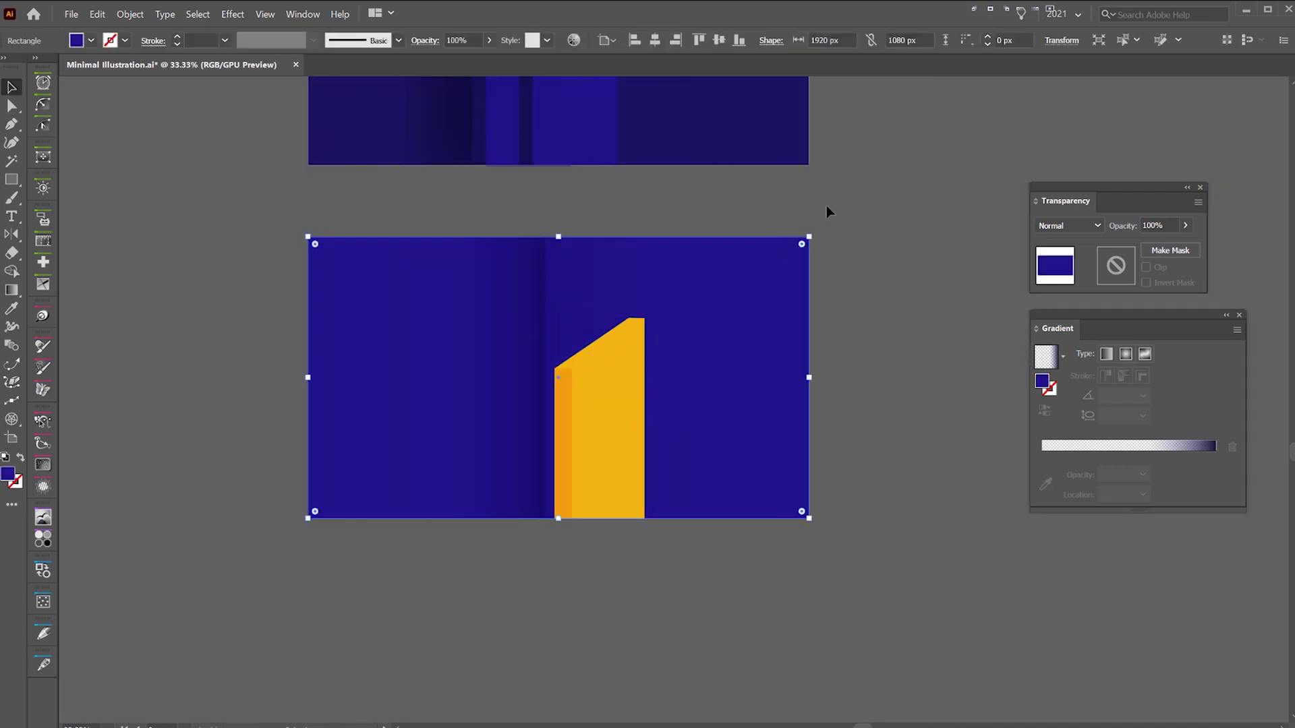
{"action": "left_click", "coordinate": [826, 205]}
{"action": "left_click_drag", "start_coordinate": [827, 205], "coordinate": [841, 253]}
{"action": "scroll", "coordinate": [576, 395], "scroll_direction": "up", "scroll_amount": 2}
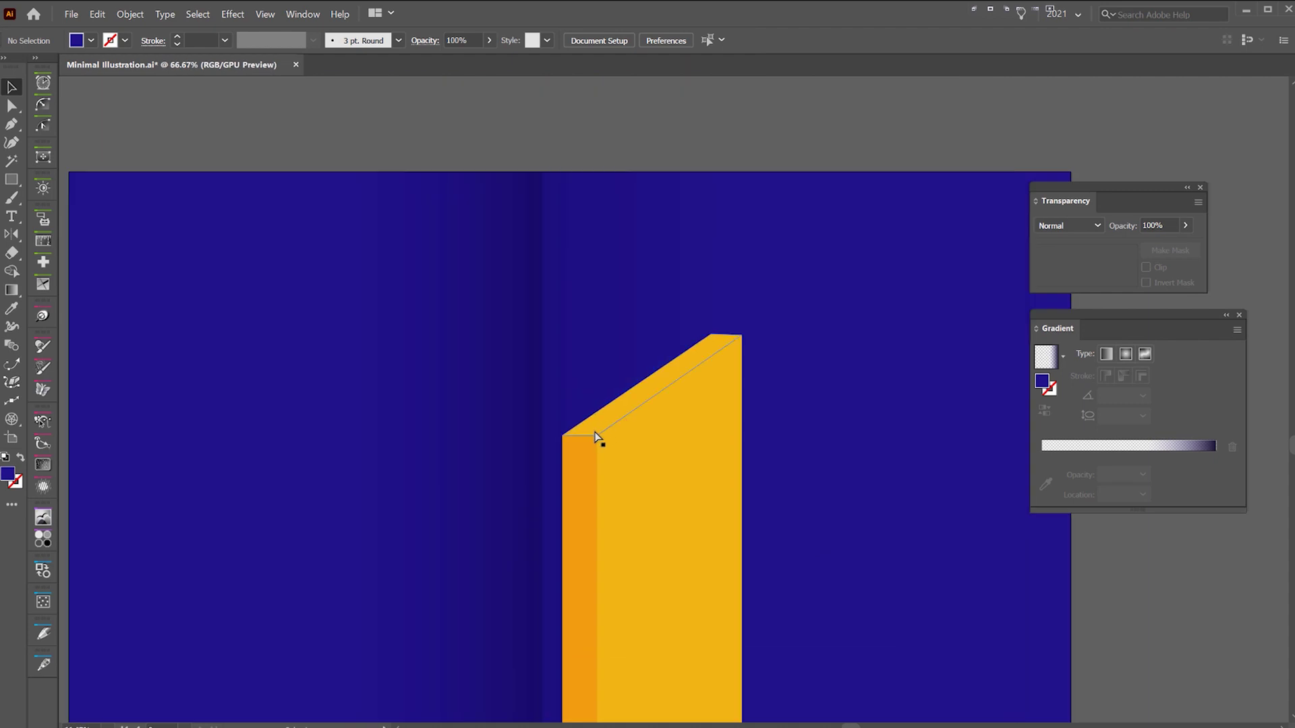
{"action": "key", "text": "a"}
{"action": "left_click", "coordinate": [591, 439]}
{"action": "scroll", "coordinate": [576, 432], "scroll_direction": "up", "scroll_amount": 2}
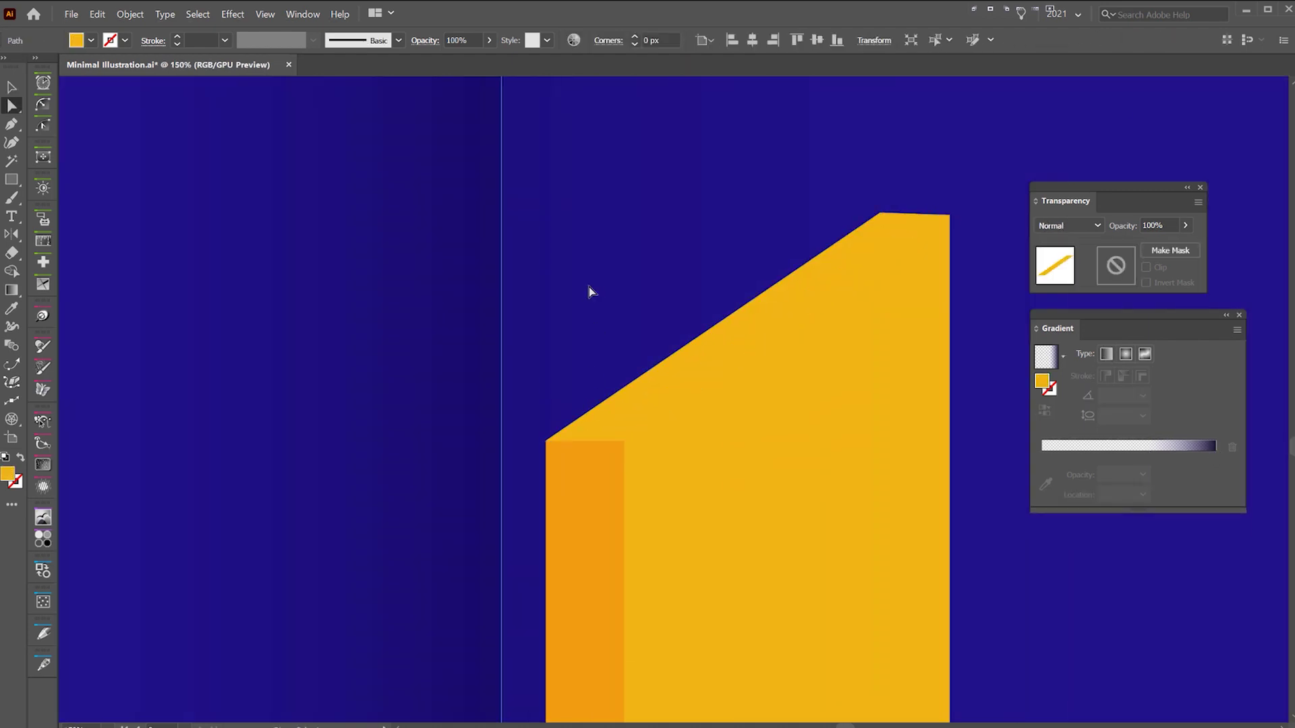
{"action": "left_click", "coordinate": [572, 289]}
{"action": "left_click", "coordinate": [555, 452]}
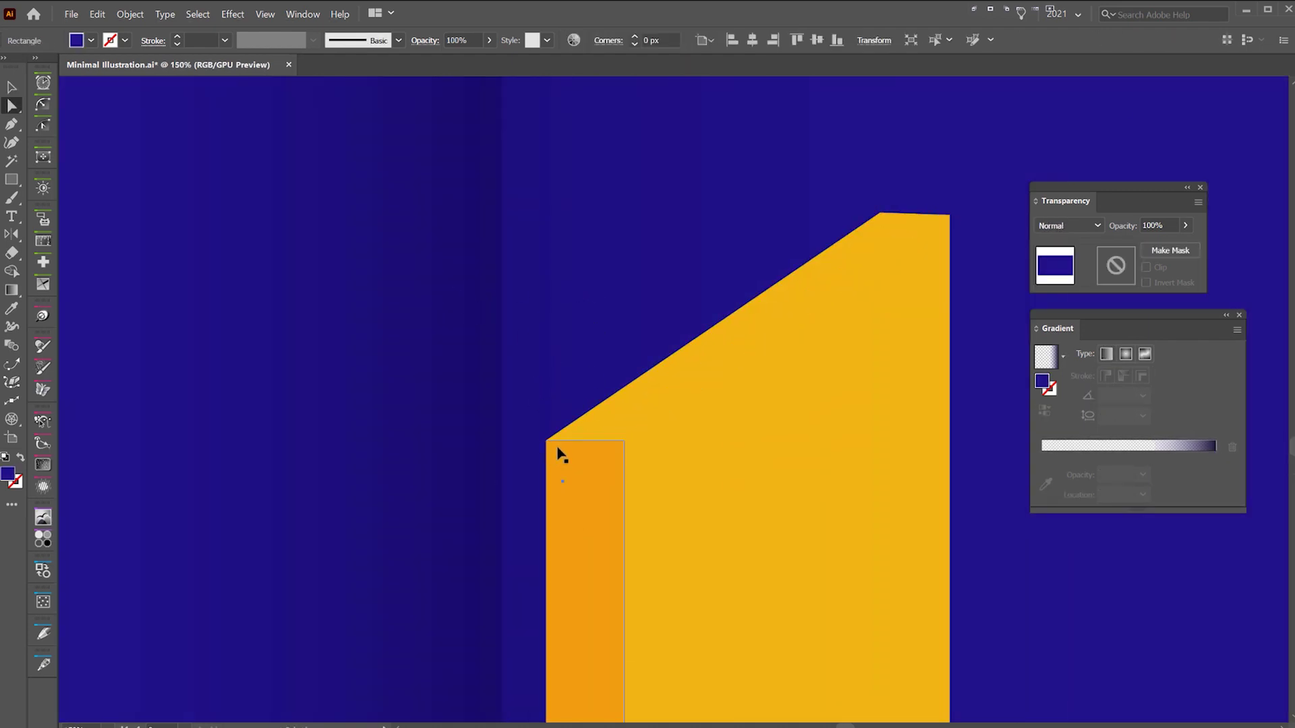
{"action": "left_click", "coordinate": [534, 425]}
{"action": "scroll", "coordinate": [534, 425], "scroll_direction": "down", "scroll_amount": 4}
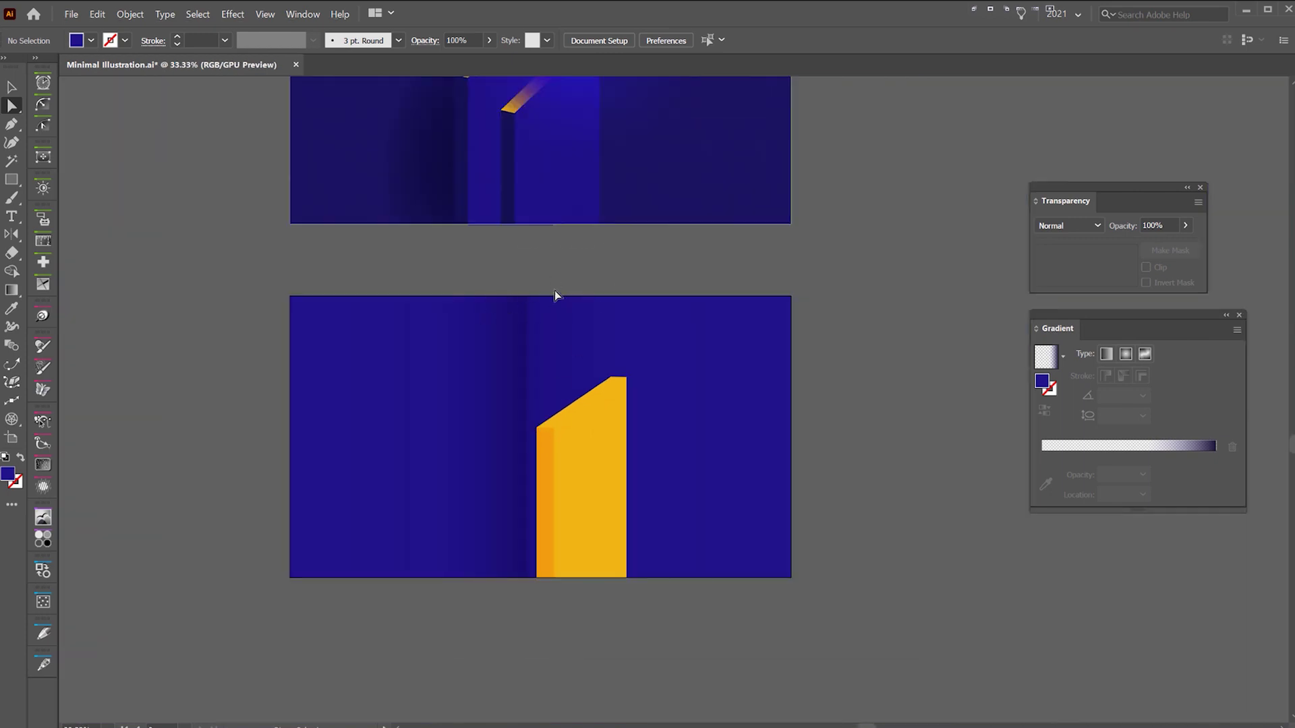
- Select the background wall shapes of the lower artboard and rename the existing layer to Design
{"action": "left_click_drag", "start_coordinate": [649, 268], "coordinate": [511, 319]}
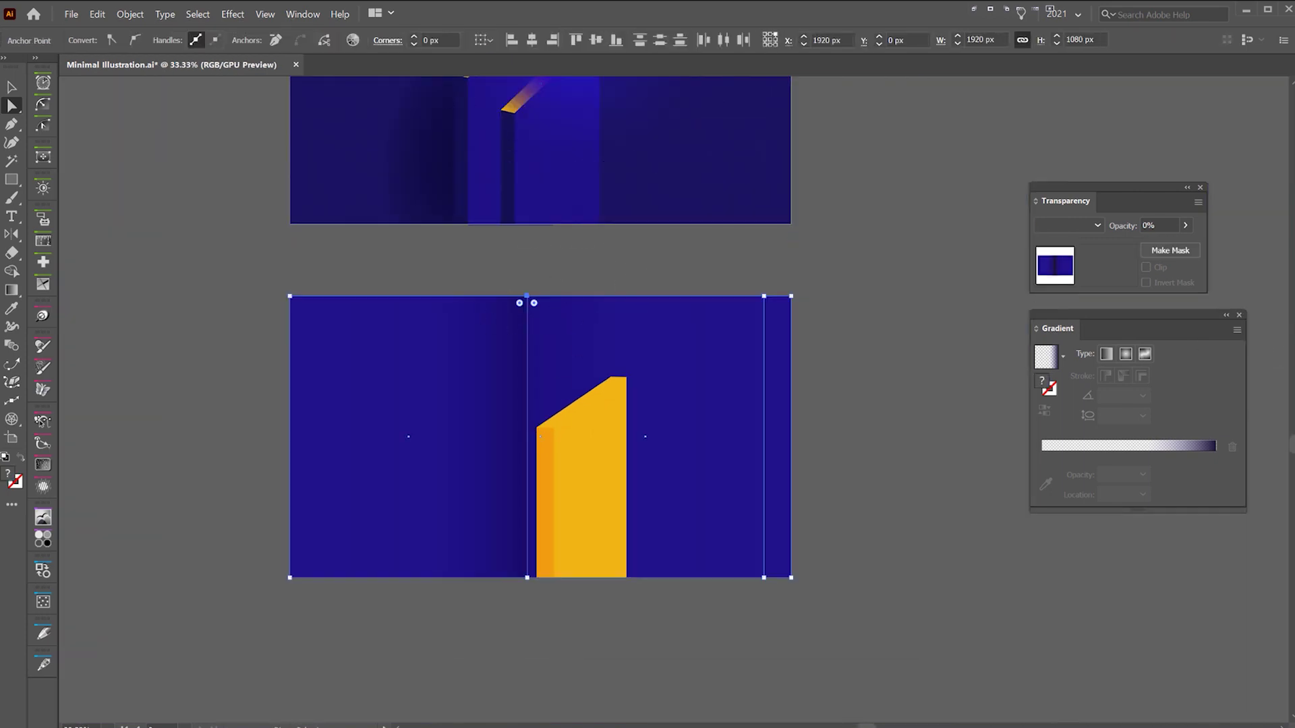
{"action": "key", "text": "F7"}
{"action": "left_click_drag", "start_coordinate": [1266, 324], "coordinate": [934, 378]}
{"action": "double_click", "coordinate": [912, 381]}
{"action": "type", "text": "Design"}
{"action": "key", "text": "Return"}
- Create a second layer and name it bg
{"action": "left_click", "coordinate": [952, 558]}
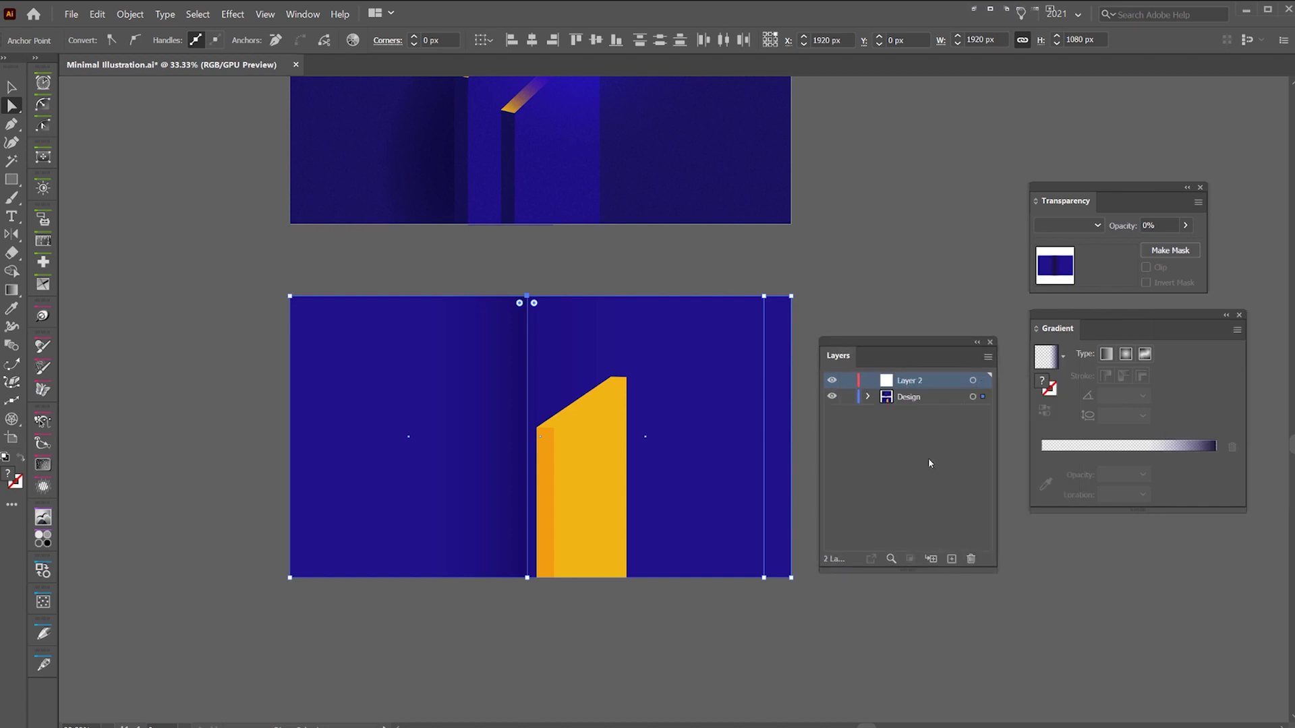
{"action": "double_click", "coordinate": [910, 379]}
{"action": "type", "text": "Bg"}
{"action": "key", "text": "Return"}
- Place the selected wall shapes on the bg layer beneath Design and lock that layer
{"action": "left_click_drag", "start_coordinate": [983, 392], "coordinate": [924, 375]}
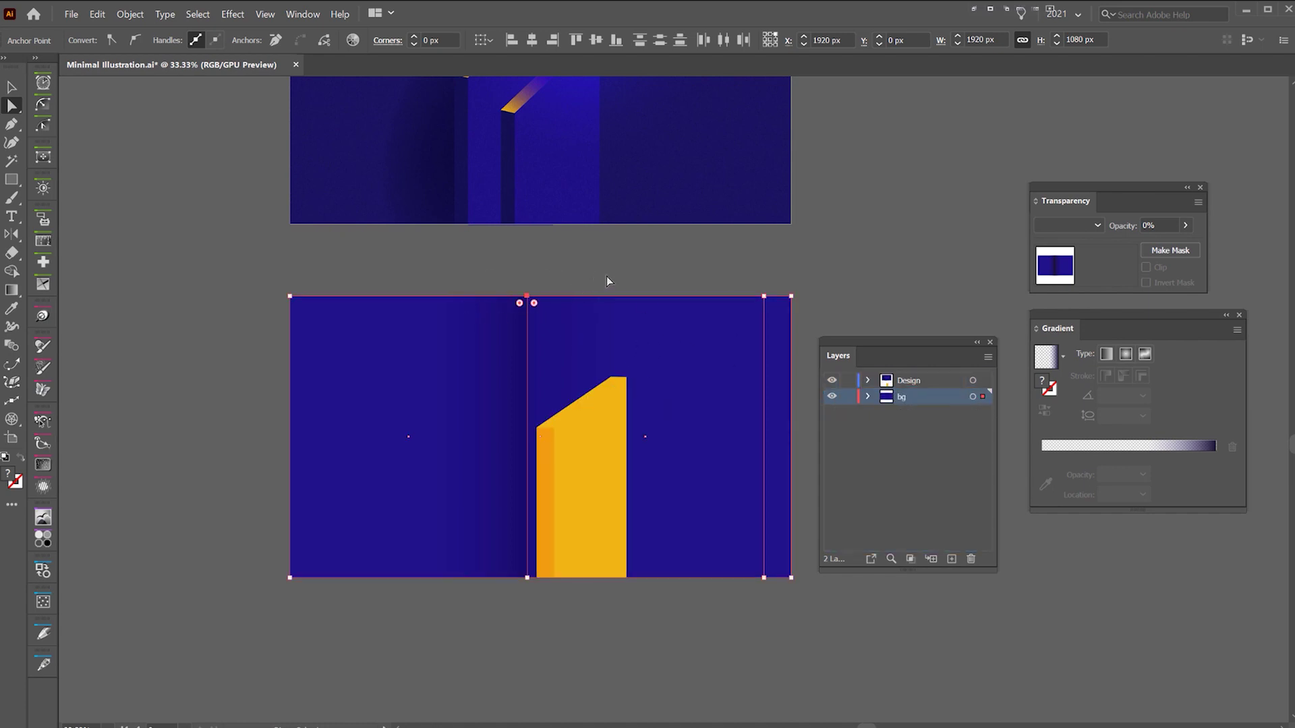
{"action": "left_click", "coordinate": [849, 397]}
- Raise the orange face's outer upper corner and the top face's far back corner to tilt the block's top in perspective
{"action": "scroll", "coordinate": [627, 368], "scroll_direction": "up", "scroll_amount": 2}
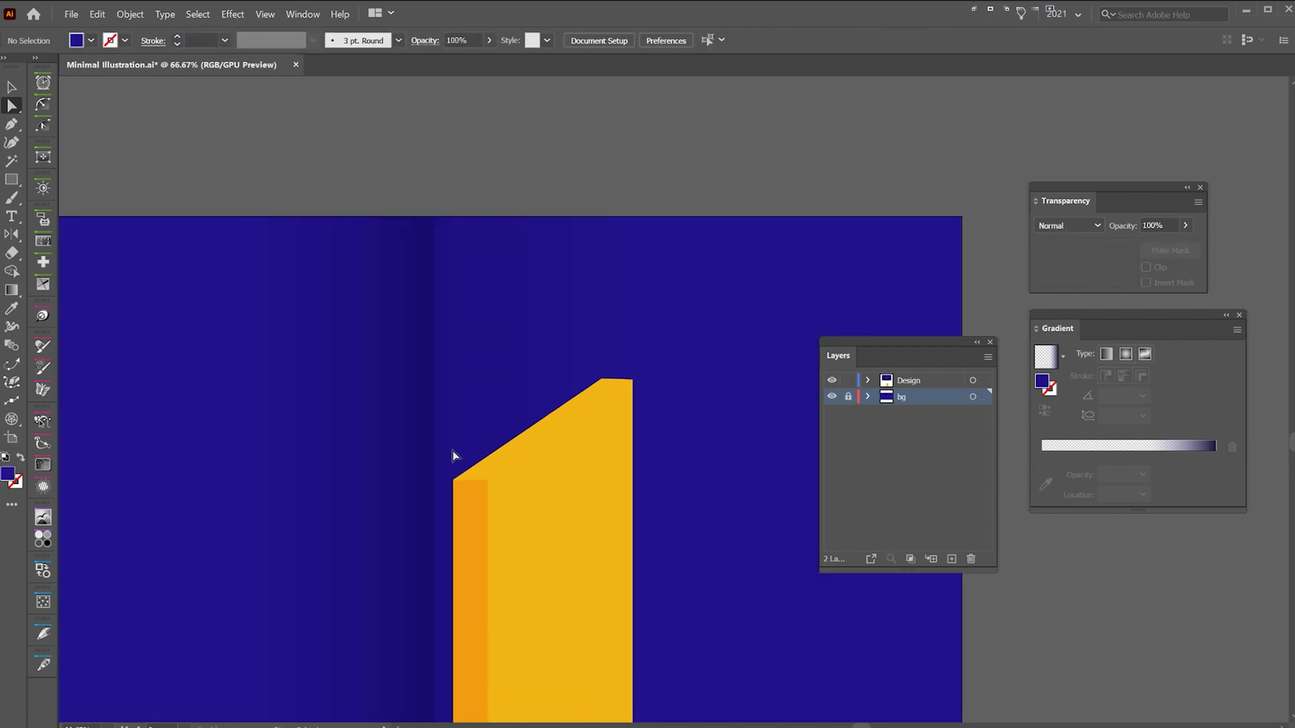
{"action": "left_click", "coordinate": [448, 492]}
{"action": "scroll", "coordinate": [447, 491], "scroll_direction": "up", "scroll_amount": 1}
{"action": "left_click", "coordinate": [346, 401]}
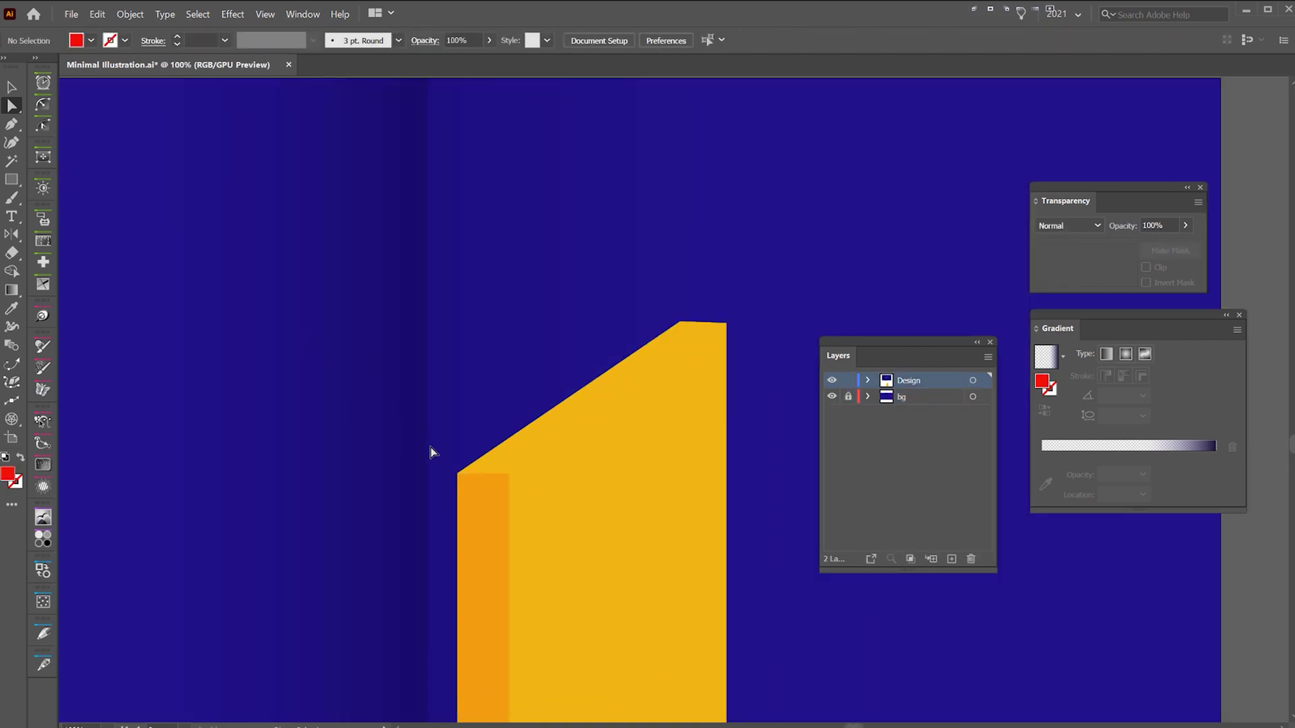
{"action": "left_click_drag", "start_coordinate": [433, 451], "coordinate": [501, 479]}
{"action": "key", "text": "shift+Up"}
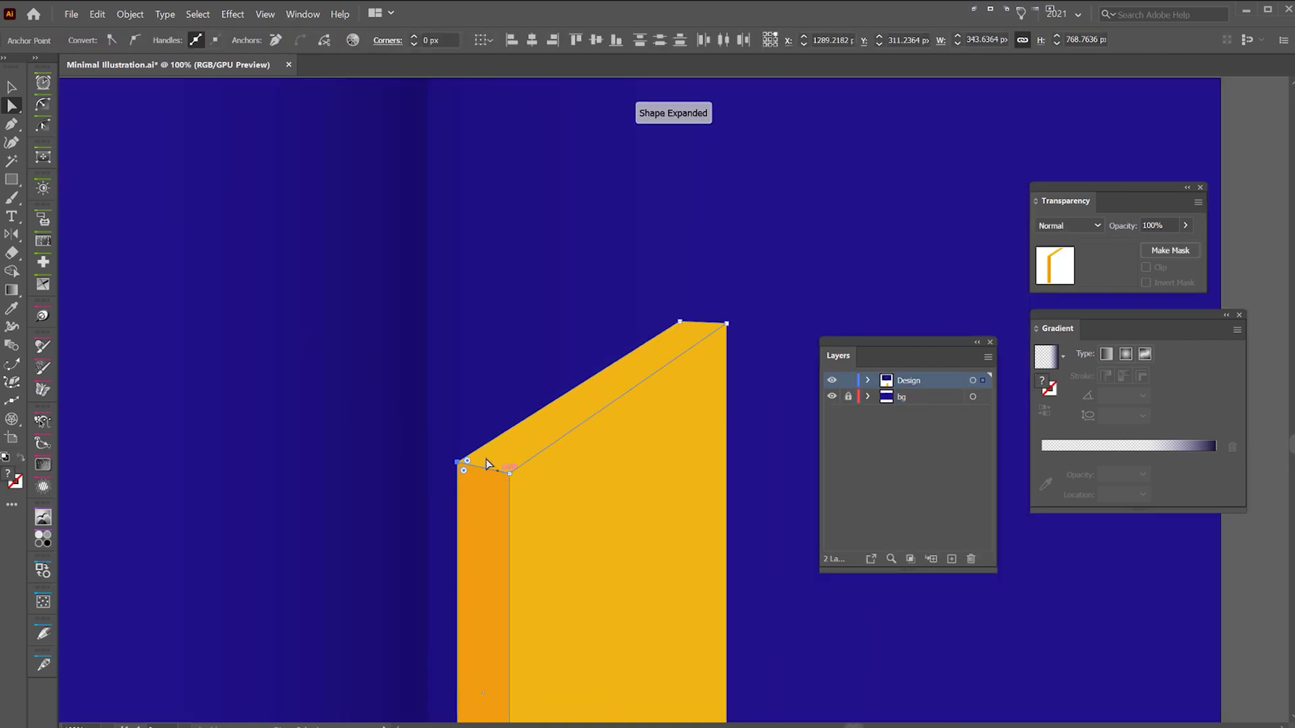
{"action": "left_click", "coordinate": [675, 326]}
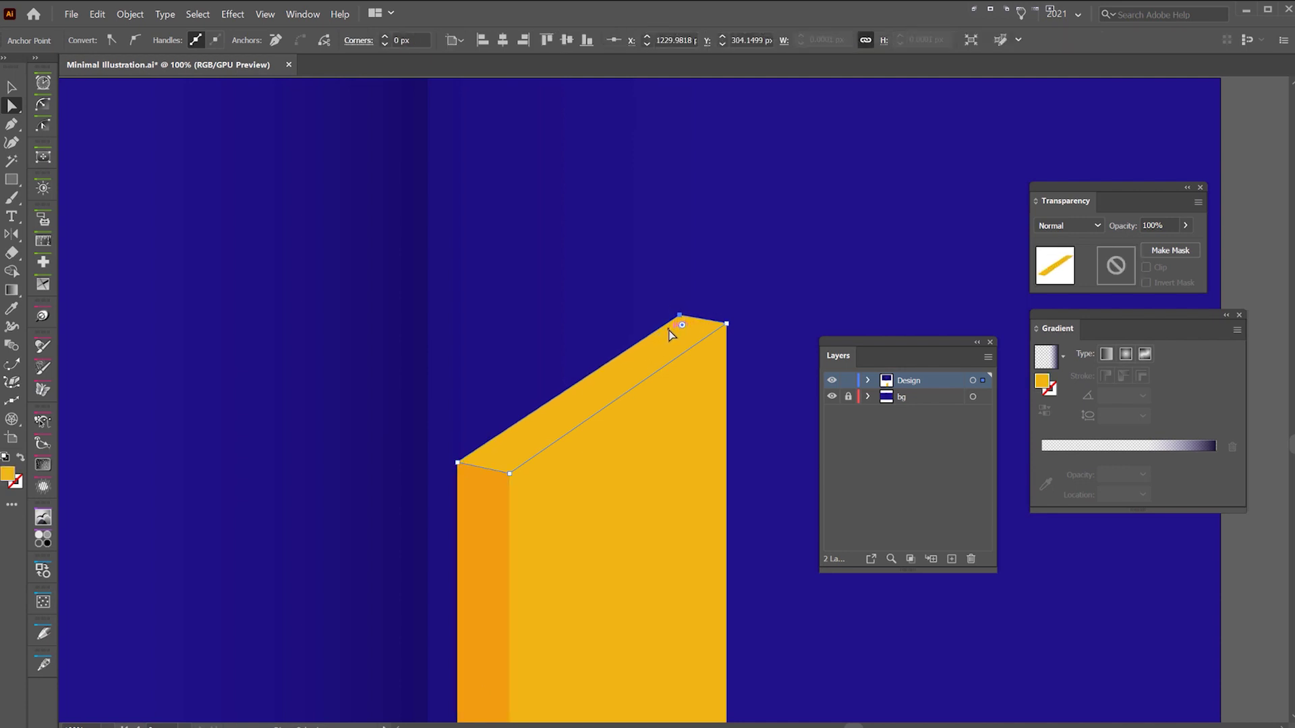
{"action": "key", "text": "Up"}
{"action": "left_click", "coordinate": [714, 272]}
- Lower both ends of the edge shared by the top face and the yellow face, selecting the hidden anchors in Outline view
{"action": "scroll", "coordinate": [714, 273], "scroll_direction": "down", "scroll_amount": 2}
{"action": "left_click_drag", "start_coordinate": [713, 273], "coordinate": [699, 336]}
{"action": "scroll", "coordinate": [709, 463], "scroll_direction": "up", "scroll_amount": 1}
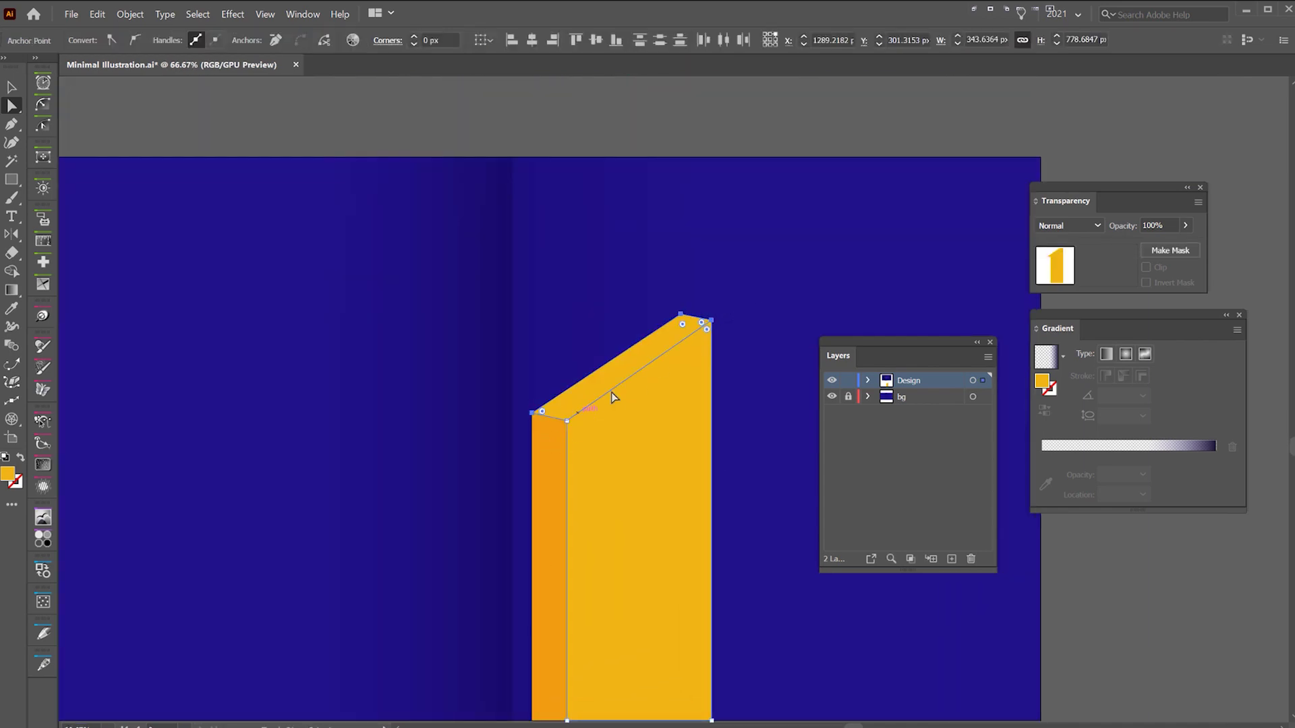
{"action": "key", "text": "ctrl+y"}
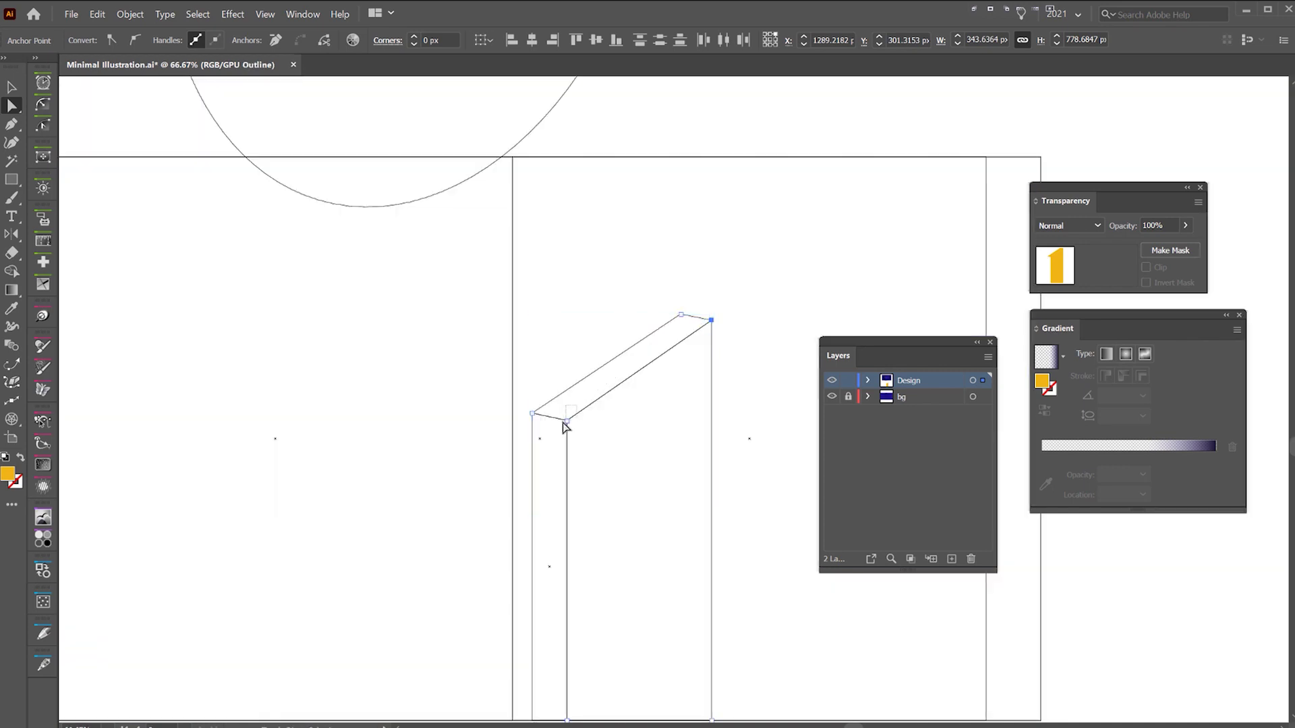
{"action": "left_click", "coordinate": [565, 423], "text": "shift"}
{"action": "key", "text": "ctrl+y"}
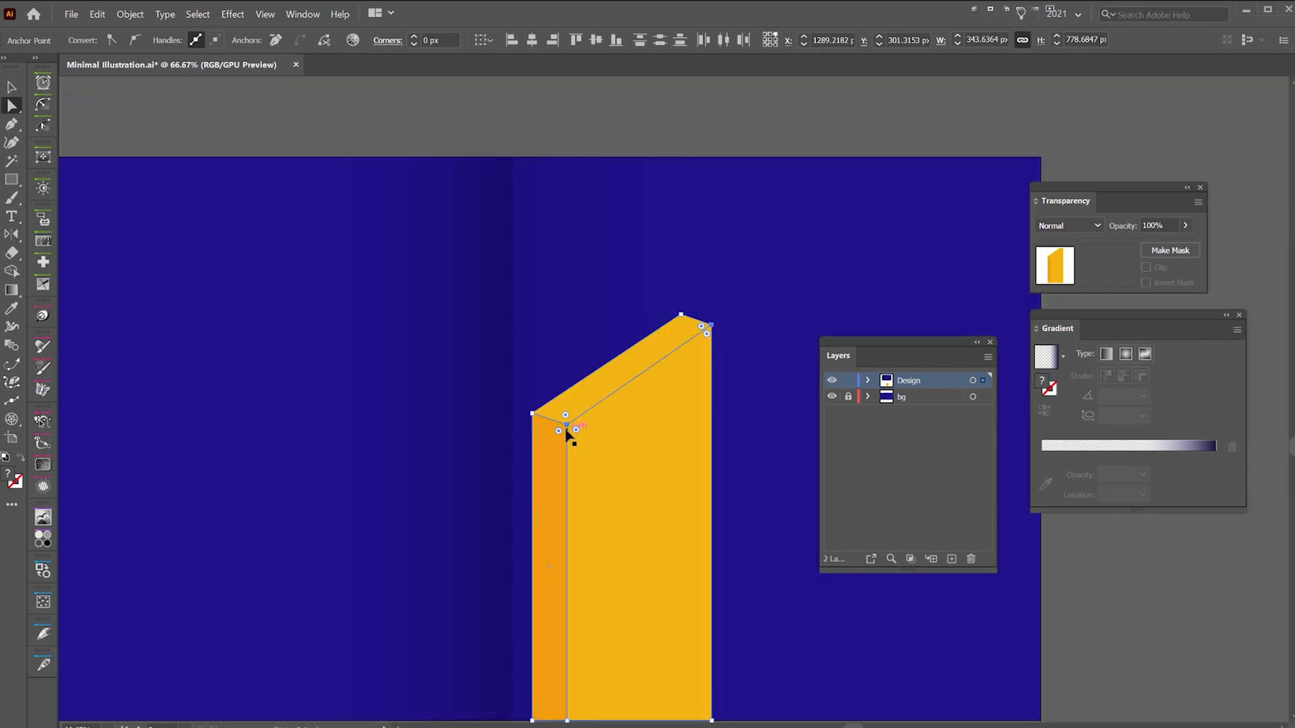
{"action": "left_click", "coordinate": [770, 247]}
- Try narrowing the whole block from its right side, and undo the resize
{"action": "scroll", "coordinate": [771, 247], "scroll_direction": "down", "scroll_amount": 1}
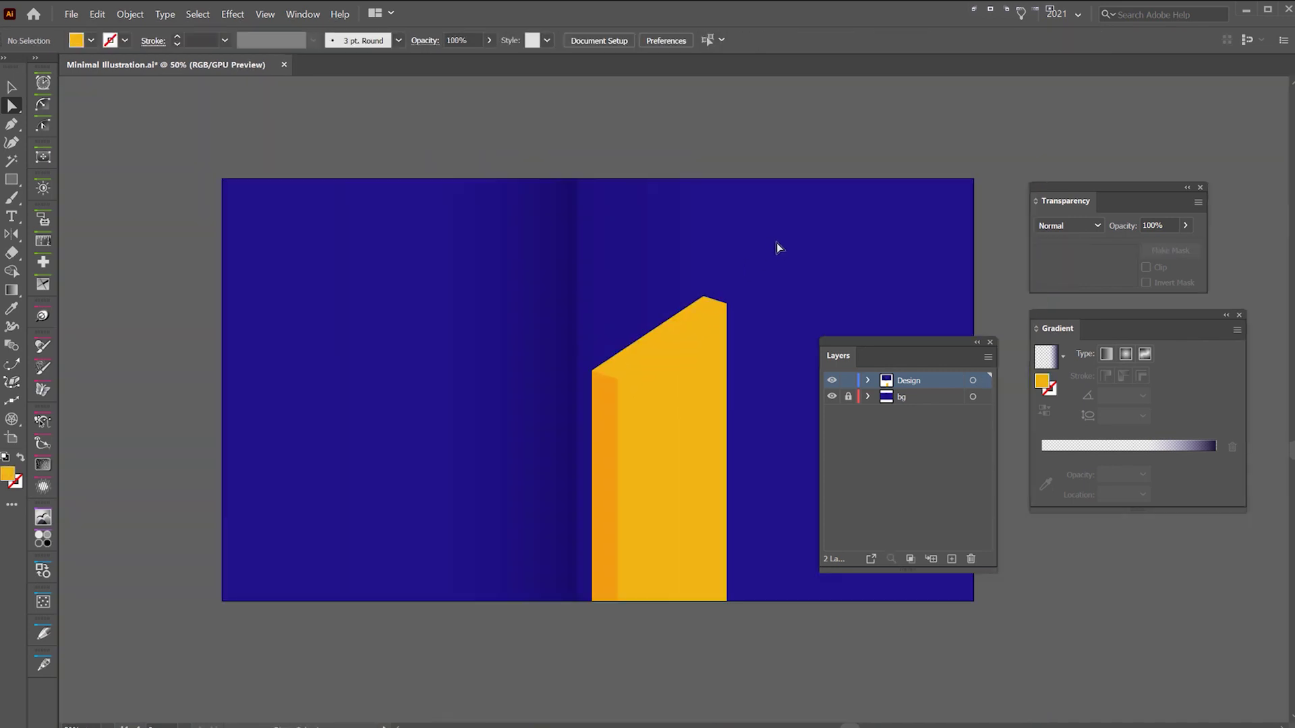
{"action": "key", "text": "v"}
{"action": "left_click", "coordinate": [713, 355]}
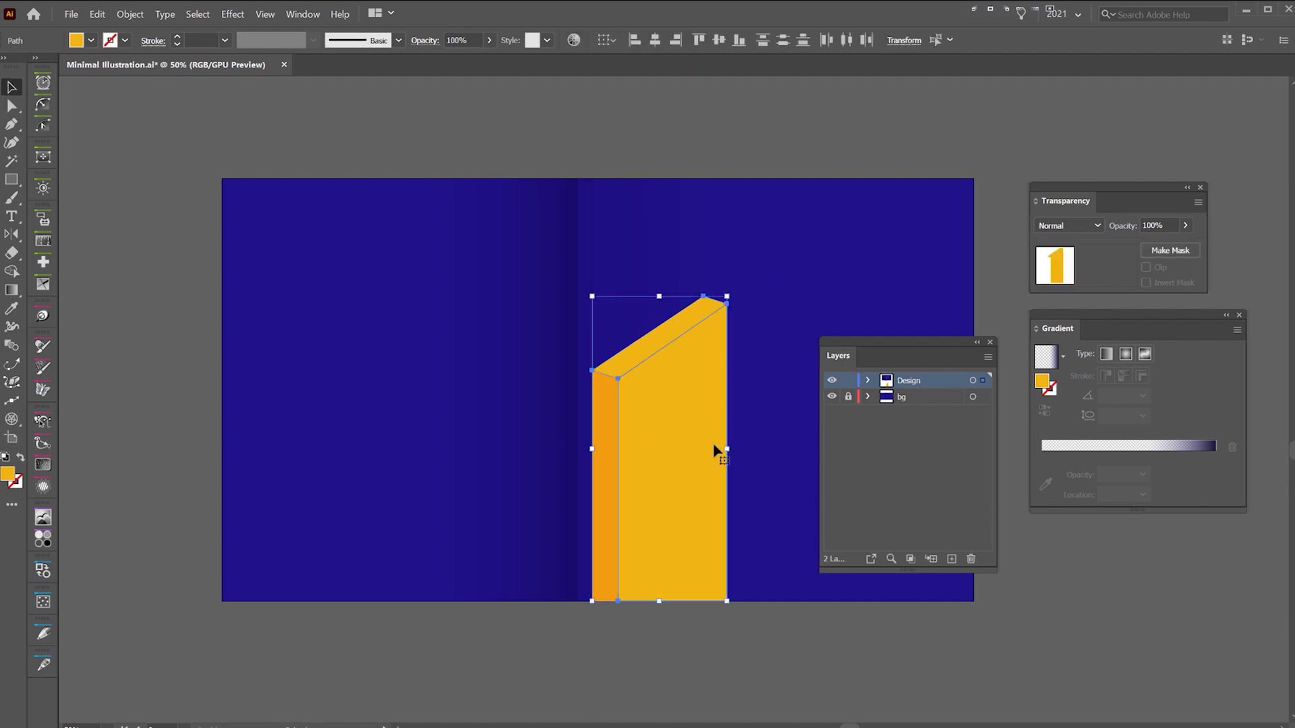
{"action": "left_click_drag", "start_coordinate": [727, 448], "coordinate": [717, 452]}
{"action": "key", "text": "ctrl+z"}
{"action": "left_click", "coordinate": [752, 359]}
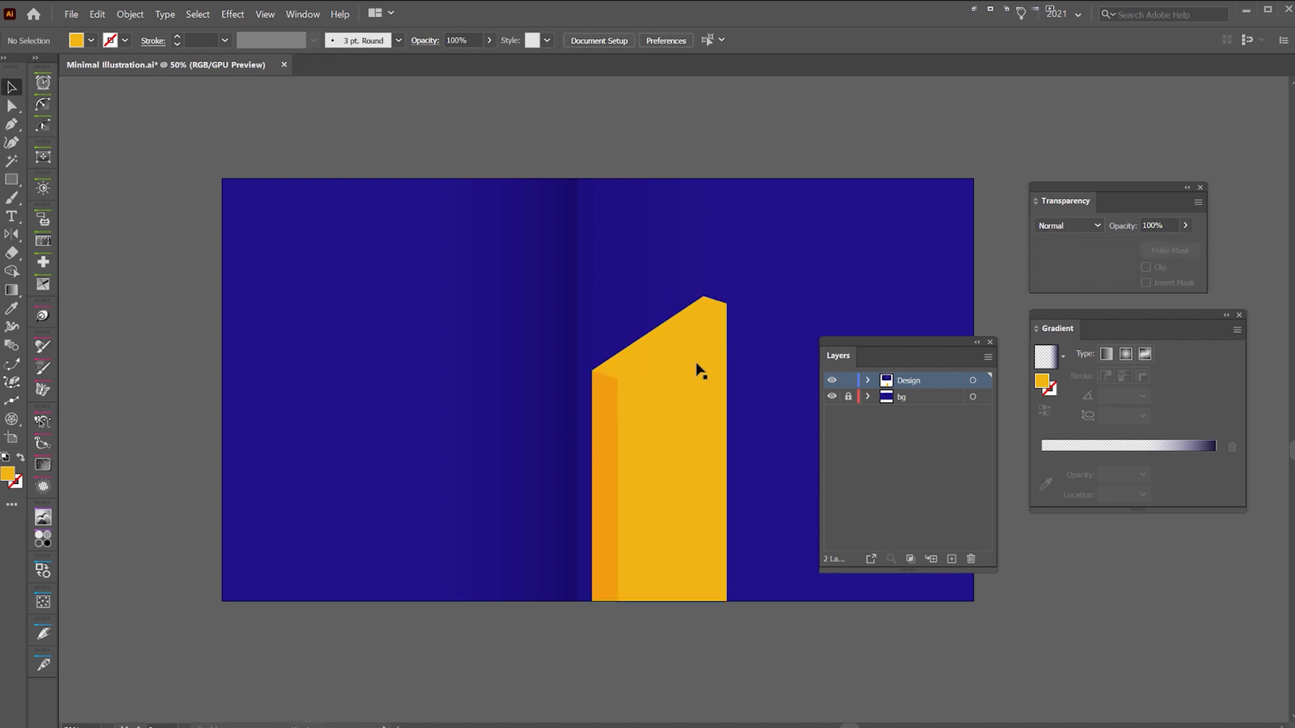
- Try shifting the block's far right corner anchors to the right in small nudges, and undo the shifts
{"action": "left_click", "coordinate": [635, 395]}
{"action": "left_click", "coordinate": [720, 305]}
{"action": "scroll", "coordinate": [724, 261], "scroll_direction": "up", "scroll_amount": 1}
{"action": "key", "text": "a"}
{"action": "left_click_drag", "start_coordinate": [743, 298], "coordinate": [721, 329]}
{"action": "key", "text": "Right"}
{"action": "key", "text": "Right"}
{"action": "key", "text": "Right"}
{"action": "key", "text": "Right"}
{"action": "key", "text": "Right"}
{"action": "key", "text": "Right"}
{"action": "key", "text": "ctrl+z"}
{"action": "key", "text": "ctrl+z"}
{"action": "key", "text": "ctrl+z"}
{"action": "key", "text": "ctrl+z"}
{"action": "key", "text": "ctrl+z"}
{"action": "key", "text": "ctrl+z"}
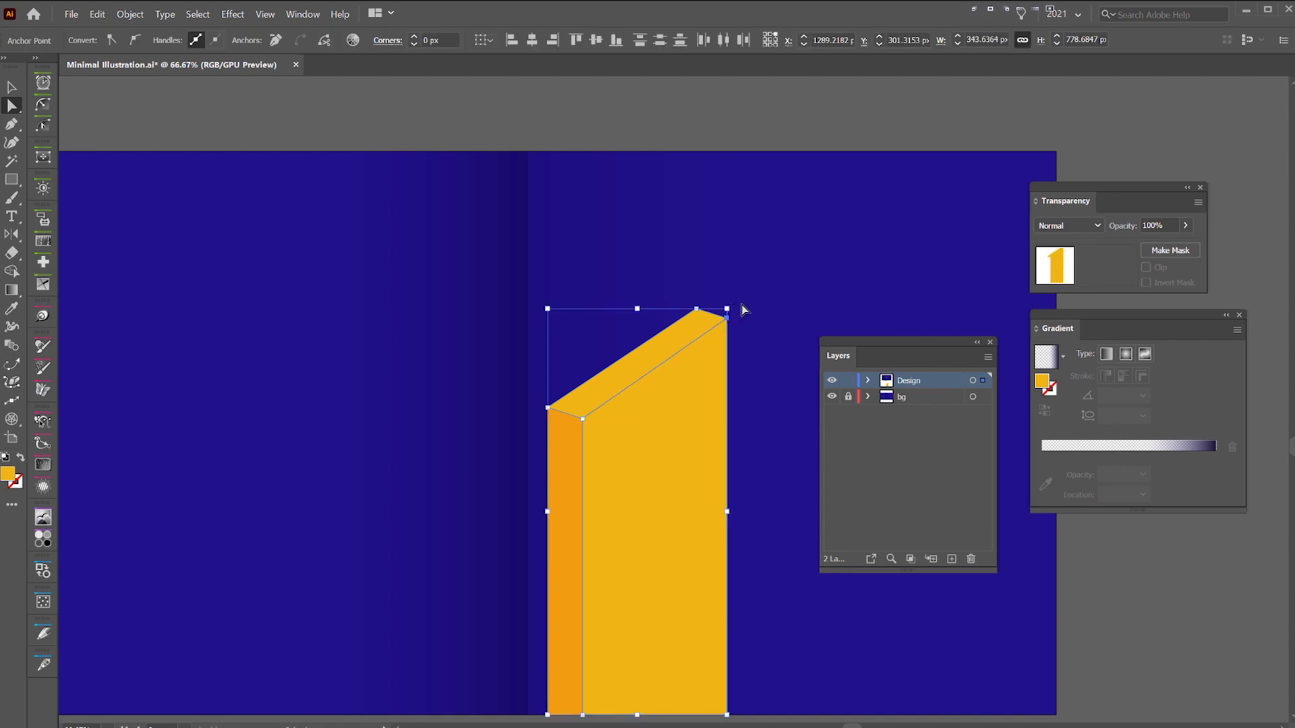
{"action": "left_click", "coordinate": [738, 274]}
{"action": "scroll", "coordinate": [738, 274], "scroll_direction": "down", "scroll_amount": 1}
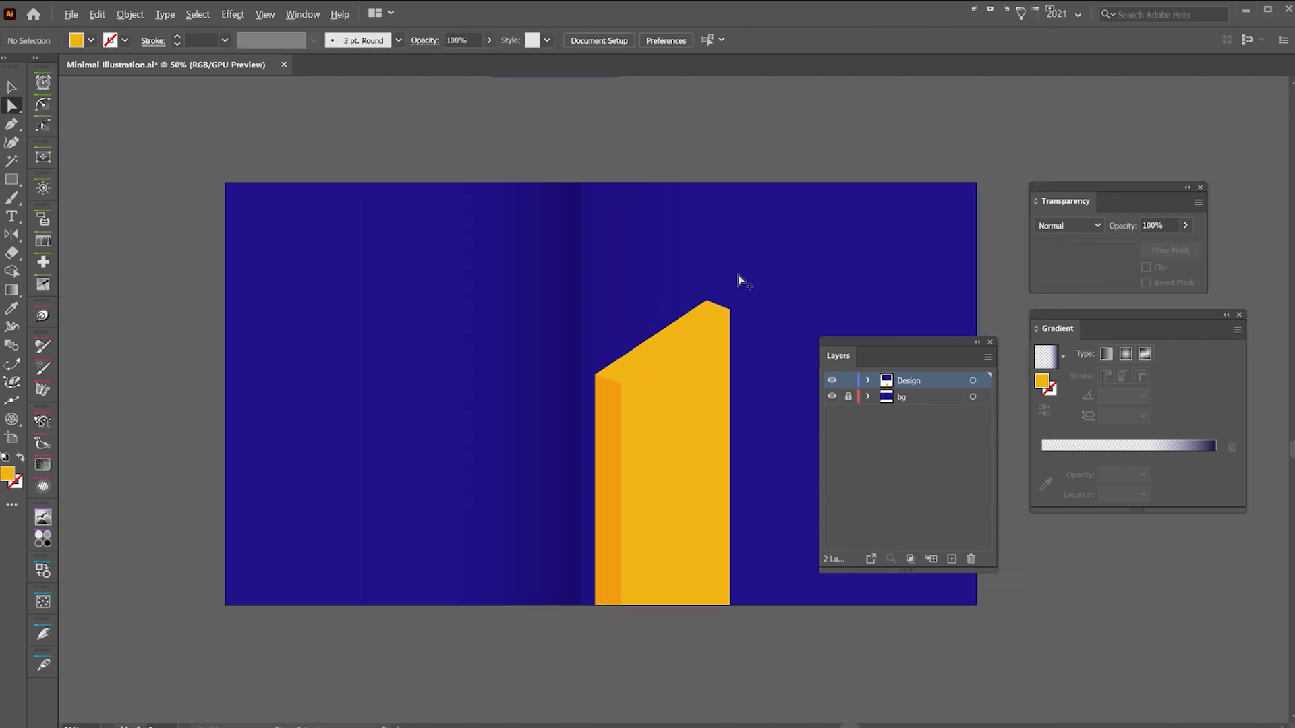
- Fill the block's large yellow face and its narrow orange face with dark navy
{"action": "scroll", "coordinate": [727, 290], "scroll_direction": "up", "scroll_amount": 1}
{"action": "left_click", "coordinate": [565, 455]}
{"action": "left_click_drag", "start_coordinate": [683, 397], "coordinate": [680, 349]}
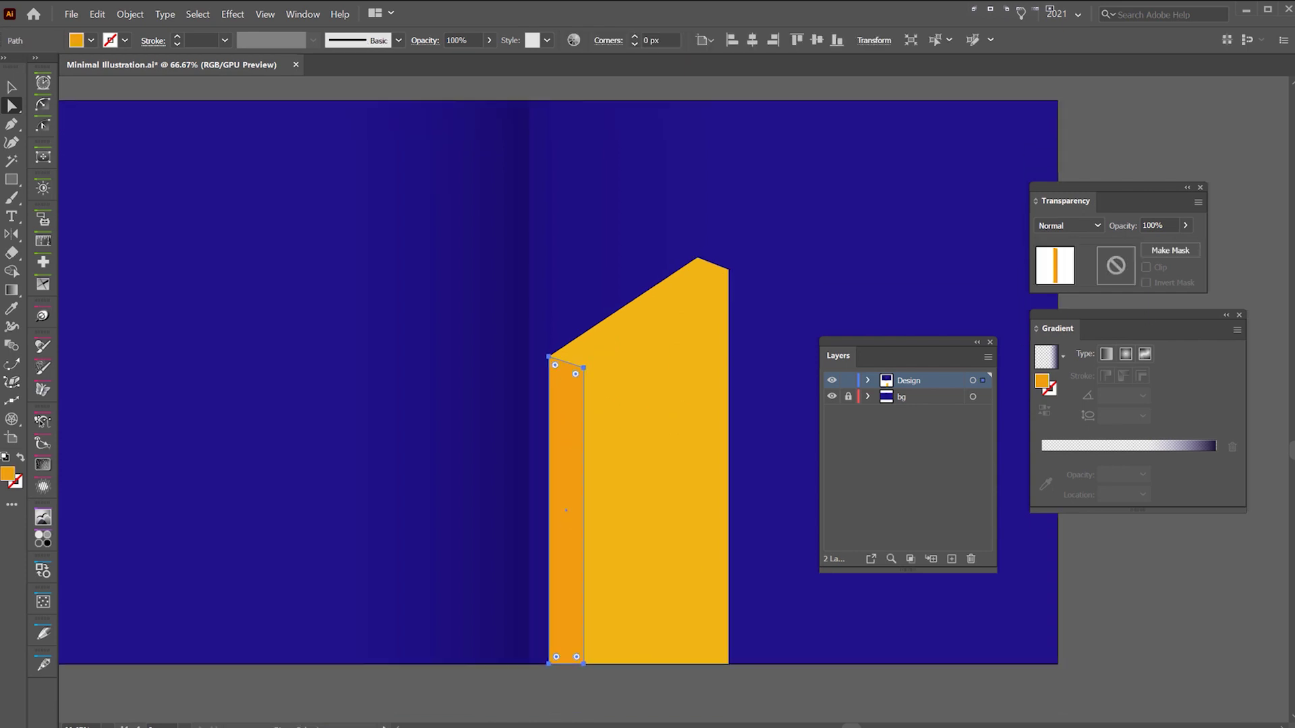
{"action": "left_click", "coordinate": [661, 341]}
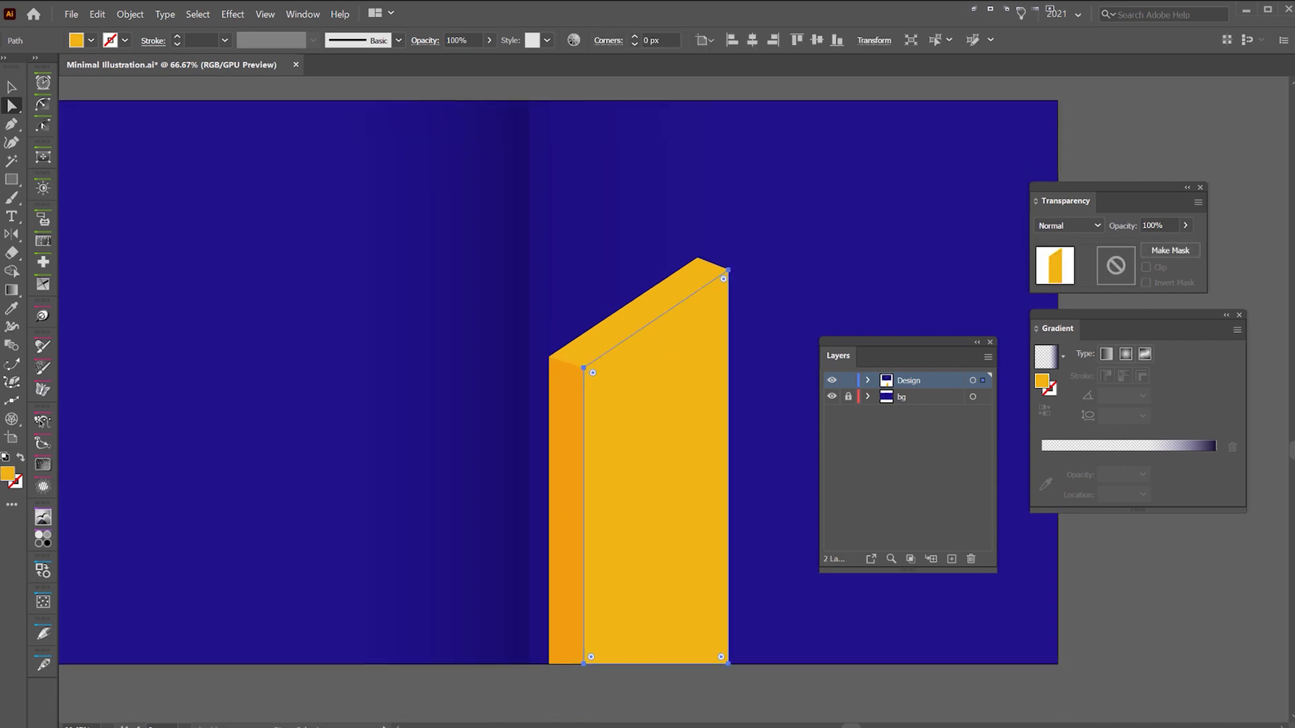
{"action": "key", "text": "ctrl+equal"}
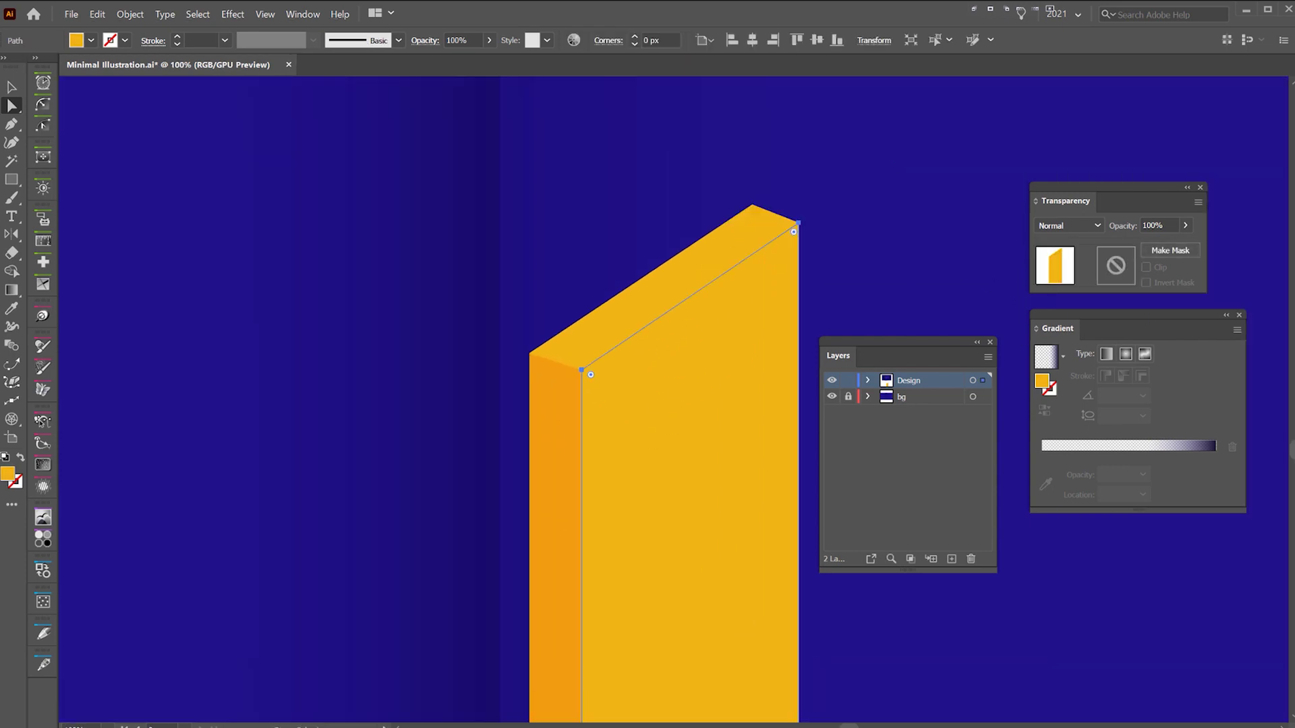
{"action": "key", "text": "ctrl+z"}
{"action": "left_click", "coordinate": [557, 388]}
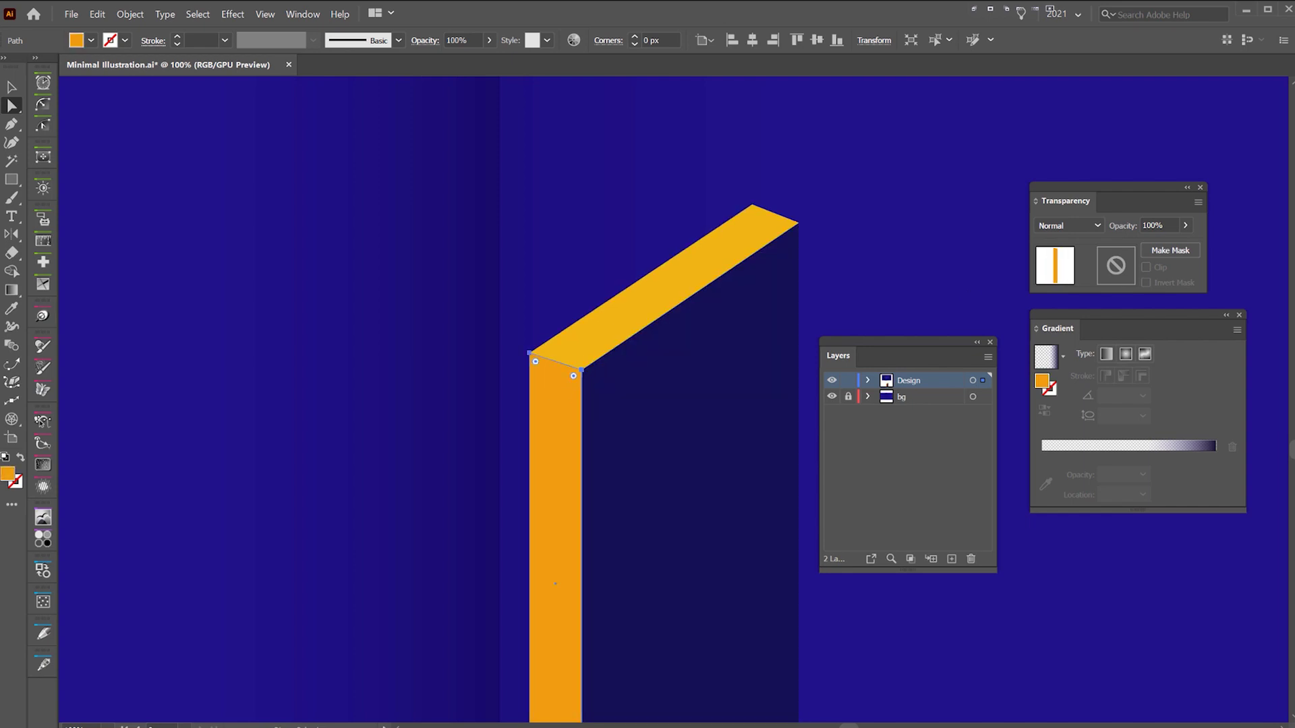
{"action": "key", "text": "period"}
- Fill the block's large face with the background's blue and its top face with bright blue-violet
{"action": "left_click", "coordinate": [706, 367]}
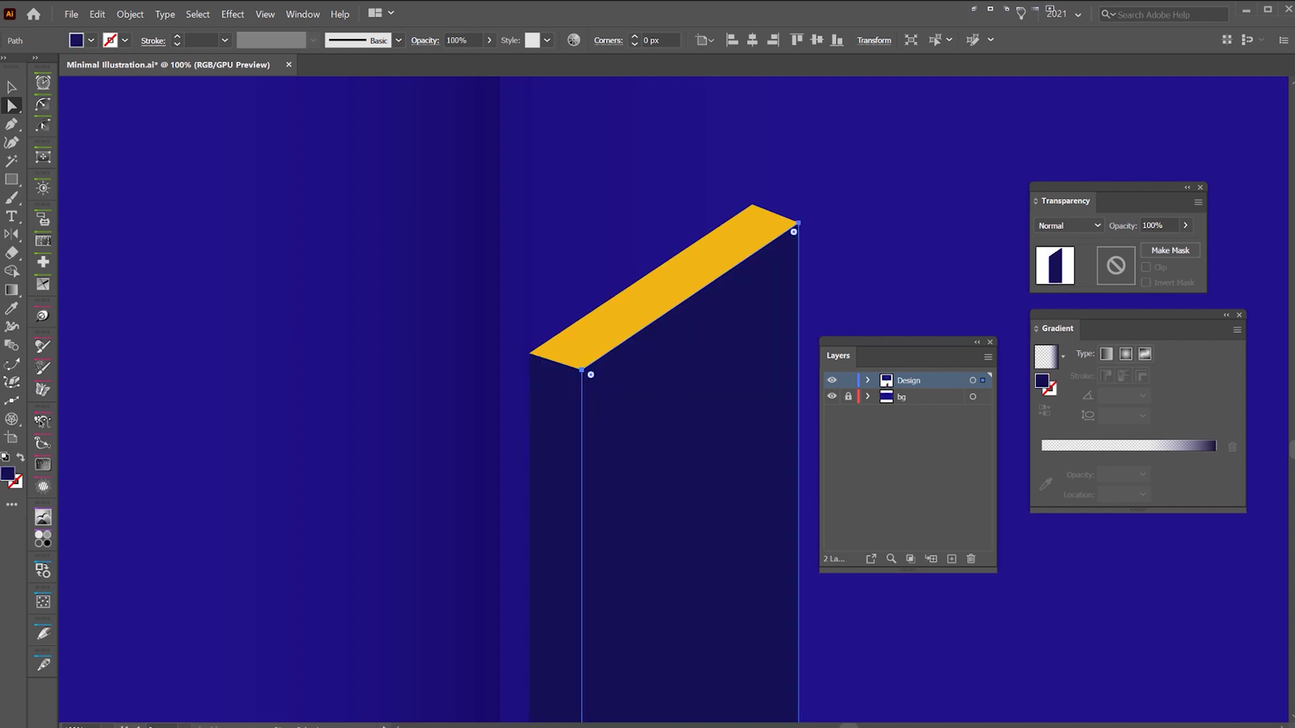
{"action": "key", "text": "slash"}
{"action": "left_click", "coordinate": [654, 289]}
{"action": "key", "text": "comma"}
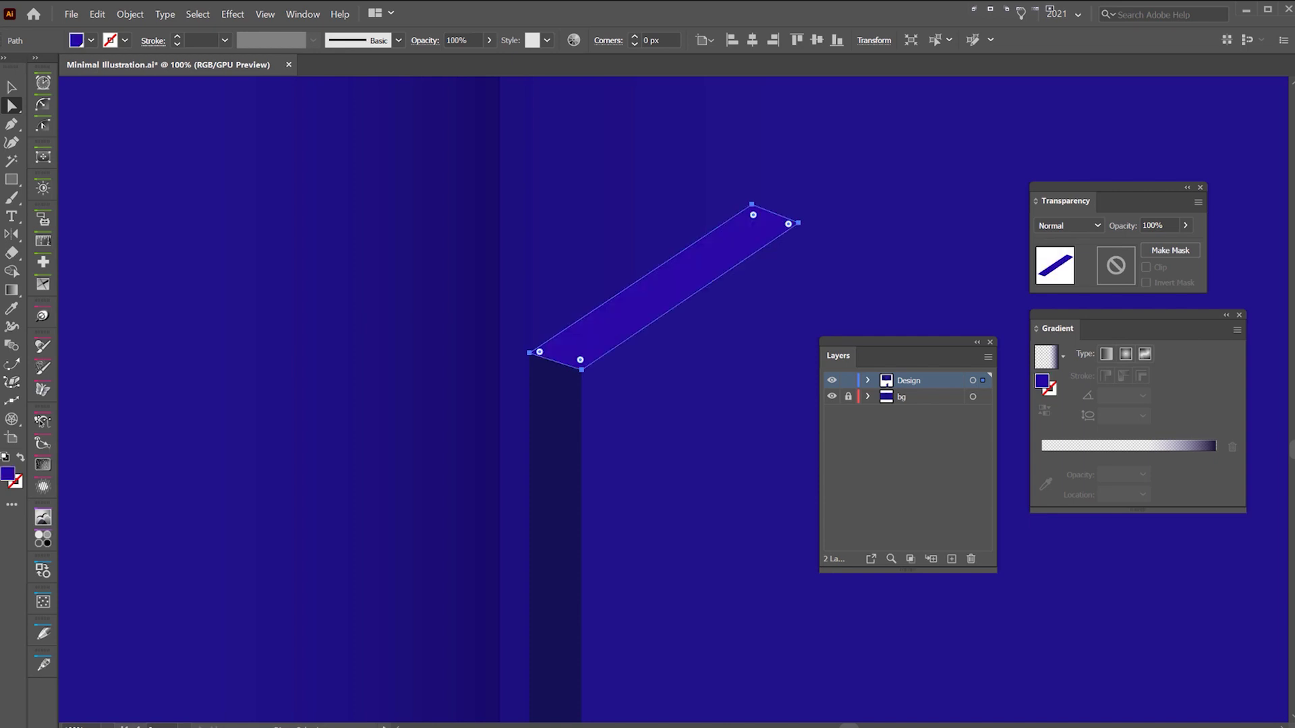
{"action": "left_click", "coordinate": [752, 313]}
{"action": "left_click", "coordinate": [873, 120]}
- Recolor the block's large face to bright blue-violet and its top face to the background's dark blue
{"action": "scroll", "coordinate": [875, 181], "scroll_direction": "down", "scroll_amount": 3}
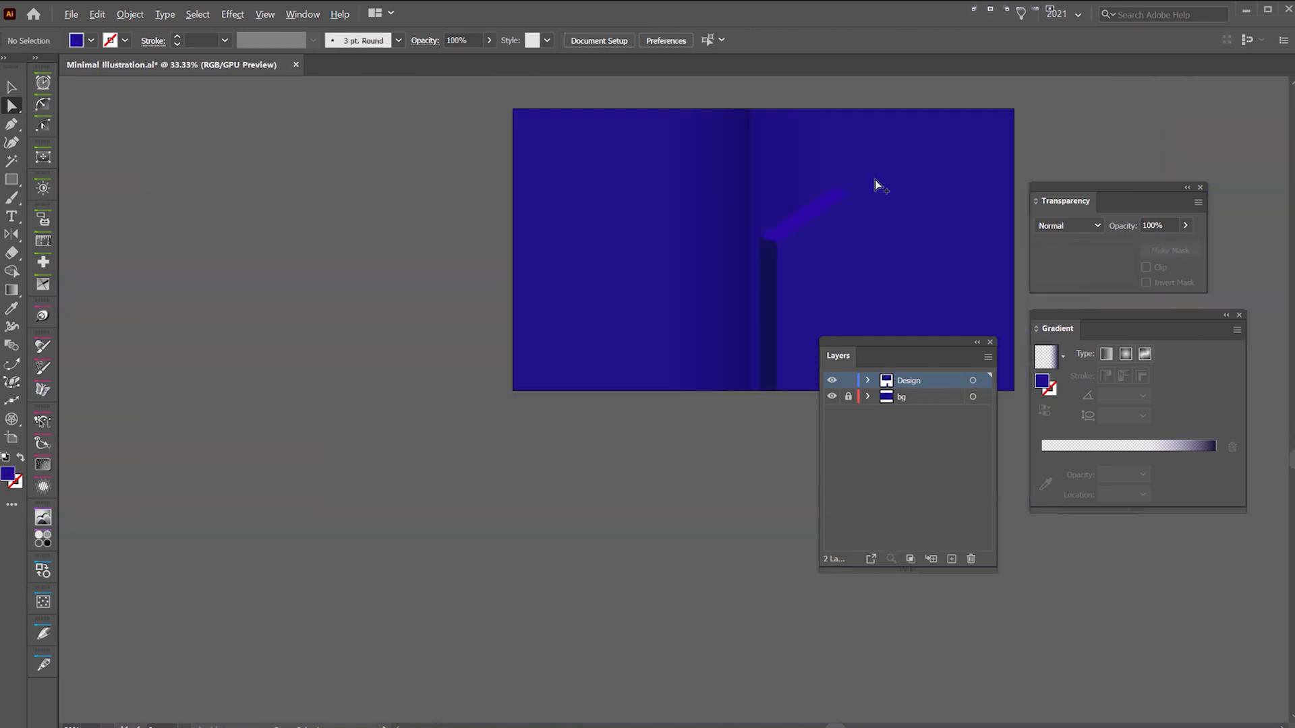
{"action": "left_click_drag", "start_coordinate": [876, 179], "coordinate": [816, 270]}
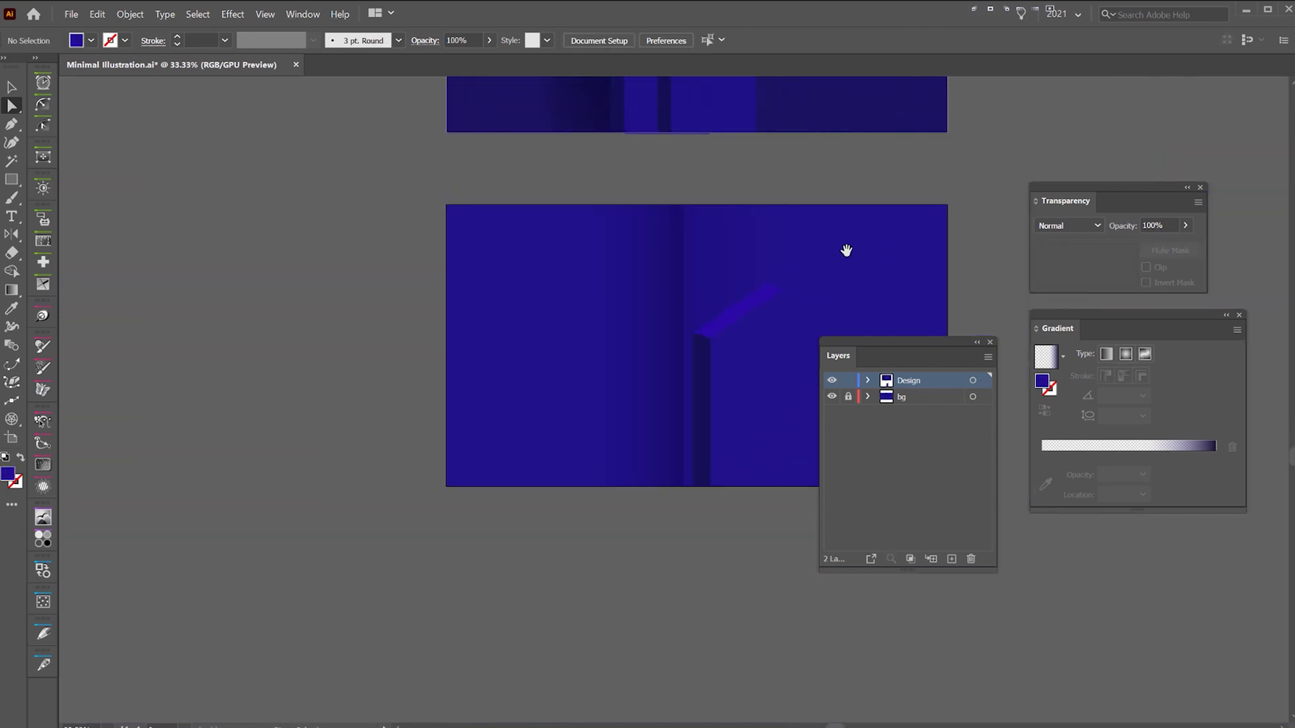
{"action": "scroll", "coordinate": [756, 394], "scroll_direction": "up", "scroll_amount": 1}
{"action": "left_click", "coordinate": [755, 395]}
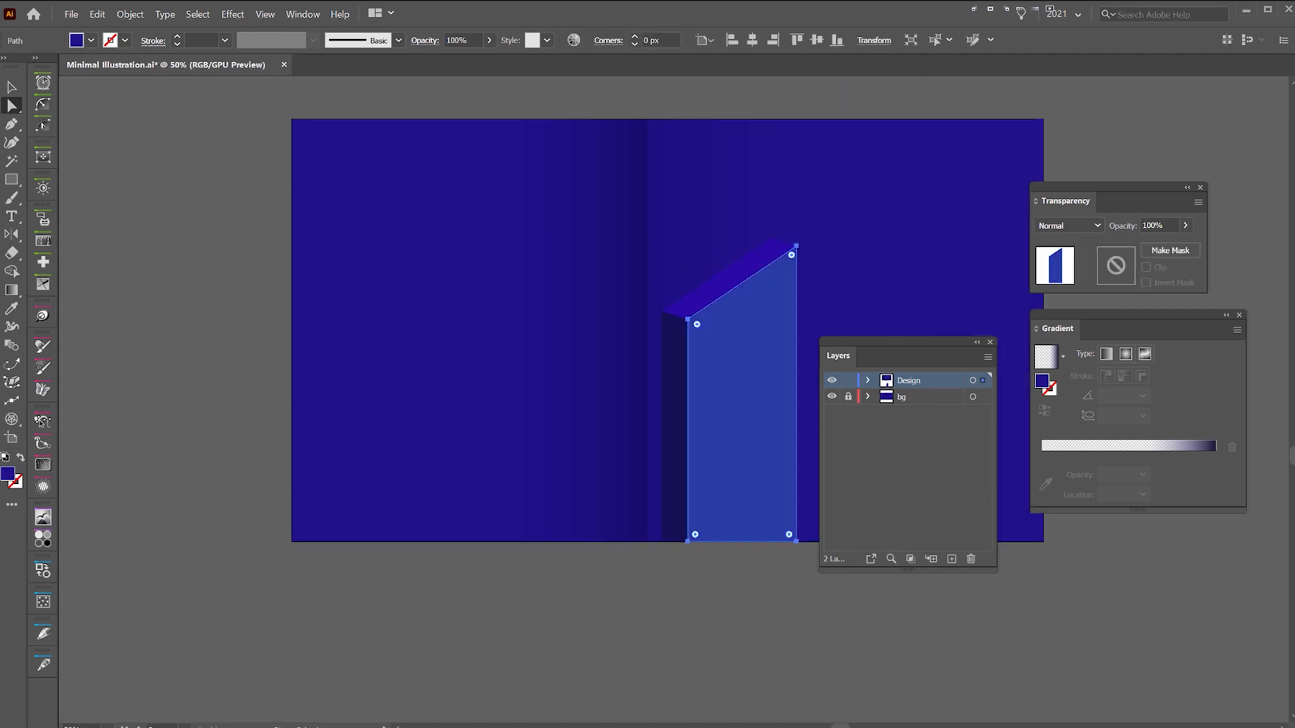
{"action": "key", "text": "Return"}
{"action": "left_click", "coordinate": [1063, 115]}
{"action": "left_click_drag", "start_coordinate": [1078, 110], "coordinate": [993, 117]}
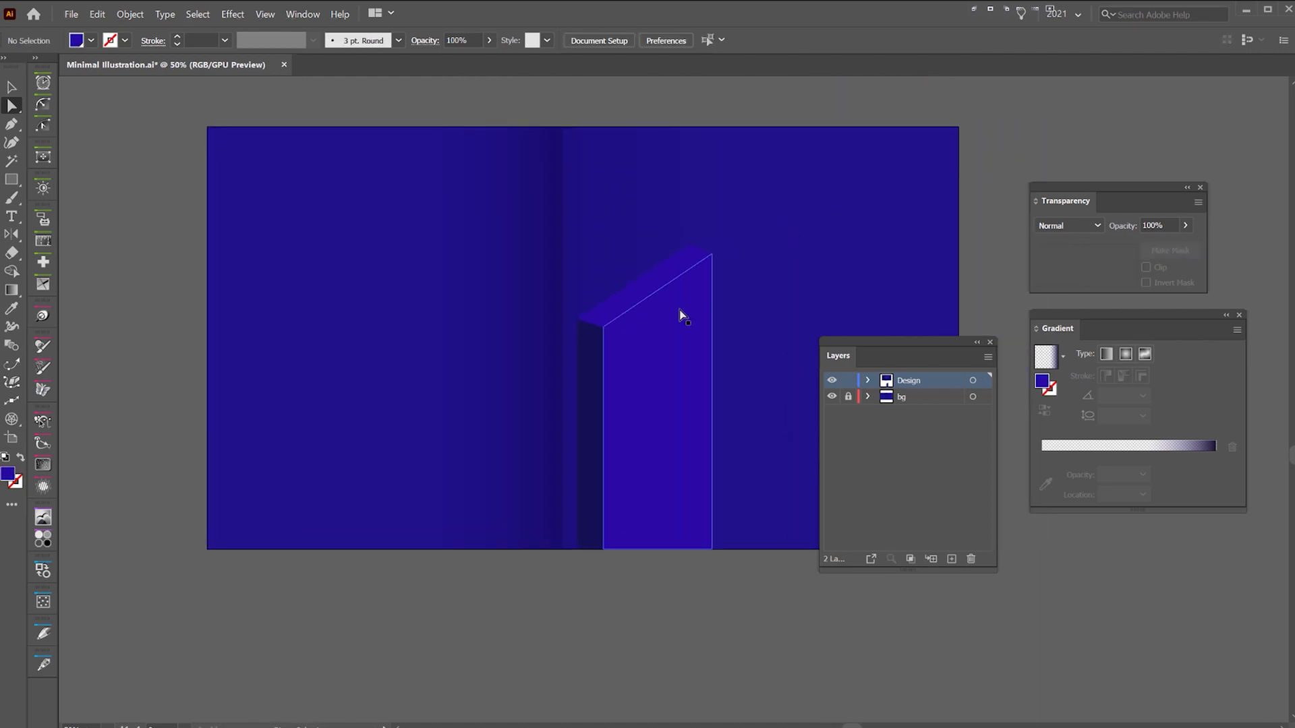
{"action": "left_click", "coordinate": [680, 311]}
{"action": "left_click", "coordinate": [654, 279]}
{"action": "left_click", "coordinate": [1067, 103]}
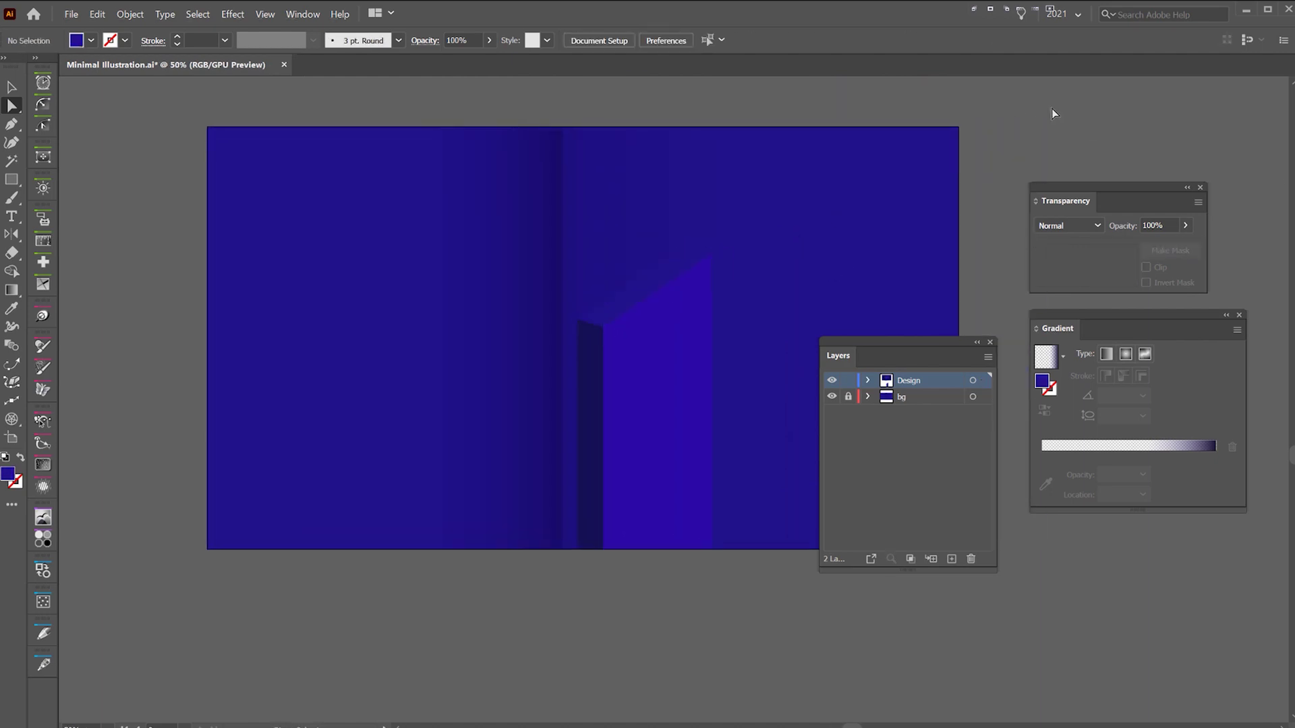
- Widen the block to about 400 px by moving its right-hand corners further to the right
{"action": "scroll", "coordinate": [714, 243], "scroll_direction": "up", "scroll_amount": 1}
{"action": "scroll", "coordinate": [803, 189], "scroll_direction": "down", "scroll_amount": 1}
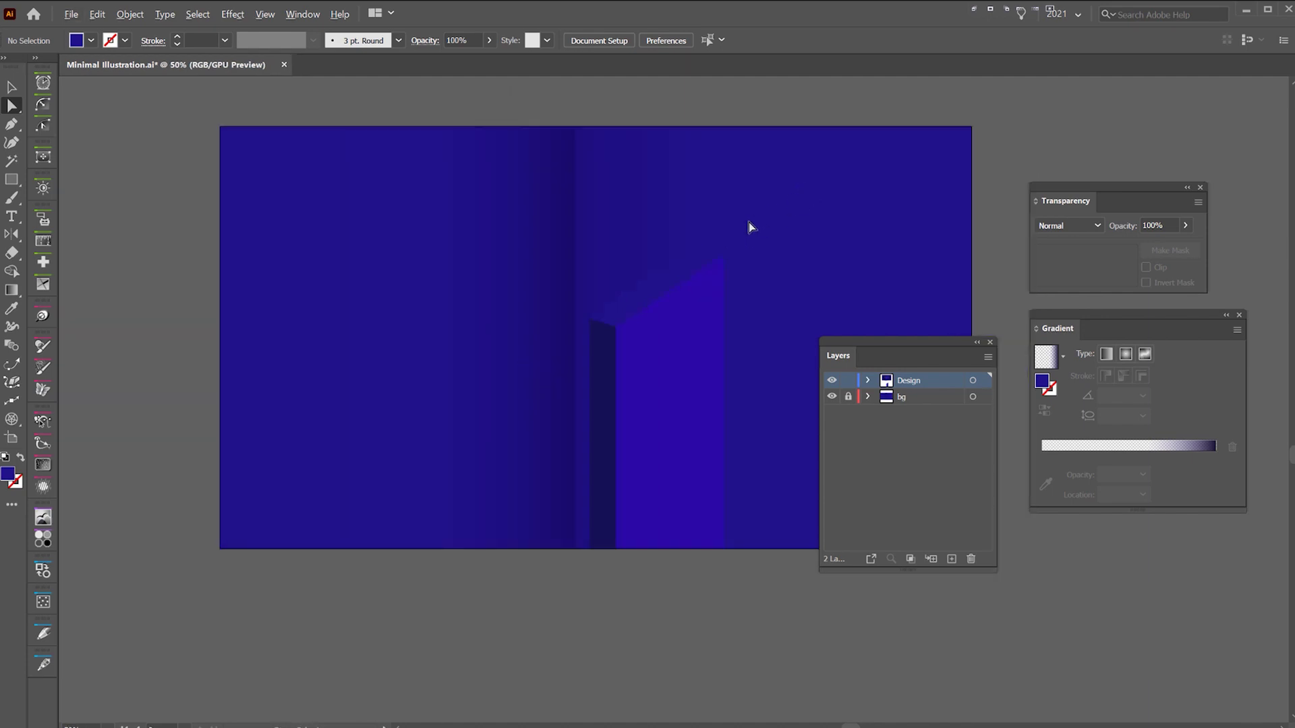
{"action": "left_click_drag", "start_coordinate": [769, 224], "coordinate": [700, 282]}
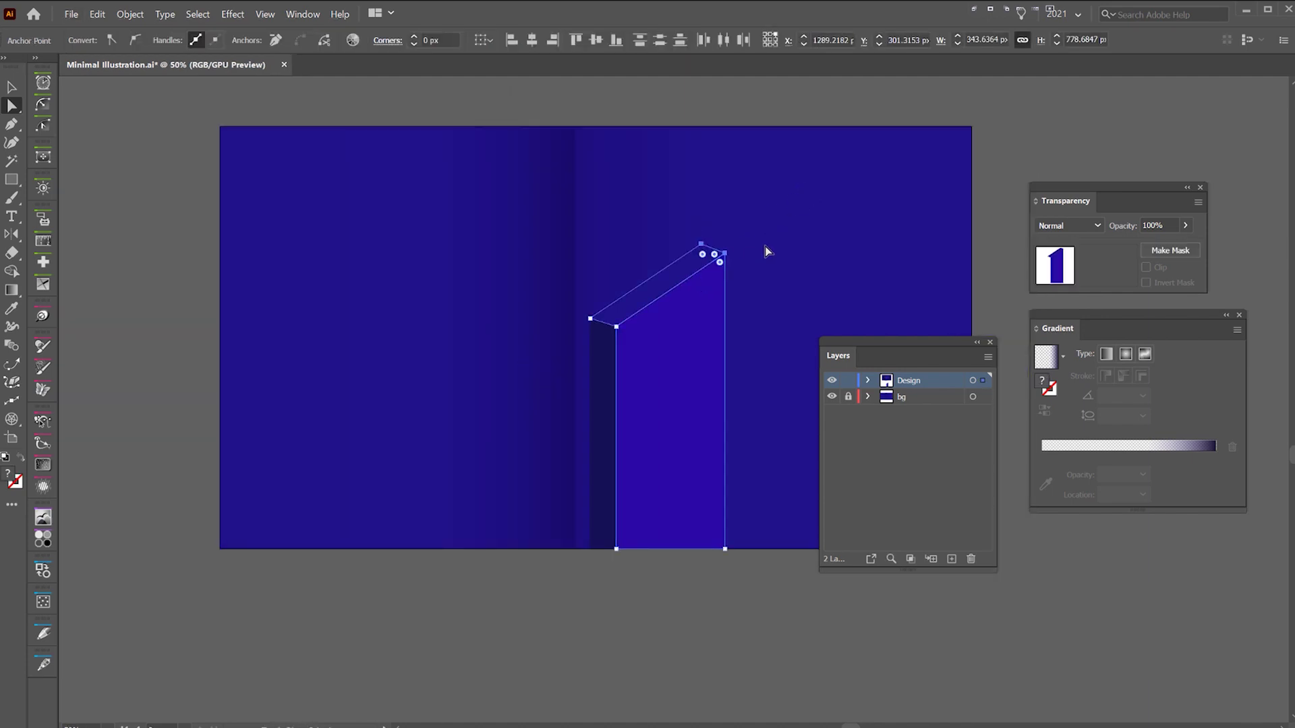
{"action": "key", "text": "shift+Right"}
{"action": "key", "text": "shift+Right"}
{"action": "key", "text": "shift+Right"}
{"action": "key", "text": "shift+Right"}
{"action": "key", "text": "shift+Right"}
{"action": "key", "text": "shift+Right"}
{"action": "left_click", "coordinate": [670, 612]}
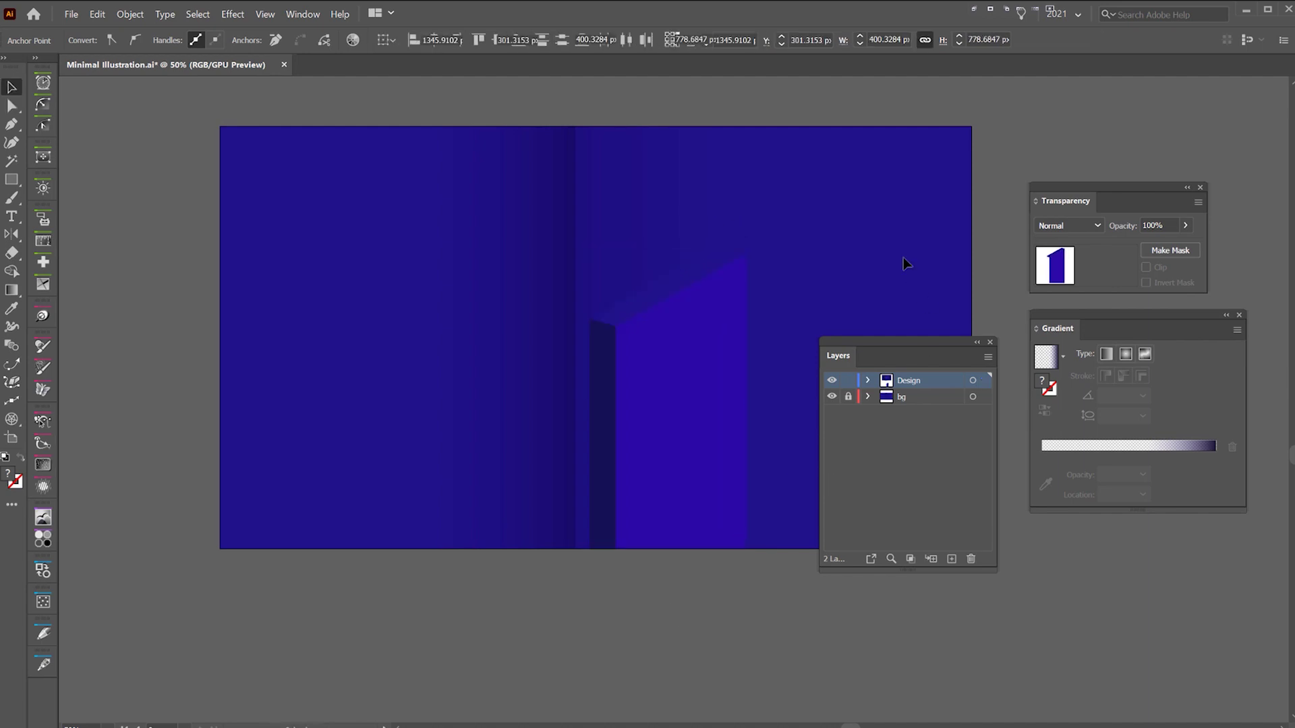
- Group the block's three faces and place a duplicate of the group to the left of the original
{"action": "key", "text": "v"}
{"action": "left_click", "coordinate": [693, 310]}
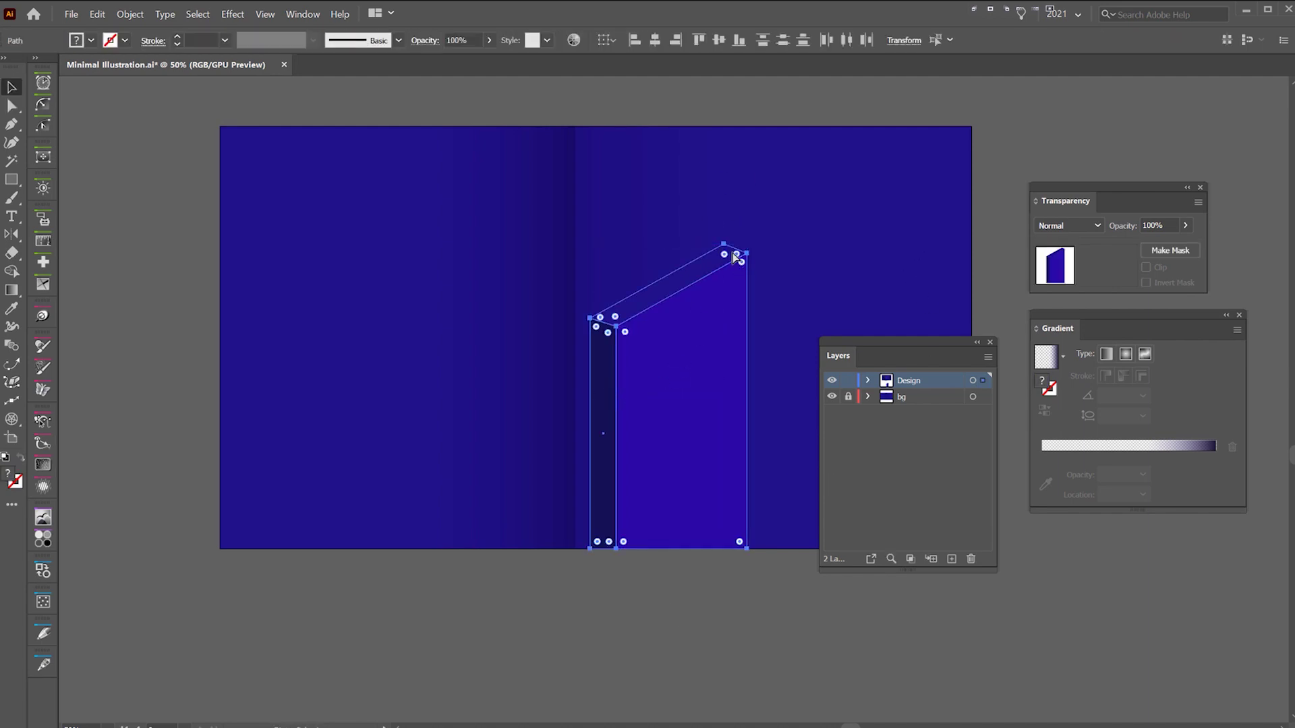
{"action": "left_click_drag", "start_coordinate": [698, 317], "coordinate": [530, 282]}
{"action": "key", "text": "ctrl+z"}
{"action": "left_click", "coordinate": [743, 145]}
{"action": "left_click", "coordinate": [548, 282]}
{"action": "scroll", "coordinate": [450, 273], "scroll_direction": "up", "scroll_amount": 1}
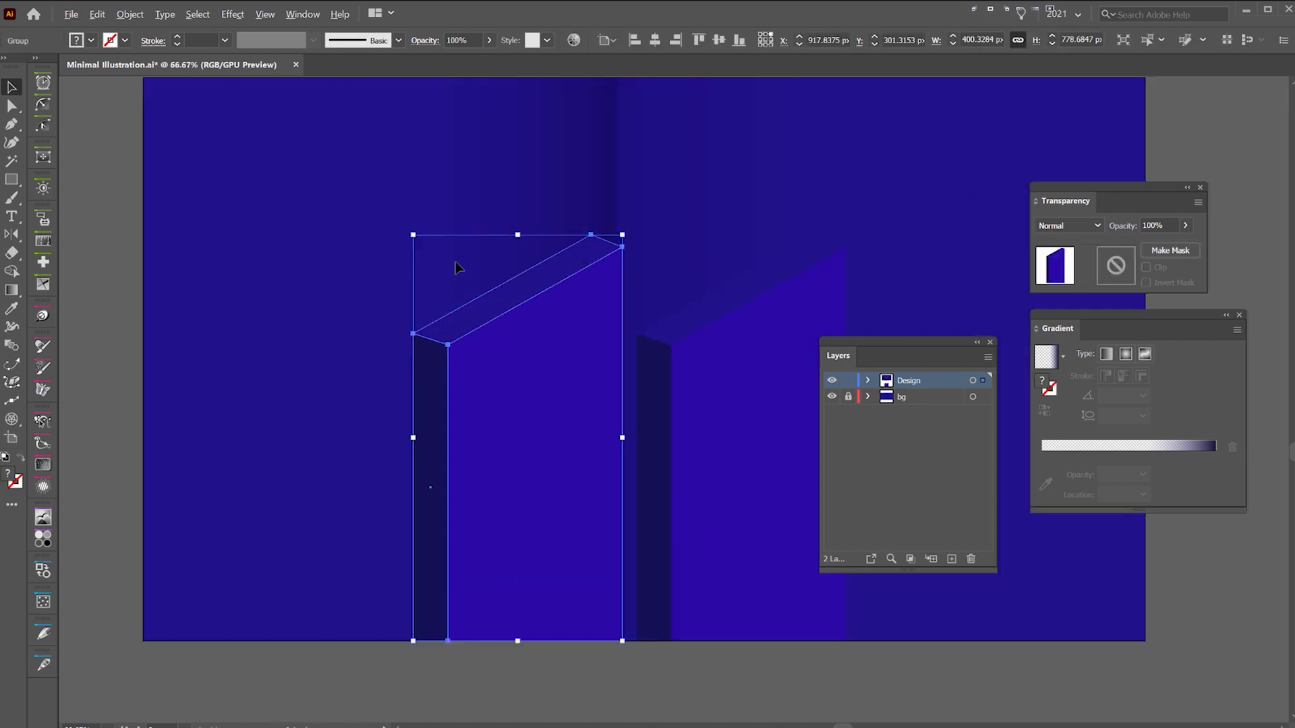
{"action": "left_click", "coordinate": [391, 317]}
{"action": "left_click_drag", "start_coordinate": [502, 373], "coordinate": [504, 375]}
{"action": "scroll", "coordinate": [557, 222], "scroll_direction": "up", "scroll_amount": 2}
{"action": "left_click", "coordinate": [628, 226]}
{"action": "scroll", "coordinate": [554, 331], "scroll_direction": "down", "scroll_amount": 2}
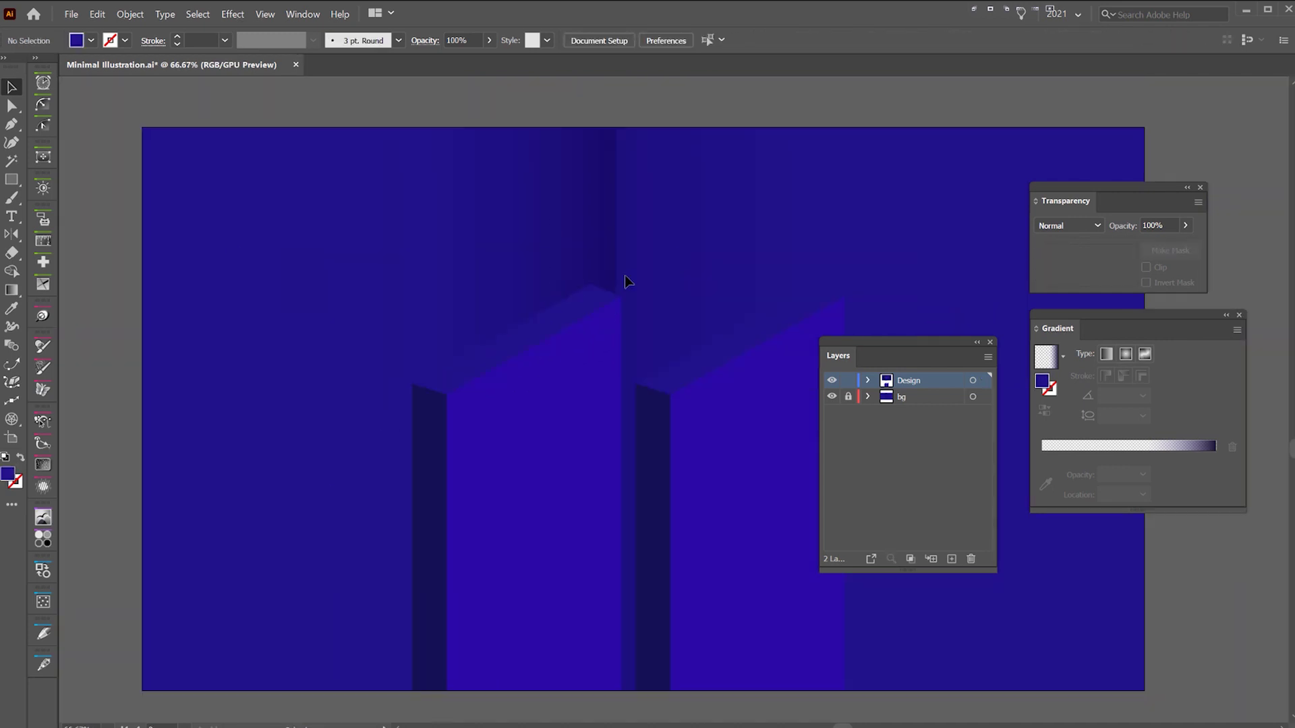
{"action": "left_click", "coordinate": [431, 337]}
- Make the left block taller by raising all its upper corner anchors about 100 px
{"action": "left_click", "coordinate": [12, 103]}
{"action": "left_click_drag", "start_coordinate": [670, 267], "coordinate": [553, 325]}
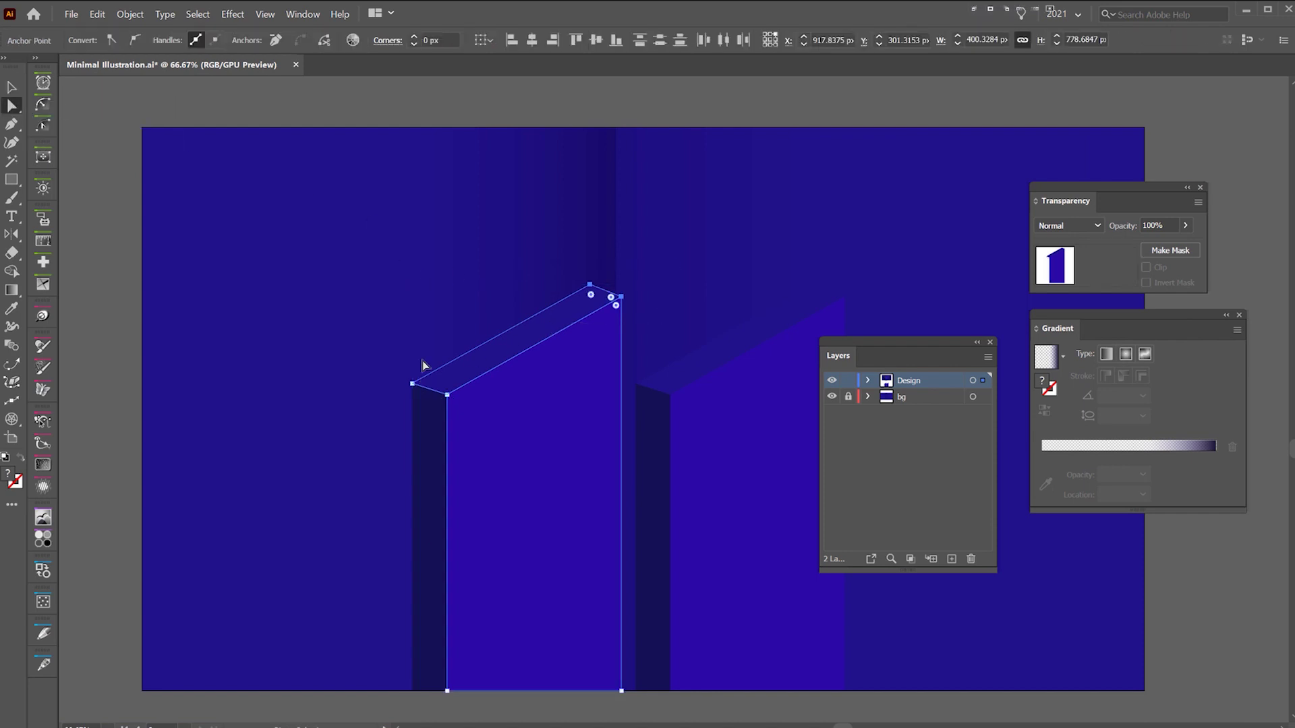
{"action": "left_click_drag", "start_coordinate": [471, 422], "coordinate": [394, 326]}
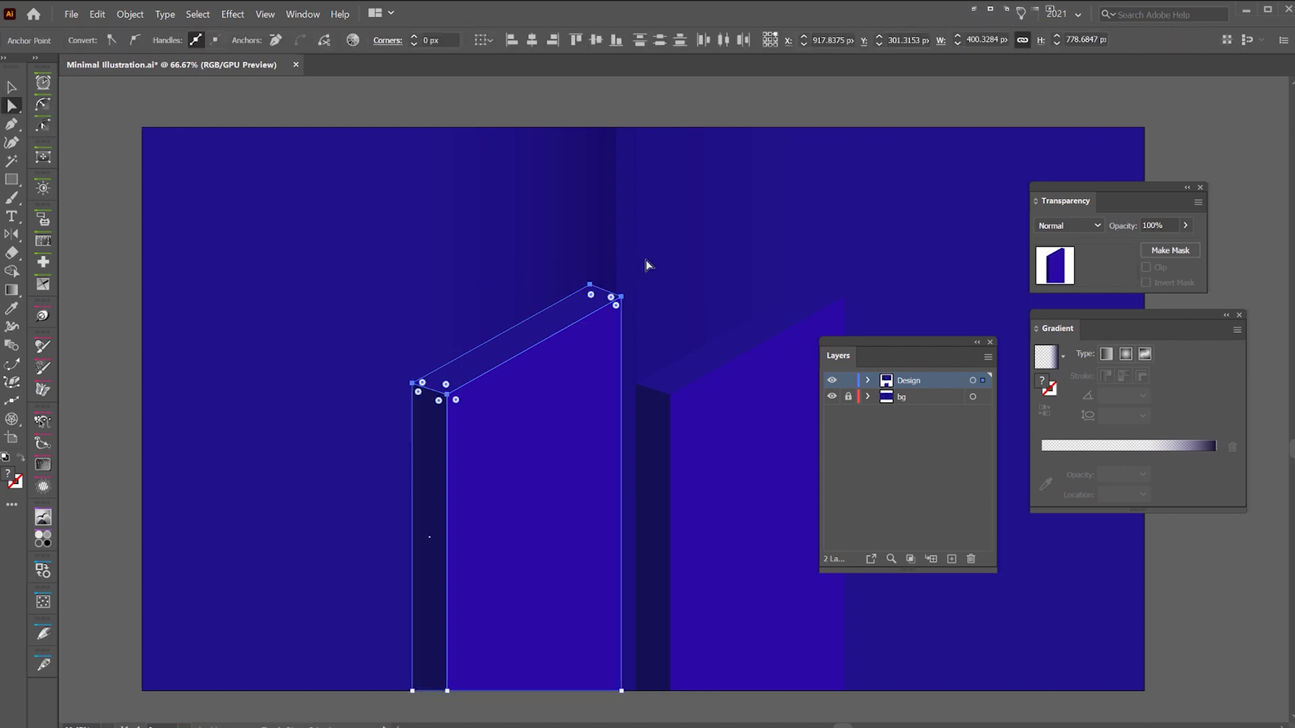
{"action": "left_click", "coordinate": [548, 324], "text": "shift"}
{"action": "key", "text": "shift+Up"}
{"action": "key", "text": "shift+Up"}
{"action": "key", "text": "shift+Up"}
{"action": "key", "text": "shift+Up"}
{"action": "key", "text": "shift+Up"}
{"action": "key", "text": "shift+Up"}
{"action": "key", "text": "shift+Up"}
{"action": "key", "text": "shift+Up"}
{"action": "key", "text": "shift+Up"}
{"action": "key", "text": "shift+Up"}
{"action": "key", "text": "v"}
{"action": "left_click", "coordinate": [707, 205]}
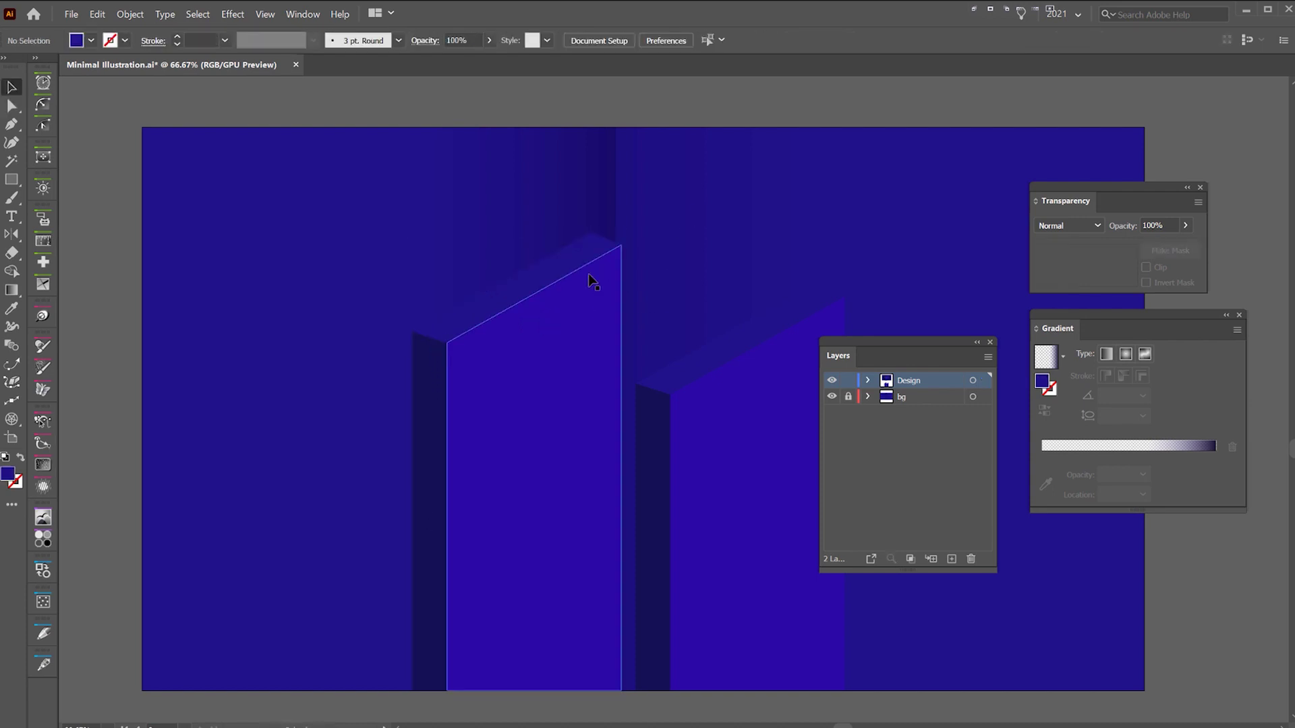
- Shift the taller left block to the right until it overlaps the front block
{"action": "left_click", "coordinate": [592, 281]}
{"action": "key", "text": "shift+Right"}
{"action": "key", "text": "shift+Right"}
{"action": "key", "text": "shift+Right"}
{"action": "key", "text": "shift+Right"}
{"action": "key", "text": "shift+Right"}
{"action": "key", "text": "shift+Right"}
{"action": "key", "text": "shift+Right"}
{"action": "key", "text": "shift+Right"}
{"action": "key", "text": "shift+Right"}
{"action": "key", "text": "shift+Right"}
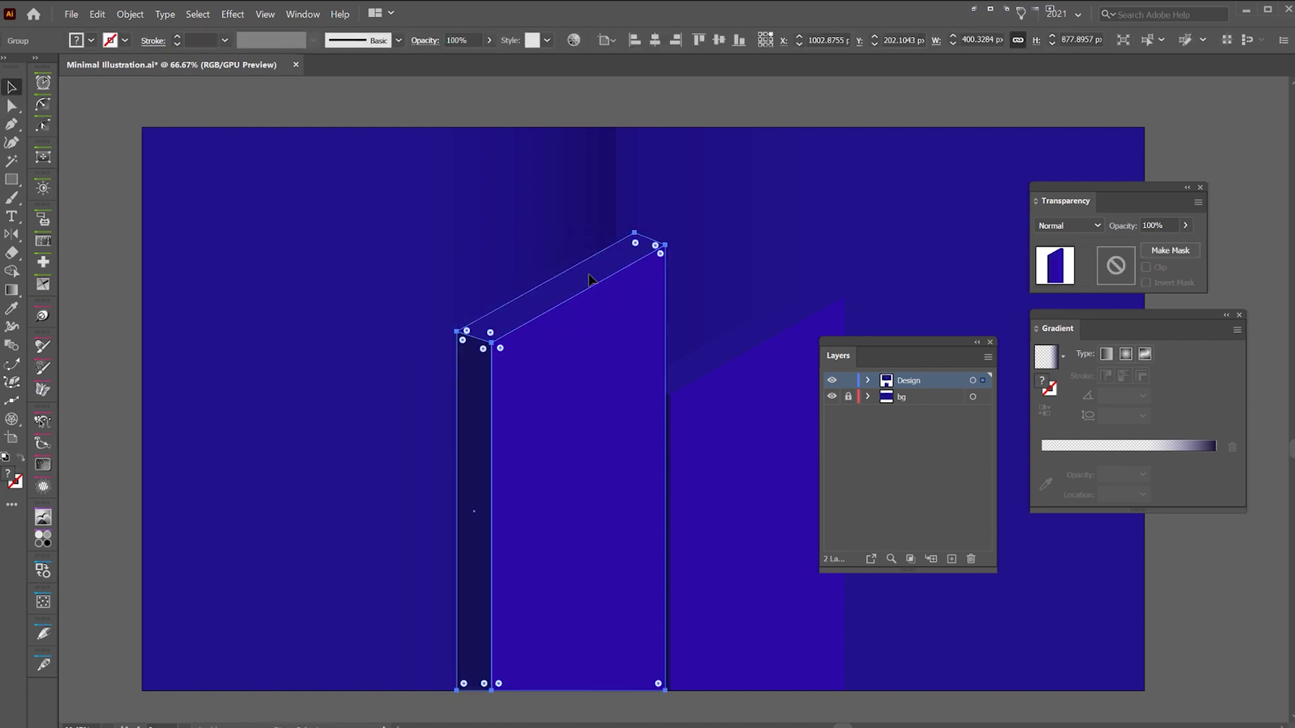
- Send the taller block backward behind the shorter one and move it further right
{"action": "left_click", "coordinate": [131, 14]}
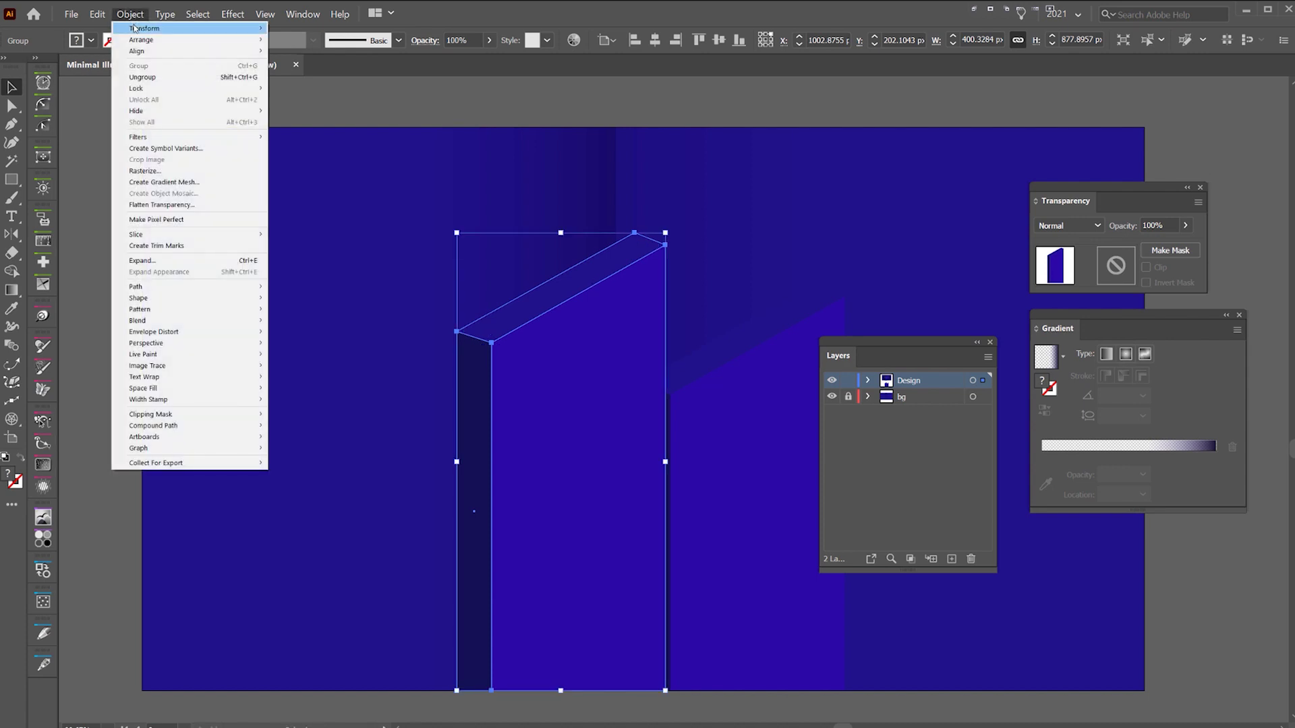
{"action": "mouse_move", "coordinate": [206, 42]}
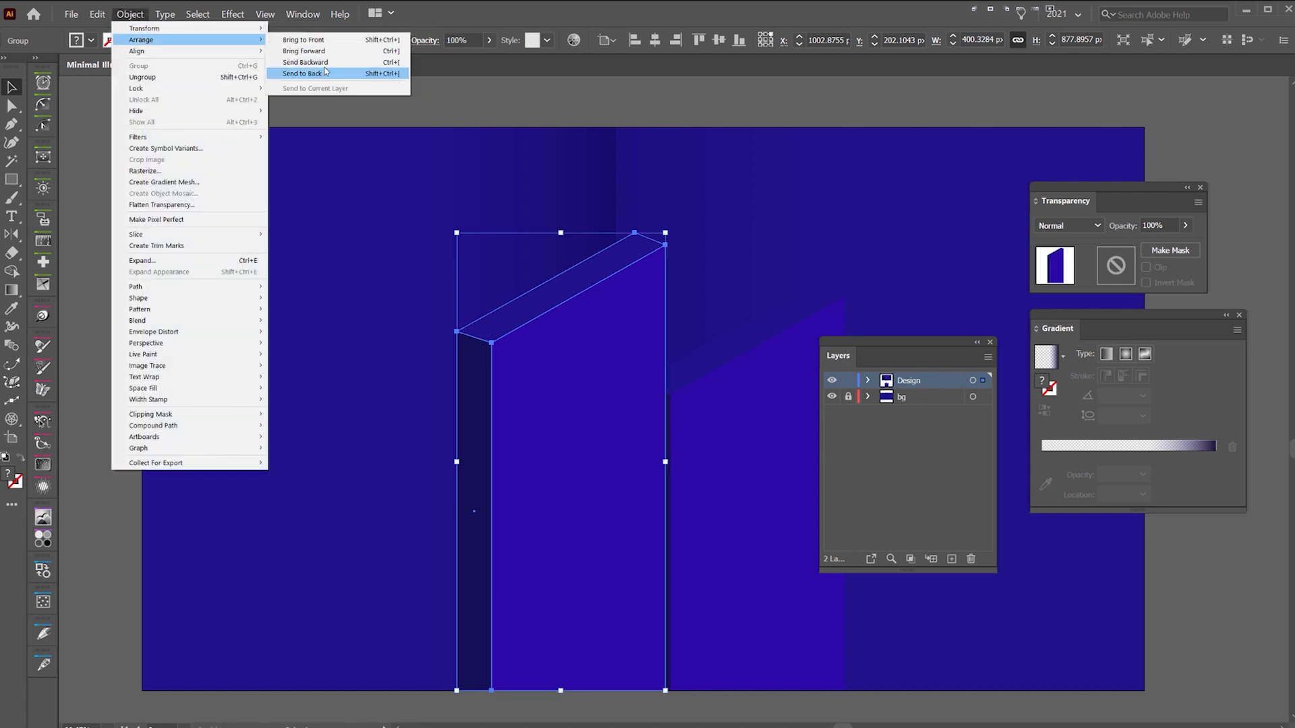
{"action": "left_click", "coordinate": [328, 62]}
{"action": "key", "text": "shift+Right"}
{"action": "key", "text": "shift+Right"}
{"action": "key", "text": "shift+Right"}
{"action": "key", "text": "shift+Right"}
{"action": "key", "text": "shift+Right"}
{"action": "key", "text": "shift+Right"}
{"action": "key", "text": "shift+Right"}
{"action": "key", "text": "shift+Right"}
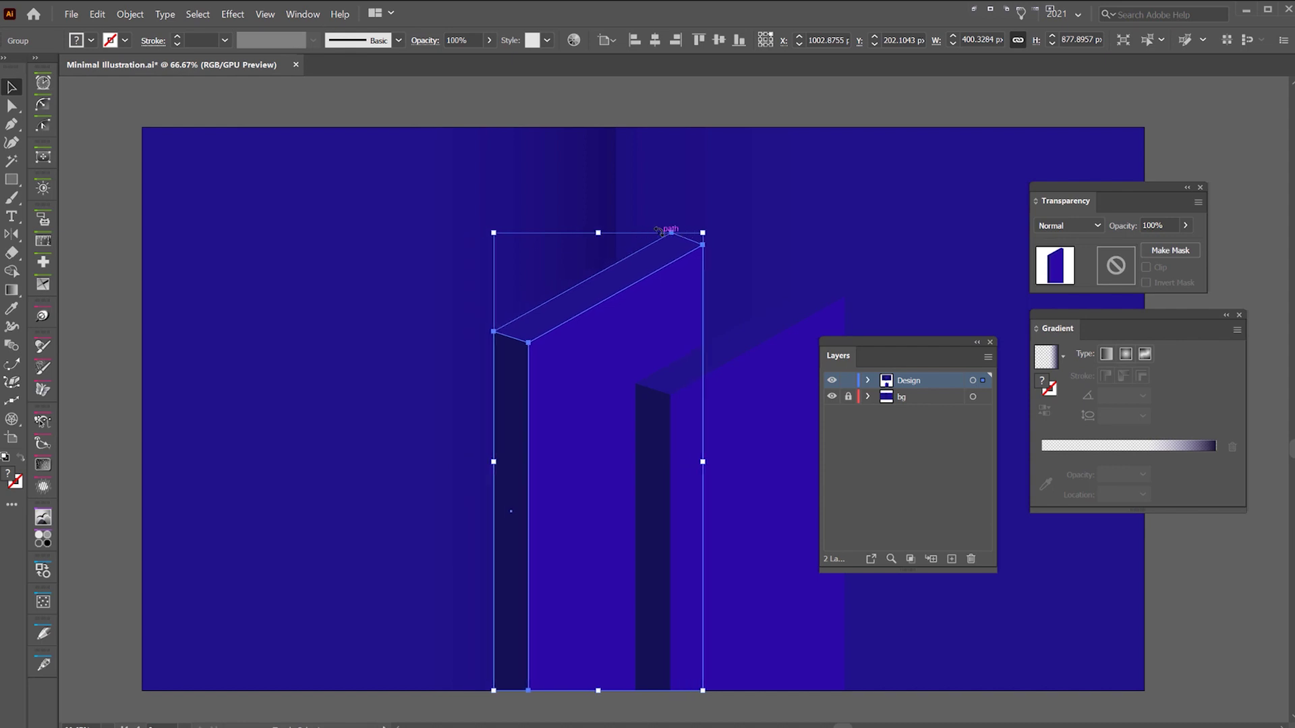
- Clear the Layers, Transparency and Gradient panels away from the artwork and nudge the taller block slightly back to the left
{"action": "left_click_drag", "start_coordinate": [940, 355], "coordinate": [1176, 454]}
{"action": "left_click_drag", "start_coordinate": [1135, 187], "coordinate": [1186, 118]}
{"action": "left_click_drag", "start_coordinate": [1129, 316], "coordinate": [1167, 279]}
{"action": "left_click", "coordinate": [742, 234]}
{"action": "scroll", "coordinate": [739, 233], "scroll_direction": "down", "scroll_amount": 2}
{"action": "left_click_drag", "start_coordinate": [741, 245], "coordinate": [694, 347]}
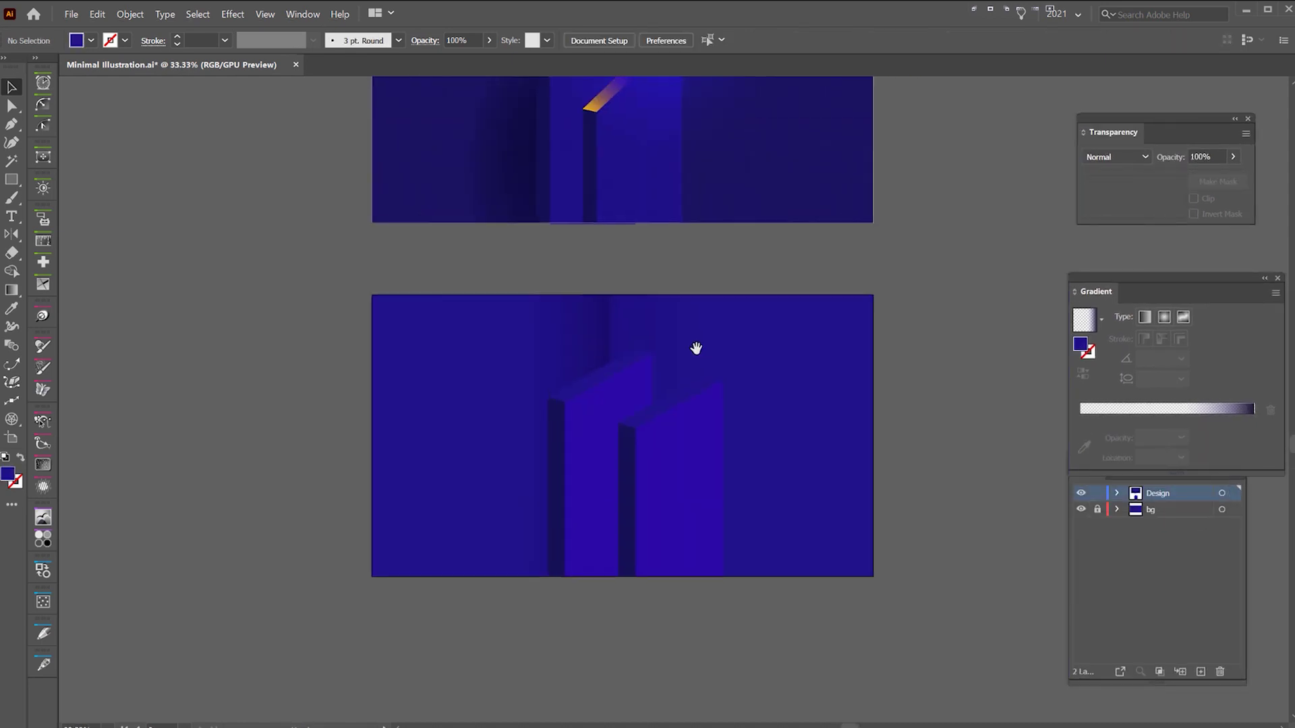
{"action": "scroll", "coordinate": [601, 388], "scroll_direction": "up", "scroll_amount": 1}
{"action": "left_click", "coordinate": [622, 381]}
{"action": "key", "text": "shift+Left"}
{"action": "key", "text": "shift+Left"}
{"action": "key", "text": "shift+Left"}
- Draw a circle about 956 px in diameter over the two blocks
{"action": "key", "text": "z"}
{"action": "left_click", "coordinate": [729, 293]}
{"action": "left_click", "coordinate": [733, 425]}
{"action": "left_click", "coordinate": [732, 428], "text": "alt"}
{"action": "left_click_drag", "start_coordinate": [723, 429], "coordinate": [830, 222]}
{"action": "key", "text": "v"}
{"action": "left_click", "coordinate": [794, 280]}
{"action": "scroll", "coordinate": [830, 220], "scroll_direction": "down", "scroll_amount": 1}
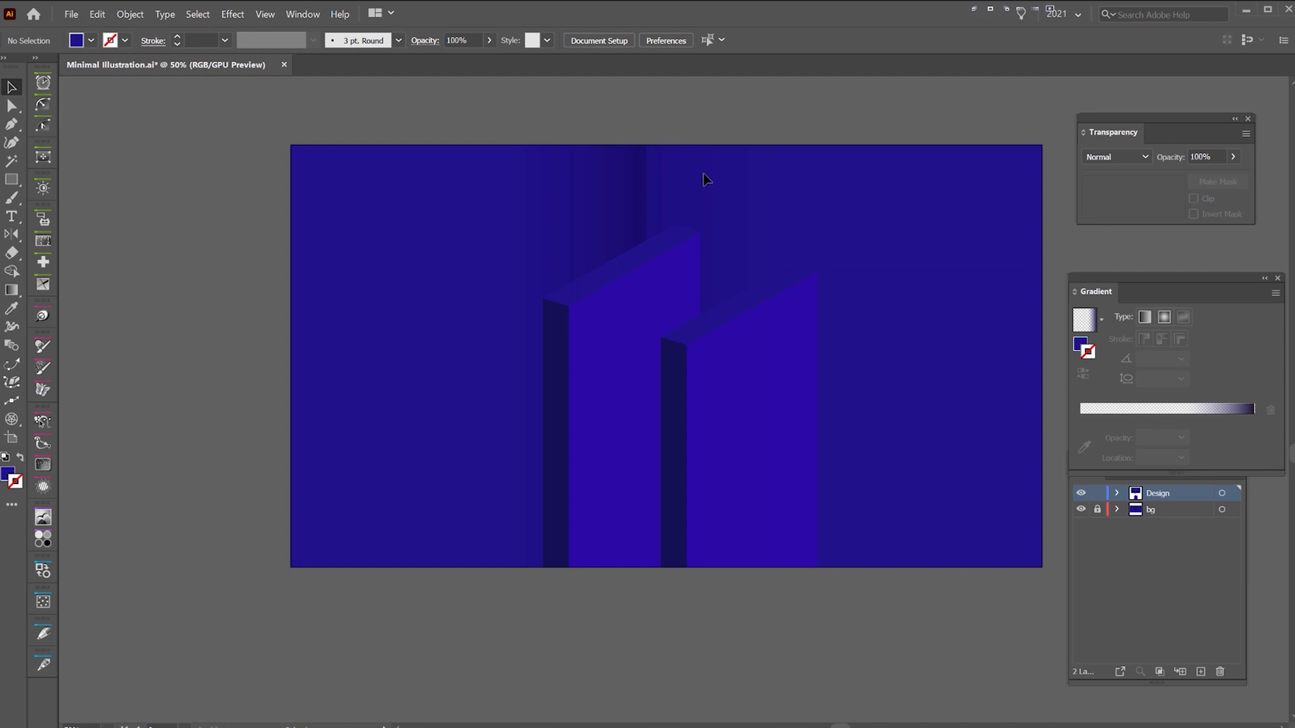
{"action": "key", "text": "l"}
{"action": "mouse_move", "coordinate": [699, 371]}
{"action": "left_mouse_down"}
{"action": "mouse_move", "coordinate": [593, 366]}
{"action": "mouse_move", "coordinate": [592, 446]}
{"action": "mouse_move", "coordinate": [695, 560]}
{"action": "left_mouse_up"}
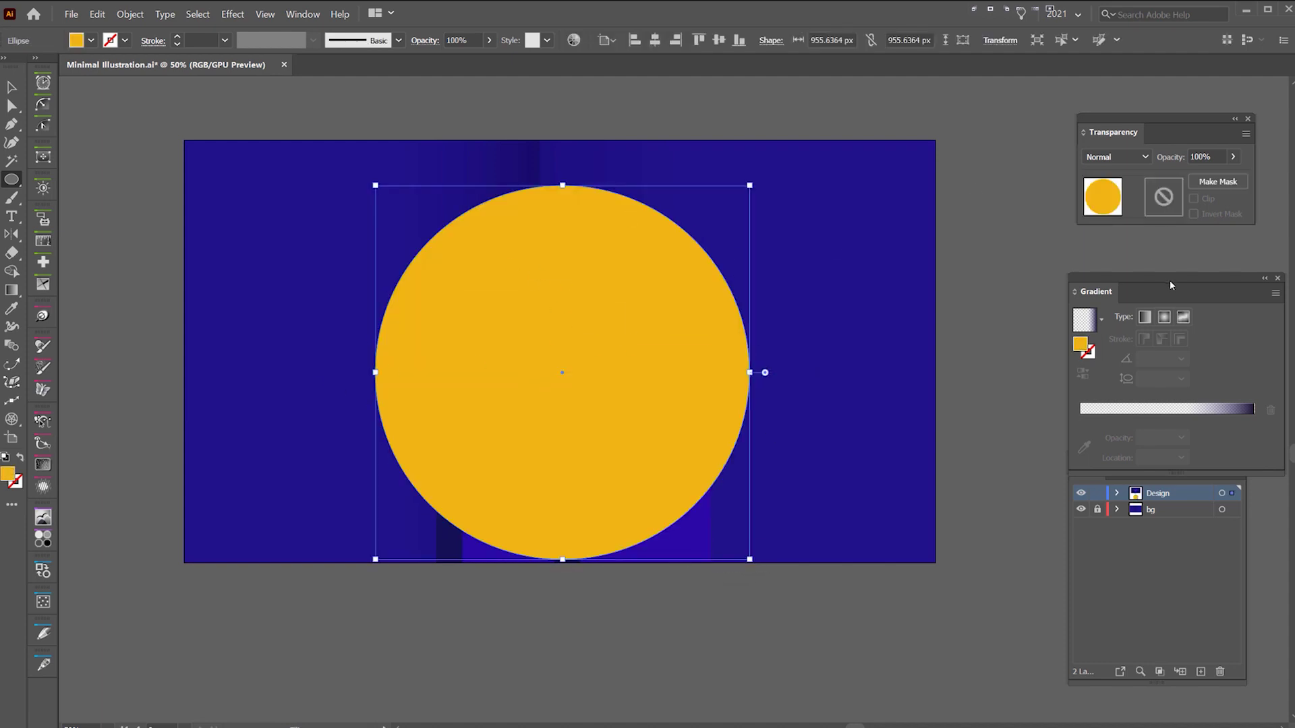
- Fill the circle with the dark-to-transparent gradient as a radial type, reversed so the dark end sits at its centre
{"action": "left_click_drag", "start_coordinate": [1171, 285], "coordinate": [1112, 269]}
{"action": "left_click", "coordinate": [1065, 394]}
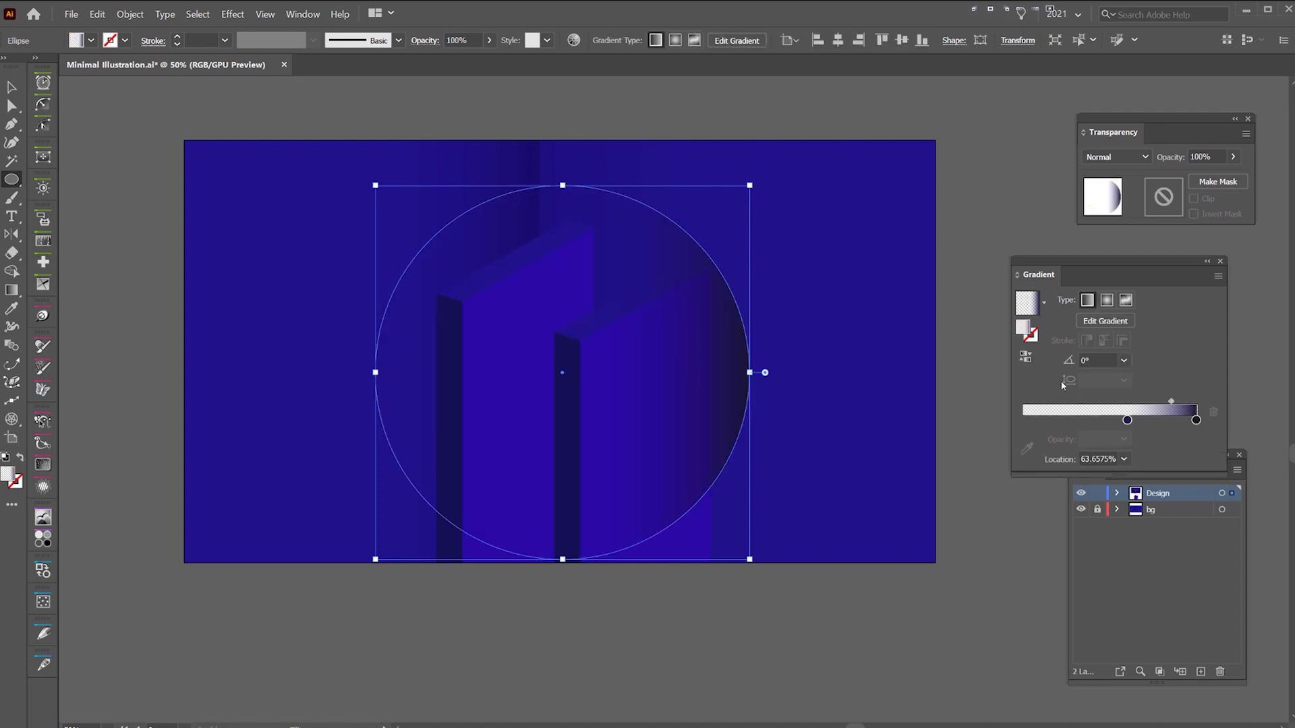
{"action": "left_click", "coordinate": [1107, 301]}
{"action": "left_click_drag", "start_coordinate": [1096, 261], "coordinate": [1043, 255]}
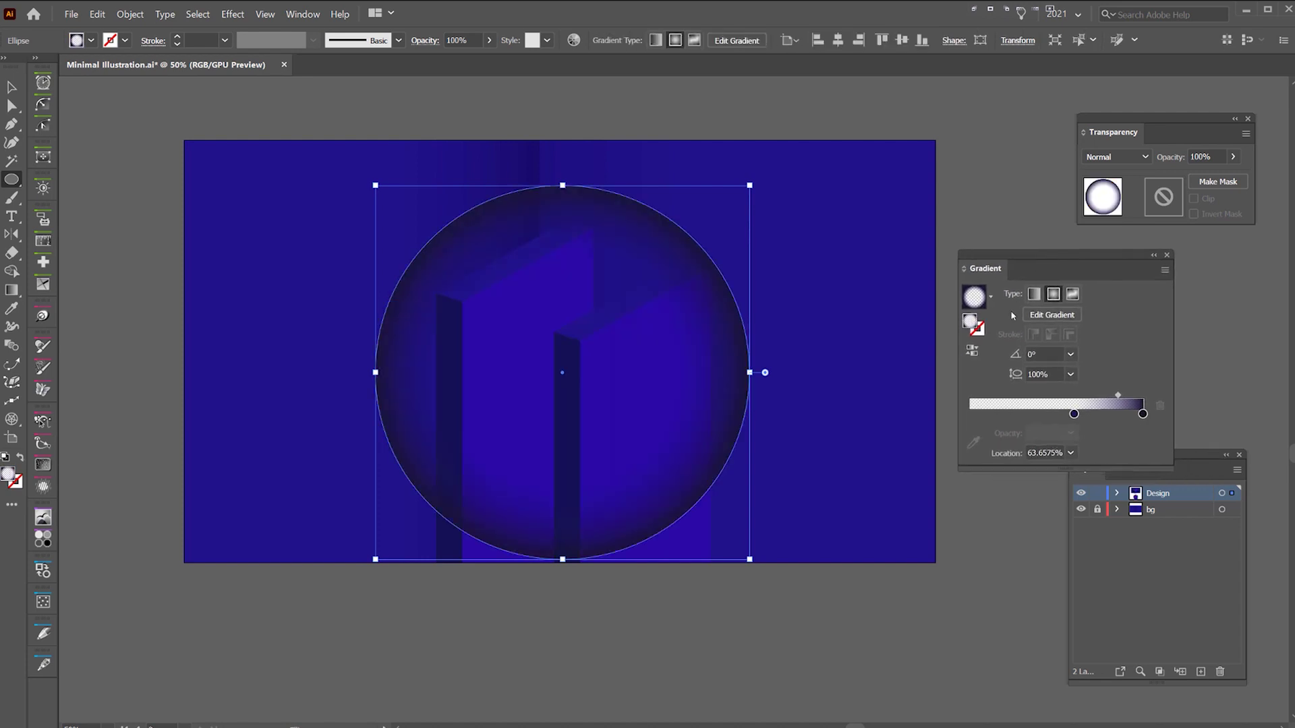
{"action": "left_click", "coordinate": [971, 351]}
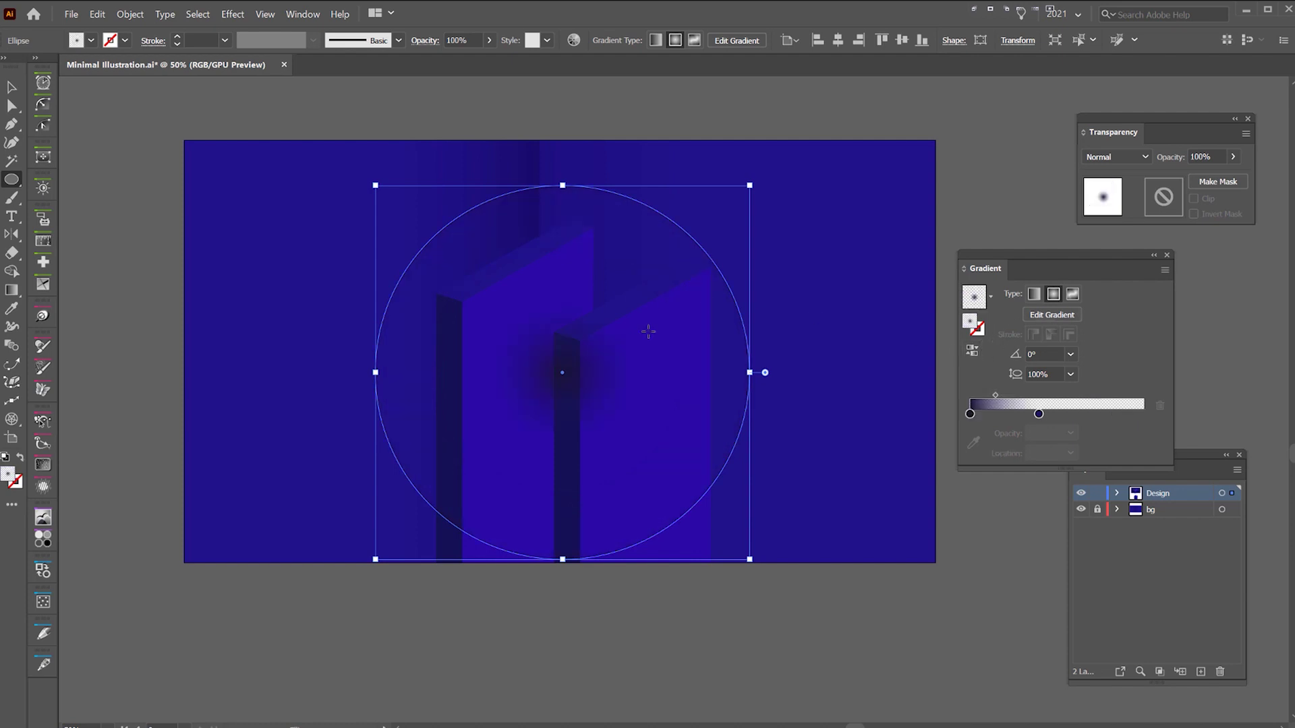
- Move the gradient's transparent stop to about 68.34% and place the circle behind the front block, centred on its left edge
{"action": "scroll", "coordinate": [560, 375], "scroll_direction": "up", "scroll_amount": 2}
{"action": "scroll", "coordinate": [557, 390], "scroll_direction": "down", "scroll_amount": 1}
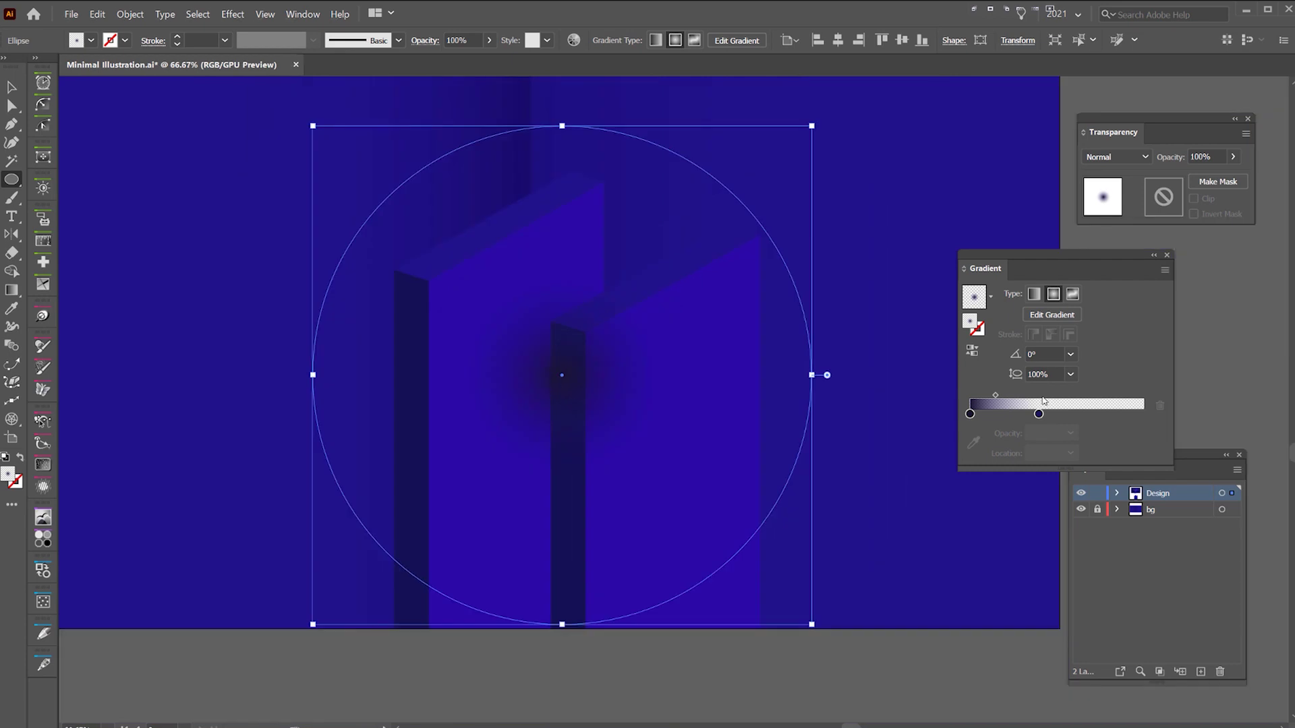
{"action": "left_click_drag", "start_coordinate": [1038, 415], "coordinate": [1088, 413]}
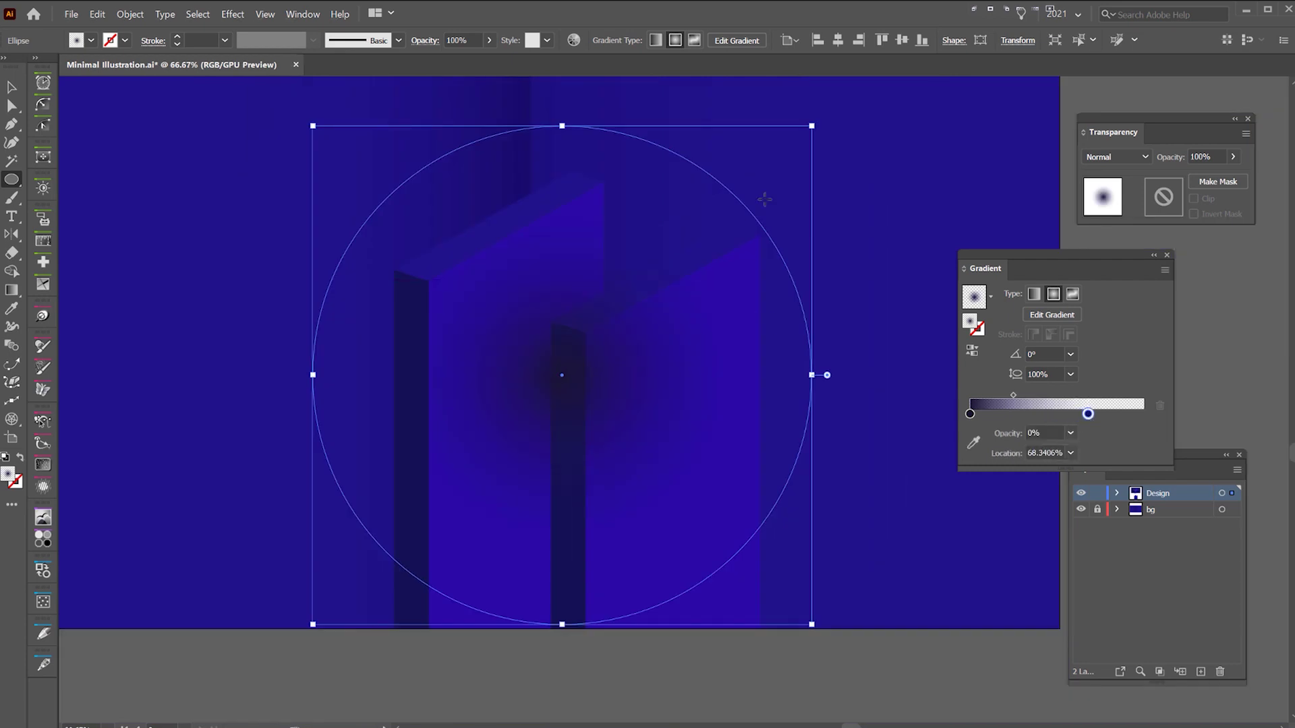
{"action": "key", "text": "v"}
{"action": "left_click_drag", "start_coordinate": [650, 301], "coordinate": [638, 329]}
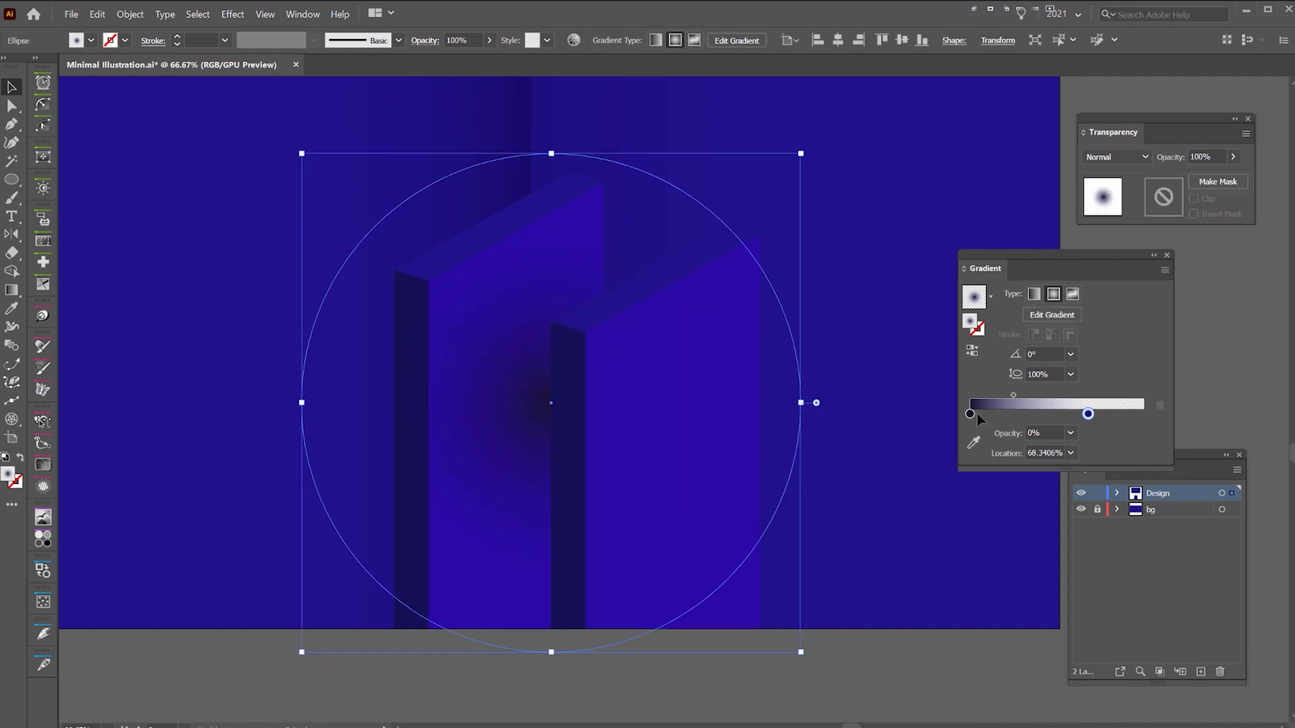
- Set the gradient midpoint to about 52.96% and nudge the shadow circle right and down behind the front block
{"action": "left_click_drag", "start_coordinate": [1013, 397], "coordinate": [1031, 397]}
{"action": "key", "text": "shift+Right"}
{"action": "key", "text": "shift+Right"}
{"action": "key", "text": "shift+Right"}
{"action": "key", "text": "shift+Right"}
{"action": "key", "text": "shift+Right"}
{"action": "key", "text": "Down"}
{"action": "key", "text": "Down"}
{"action": "key", "text": "Down"}
{"action": "key", "text": "Down"}
{"action": "key", "text": "Down"}
{"action": "key", "text": "Down"}
{"action": "key", "text": "Down"}
{"action": "key", "text": "Down"}
{"action": "key", "text": "Down"}
{"action": "key", "text": "Down"}
{"action": "key", "text": "Down"}
{"action": "key", "text": "Down"}
{"action": "key", "text": "Down"}
{"action": "key", "text": "Down"}
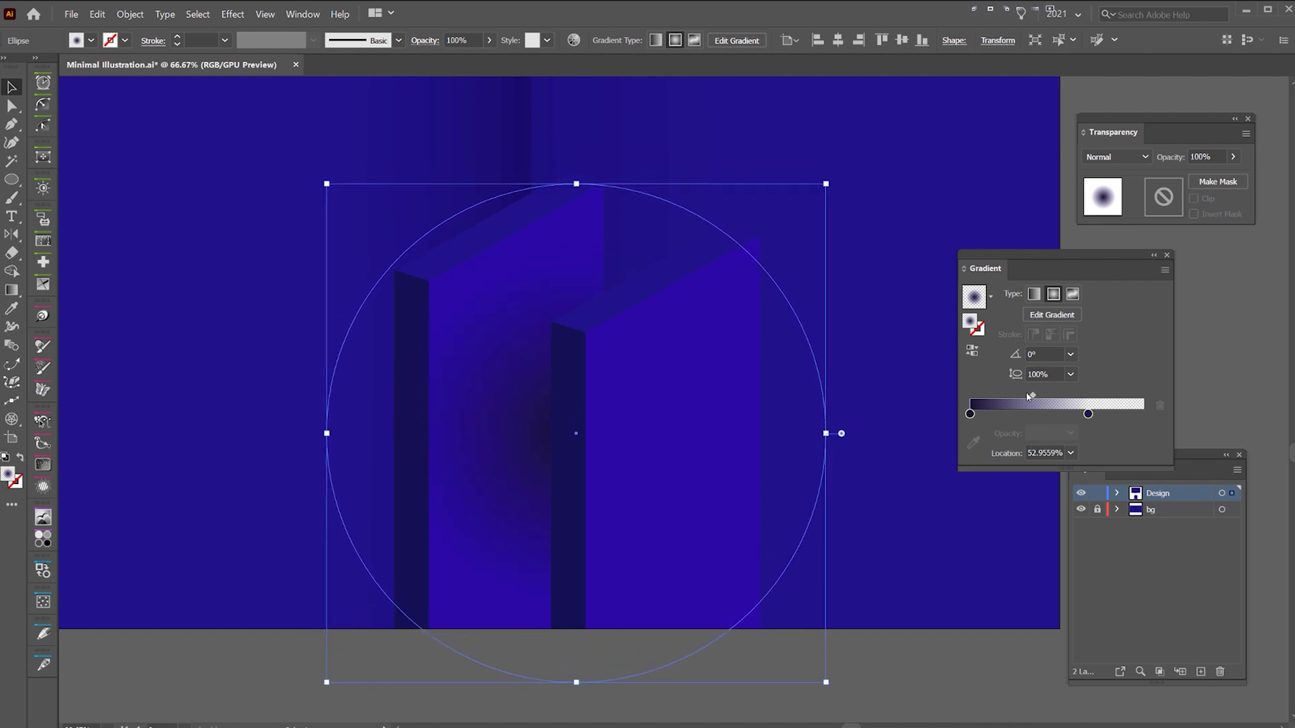
{"action": "key", "text": "Right"}
{"action": "key", "text": "Right"}
{"action": "key", "text": "Right"}
{"action": "key", "text": "Right"}
{"action": "key", "text": "Right"}
{"action": "key", "text": "Right"}
{"action": "key", "text": "Down"}
{"action": "key", "text": "Down"}
{"action": "key", "text": "Down"}
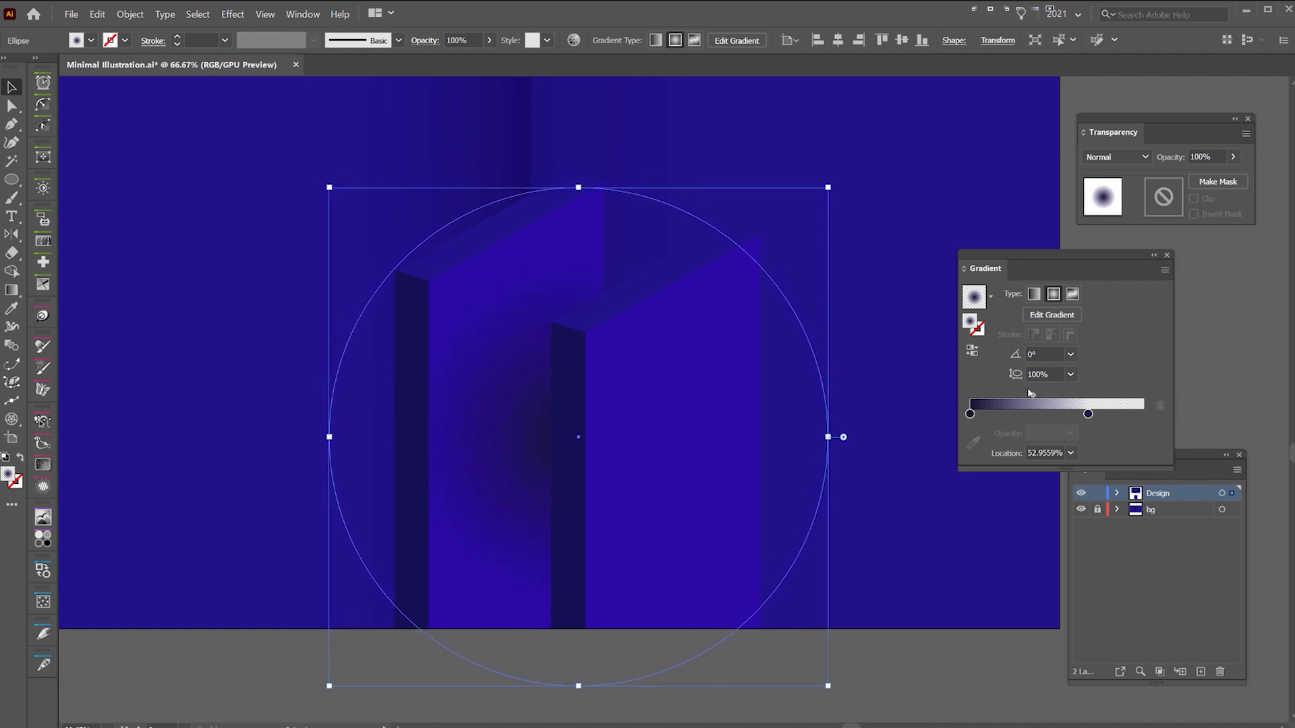
- Soften the shadow with the transparent stop at about 91.34%, and nudge the circle further right and down
{"action": "left_click_drag", "start_coordinate": [1030, 395], "coordinate": [1020, 395]}
{"action": "scroll", "coordinate": [675, 545], "scroll_direction": "down", "scroll_amount": 4}
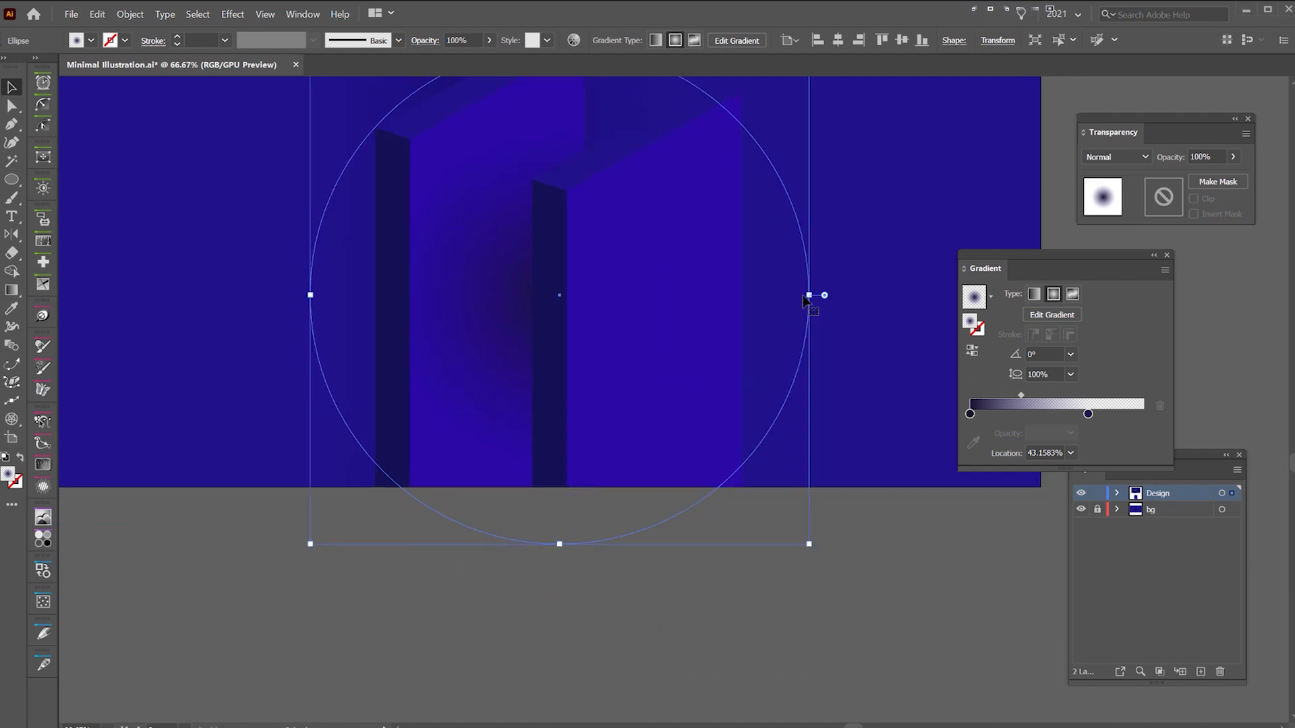
{"action": "left_click_drag", "start_coordinate": [1088, 413], "coordinate": [1128, 414]}
{"action": "key", "text": "shift+Right"}
{"action": "key", "text": "shift+Right"}
{"action": "key", "text": "shift+Down"}
{"action": "key", "text": "Down"}
{"action": "key", "text": "Down"}
{"action": "key", "text": "Down"}
{"action": "key", "text": "Down"}
{"action": "key", "text": "Down"}
{"action": "key", "text": "Down"}
{"action": "key", "text": "Down"}
{"action": "key", "text": "Down"}
{"action": "key", "text": "Down"}
{"action": "key", "text": "Down"}
{"action": "key", "text": "Down"}
{"action": "key", "text": "Down"}
{"action": "key", "text": "Down"}
{"action": "key", "text": "Down"}
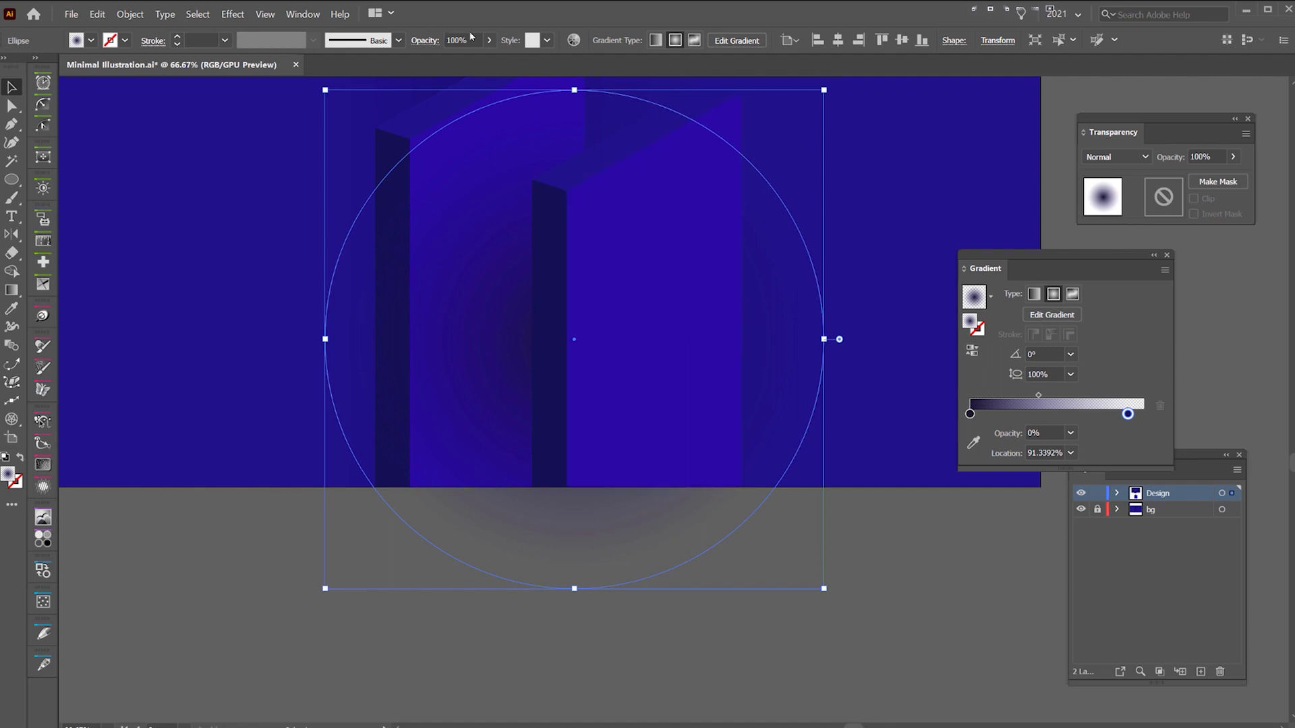
- Reduce the shadow circle's opacity to 70% and nudge it slightly left
{"action": "left_click", "coordinate": [470, 38]}
{"action": "key", "text": "Return"}
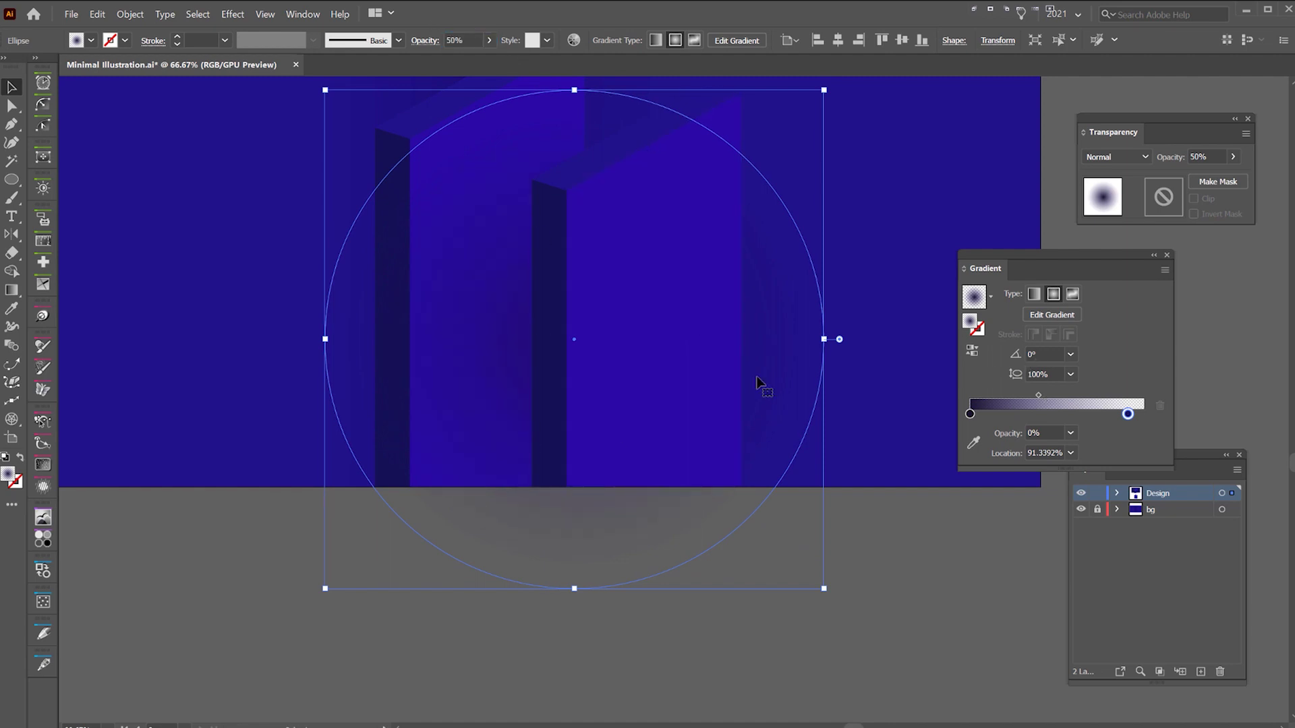
{"action": "key", "text": "shift+Left"}
{"action": "key", "text": "shift+Left"}
{"action": "key", "text": "shift+Left"}
{"action": "key", "text": "shift+Left"}
{"action": "key", "text": "shift+Right"}
{"action": "key", "text": "shift+Right"}
{"action": "key", "text": "shift+Right"}
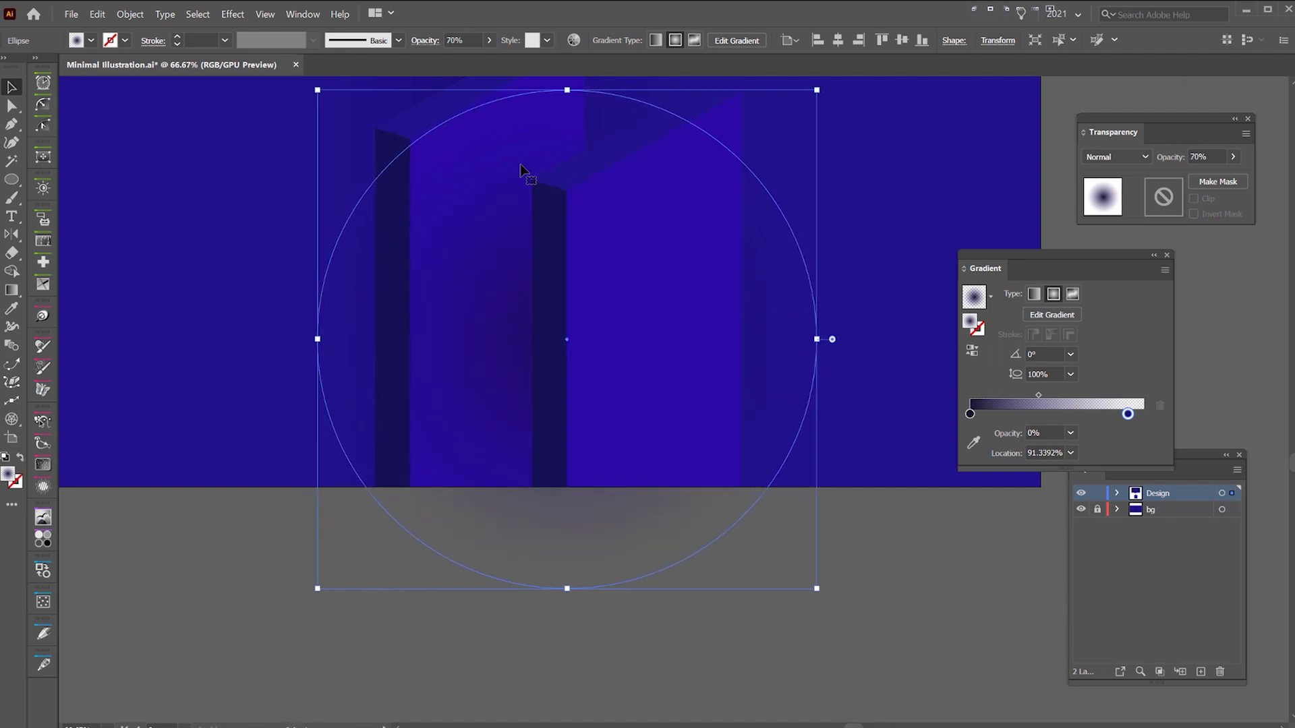
- Narrow the shadow circle into a tall ellipse around the front block's dark side face
{"action": "scroll", "coordinate": [594, 290], "scroll_direction": "down", "scroll_amount": 3}
{"action": "scroll", "coordinate": [706, 642], "scroll_direction": "up", "scroll_amount": 2}
{"action": "left_click", "coordinate": [706, 642]}
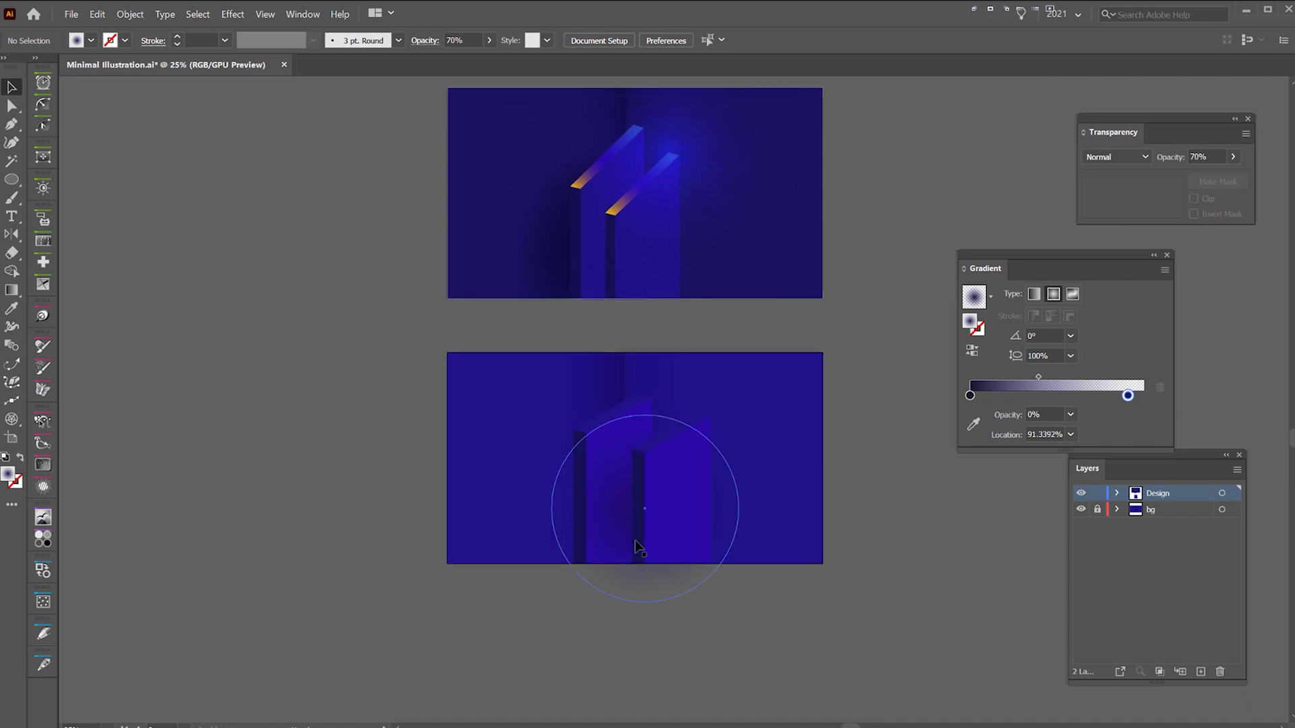
{"action": "scroll", "coordinate": [662, 601], "scroll_direction": "up", "scroll_amount": 1}
{"action": "left_click", "coordinate": [621, 502]}
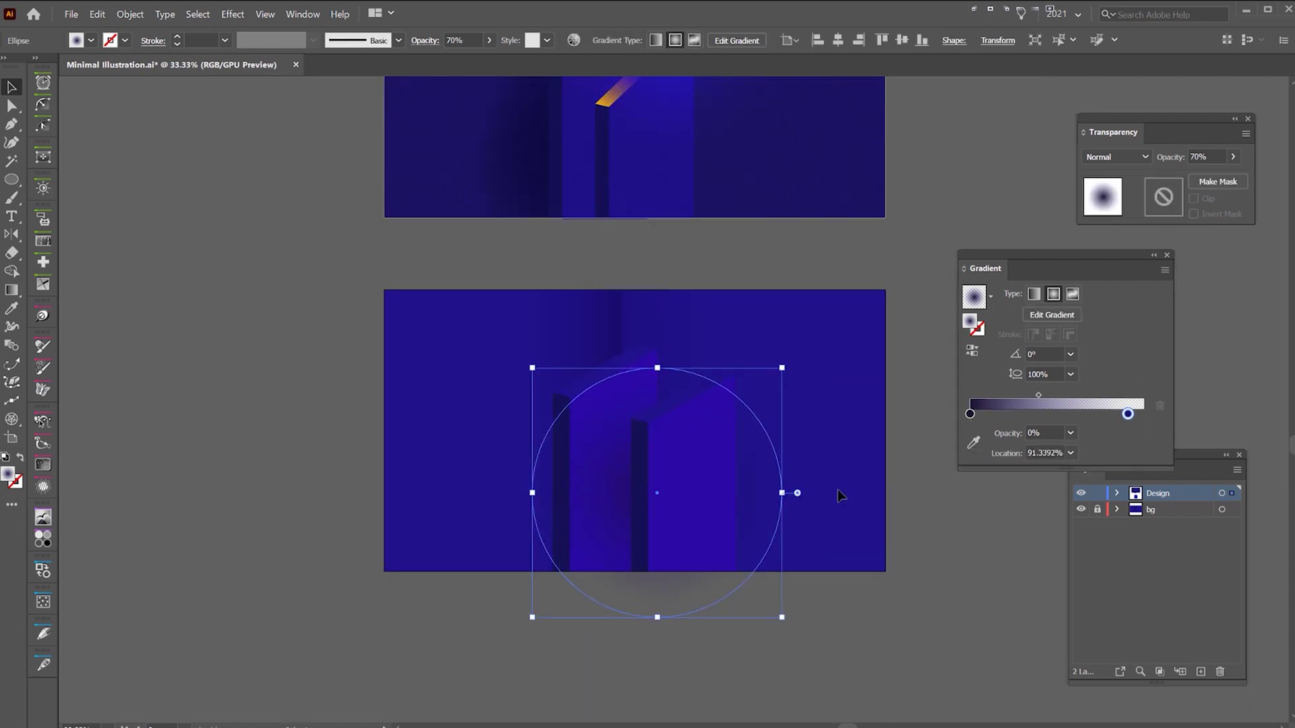
{"action": "left_click_drag", "start_coordinate": [782, 493], "coordinate": [647, 499]}
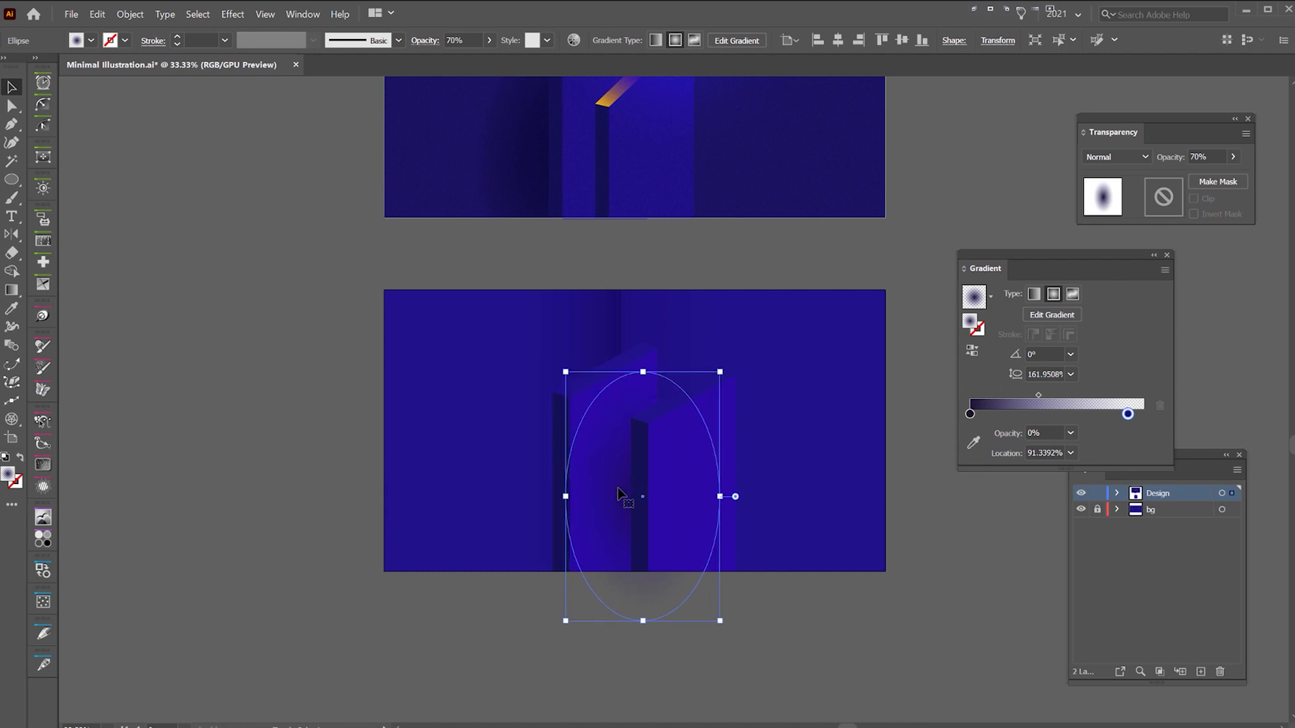
- Set the shadow ellipse's gradient midpoint to about 55.27%, keeping the dark stop at the gradient's start
{"action": "left_click_drag", "start_coordinate": [974, 416], "coordinate": [1015, 415]}
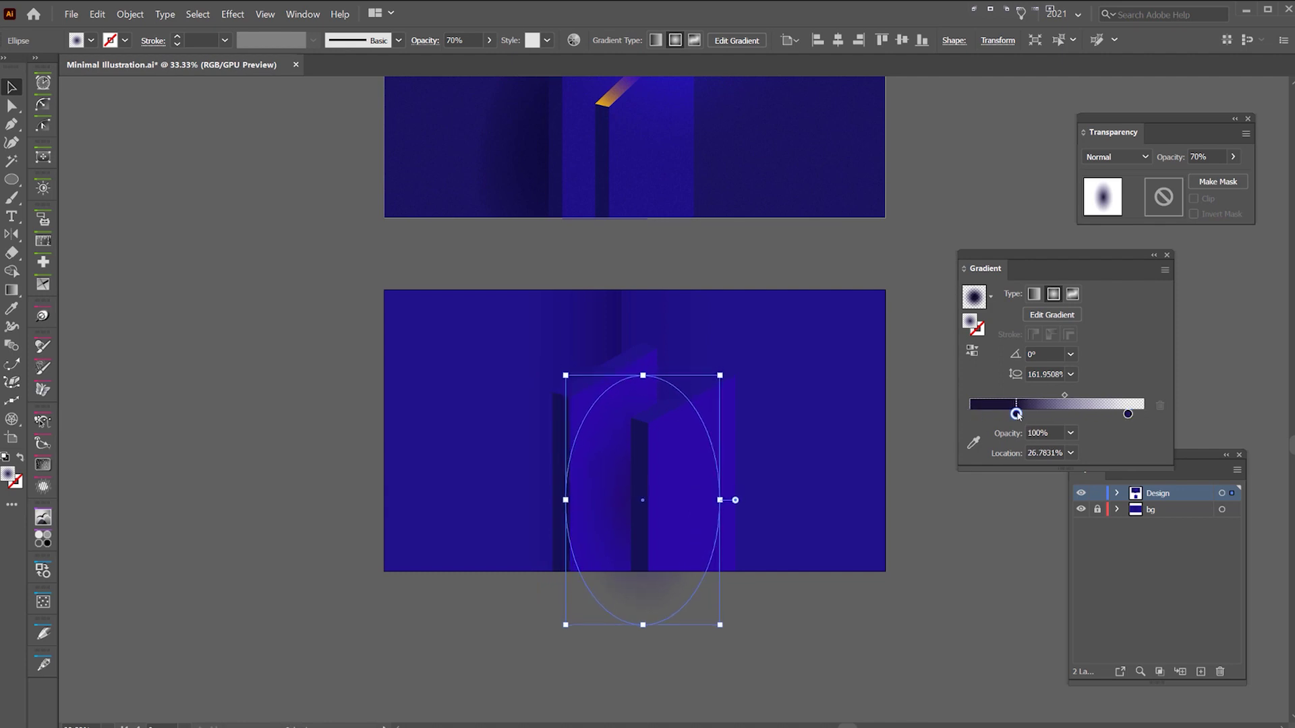
{"action": "key", "text": "ctrl+z"}
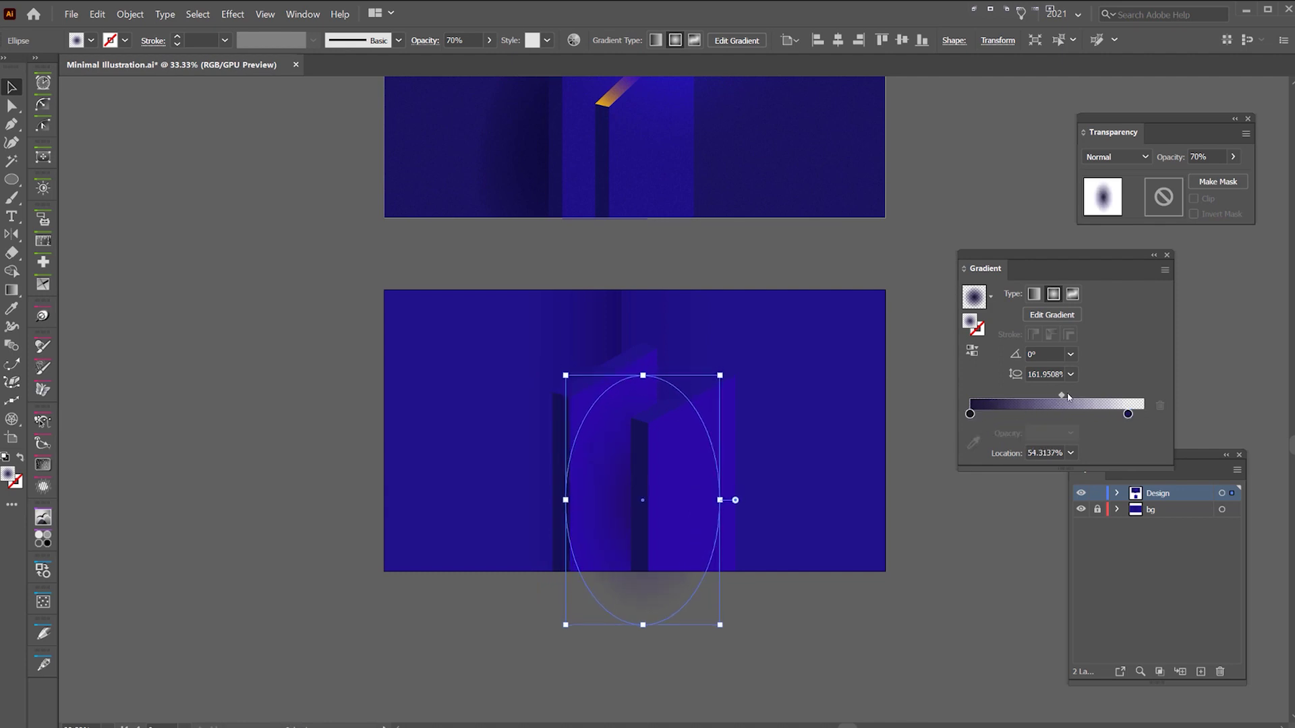
{"action": "left_click_drag", "start_coordinate": [1071, 397], "coordinate": [1057, 400]}
{"action": "left_click", "coordinate": [830, 616]}
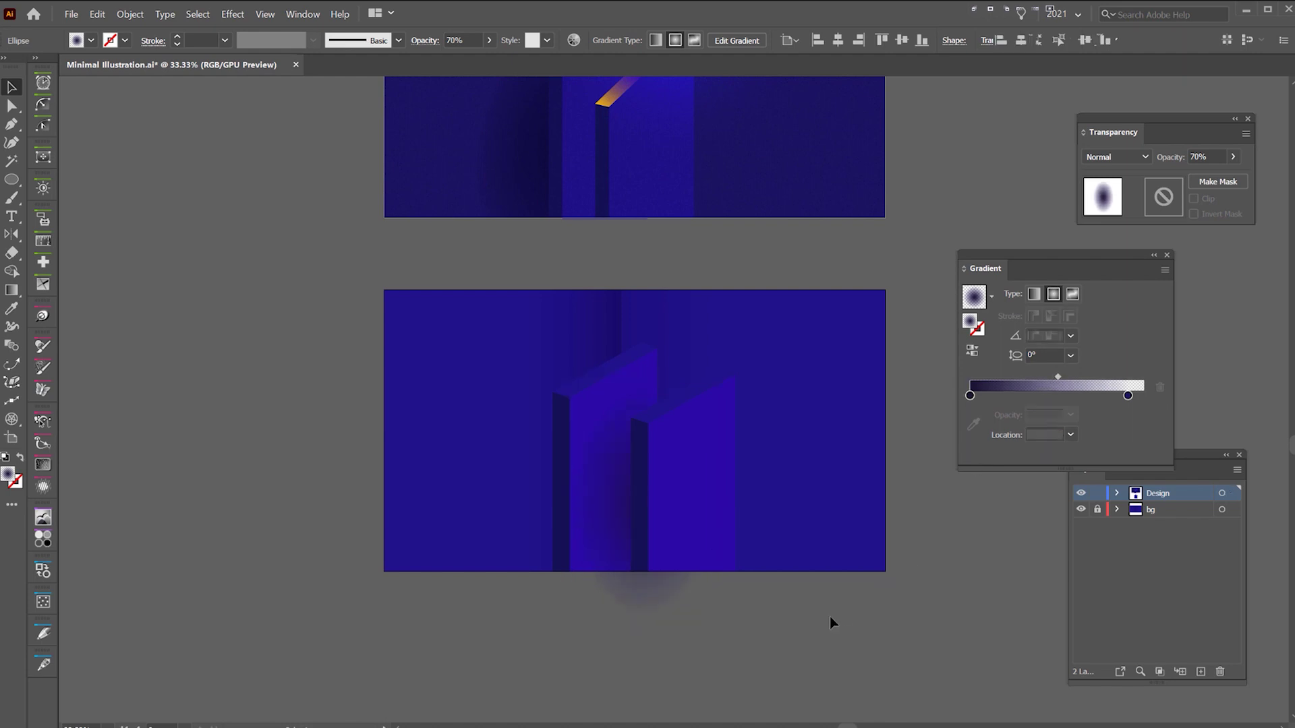
- Duplicate the shadow ellipse and place the copy behind the taller block, beside its dark side face
{"action": "left_click_drag", "start_coordinate": [598, 485], "coordinate": [528, 477]}
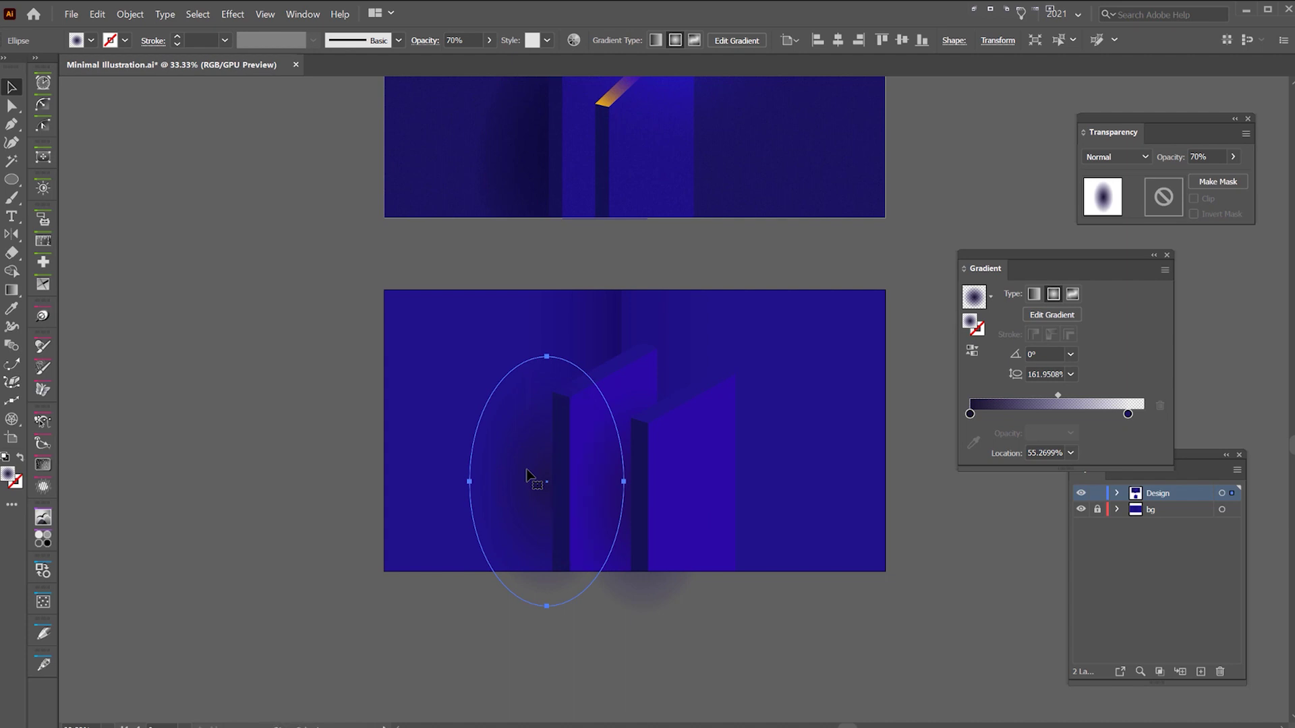
{"action": "scroll", "coordinate": [504, 440], "scroll_direction": "up", "scroll_amount": 1}
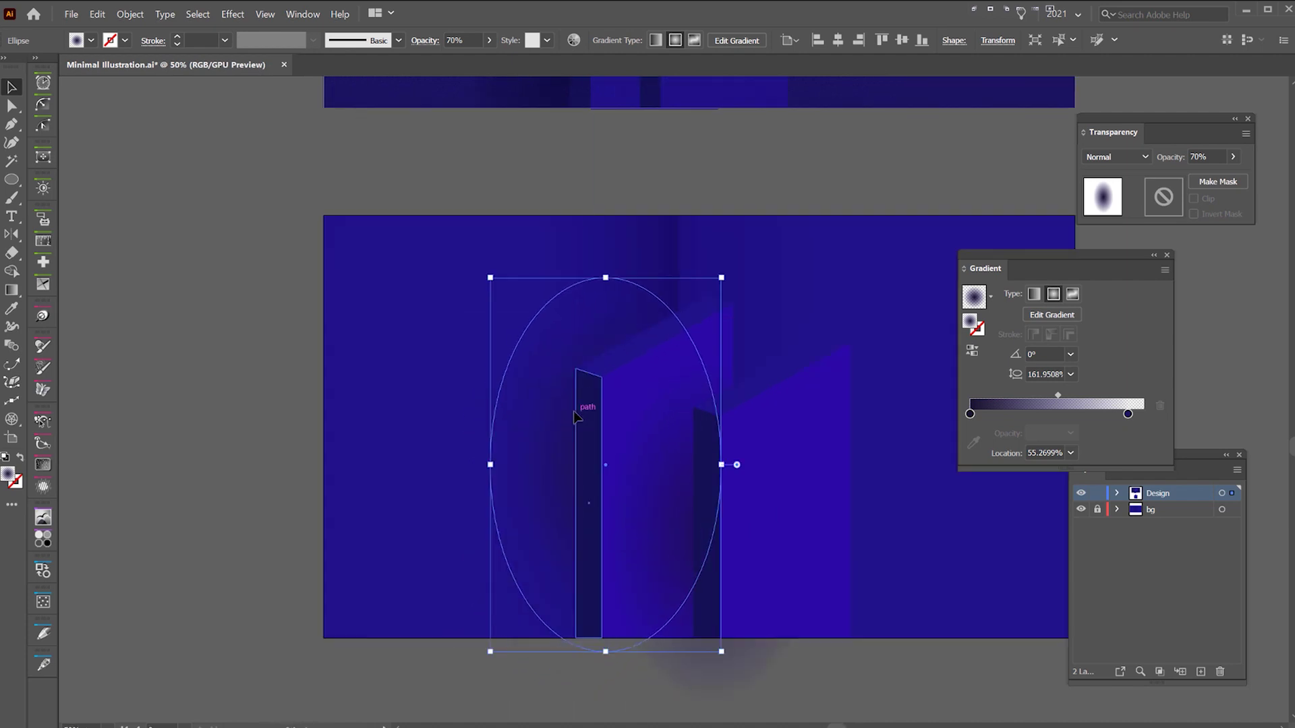
{"action": "left_click_drag", "start_coordinate": [574, 412], "coordinate": [301, 456]}
{"action": "key", "text": "ctrl+z"}
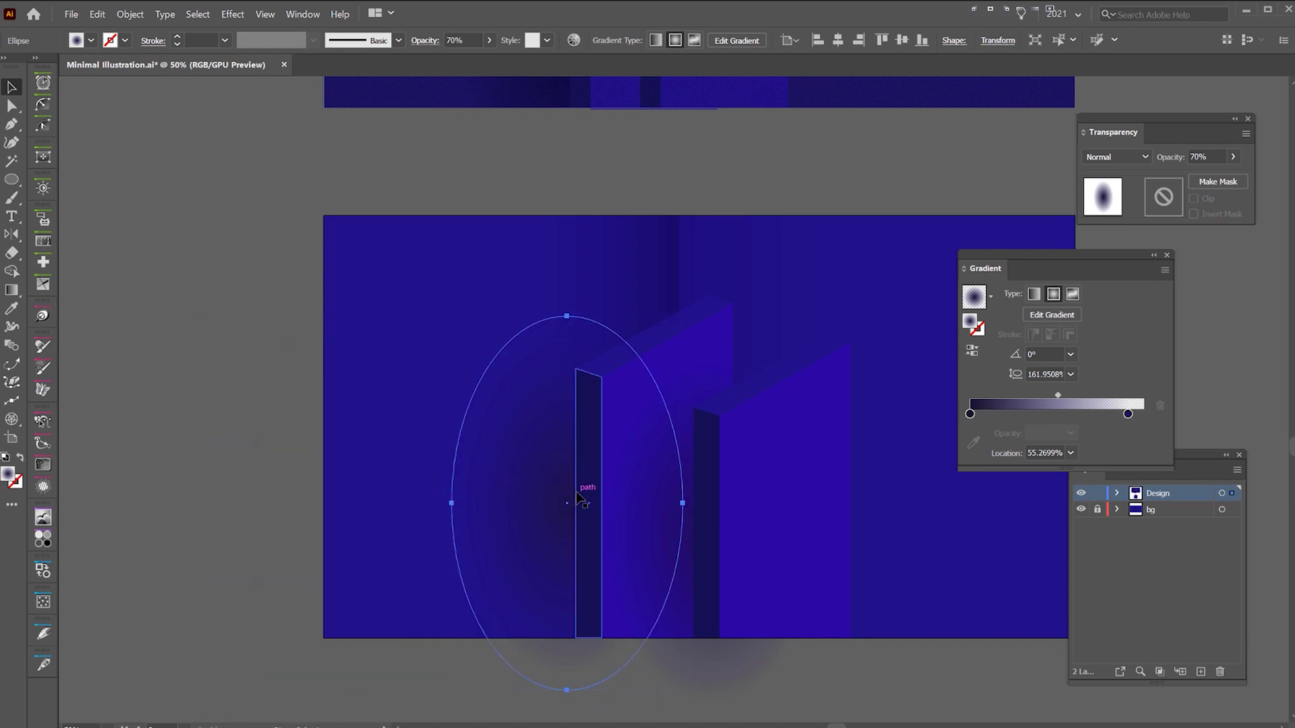
{"action": "left_click", "coordinate": [577, 497]}
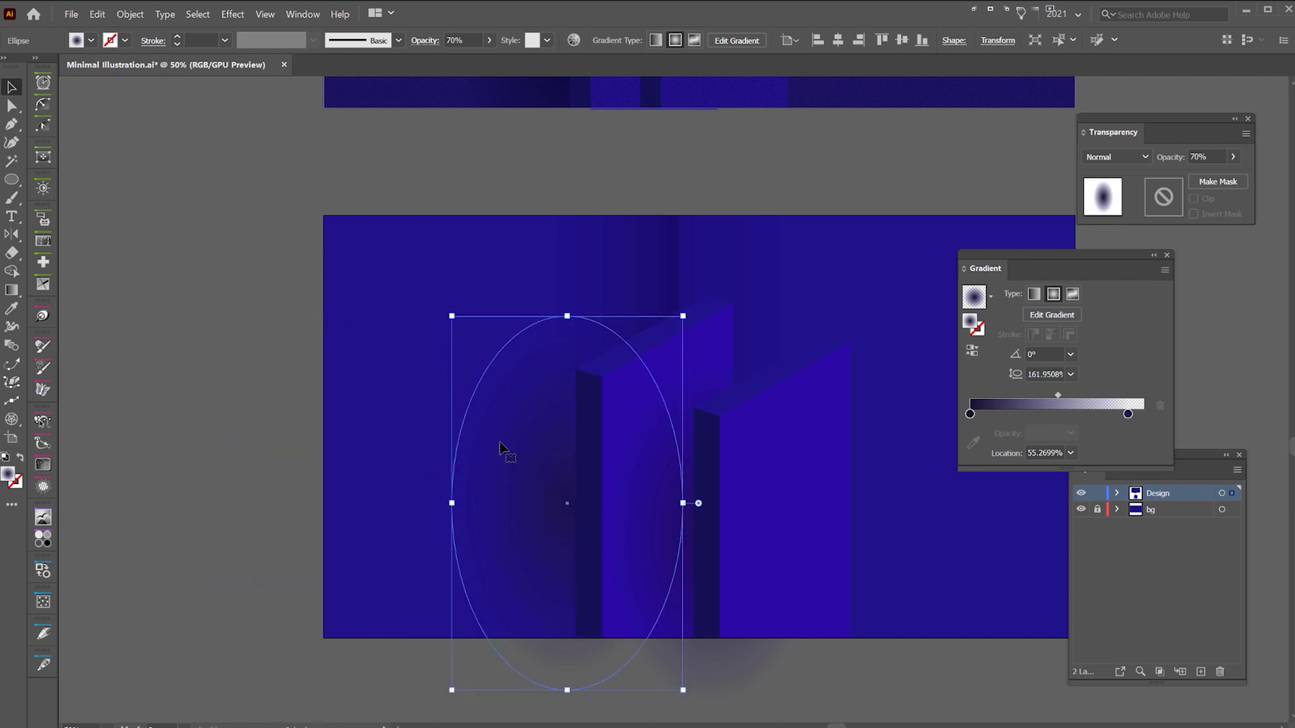
- Enlarge the taller block's shadow ellipse and shift it slightly to the right
{"action": "left_click_drag", "start_coordinate": [684, 503], "coordinate": [736, 497]}
{"action": "left_click_drag", "start_coordinate": [564, 478], "coordinate": [588, 476]}
{"action": "scroll", "coordinate": [542, 488], "scroll_direction": "down", "scroll_amount": 2}
{"action": "left_click", "coordinate": [375, 417]}
{"action": "scroll", "coordinate": [406, 438], "scroll_direction": "up", "scroll_amount": 1}
- Set the larger shadow ellipse's blend mode to Multiply
{"action": "left_click", "coordinate": [613, 517]}
{"action": "left_click", "coordinate": [592, 515]}
{"action": "left_click", "coordinate": [1117, 158]}
{"action": "left_click", "coordinate": [1115, 211]}
{"action": "scroll", "coordinate": [579, 449], "scroll_direction": "up", "scroll_amount": 1}
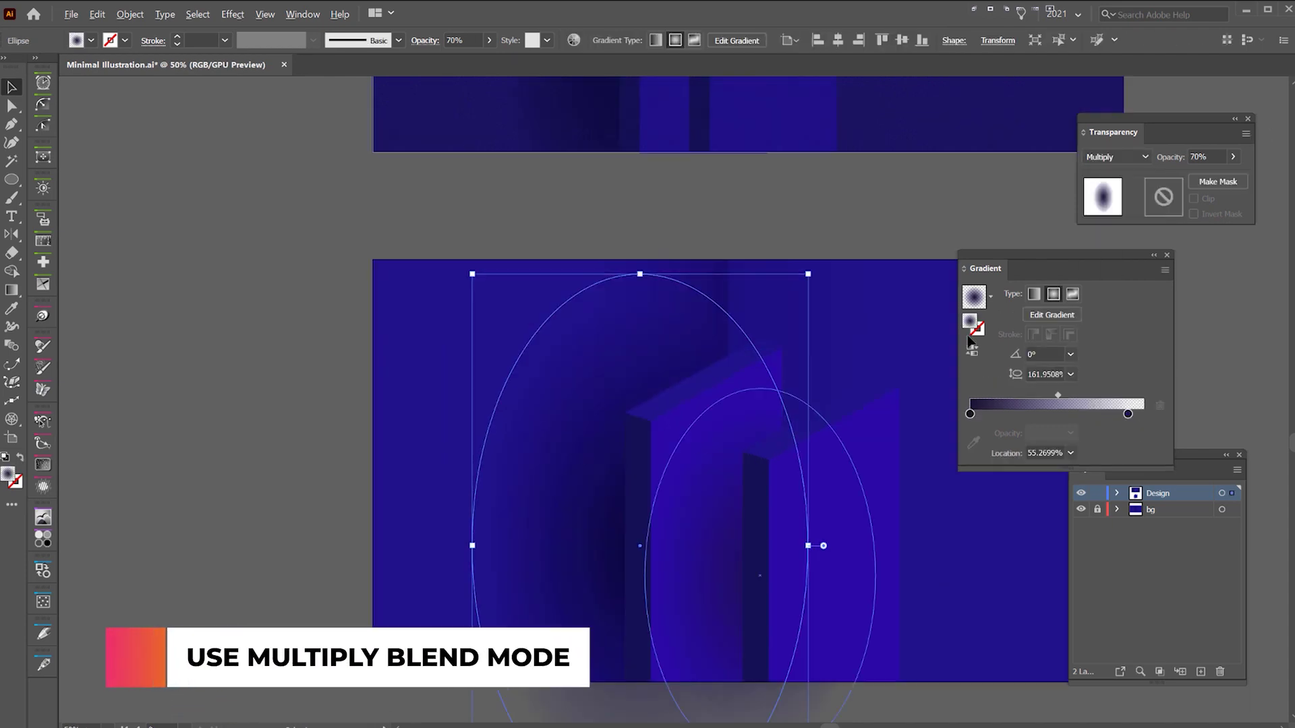
- Set the blend mode of the smaller shadow ellipse behind the front block to Multiply
{"action": "left_click", "coordinate": [756, 520]}
{"action": "left_click", "coordinate": [732, 527]}
{"action": "left_click", "coordinate": [1117, 157]}
{"action": "left_click", "coordinate": [1106, 208]}
- Undo and redo the smaller shadow's blend mode change to compare Normal and Multiply shading up close
{"action": "scroll", "coordinate": [719, 619], "scroll_direction": "up", "scroll_amount": 3}
{"action": "key", "text": "ctrl+z"}
{"action": "left_click_drag", "start_coordinate": [751, 566], "coordinate": [784, 406]}
{"action": "scroll", "coordinate": [736, 415], "scroll_direction": "up", "scroll_amount": 3}
{"action": "scroll", "coordinate": [740, 417], "scroll_direction": "down", "scroll_amount": 1}
{"action": "scroll", "coordinate": [742, 420], "scroll_direction": "down", "scroll_amount": 1}
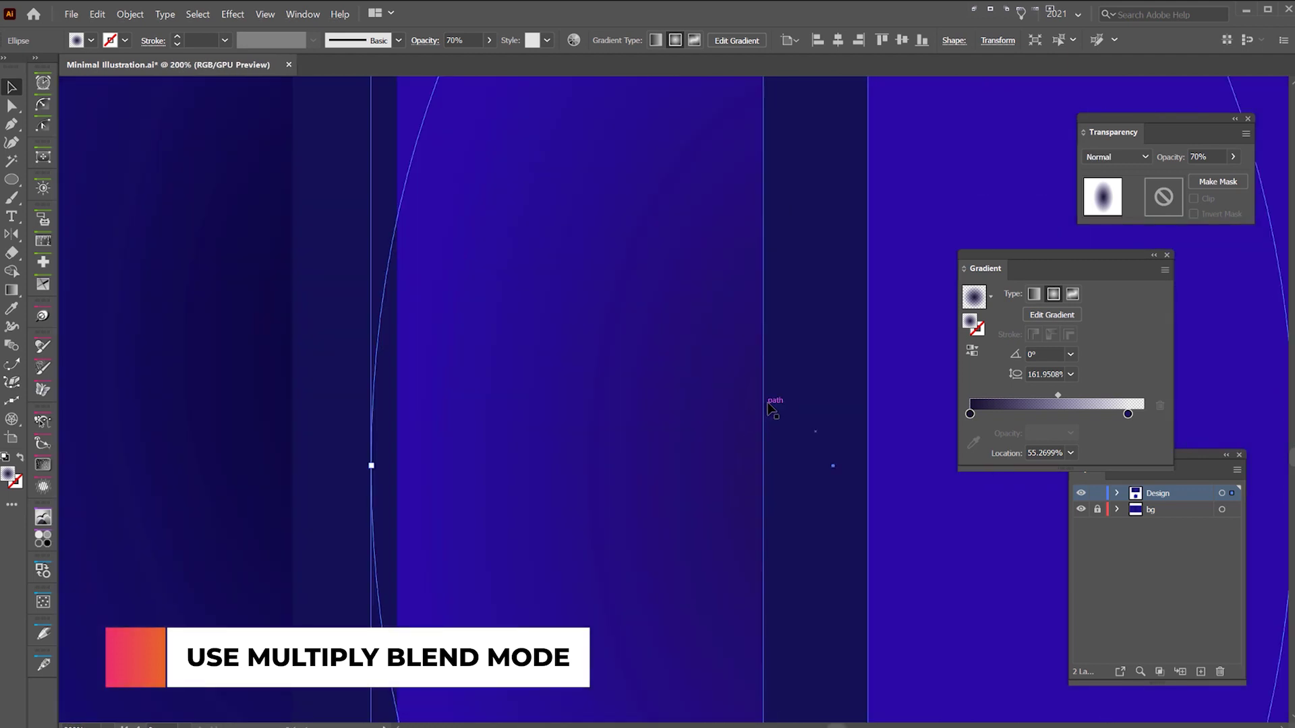
{"action": "key", "text": "ctrl+shift+z"}
{"action": "scroll", "coordinate": [765, 412], "scroll_direction": "up", "scroll_amount": 3}
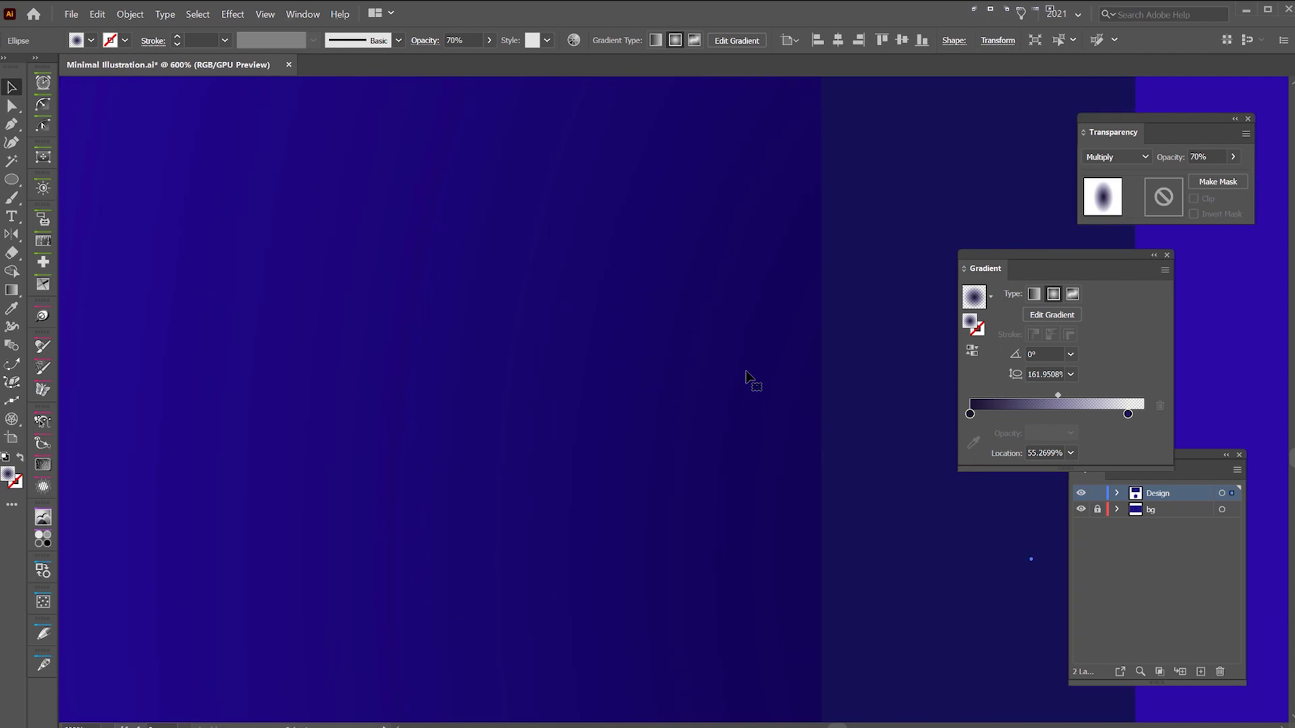
{"action": "scroll", "coordinate": [747, 377], "scroll_direction": "down", "scroll_amount": 7}
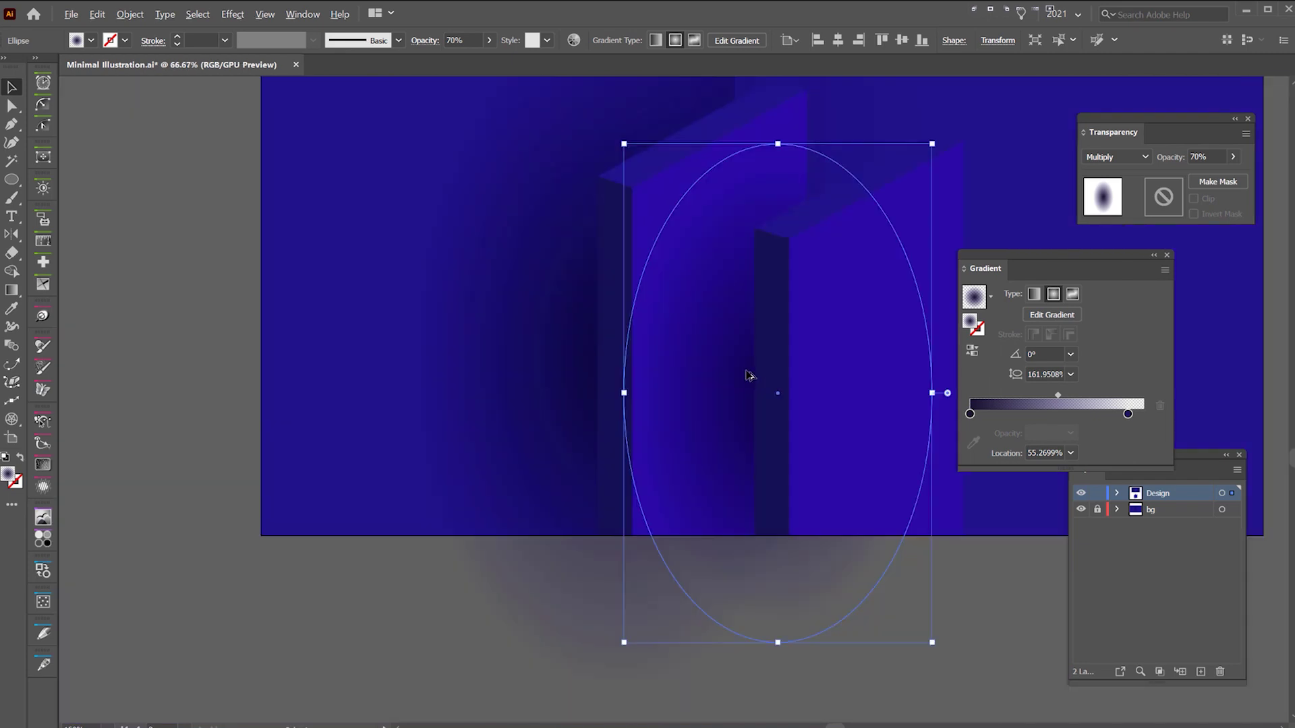
- Reduce the opacity of the larger shadow ellipse behind the taller block to 60%
{"action": "left_click", "coordinate": [321, 231]}
{"action": "scroll", "coordinate": [321, 230], "scroll_direction": "down", "scroll_amount": 1}
{"action": "left_click", "coordinate": [485, 281]}
{"action": "left_click_drag", "start_coordinate": [505, 254], "coordinate": [505, 269]}
{"action": "left_click", "coordinate": [614, 286]}
{"action": "left_click", "coordinate": [765, 556]}
{"action": "scroll", "coordinate": [765, 556], "scroll_direction": "down", "scroll_amount": 1}
{"action": "left_click_drag", "start_coordinate": [827, 575], "coordinate": [831, 593]}
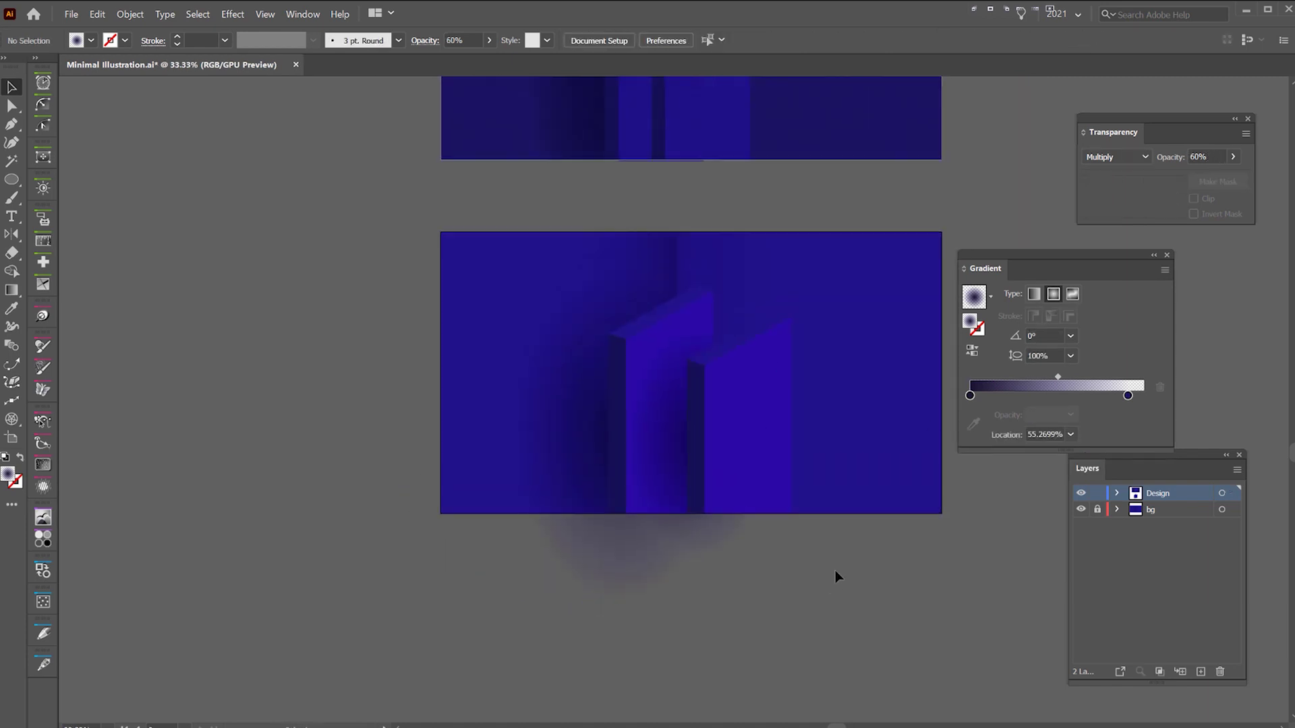
- Try moving the shadow ellipses away from the blocks to compare the artwork without them, and undo each move
{"action": "left_click", "coordinate": [665, 384]}
{"action": "left_click_drag", "start_coordinate": [665, 384], "coordinate": [327, 263]}
{"action": "key", "text": "ctrl+z"}
{"action": "left_click_drag", "start_coordinate": [522, 429], "coordinate": [220, 392]}
{"action": "key", "text": "ctrl+z"}
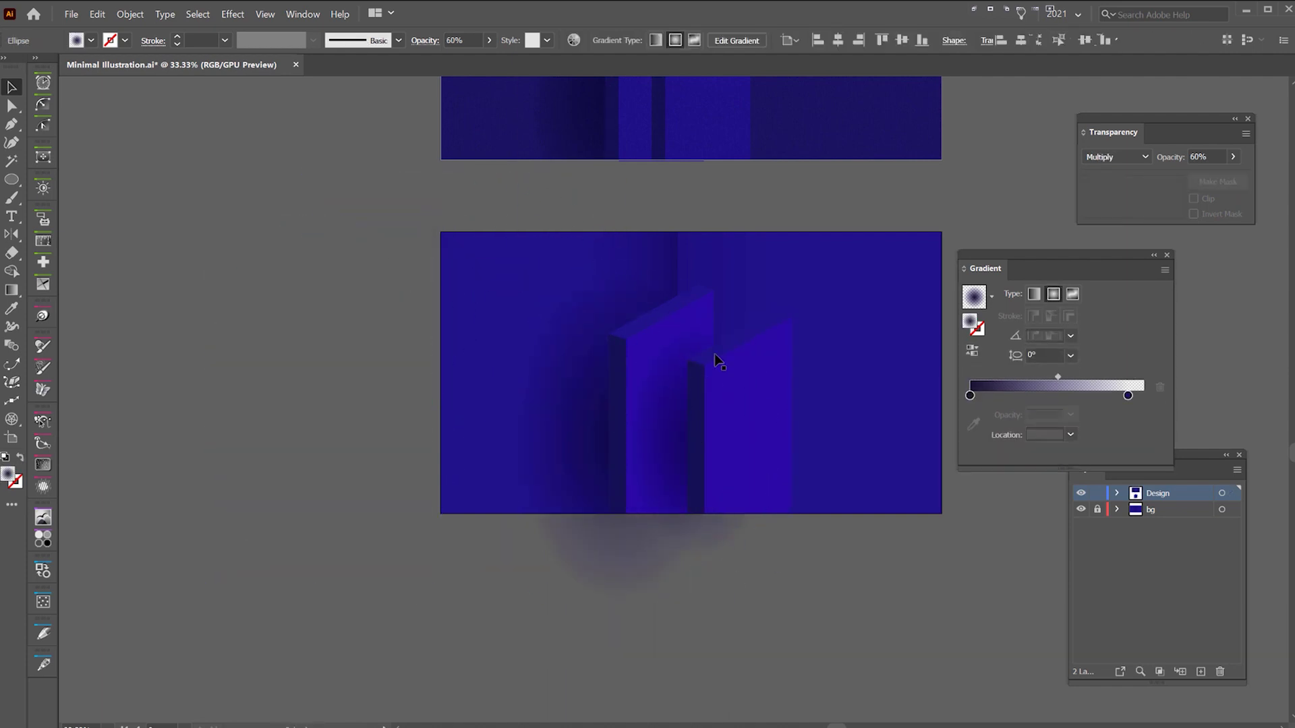
{"action": "scroll", "coordinate": [714, 353], "scroll_direction": "up", "scroll_amount": 2}
{"action": "left_click", "coordinate": [713, 354]}
{"action": "left_click", "coordinate": [641, 261]}
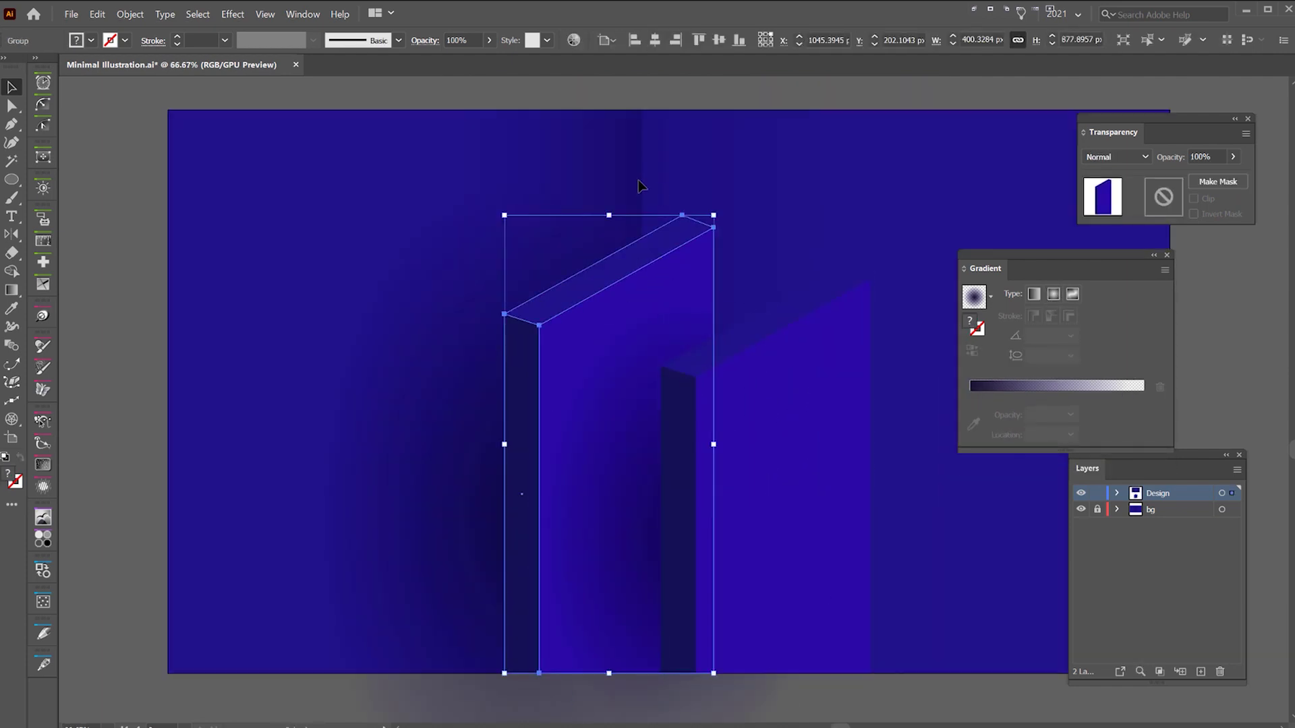
{"action": "left_click", "coordinate": [561, 139]}
{"action": "scroll", "coordinate": [607, 130], "scroll_direction": "up", "scroll_amount": 3}
{"action": "scroll", "coordinate": [683, 131], "scroll_direction": "down", "scroll_amount": 4}
{"action": "left_click_drag", "start_coordinate": [685, 131], "coordinate": [591, 304]}
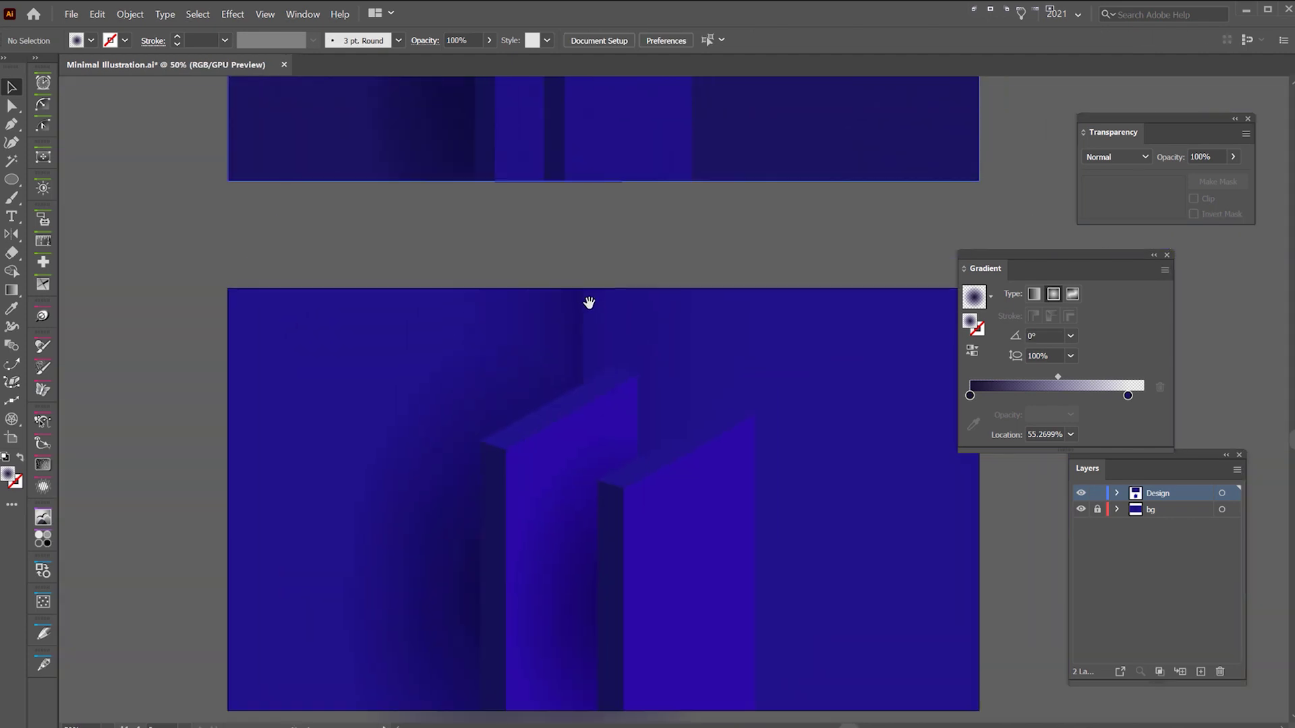
{"action": "left_click_drag", "start_coordinate": [671, 393], "coordinate": [674, 322]}
{"action": "scroll", "coordinate": [696, 350], "scroll_direction": "up", "scroll_amount": 1}
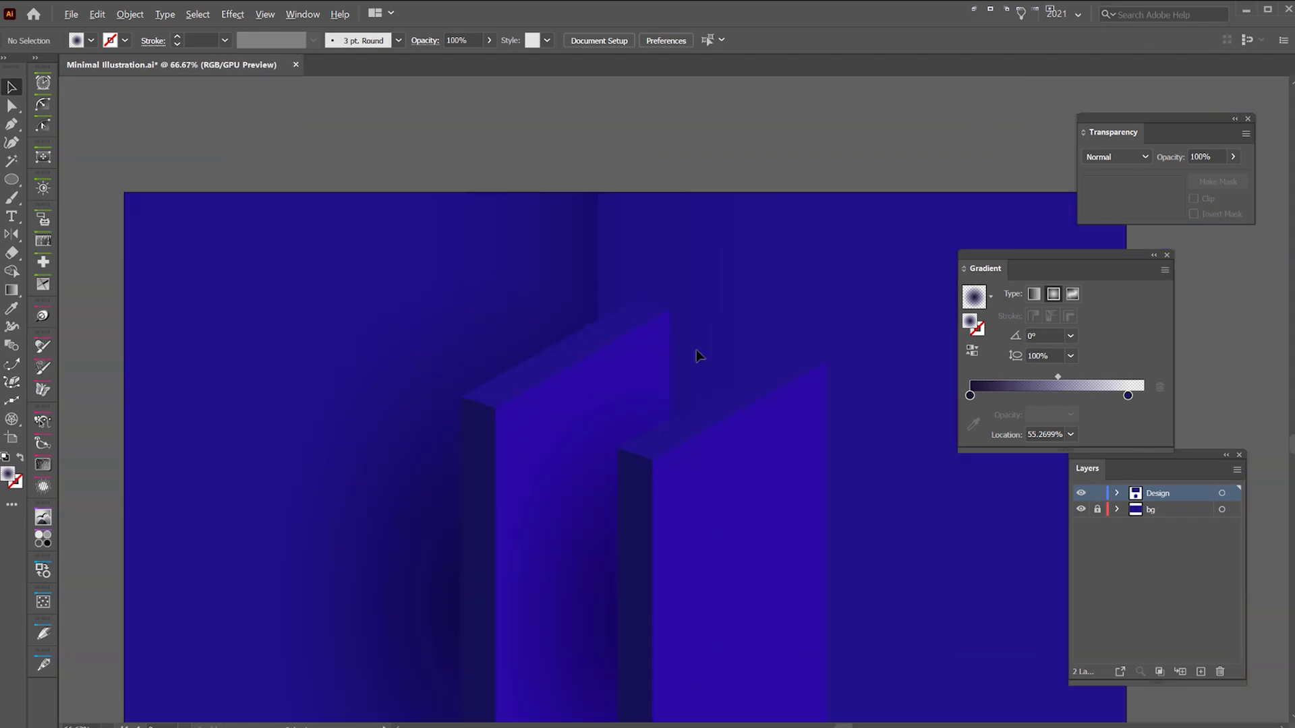
- Fill the front block's slanted top face with a linear gradient fading from yellow to transparent
{"action": "key", "text": "a"}
{"action": "left_click", "coordinate": [708, 406]}
{"action": "mouse_move", "coordinate": [1047, 256]}
{"action": "left_mouse_down"}
{"action": "mouse_move", "coordinate": [985, 250]}
{"action": "mouse_move", "coordinate": [1043, 243]}
{"action": "left_mouse_up"}
{"action": "key", "text": "ctrl+plus"}
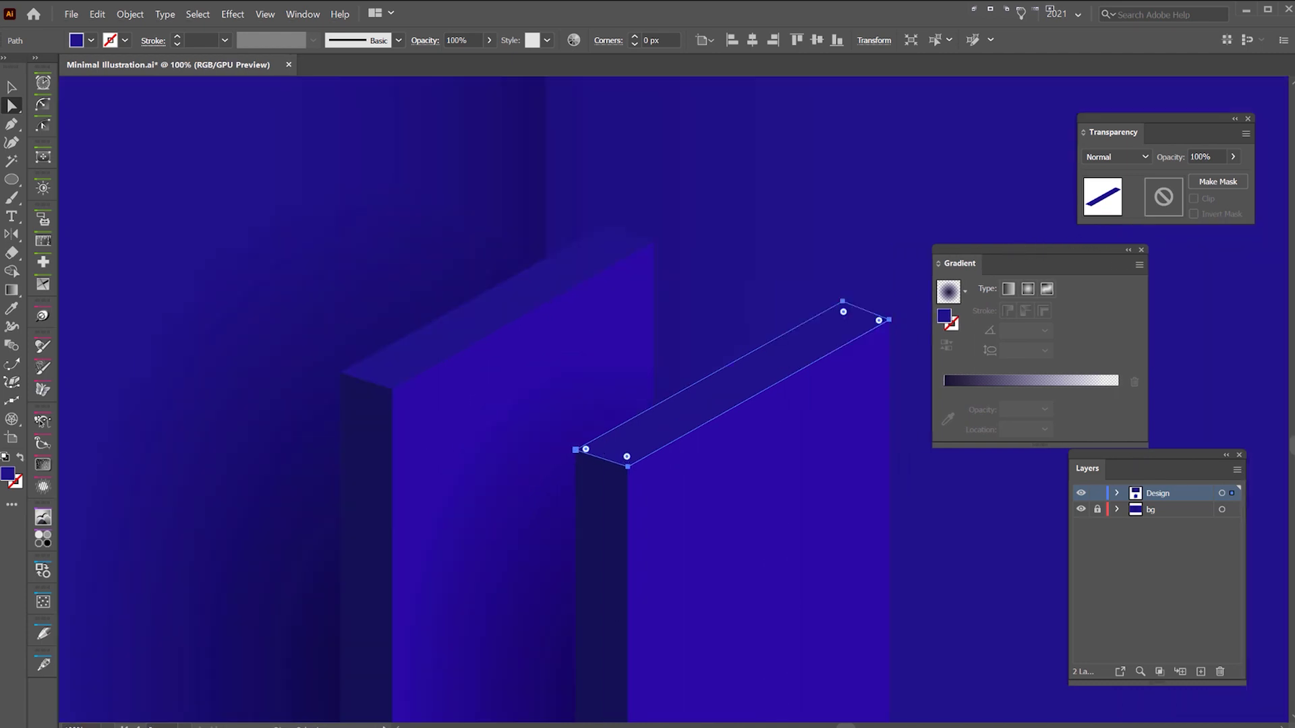
{"action": "left_click", "coordinate": [945, 389]}
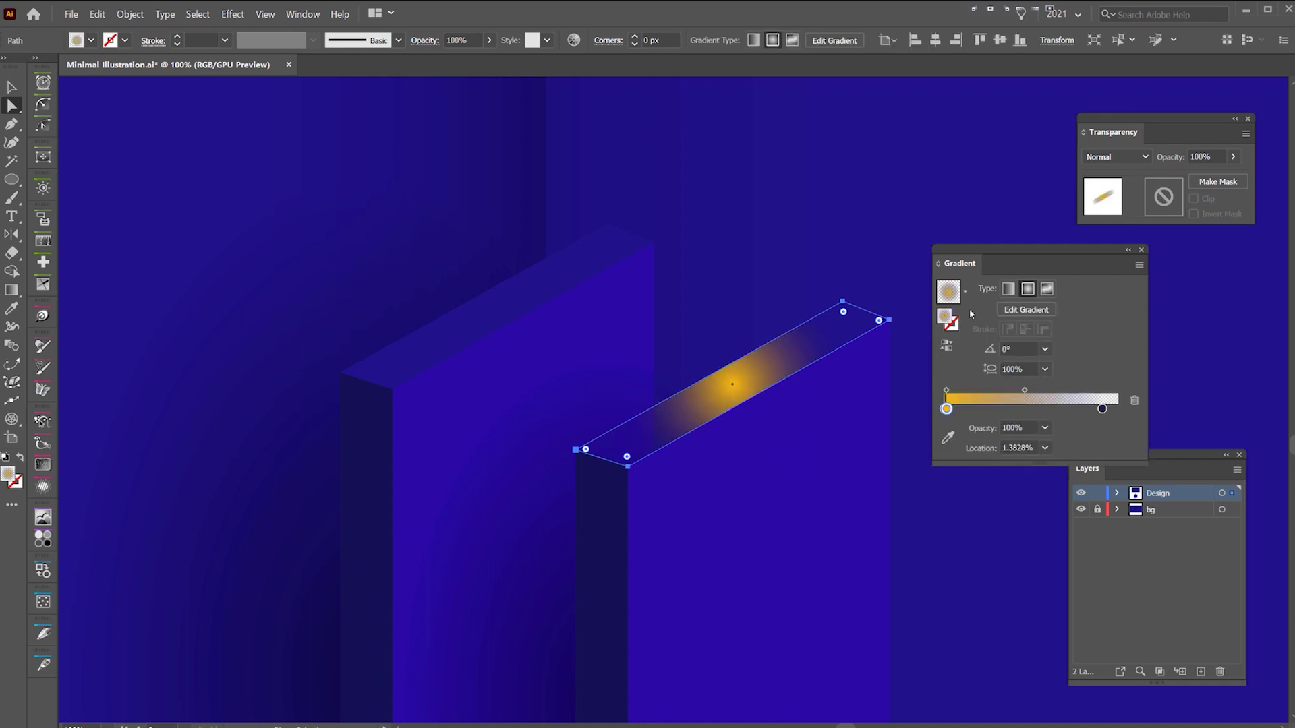
{"action": "left_click", "coordinate": [1007, 290]}
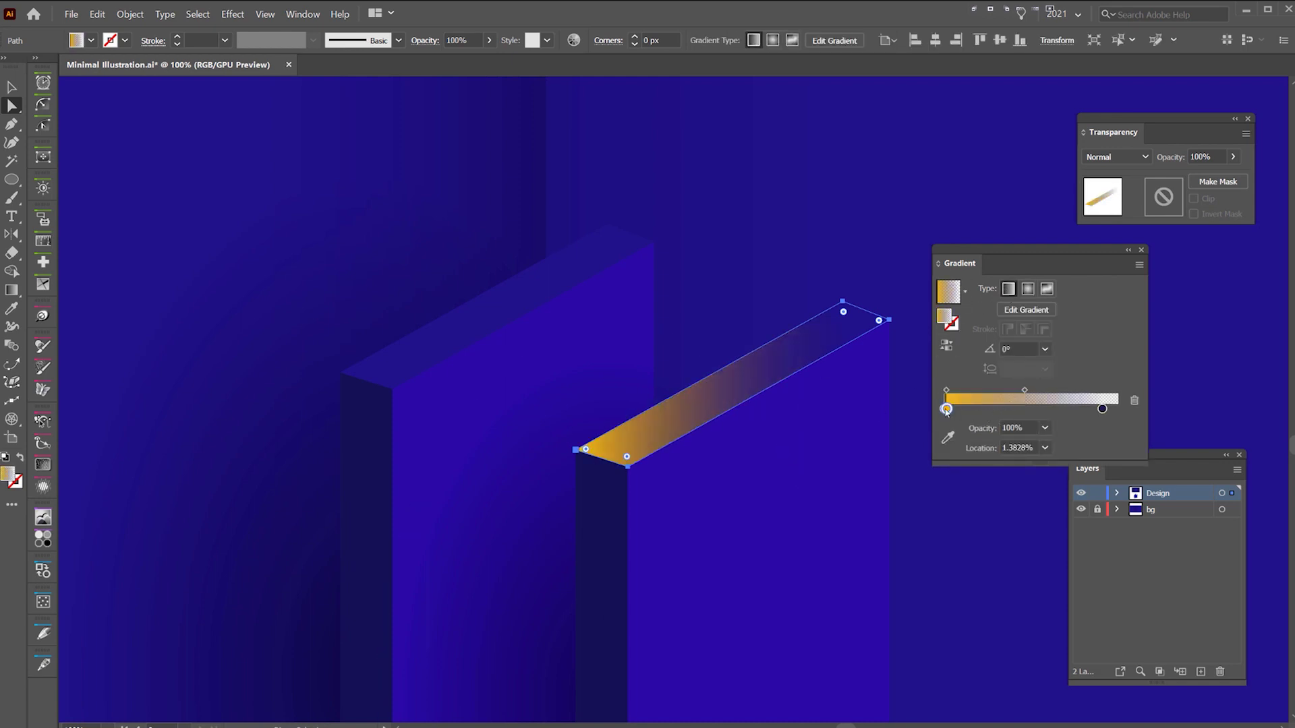
- Place the yellow stop at the start of the top face's gradient, its midpoint at about 31.5%, and set the angle to 30°
{"action": "left_click_drag", "start_coordinate": [947, 410], "coordinate": [960, 410]}
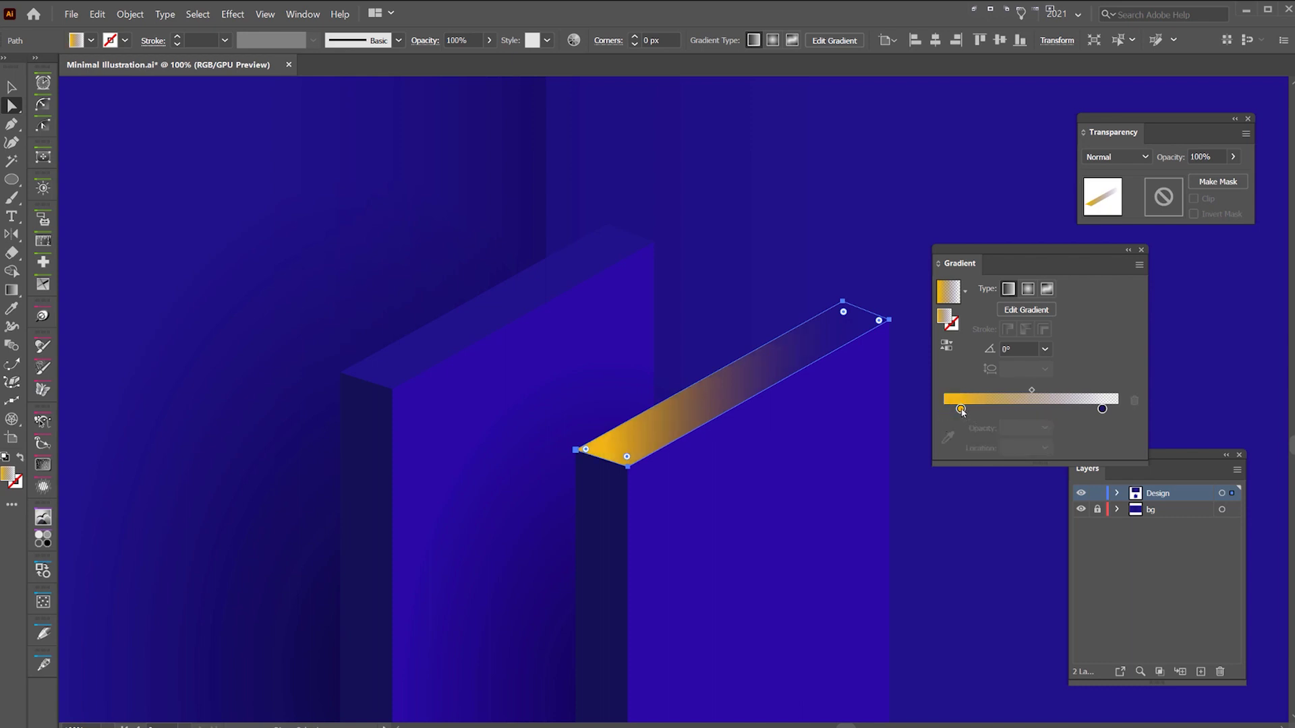
{"action": "left_click_drag", "start_coordinate": [961, 410], "coordinate": [892, 407]}
{"action": "left_click_drag", "start_coordinate": [1031, 390], "coordinate": [986, 392]}
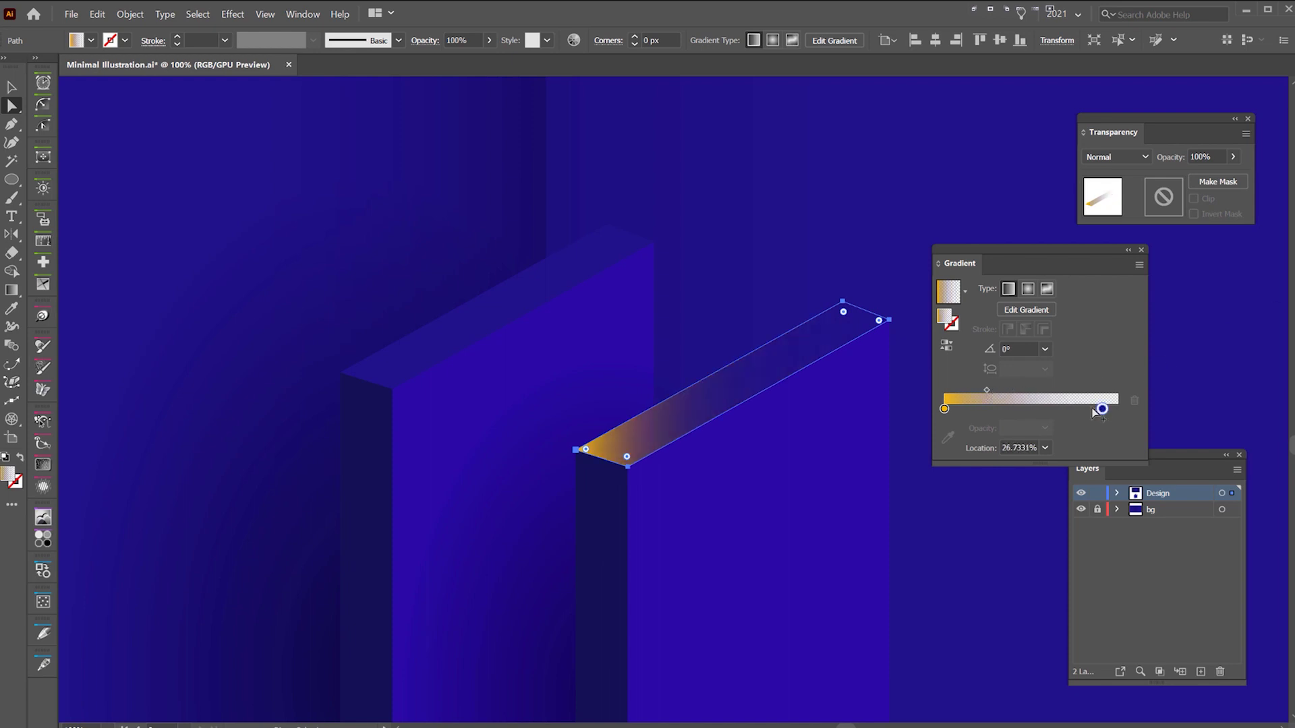
{"action": "left_click_drag", "start_coordinate": [987, 392], "coordinate": [992, 393]}
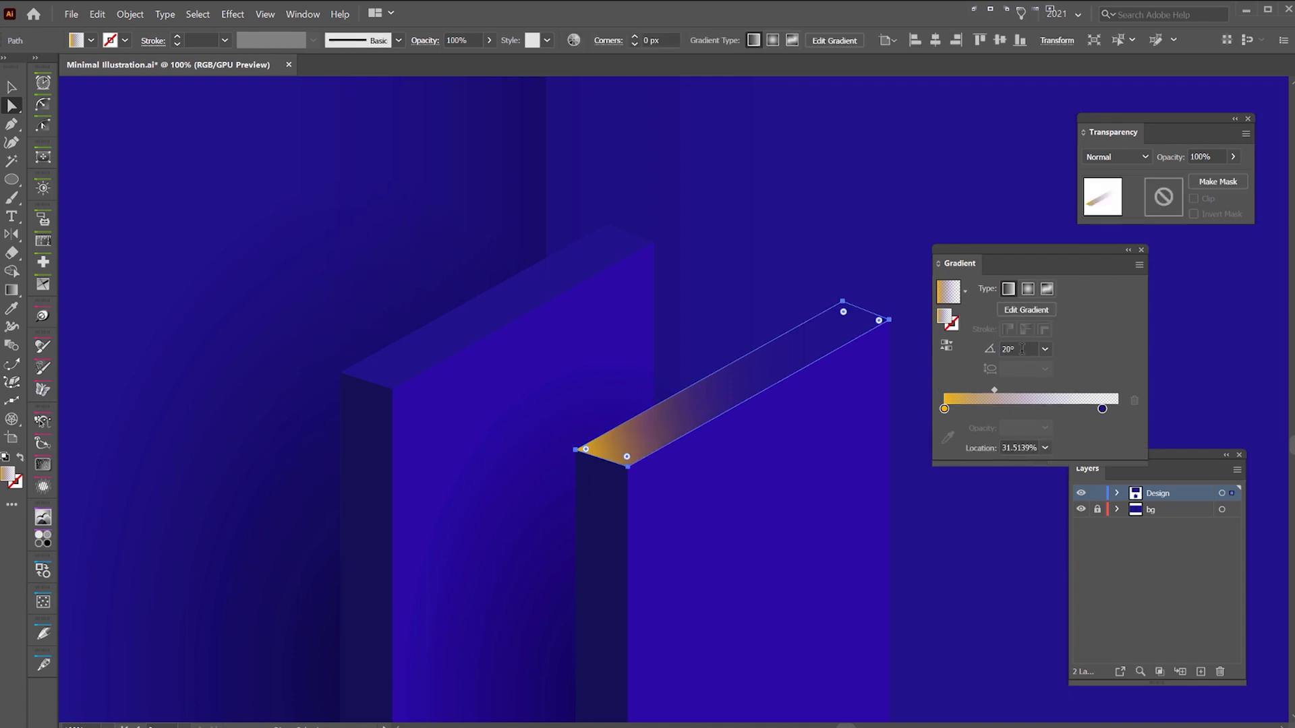
{"action": "left_click", "coordinate": [870, 240]}
{"action": "scroll", "coordinate": [870, 241], "scroll_direction": "down", "scroll_amount": 5}
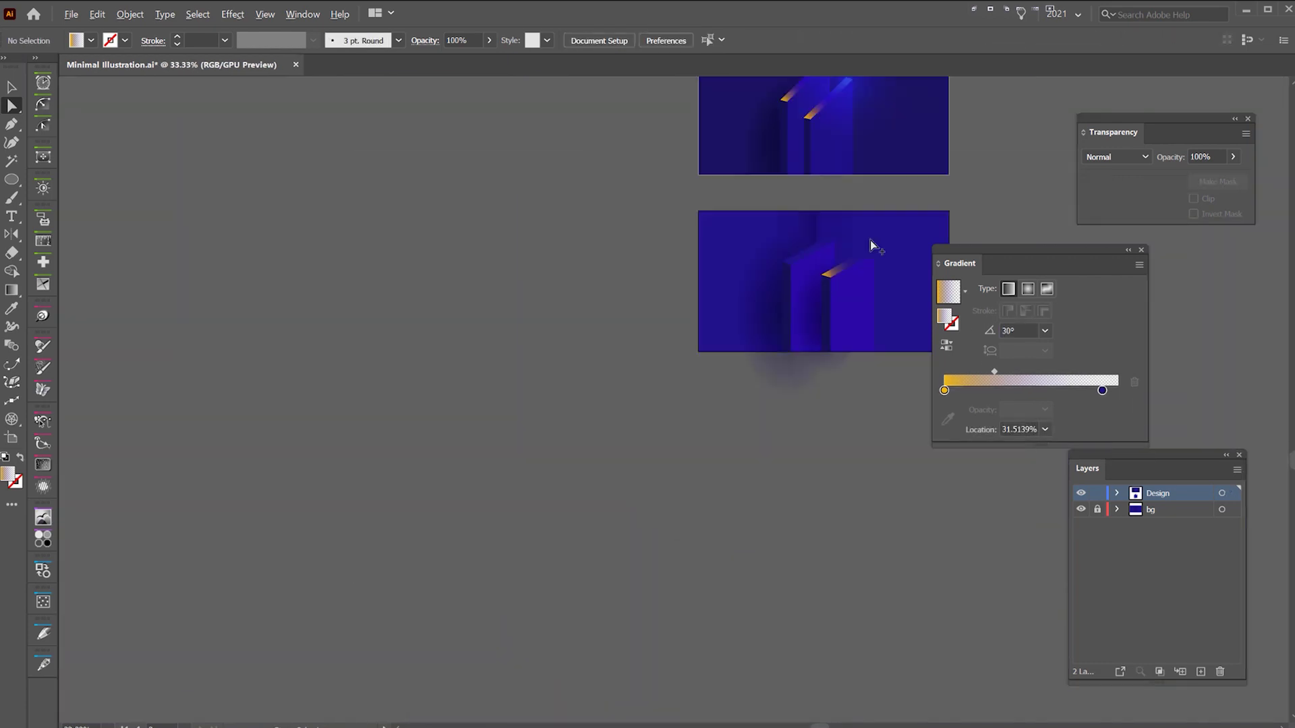
{"action": "scroll", "coordinate": [883, 234], "scroll_direction": "up", "scroll_amount": 1}
{"action": "scroll", "coordinate": [843, 270], "scroll_direction": "up", "scroll_amount": 5}
{"action": "left_click", "coordinate": [847, 292]}
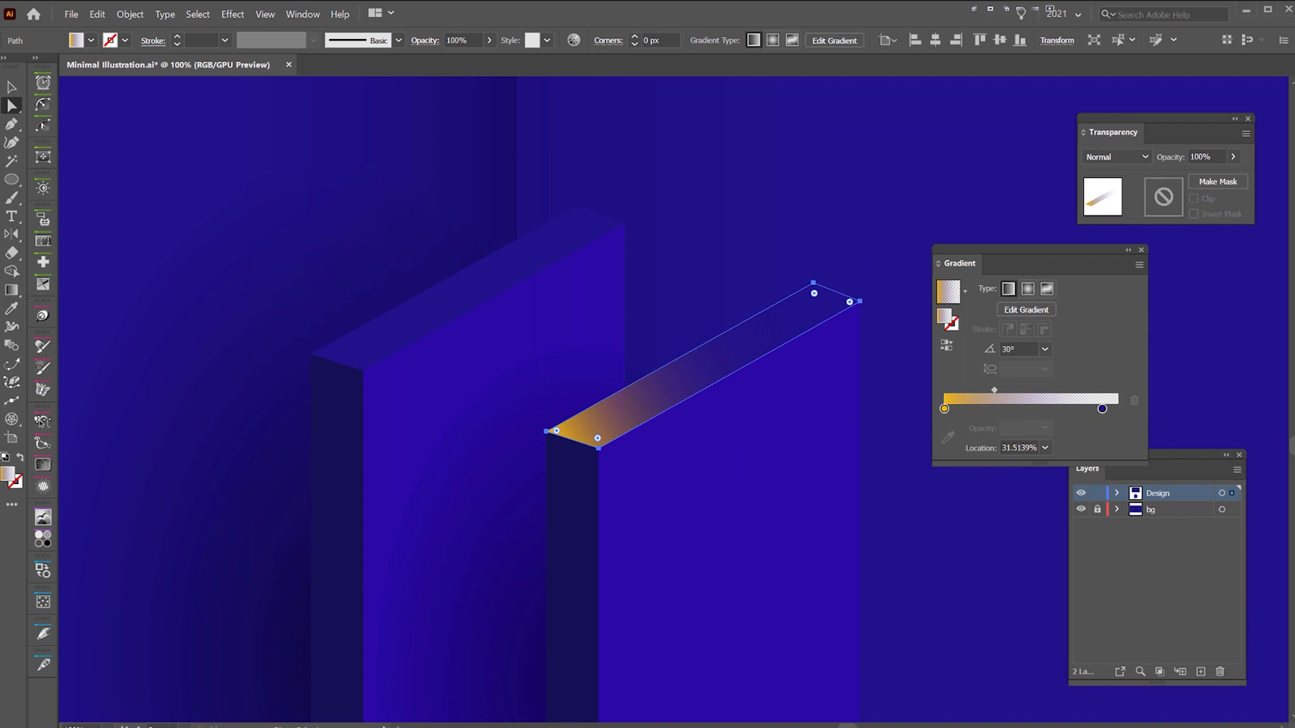
{"action": "left_click", "coordinate": [808, 209]}
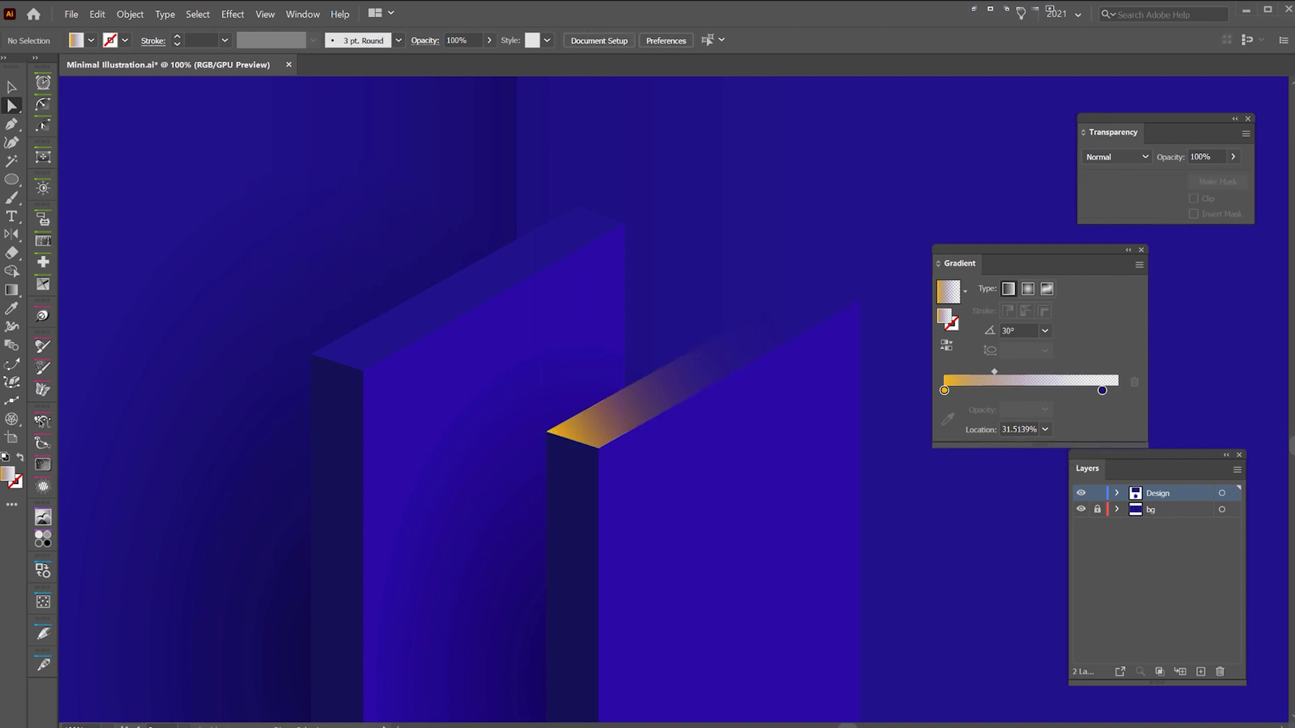
- Bring up the colour swatches and delete the extra orange swatch next to the yellow one
{"action": "left_click_drag", "start_coordinate": [1294, 138], "coordinate": [731, 126]}
{"action": "left_click_drag", "start_coordinate": [782, 288], "coordinate": [781, 310]}
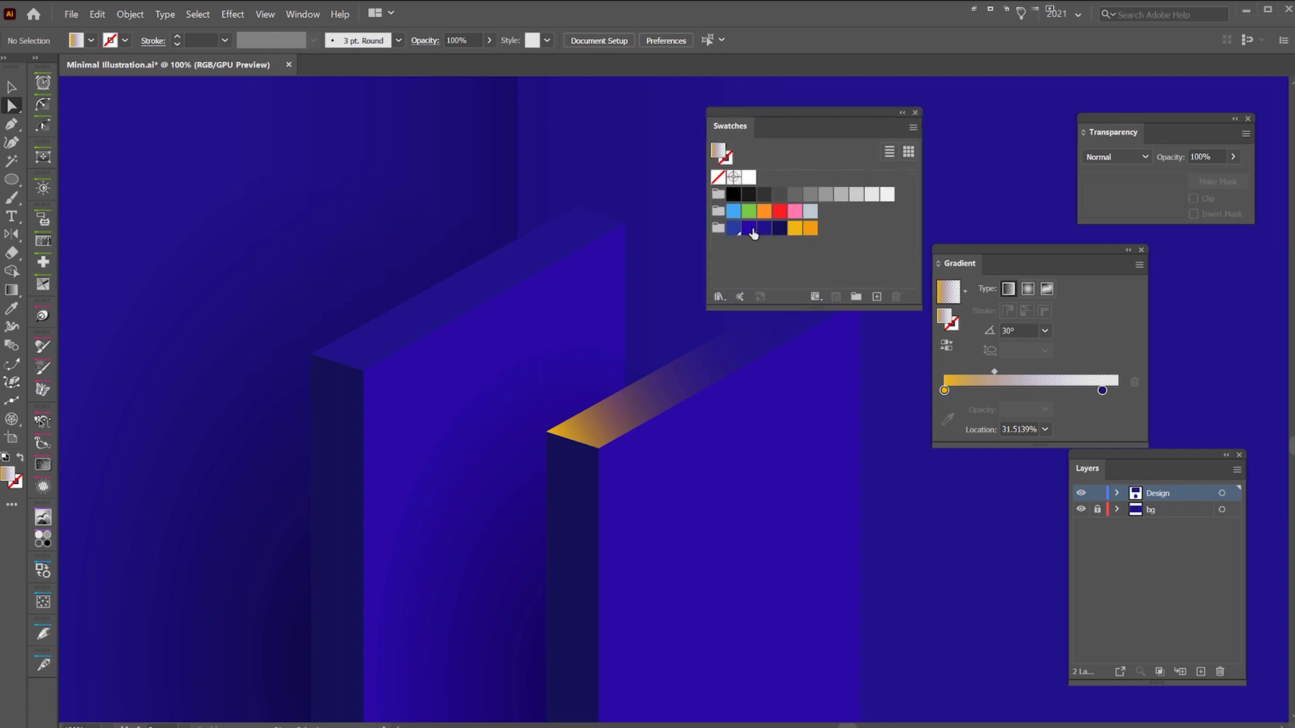
{"action": "left_click_drag", "start_coordinate": [805, 235], "coordinate": [896, 298]}
{"action": "left_click_drag", "start_coordinate": [733, 228], "coordinate": [1102, 391]}
{"action": "key", "text": "v"}
{"action": "left_click", "coordinate": [717, 362]}
{"action": "double_click", "coordinate": [725, 361]}
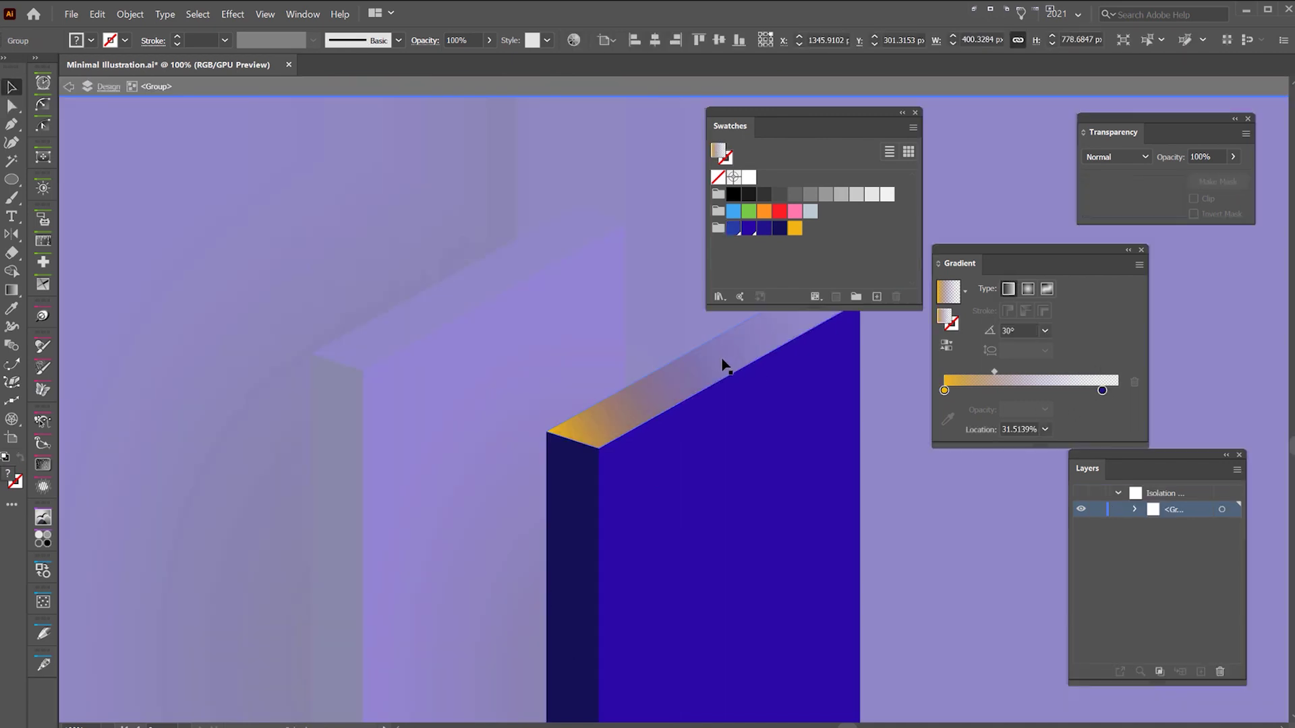
{"action": "left_click", "coordinate": [721, 359]}
{"action": "double_click", "coordinate": [619, 307]}
- Add the lighter blue swatch as the end stop of the front top face's gradient and shift the dark blue stop inward
{"action": "key", "text": "a"}
{"action": "left_click", "coordinate": [705, 362]}
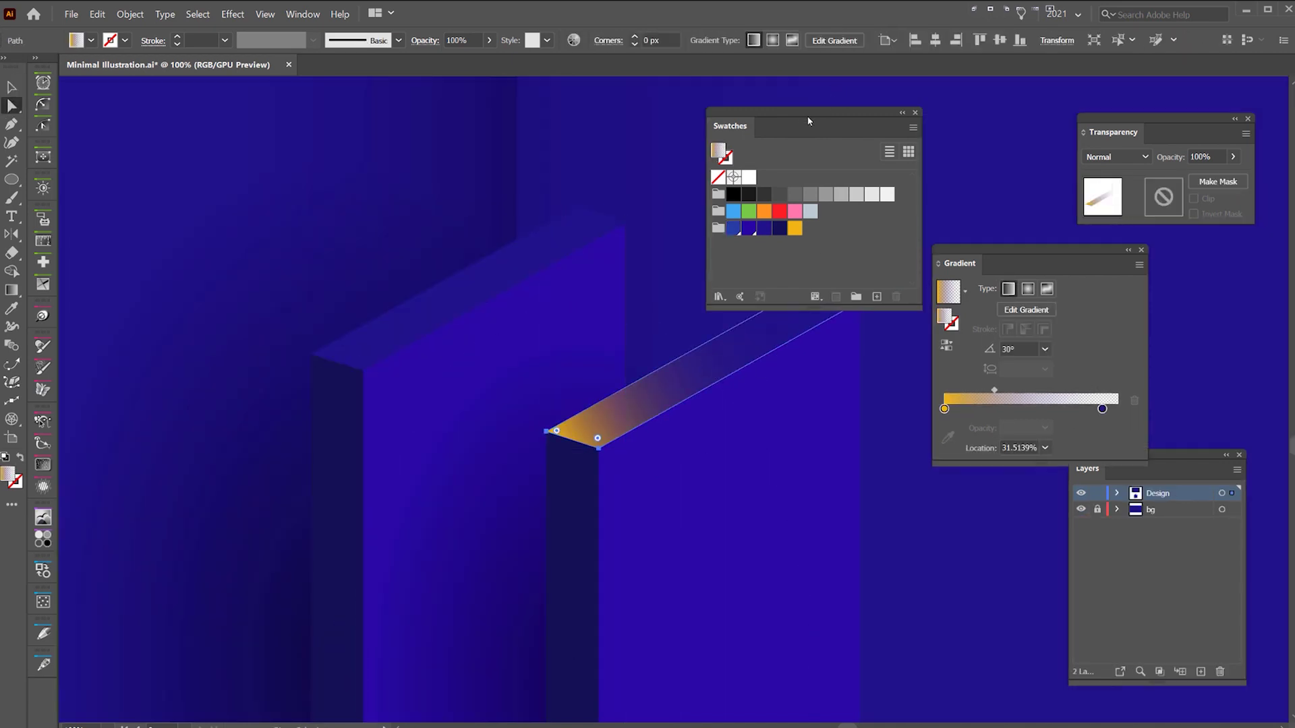
{"action": "left_click_drag", "start_coordinate": [740, 127], "coordinate": [512, 128]}
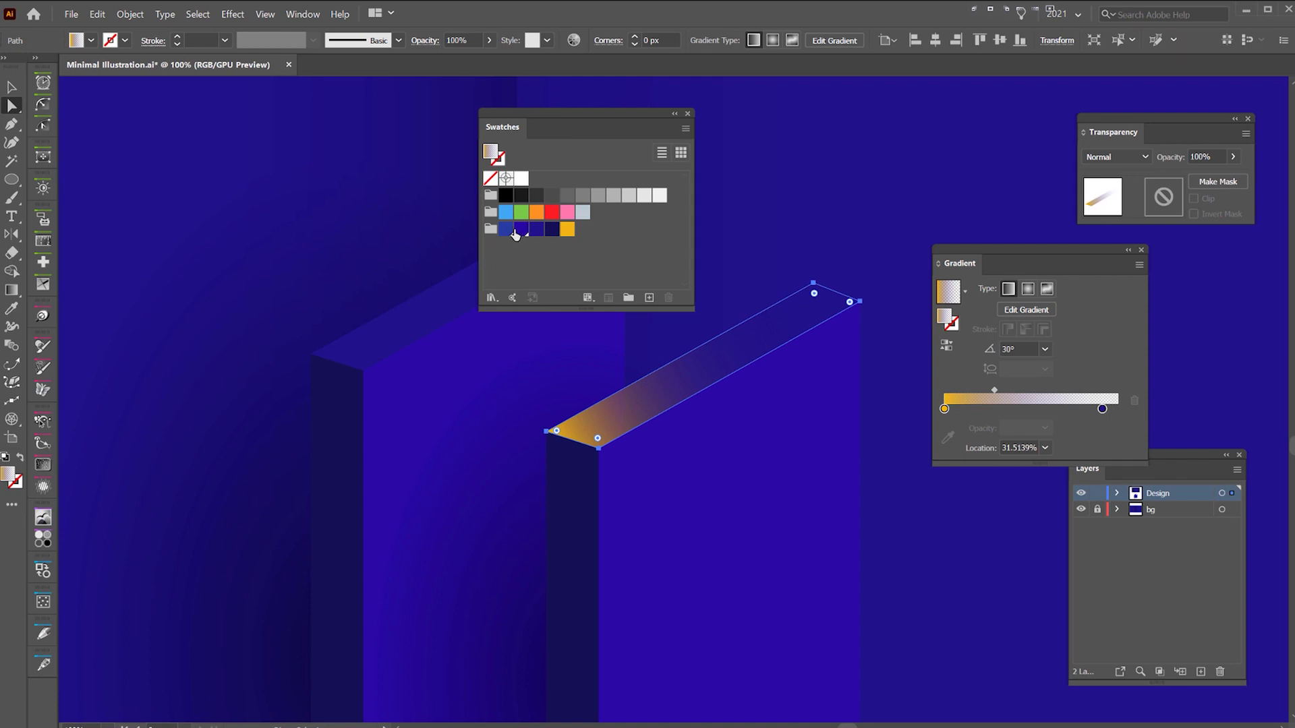
{"action": "left_click_drag", "start_coordinate": [510, 232], "coordinate": [1113, 409]}
{"action": "left_click_drag", "start_coordinate": [1102, 409], "coordinate": [1065, 409]}
- Recolour the gradient's middle stop with the violet-blue swatch at 100% opacity and place the midpoint between the blue stops at about 60%
{"action": "left_click_drag", "start_coordinate": [521, 230], "coordinate": [1005, 423]}
{"action": "left_click", "coordinate": [1020, 427]}
{"action": "type", "text": "100"}
{"action": "key", "text": "Return"}
{"action": "left_click_drag", "start_coordinate": [1059, 415], "coordinate": [1084, 390]}
{"action": "scroll", "coordinate": [796, 239], "scroll_direction": "up", "scroll_amount": 3}
{"action": "scroll", "coordinate": [833, 335], "scroll_direction": "down", "scroll_amount": 5}
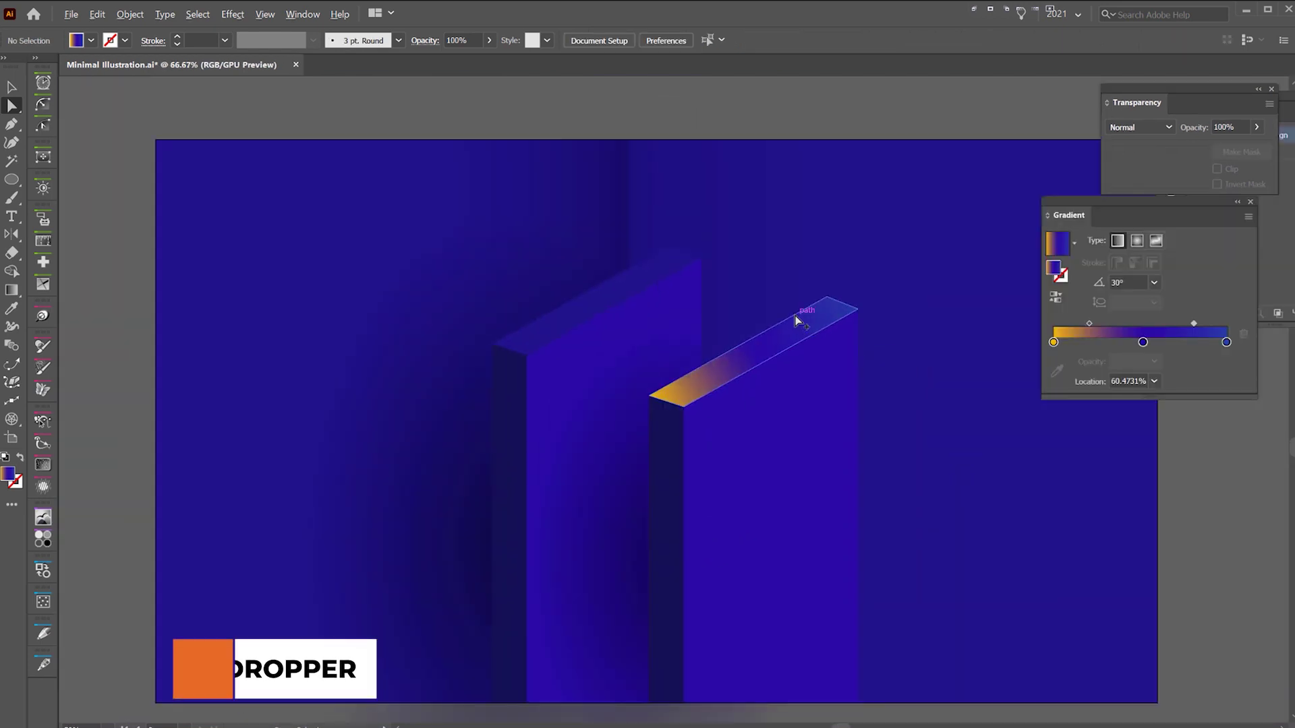
- Copy the front top face's yellow-to-blue gradient onto the rear block's top face with the Eyedropper
{"action": "scroll", "coordinate": [795, 315], "scroll_direction": "up", "scroll_amount": 1}
{"action": "left_click", "coordinate": [527, 239]}
{"action": "left_click_drag", "start_coordinate": [543, 254], "coordinate": [654, 196]}
{"action": "key", "text": "ctrl+z"}
{"action": "key", "text": "i"}
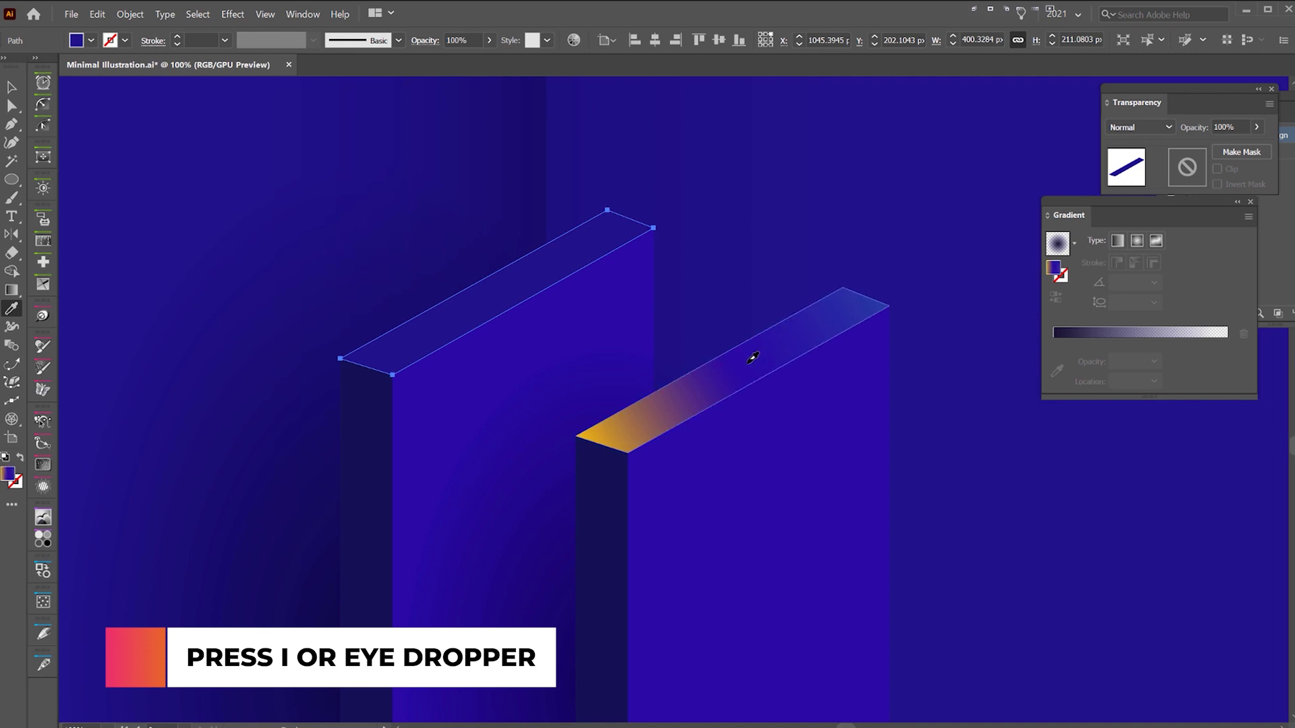
{"action": "left_click", "coordinate": [751, 356]}
{"action": "key", "text": "v"}
{"action": "left_click", "coordinate": [764, 257]}
{"action": "scroll", "coordinate": [762, 253], "scroll_direction": "down", "scroll_amount": 3}
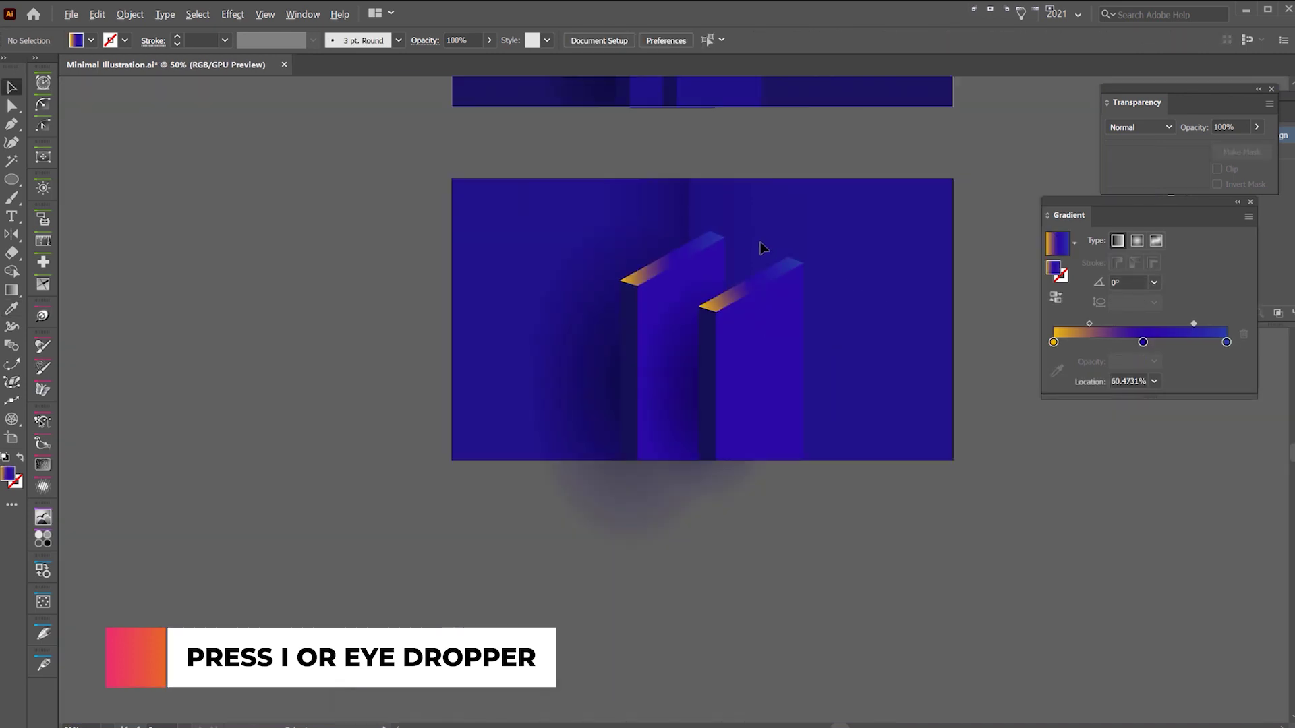
{"action": "scroll", "coordinate": [740, 328], "scroll_direction": "up", "scroll_amount": 2}
{"action": "key", "text": "a"}
{"action": "left_click_drag", "start_coordinate": [739, 322], "coordinate": [754, 237]}
{"action": "key", "text": "ctrl+z"}
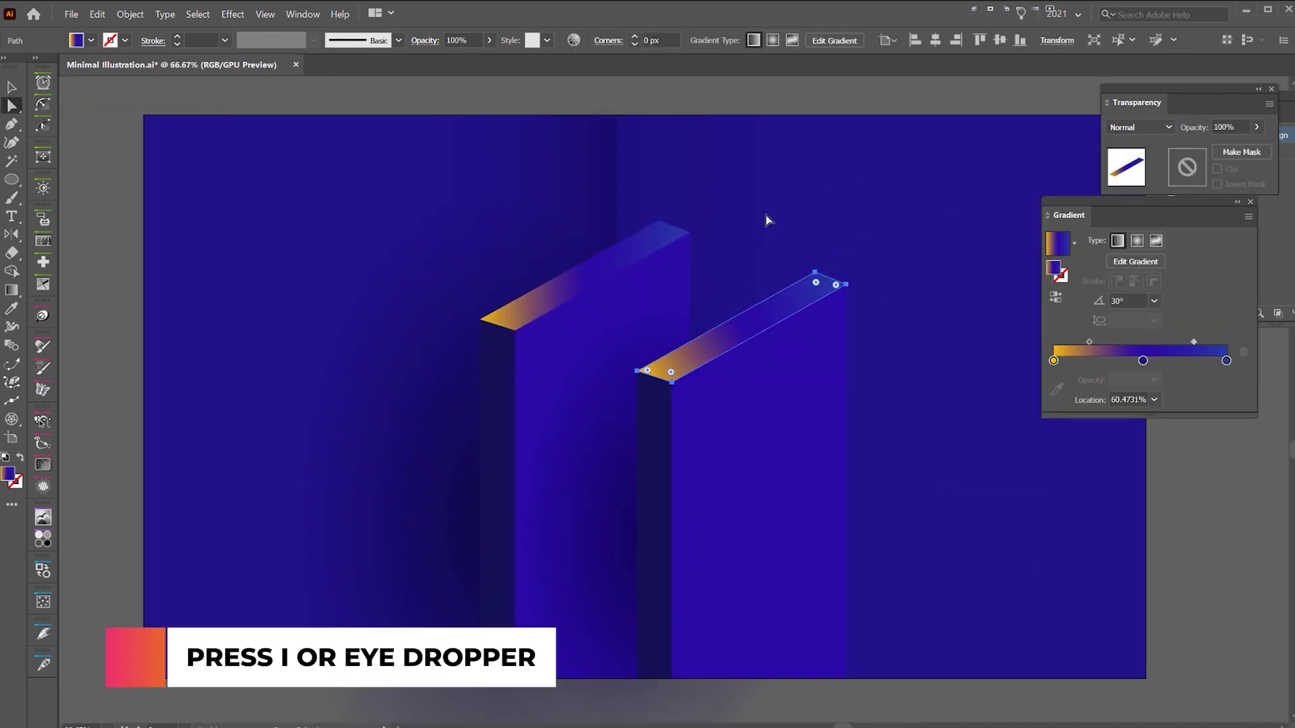
{"action": "left_click", "coordinate": [766, 216]}
{"action": "scroll", "coordinate": [766, 216], "scroll_direction": "down", "scroll_amount": 2}
{"action": "left_click_drag", "start_coordinate": [766, 216], "coordinate": [789, 324]}
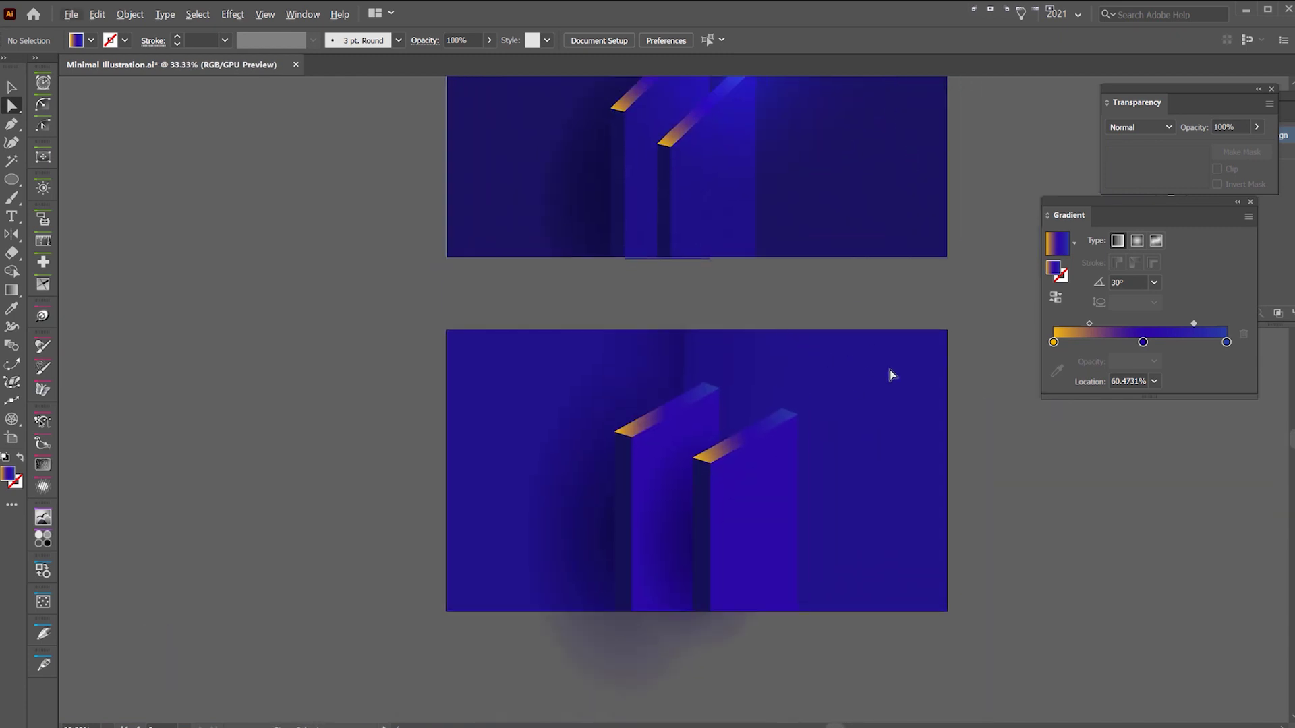
{"action": "scroll", "coordinate": [812, 313], "scroll_direction": "up", "scroll_amount": 5}
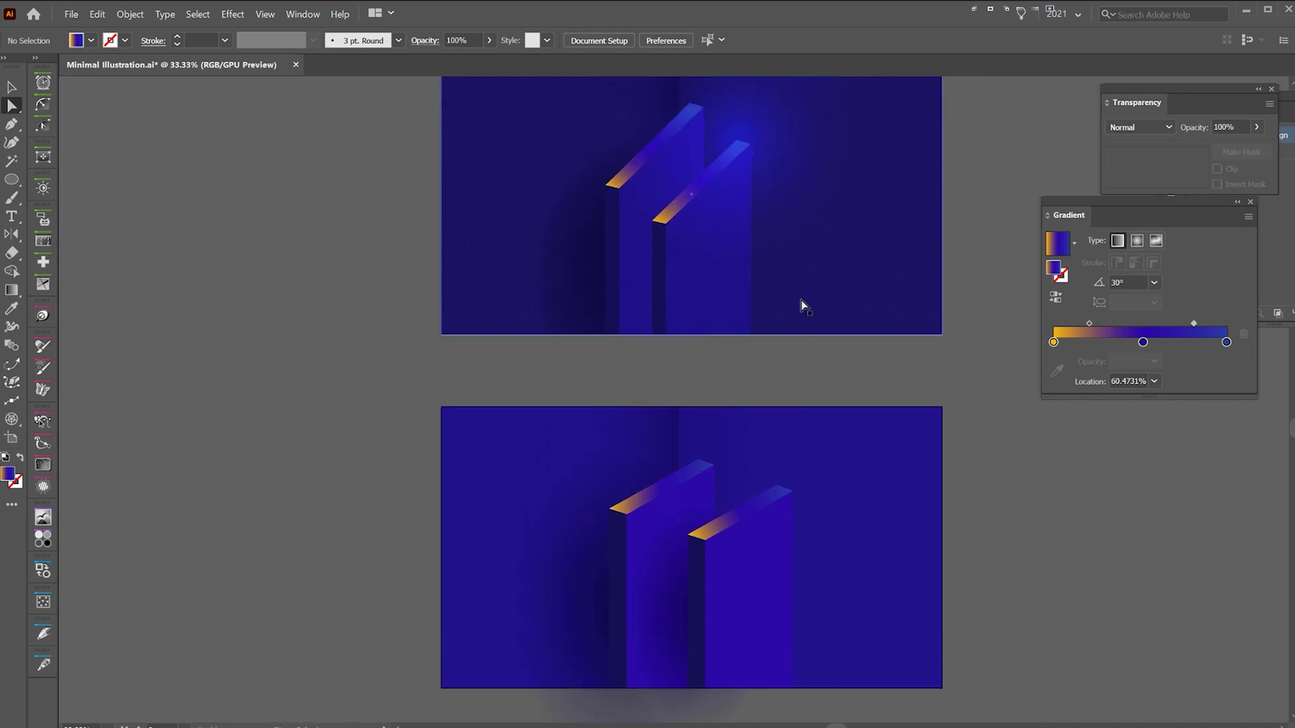
- Draw a circle centred on the front block's upper back corner, filled with the shadow ellipse's radial gradient
{"action": "left_click", "coordinate": [758, 226]}
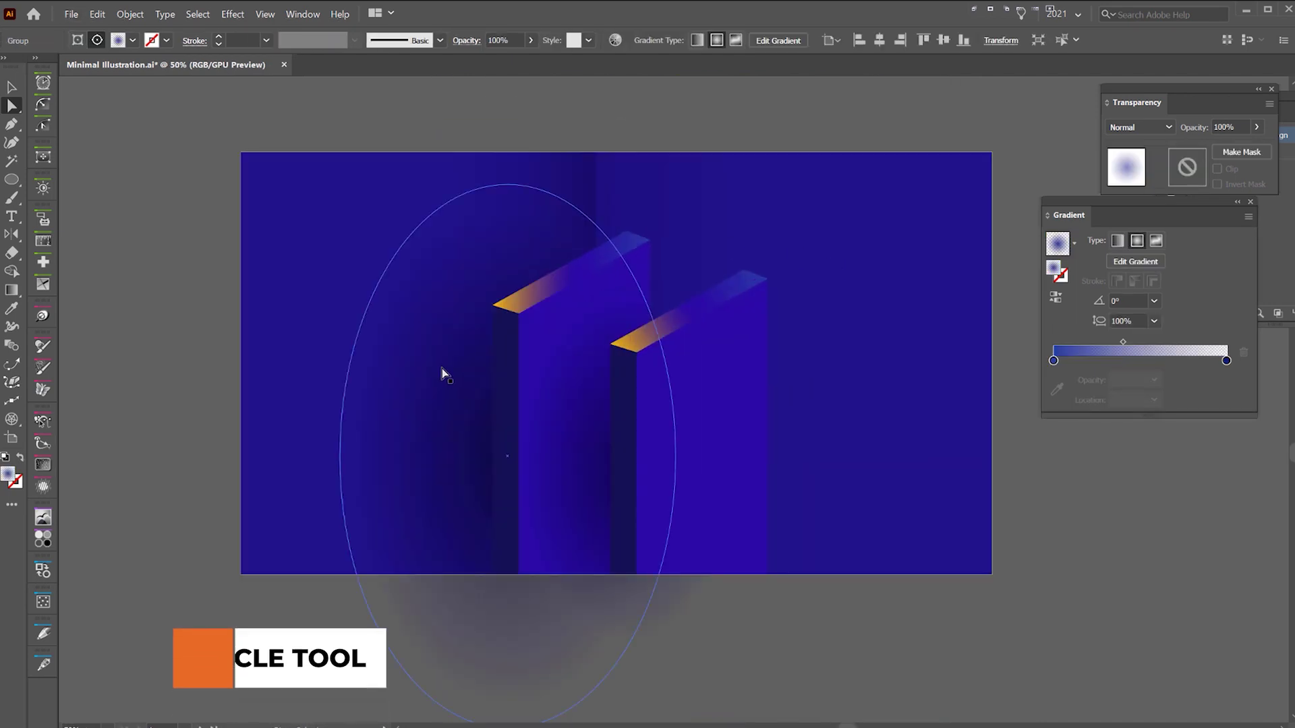
{"action": "mouse_move", "coordinate": [443, 370]}
{"action": "left_mouse_down"}
{"action": "mouse_move", "coordinate": [426, 375]}
{"action": "mouse_move", "coordinate": [439, 375]}
{"action": "left_mouse_up"}
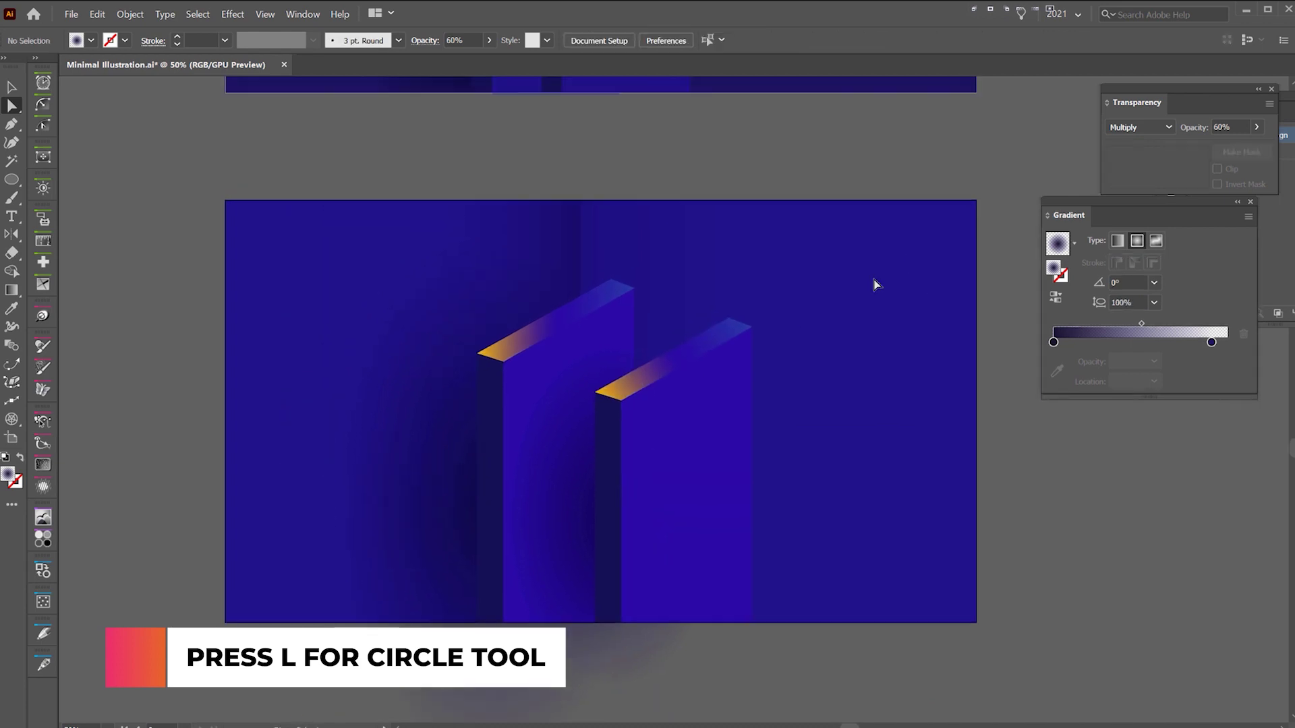
{"action": "key", "text": "l"}
{"action": "left_click_drag", "start_coordinate": [744, 328], "coordinate": [859, 378]}
{"action": "scroll", "coordinate": [783, 317], "scroll_direction": "up", "scroll_amount": 2}
{"action": "key", "text": "v"}
- Raise the opacity of the circle's outer gradient stop to 100% and bring it back to 0%
{"action": "left_click", "coordinate": [1212, 362]}
{"action": "left_click_drag", "start_coordinate": [1179, 200], "coordinate": [917, 236]}
{"action": "left_click_drag", "start_coordinate": [868, 415], "coordinate": [849, 416]}
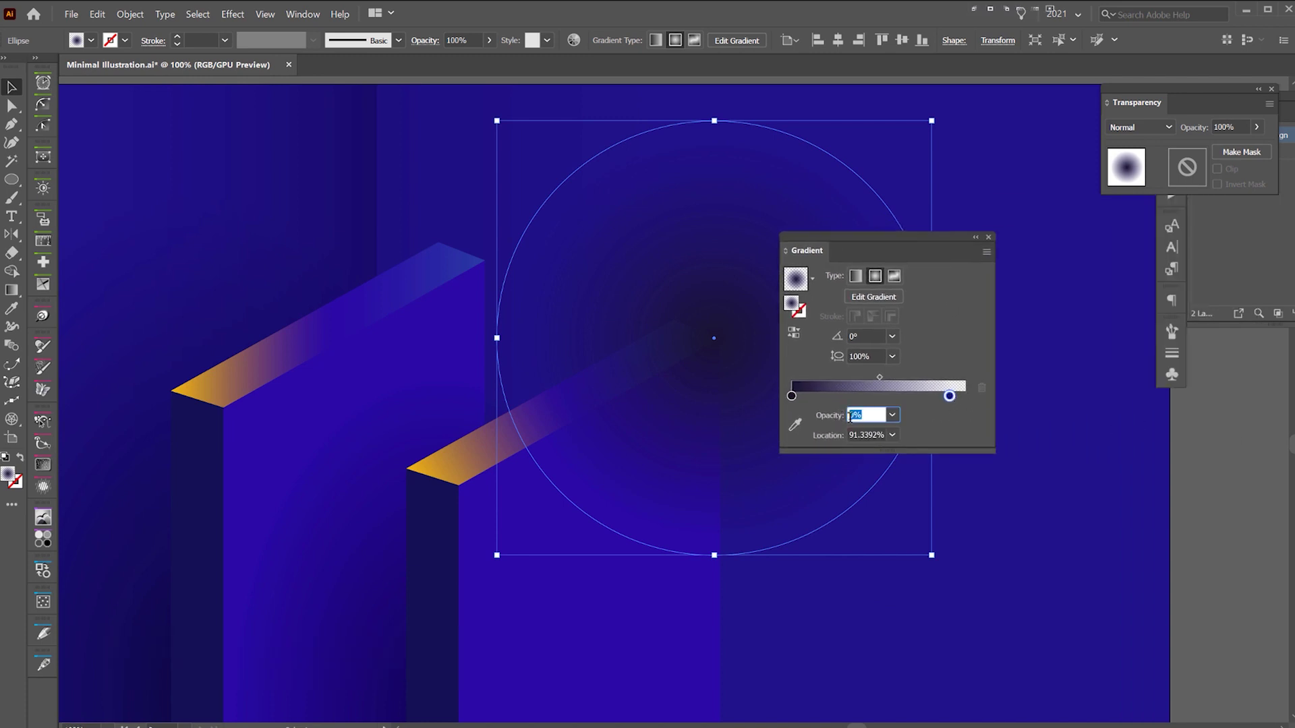
{"action": "key", "text": "shift+Up"}
{"action": "key", "text": "shift+Up"}
{"action": "key", "text": "shift+Up"}
{"action": "key", "text": "shift+Up"}
{"action": "key", "text": "shift+Up"}
{"action": "key", "text": "shift+Up"}
{"action": "key", "text": "shift+Up"}
{"action": "key", "text": "shift+Up"}
{"action": "key", "text": "shift+Up"}
{"action": "key", "text": "shift+Up"}
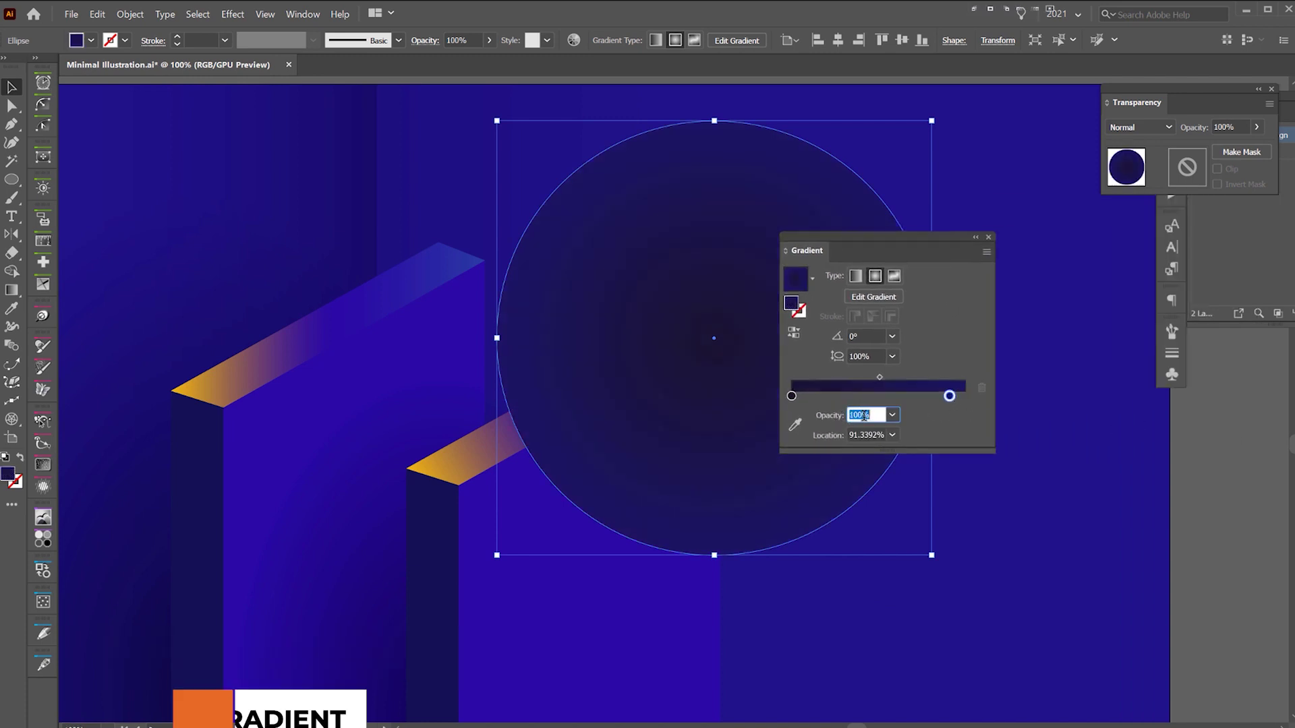
{"action": "key", "text": "shift+Down"}
{"action": "key", "text": "shift+Down"}
{"action": "key", "text": "shift+Down"}
{"action": "key", "text": "shift+Down"}
{"action": "key", "text": "shift+Down"}
{"action": "key", "text": "shift+Down"}
{"action": "key", "text": "shift+Down"}
{"action": "key", "text": "shift+Down"}
{"action": "key", "text": "shift+Down"}
{"action": "key", "text": "shift+Down"}
- Recolour the circle's centre gradient stop with the bright violet-blue
{"action": "left_click", "coordinate": [791, 396]}
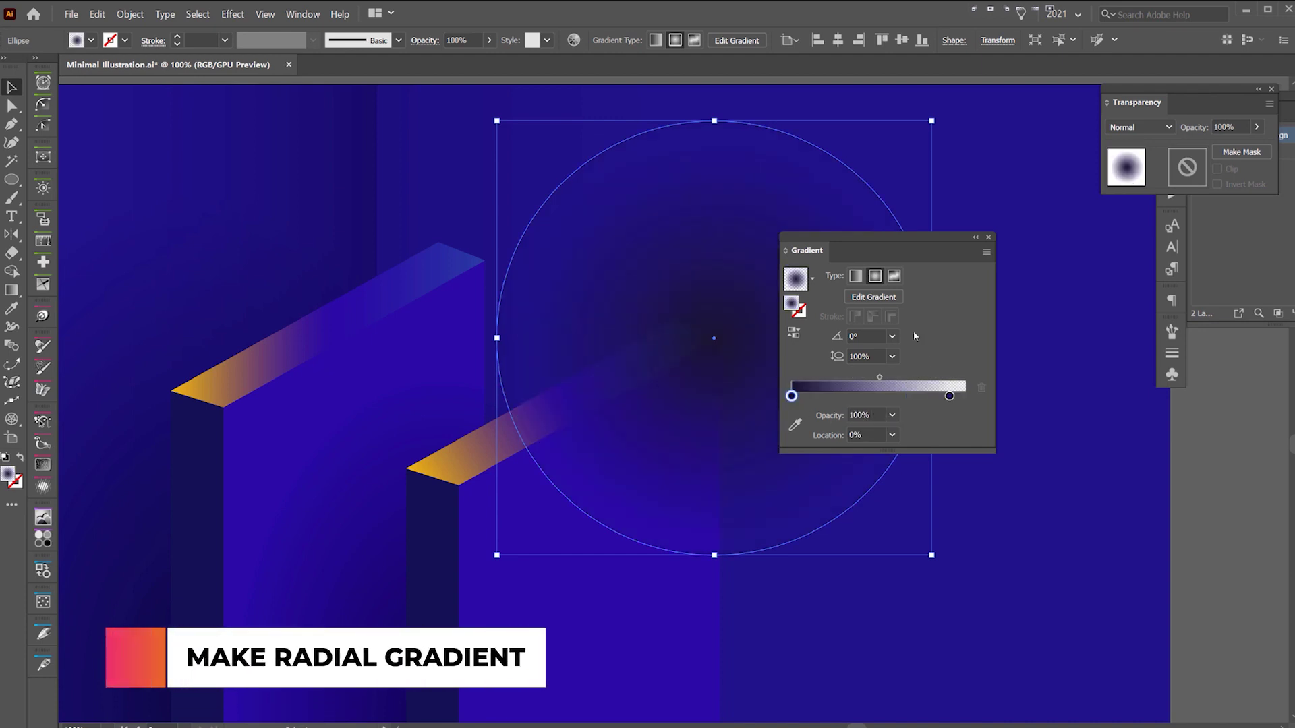
{"action": "left_click_drag", "start_coordinate": [912, 238], "coordinate": [1020, 262]}
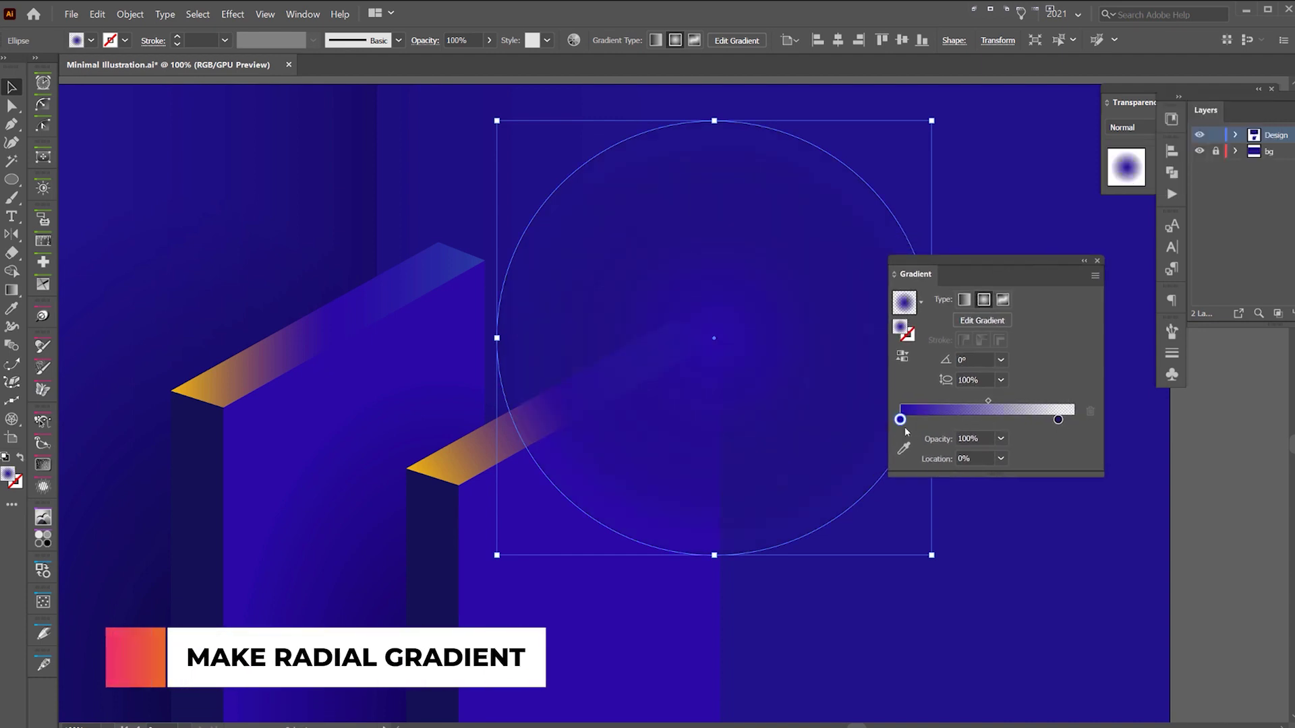
{"action": "scroll", "coordinate": [723, 373], "scroll_direction": "up", "scroll_amount": 2}
{"action": "scroll", "coordinate": [713, 332], "scroll_direction": "down", "scroll_amount": 1}
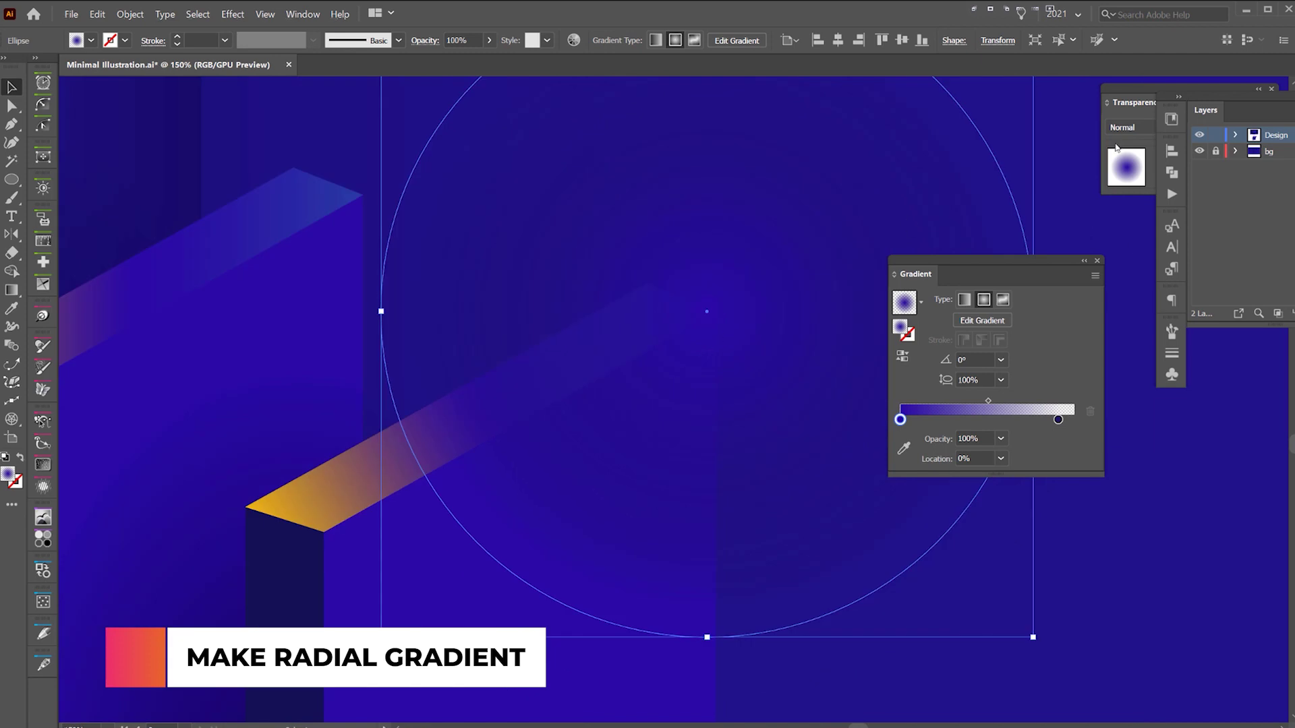
- Set the glow circle's blend mode to Color Dodge and its opacity to 35%
{"action": "left_click_drag", "start_coordinate": [1133, 102], "coordinate": [856, 161]}
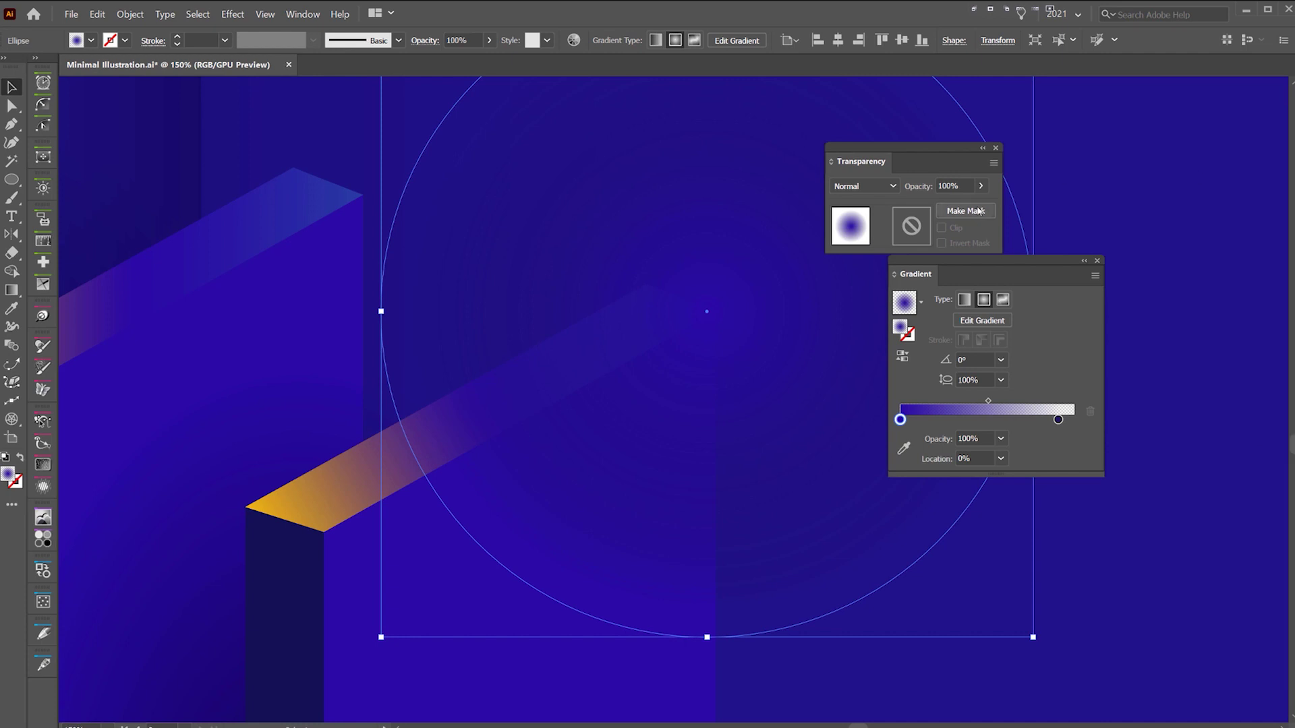
{"action": "left_click_drag", "start_coordinate": [959, 281], "coordinate": [1115, 379]}
{"action": "left_click", "coordinate": [866, 187]}
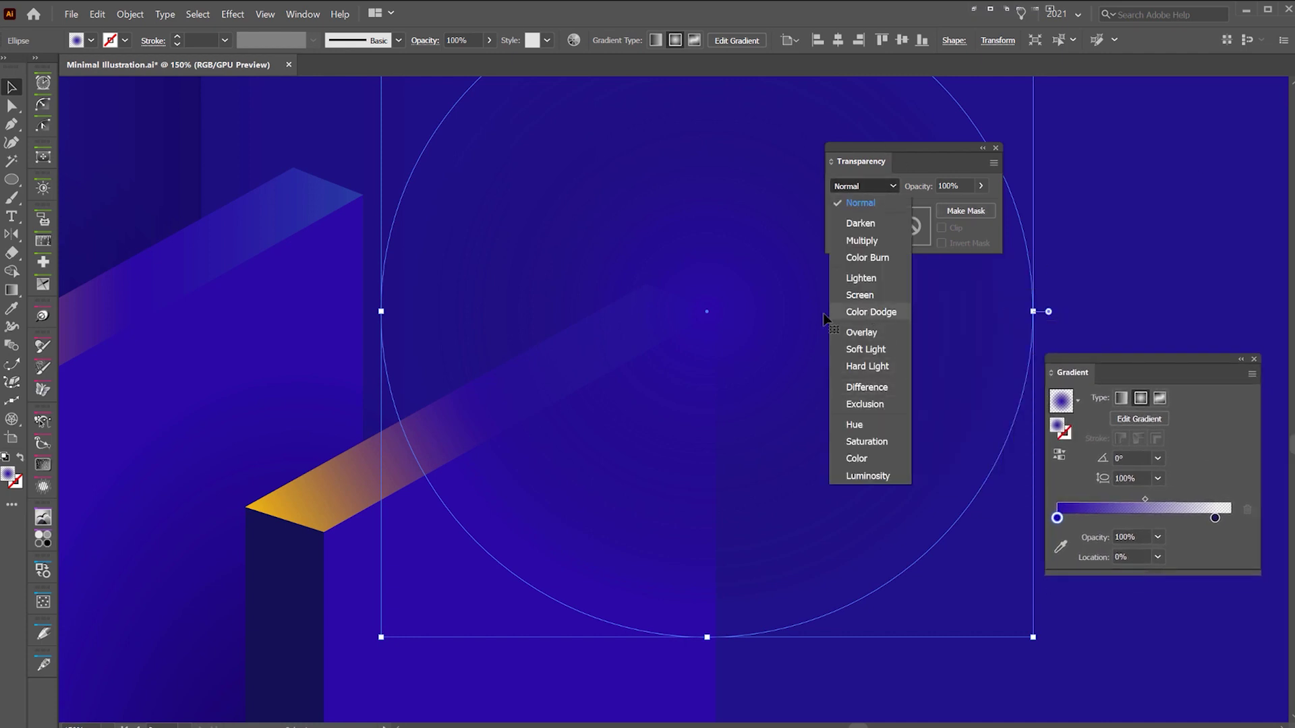
{"action": "left_click", "coordinate": [871, 312]}
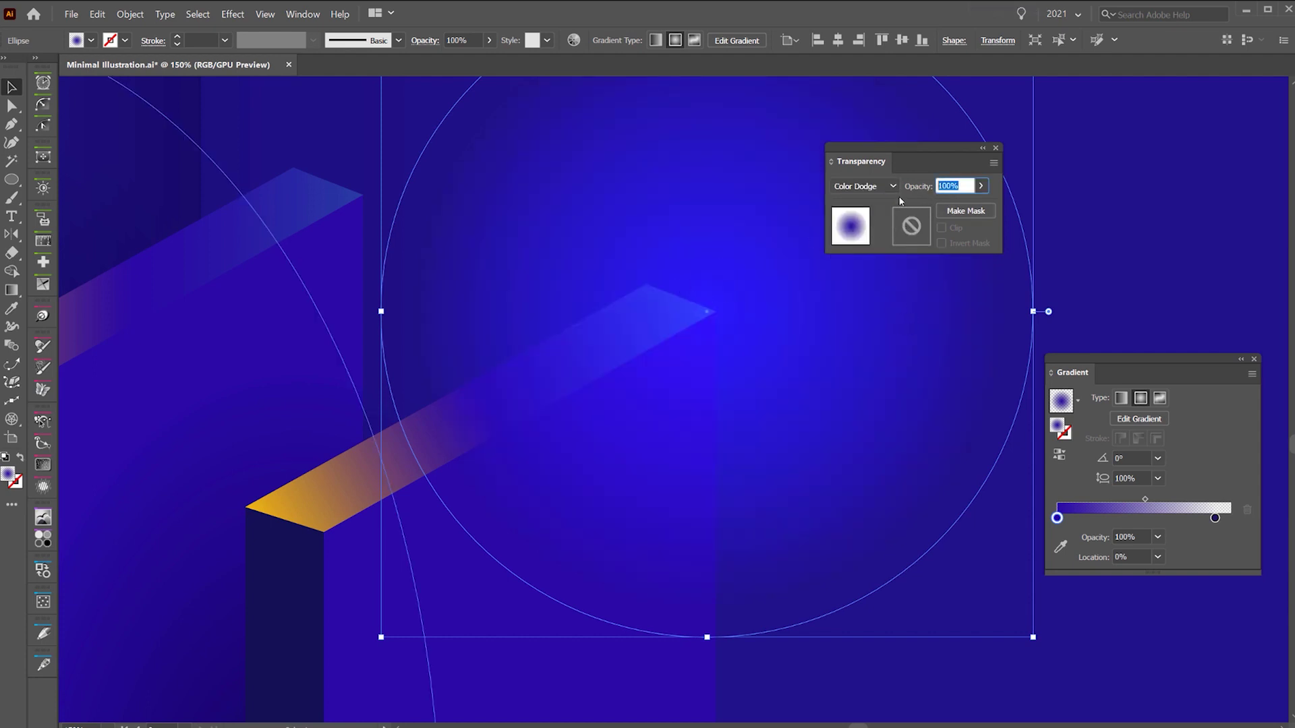
{"action": "type", "text": "30"}
{"action": "key", "text": "Return"}
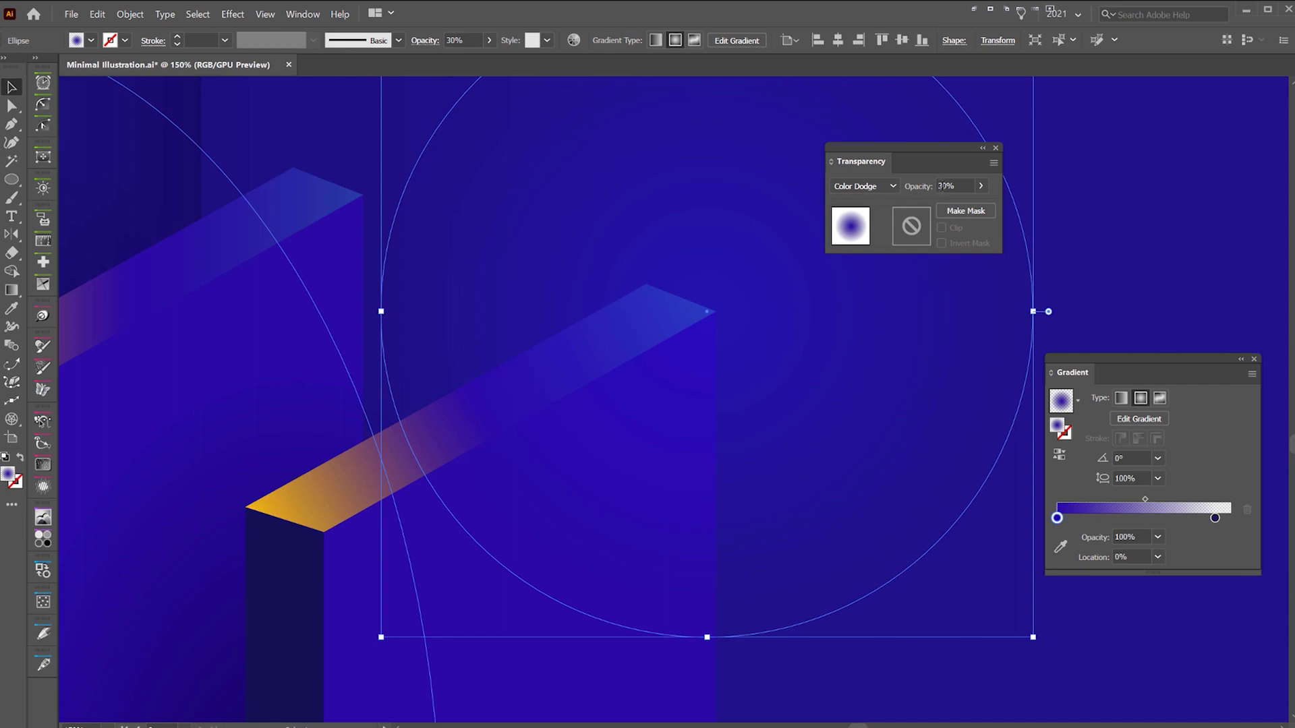
{"action": "left_click", "coordinate": [955, 183]}
{"action": "type", "text": "35"}
{"action": "key", "text": "Return"}
- Shrink the glow circle and move its gradient midpoint closer to the centre stop, comparing it with the reference artwork
{"action": "key", "text": "ctrl+1"}
{"action": "scroll", "coordinate": [712, 261], "scroll_direction": "down", "scroll_amount": 2}
{"action": "left_click_drag", "start_coordinate": [819, 275], "coordinate": [791, 275]}
{"action": "left_click_drag", "start_coordinate": [1145, 499], "coordinate": [1107, 499]}
{"action": "left_click", "coordinate": [704, 100]}
{"action": "scroll", "coordinate": [708, 100], "scroll_direction": "down", "scroll_amount": 2}
{"action": "left_click_drag", "start_coordinate": [708, 131], "coordinate": [732, 362]}
{"action": "scroll", "coordinate": [712, 246], "scroll_direction": "up", "scroll_amount": 1}
{"action": "scroll", "coordinate": [737, 477], "scroll_direction": "up", "scroll_amount": 1}
{"action": "left_click", "coordinate": [737, 476]}
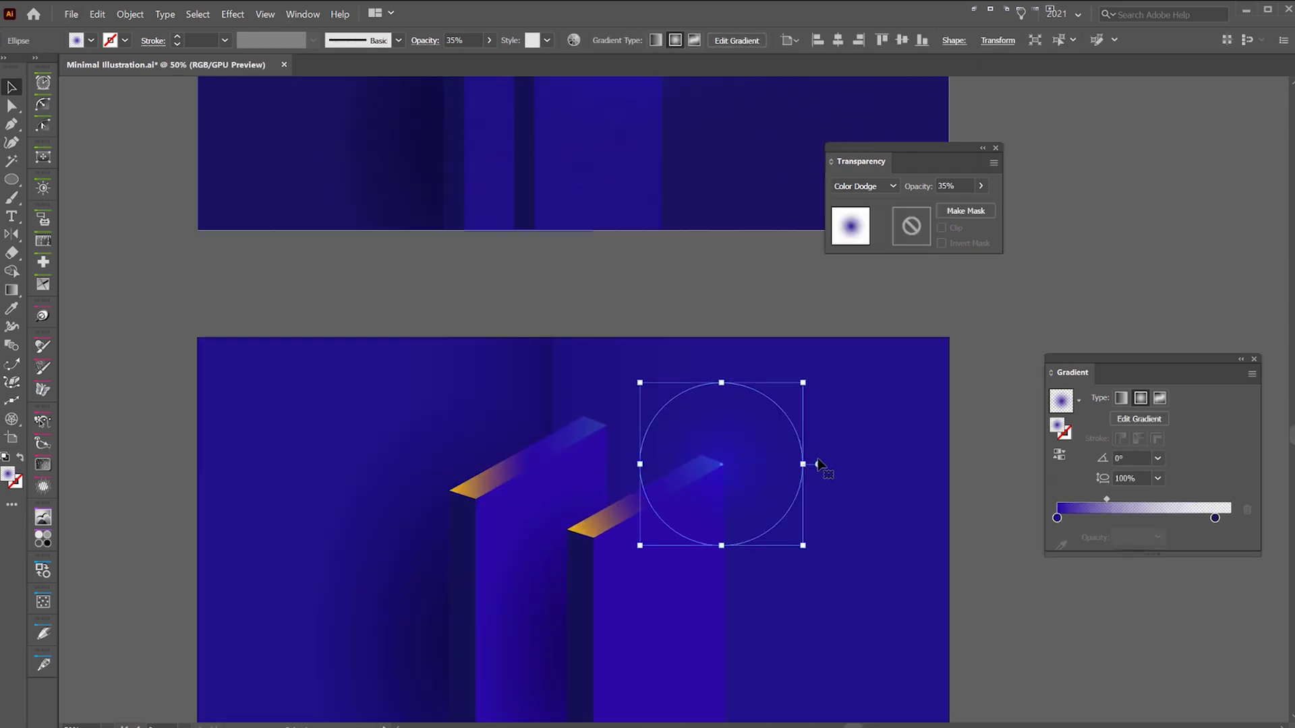
- Enlarge the blue glow circle around the front block's far corner and set its opacity to 70%
{"action": "left_click_drag", "start_coordinate": [803, 464], "coordinate": [824, 464]}
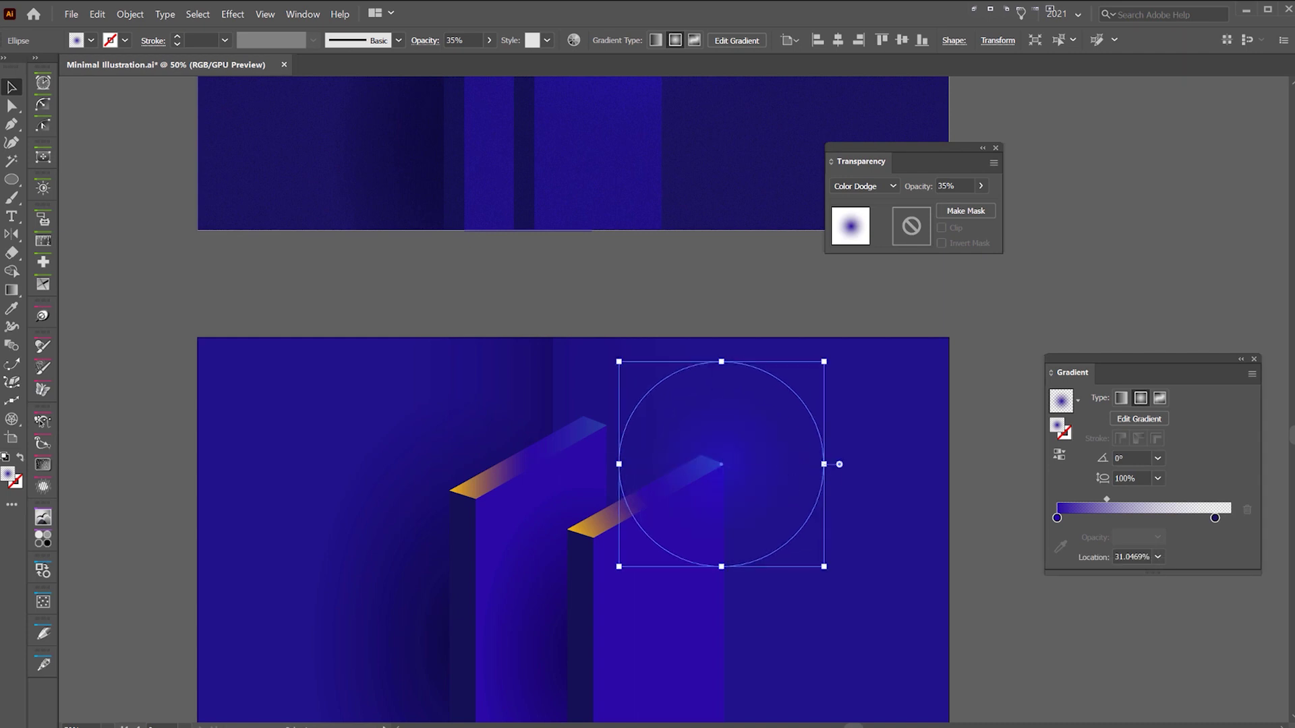
{"action": "left_click", "coordinate": [1057, 518]}
{"action": "scroll", "coordinate": [674, 526], "scroll_direction": "up", "scroll_amount": 1}
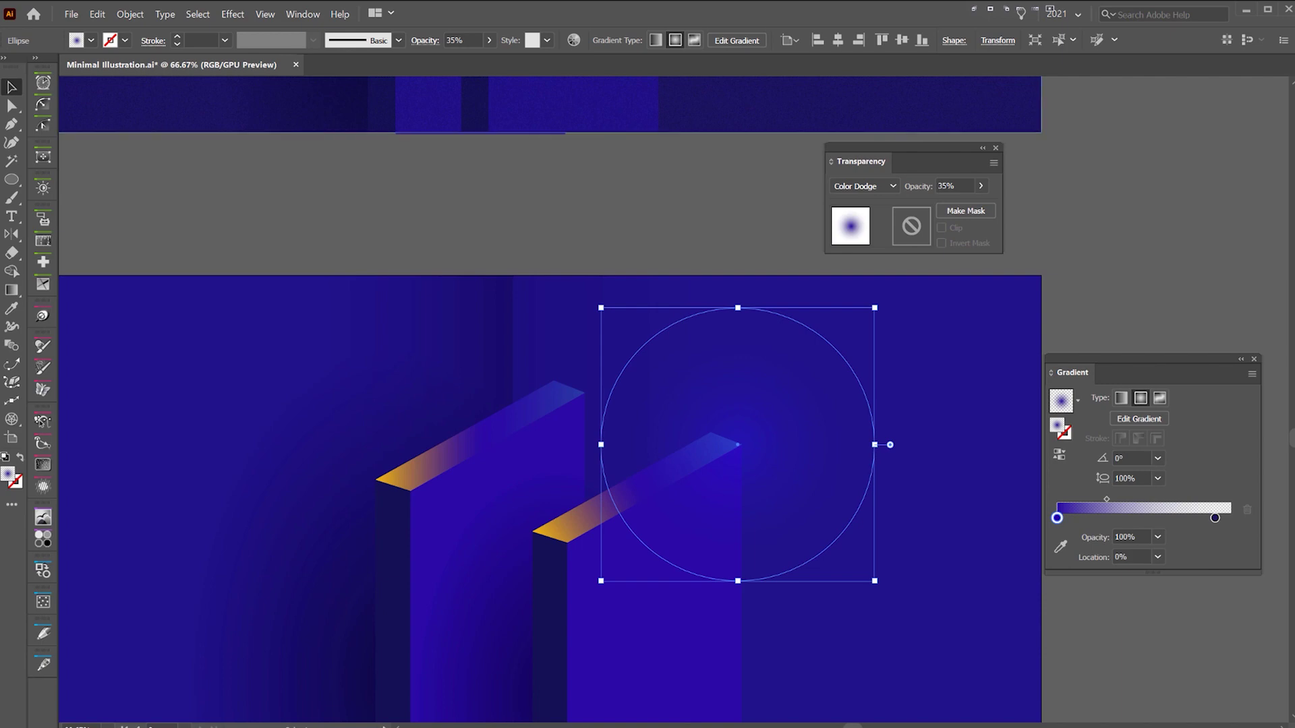
{"action": "left_click_drag", "start_coordinate": [1058, 516], "coordinate": [1057, 517]}
{"action": "key", "text": "ctrl+z"}
{"action": "scroll", "coordinate": [770, 484], "scroll_direction": "up", "scroll_amount": 2}
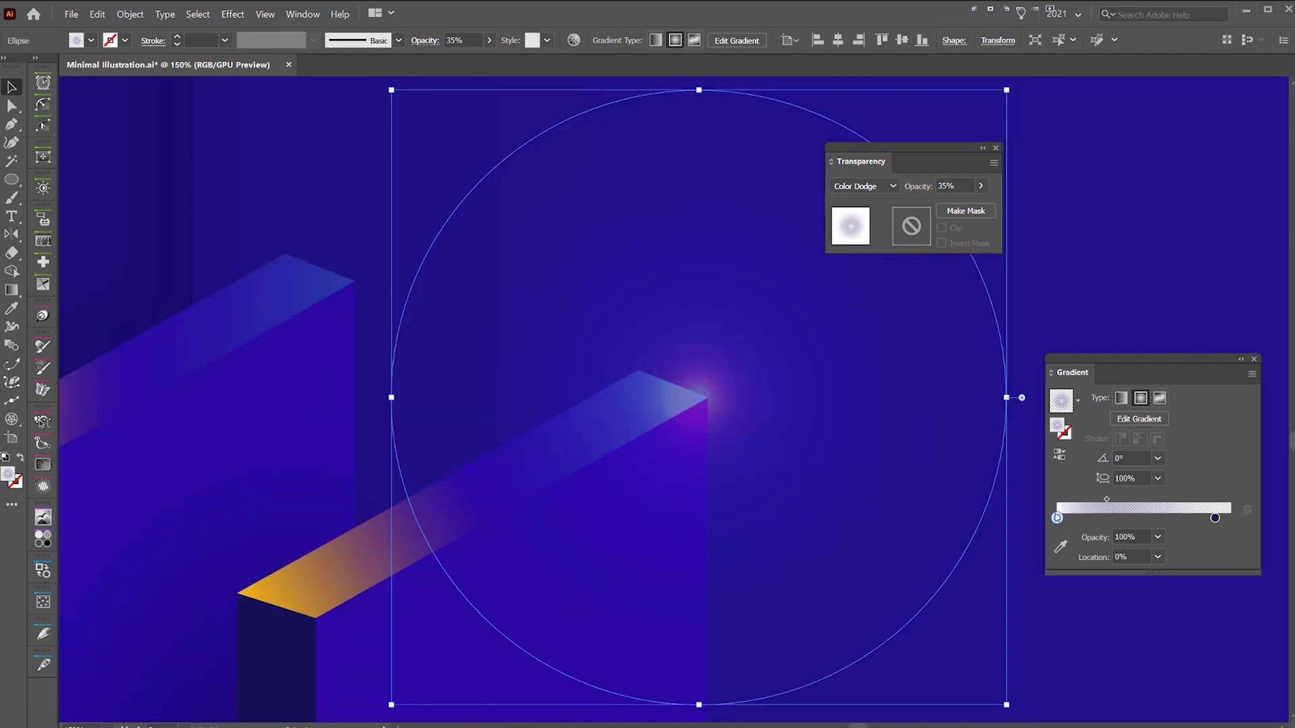
{"action": "key", "text": "ctrl+z"}
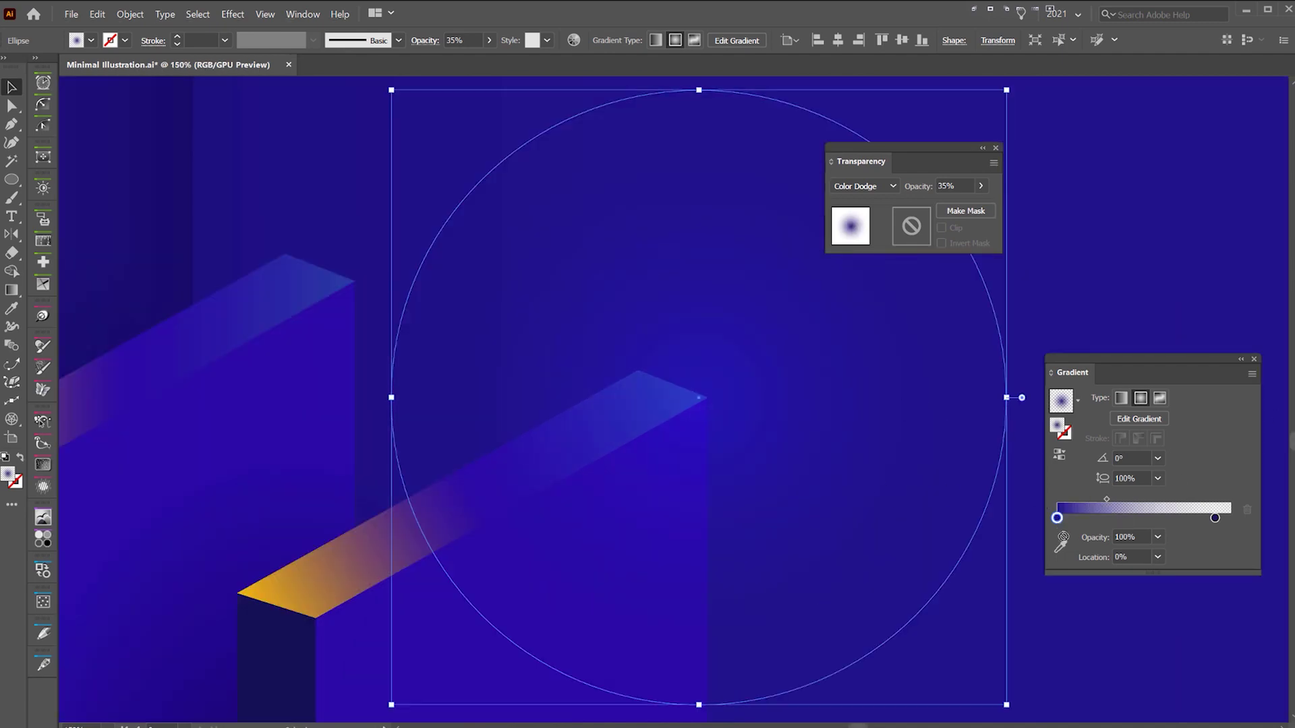
{"action": "scroll", "coordinate": [962, 184], "scroll_direction": "up", "scroll_amount": 5}
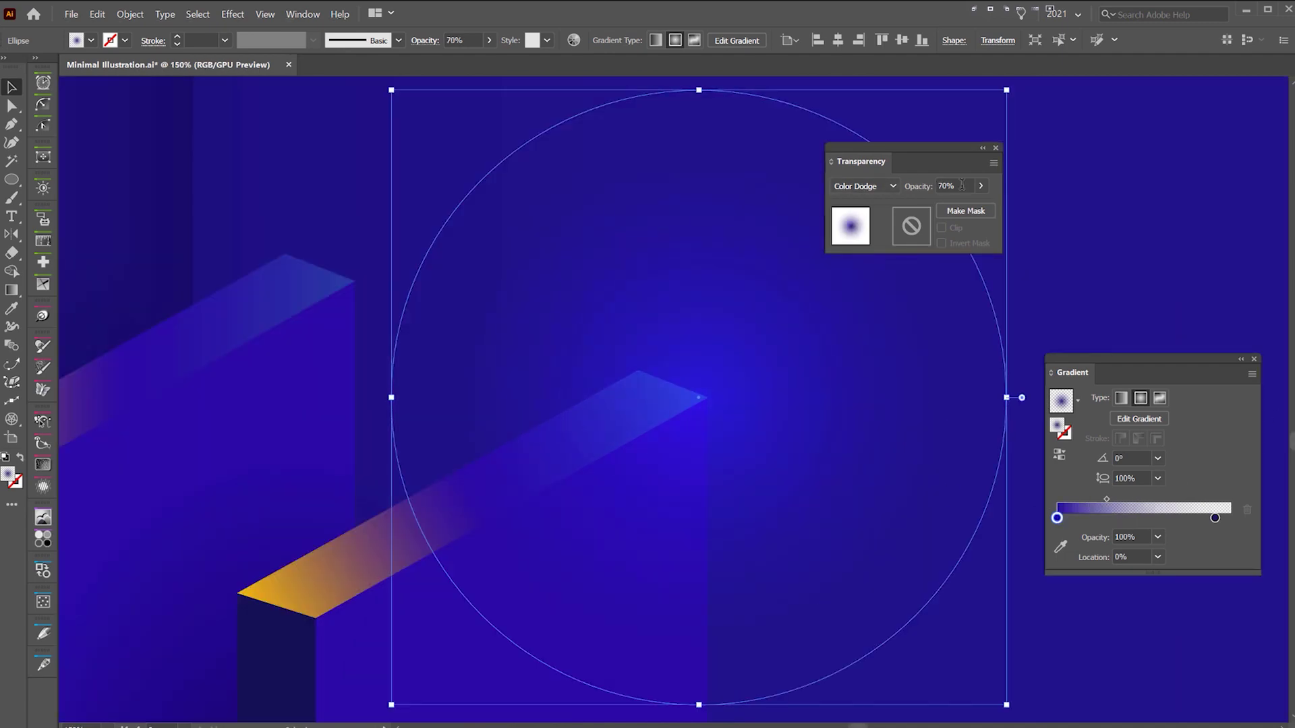
- Unlock the bg layer and recolour the background rectangle with the dark navy
{"action": "scroll", "coordinate": [1079, 213], "scroll_direction": "down", "scroll_amount": 3}
{"action": "left_click", "coordinate": [1077, 226]}
{"action": "left_click_drag", "start_coordinate": [1066, 255], "coordinate": [492, 311]}
{"action": "key", "text": "ctrl+z"}
{"action": "left_click", "coordinate": [1120, 273]}
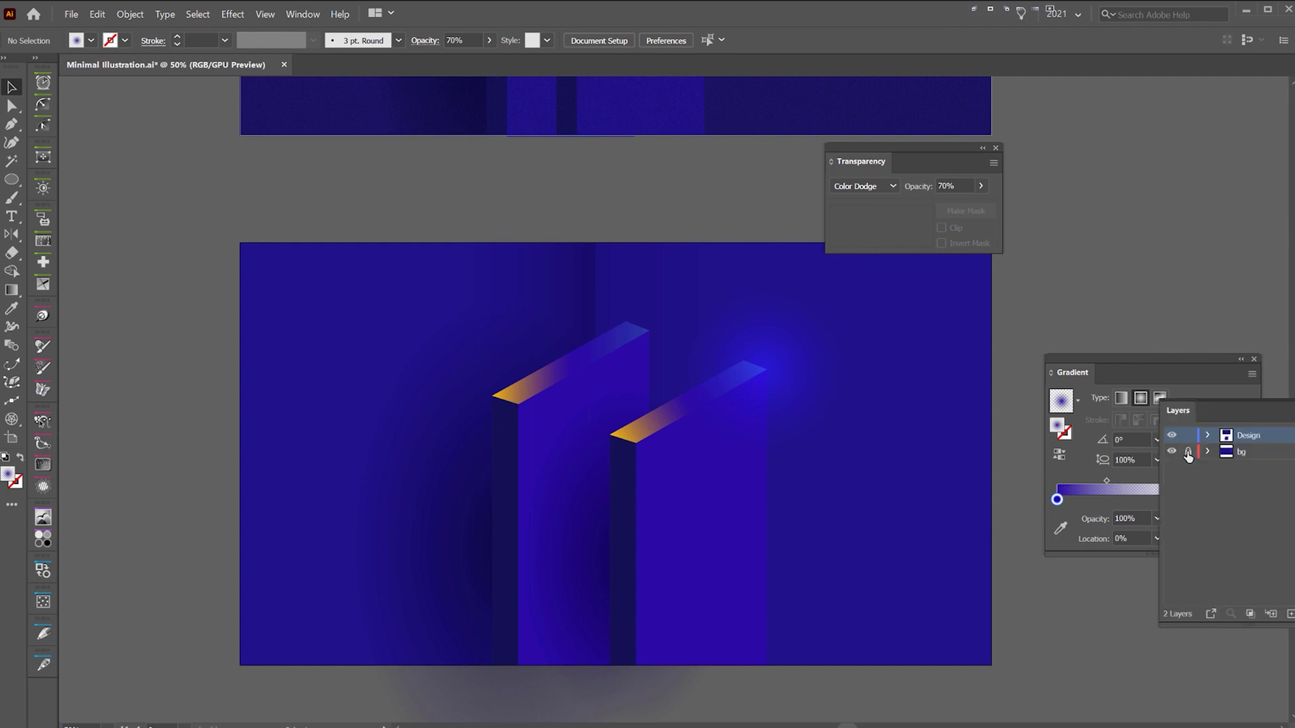
{"action": "left_click", "coordinate": [896, 427]}
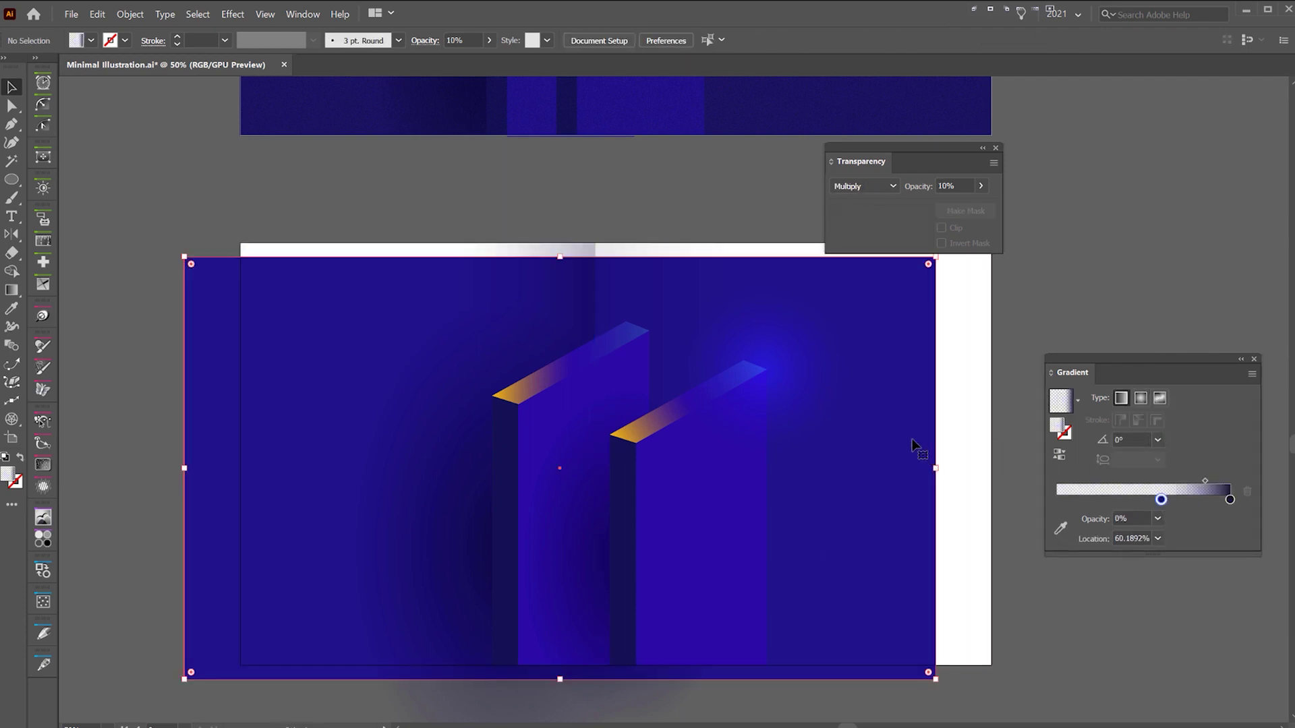
{"action": "key", "text": "ctrl+z"}
{"action": "key", "text": "ctrl+z"}
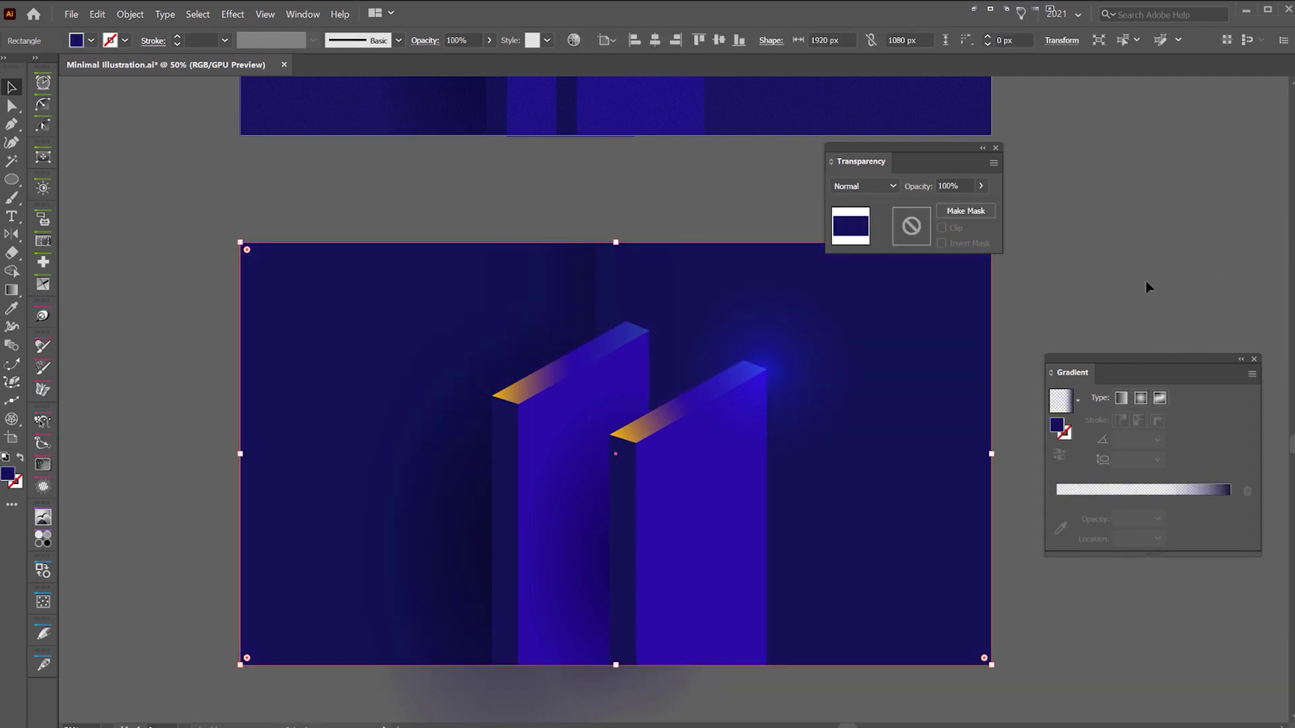
{"action": "left_click", "coordinate": [1112, 250]}
- Duplicate the blue glow circle and centre the copy on the yellow tip of the back block
{"action": "left_click_drag", "start_coordinate": [917, 167], "coordinate": [1135, 188]}
{"action": "left_click", "coordinate": [736, 348]}
{"action": "left_click_drag", "start_coordinate": [866, 369], "coordinate": [900, 371]}
{"action": "left_click_drag", "start_coordinate": [804, 399], "coordinate": [631, 336]}
{"action": "left_click", "coordinate": [941, 161]}
{"action": "scroll", "coordinate": [941, 160], "scroll_direction": "down", "scroll_amount": 2}
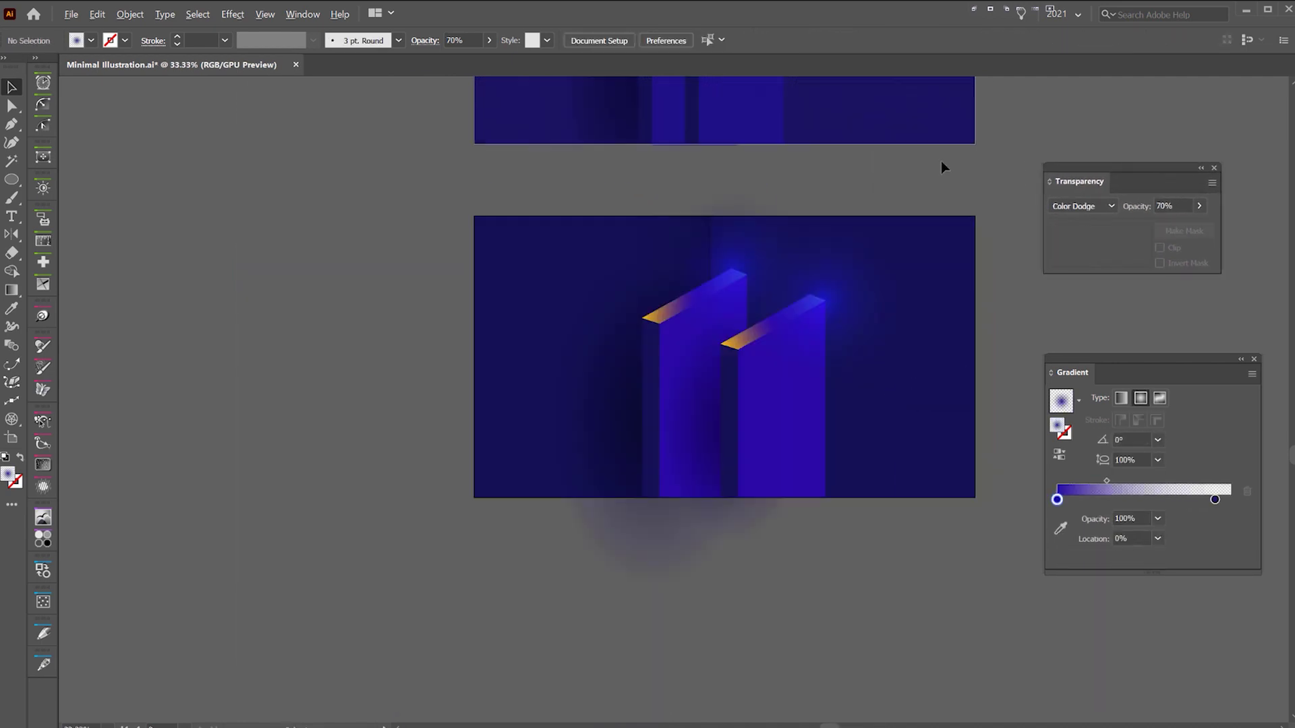
{"action": "scroll", "coordinate": [827, 233], "scroll_direction": "up", "scroll_amount": 2}
{"action": "left_click_drag", "start_coordinate": [808, 236], "coordinate": [667, 318]}
{"action": "scroll", "coordinate": [628, 312], "scroll_direction": "up", "scroll_amount": 2}
{"action": "scroll", "coordinate": [667, 318], "scroll_direction": "up", "scroll_amount": 1}
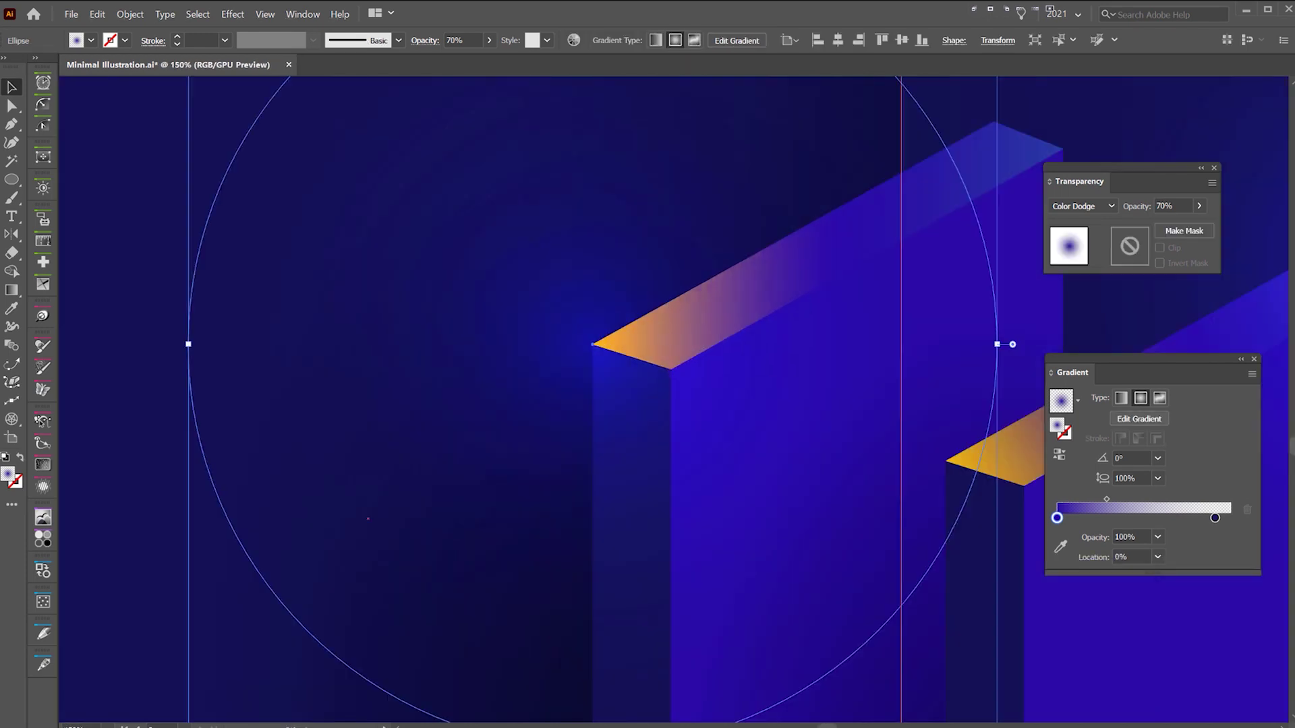
- Recolour the copied glow's centre stop orange-yellow and set its opacity to 40%, shifting the circle further onto the yellow tip
{"action": "left_click_drag", "start_coordinate": [1064, 509], "coordinate": [1056, 520]}
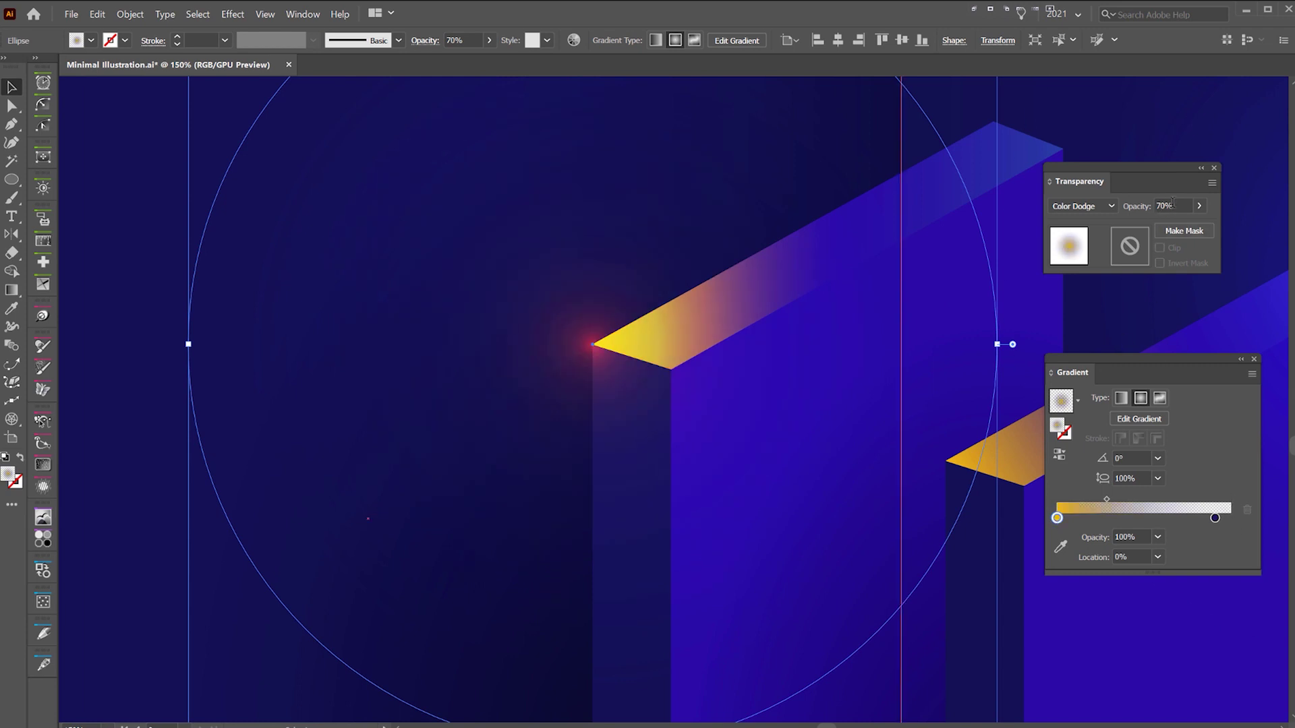
{"action": "scroll", "coordinate": [1174, 203], "scroll_direction": "down", "scroll_amount": 3}
{"action": "left_click_drag", "start_coordinate": [614, 328], "coordinate": [635, 330]}
{"action": "left_click_drag", "start_coordinate": [728, 335], "coordinate": [740, 329]}
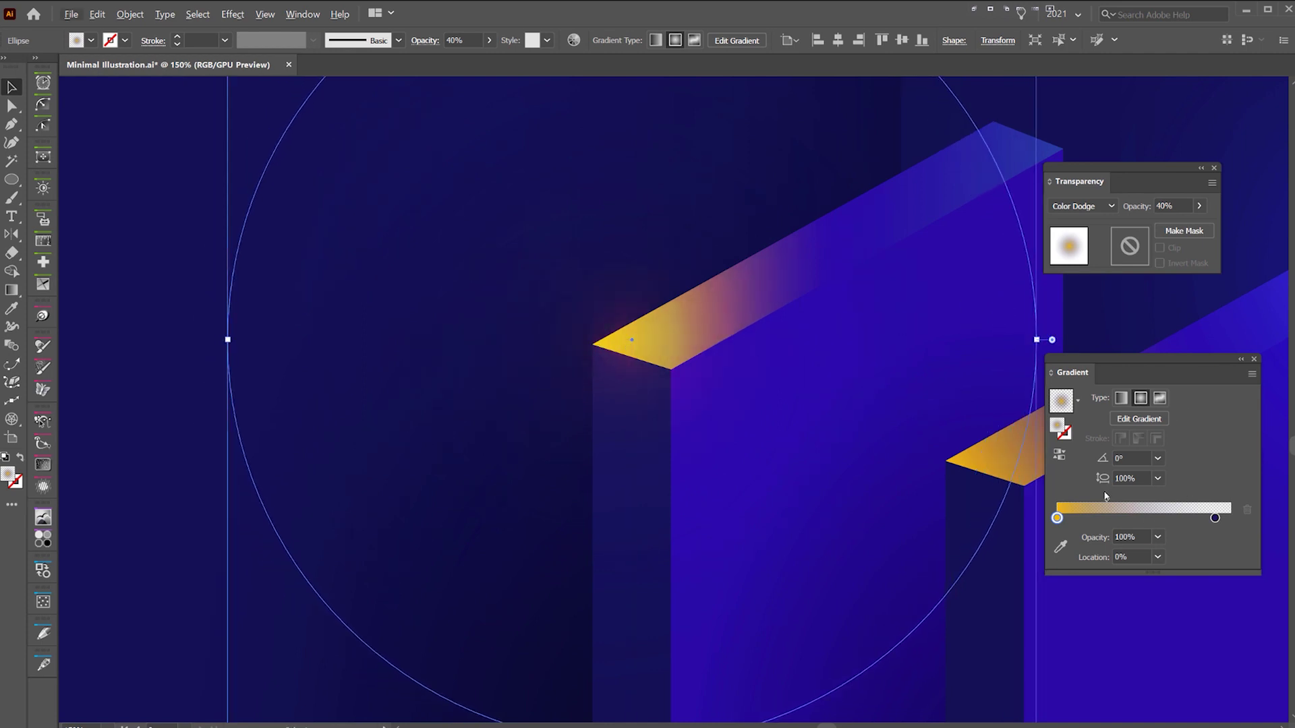
- Move the yellow glow's gradient midpoint outward to about 57% and shrink the circle around the back block's tip
{"action": "left_click_drag", "start_coordinate": [1106, 500], "coordinate": [1147, 499]}
{"action": "scroll", "coordinate": [865, 457], "scroll_direction": "down", "scroll_amount": 5}
{"action": "left_click", "coordinate": [497, 412]}
{"action": "left_click_drag", "start_coordinate": [583, 412], "coordinate": [393, 370]}
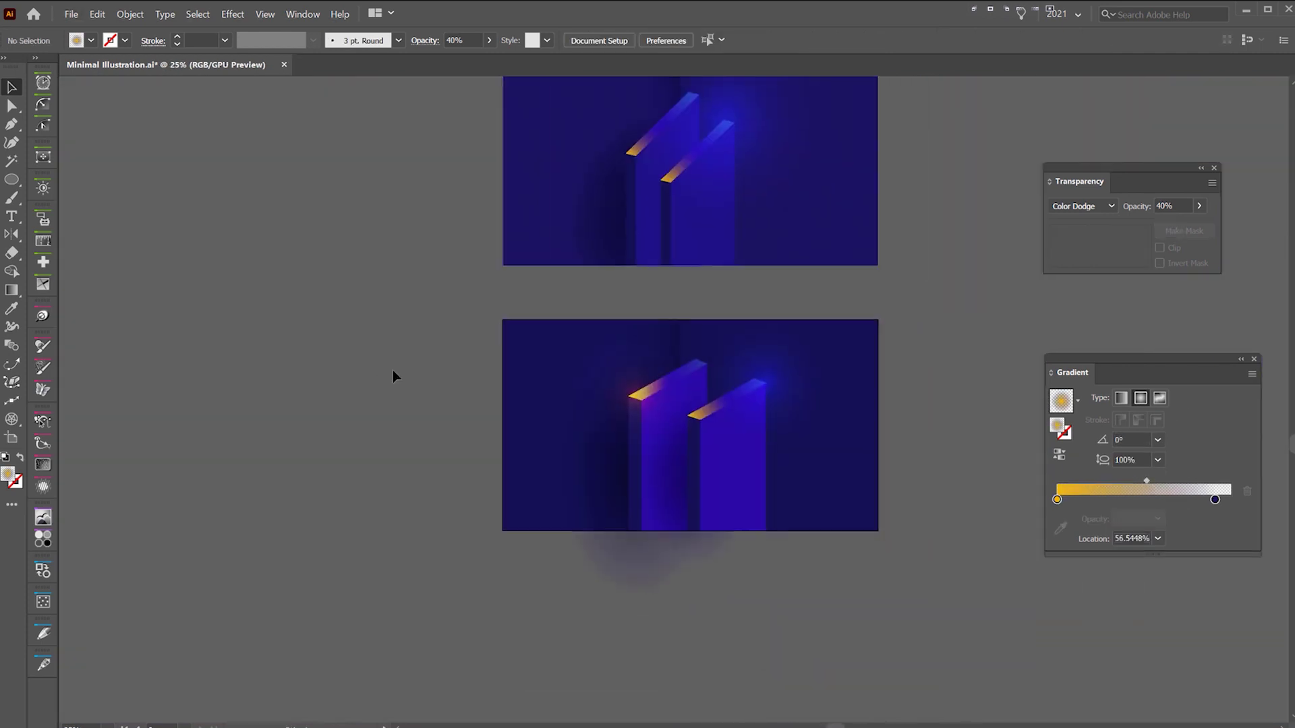
{"action": "key", "text": "ctrl+z"}
{"action": "key", "text": "ctrl+shift+z"}
{"action": "key", "text": "ctrl+z"}
{"action": "scroll", "coordinate": [518, 379], "scroll_direction": "up", "scroll_amount": 3}
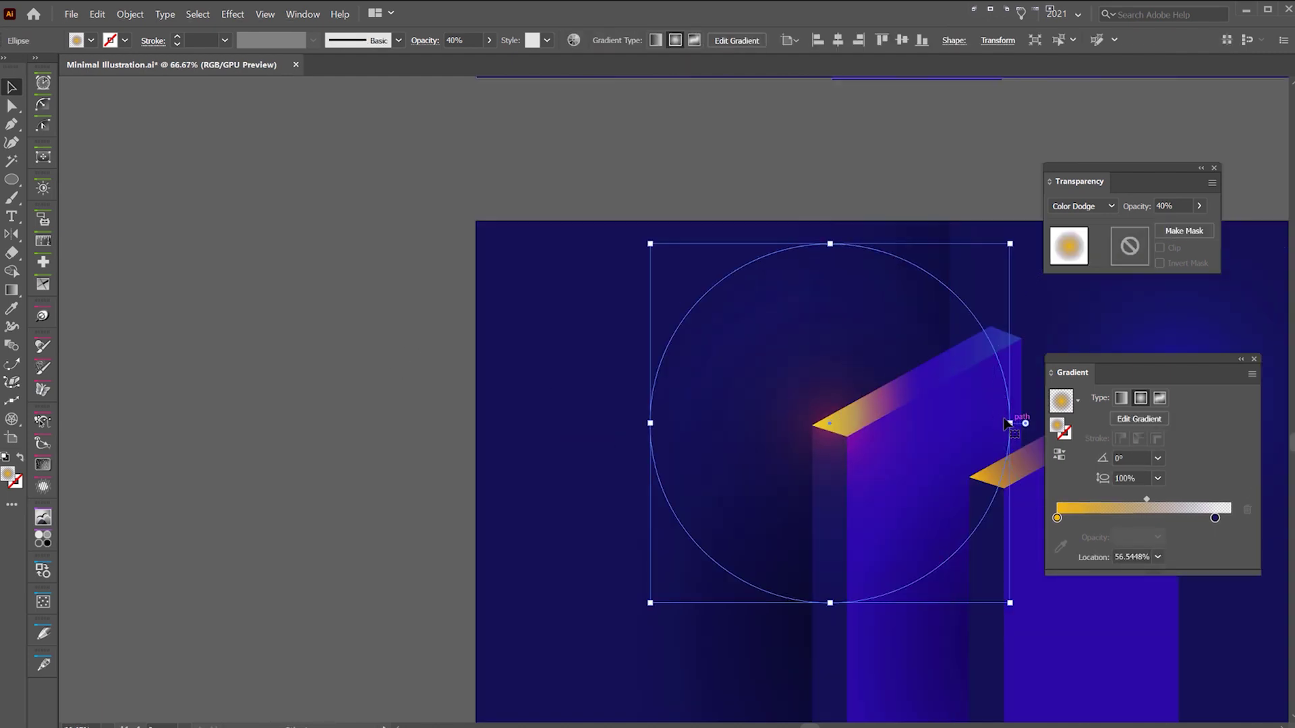
{"action": "left_click_drag", "start_coordinate": [1009, 423], "coordinate": [913, 423]}
{"action": "key", "text": "ctrl+equal"}
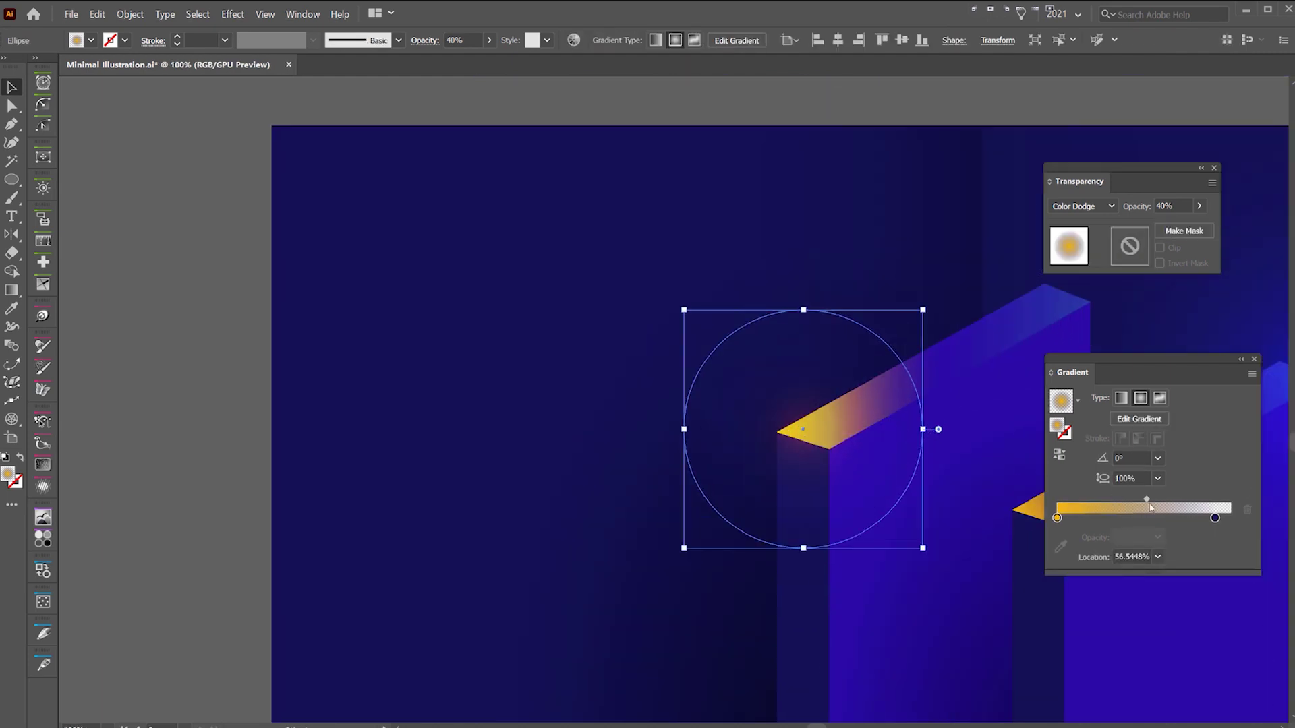
- Enlarge the yellow glow slightly and adjust its gradient, with the outer stop at the end and the midpoint at about 40%
{"action": "left_click_drag", "start_coordinate": [1214, 517], "coordinate": [1170, 500]}
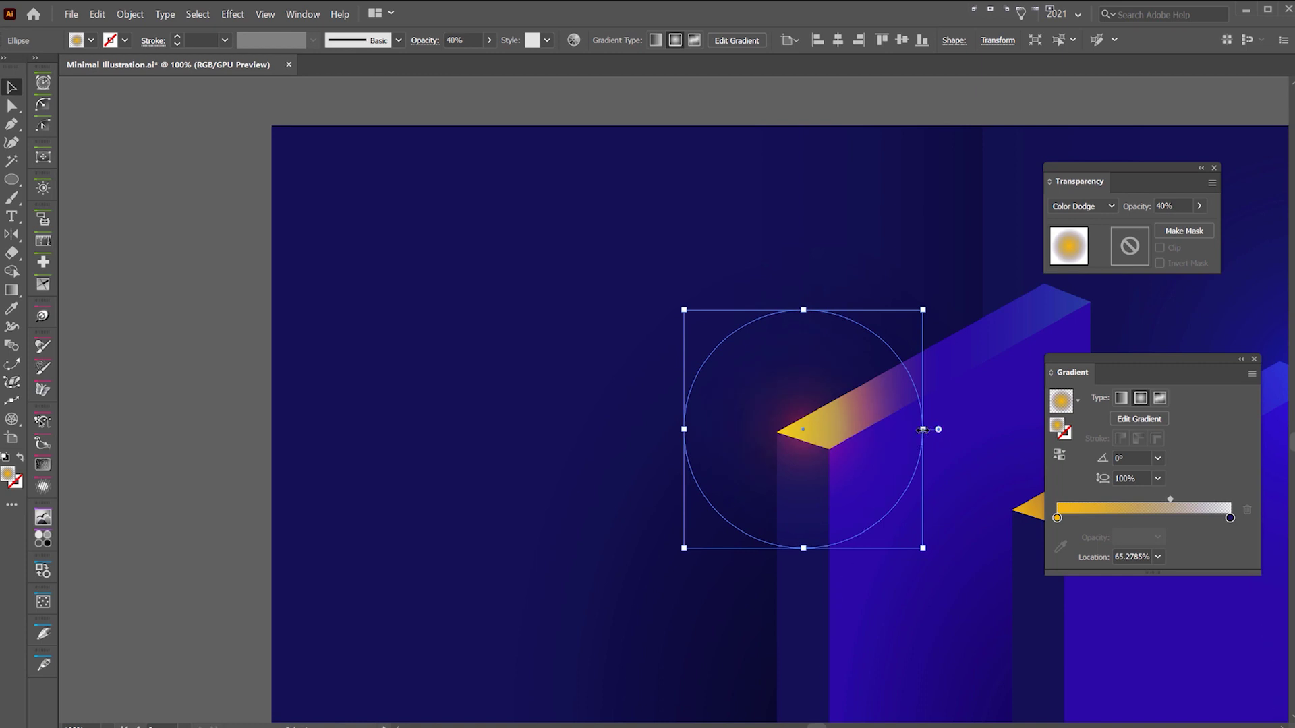
{"action": "left_click_drag", "start_coordinate": [922, 429], "coordinate": [961, 429]}
{"action": "left_click_drag", "start_coordinate": [1170, 500], "coordinate": [1127, 500]}
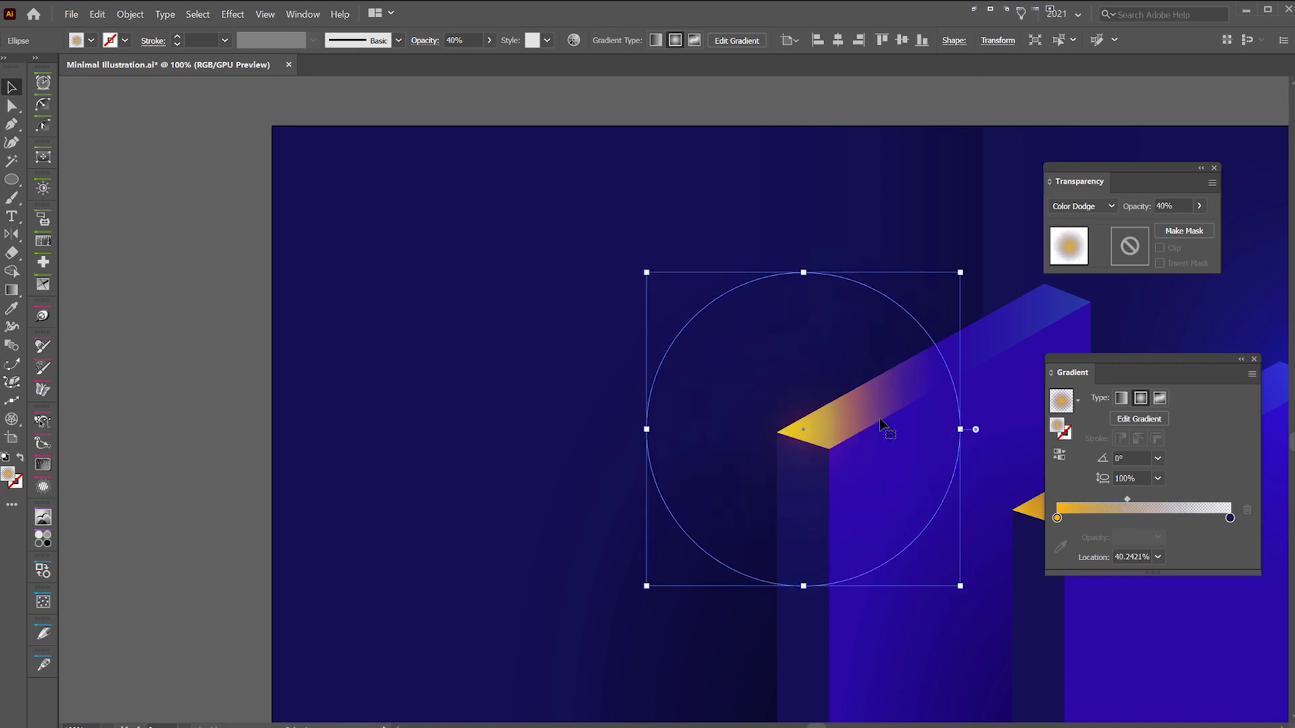
- Check the yellow glow's position over the back block's tip up close and enlarge its circle slightly
{"action": "left_click_drag", "start_coordinate": [888, 432], "coordinate": [893, 394]}
{"action": "scroll", "coordinate": [814, 396], "scroll_direction": "up", "scroll_amount": 5}
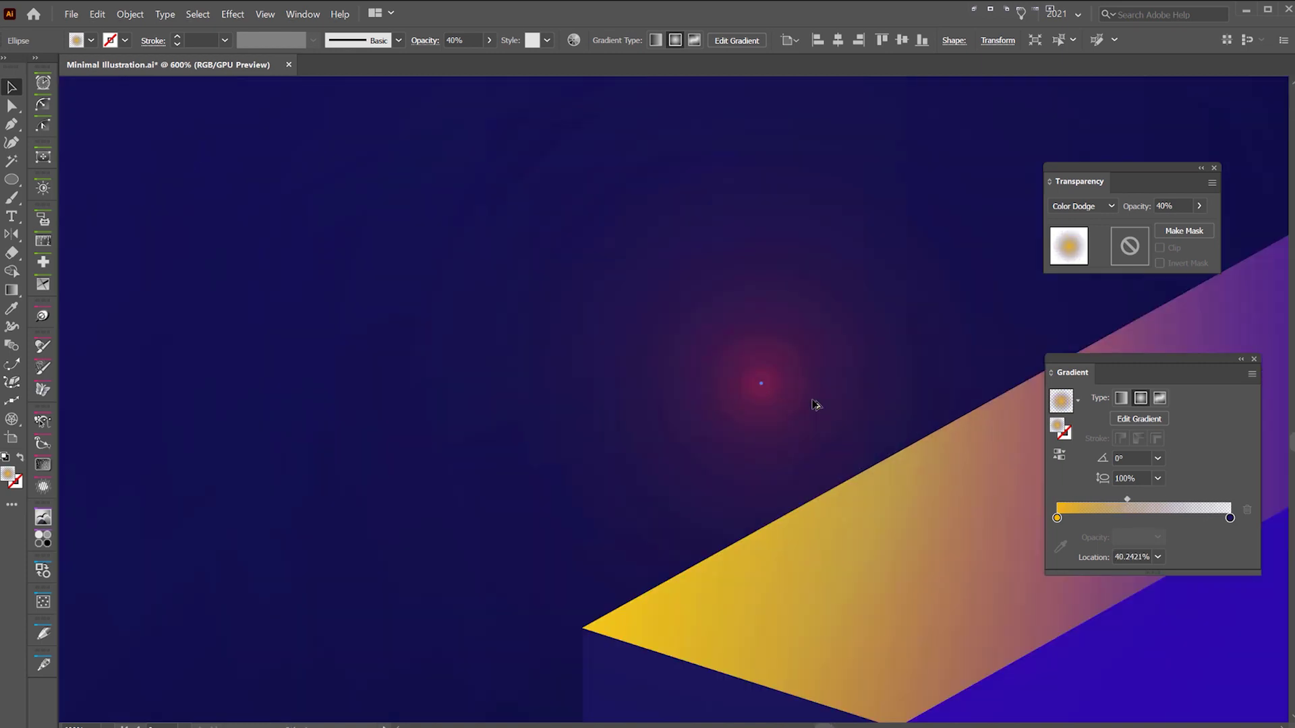
{"action": "scroll", "coordinate": [821, 425], "scroll_direction": "down", "scroll_amount": 2}
{"action": "left_click_drag", "start_coordinate": [793, 459], "coordinate": [738, 382]}
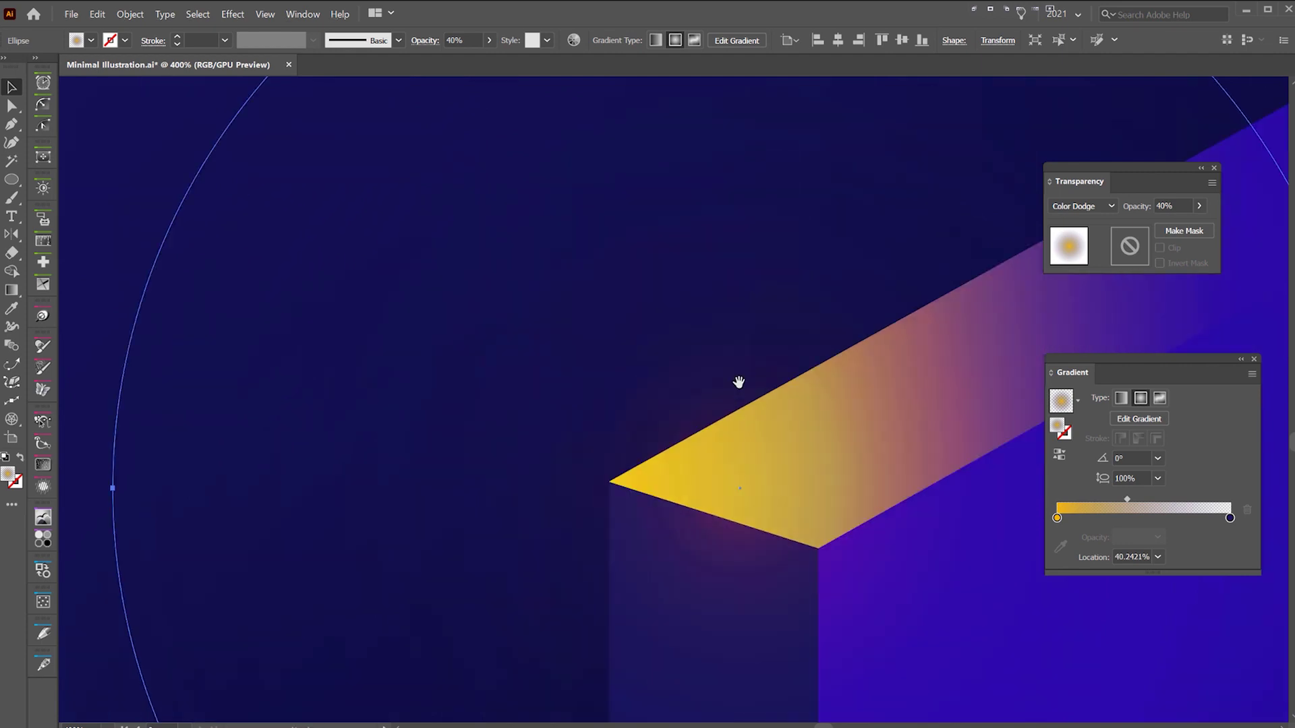
{"action": "key", "text": "ctrl+1"}
{"action": "left_click_drag", "start_coordinate": [742, 249], "coordinate": [739, 233]}
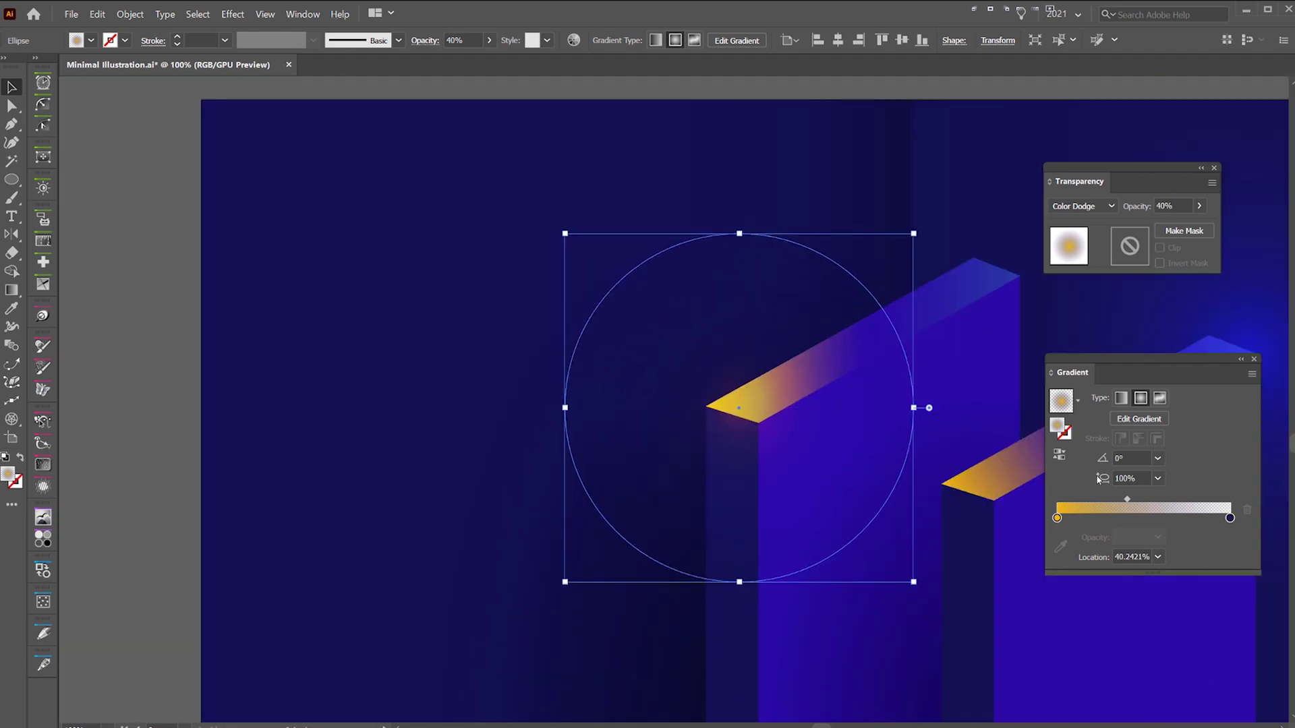
- Move the yellow glow off the block temporarily to compare the artwork with and without it, restoring its position
{"action": "left_click", "coordinate": [338, 340]}
{"action": "scroll", "coordinate": [337, 339], "scroll_direction": "down", "scroll_amount": 3}
{"action": "left_click_drag", "start_coordinate": [451, 338], "coordinate": [319, 329]}
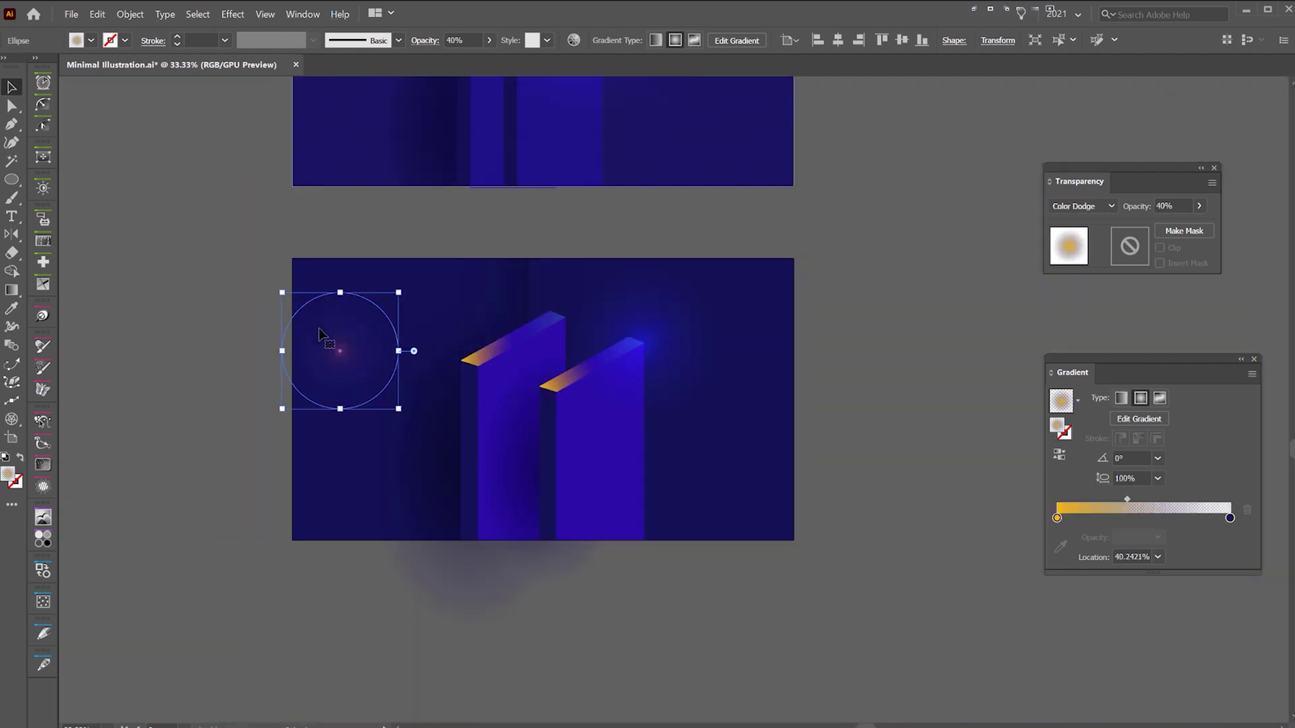
{"action": "key", "text": "ctrl+z"}
{"action": "key", "text": "ctrl+shift+z"}
{"action": "scroll", "coordinate": [334, 364], "scroll_direction": "up", "scroll_amount": 2}
{"action": "key", "text": "ctrl+z"}
{"action": "key", "text": "ctrl+shift+z"}
{"action": "key", "text": "ctrl+z"}
- Nudge the yellow glow slightly on the back block's tip and check the whole artwork with nothing selected
{"action": "left_click", "coordinate": [573, 379]}
{"action": "scroll", "coordinate": [573, 379], "scroll_direction": "up", "scroll_amount": 2}
{"action": "left_click_drag", "start_coordinate": [686, 331], "coordinate": [681, 322]}
{"action": "scroll", "coordinate": [685, 326], "scroll_direction": "down", "scroll_amount": 4}
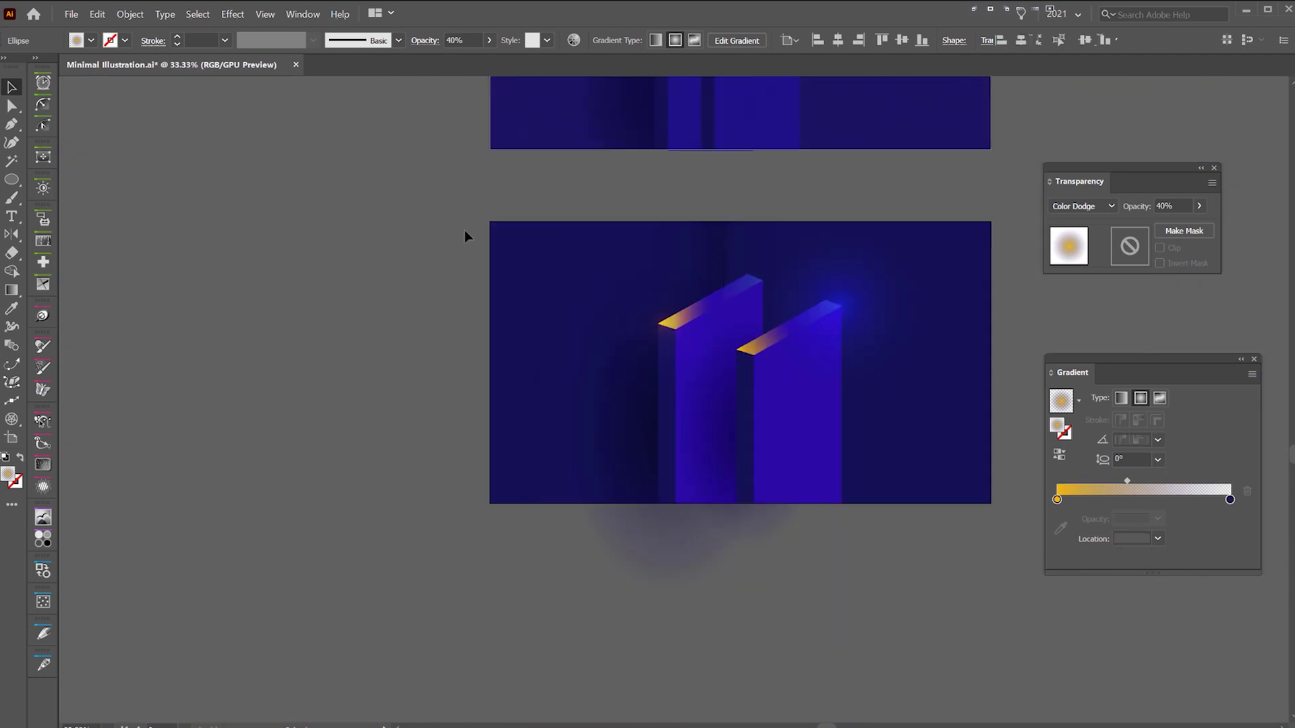
{"action": "left_click", "coordinate": [456, 223]}
{"action": "left_click_drag", "start_coordinate": [615, 267], "coordinate": [409, 335]}
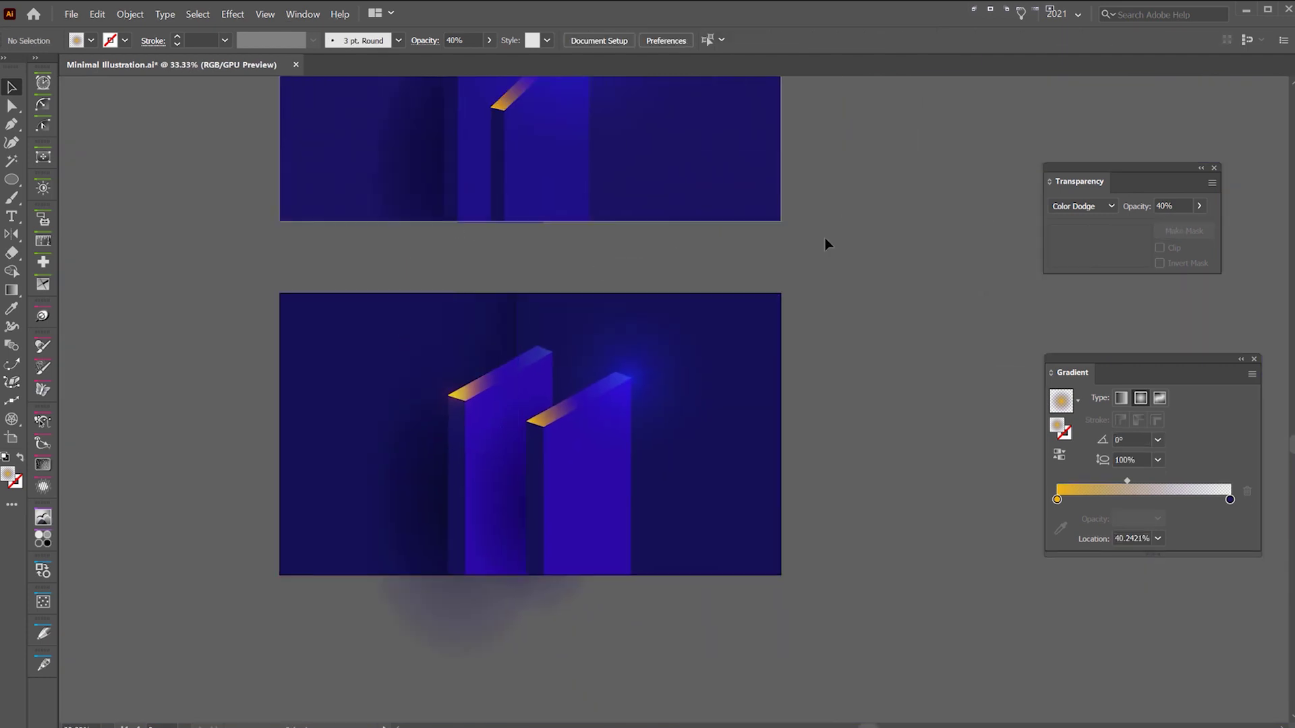
- Hide the interface panels and draw a rectangle exactly covering the lower artboard
{"action": "scroll", "coordinate": [837, 303], "scroll_direction": "left", "scroll_amount": 3}
{"action": "scroll", "coordinate": [836, 303], "scroll_direction": "down", "scroll_amount": 1}
{"action": "key", "text": "Tab"}
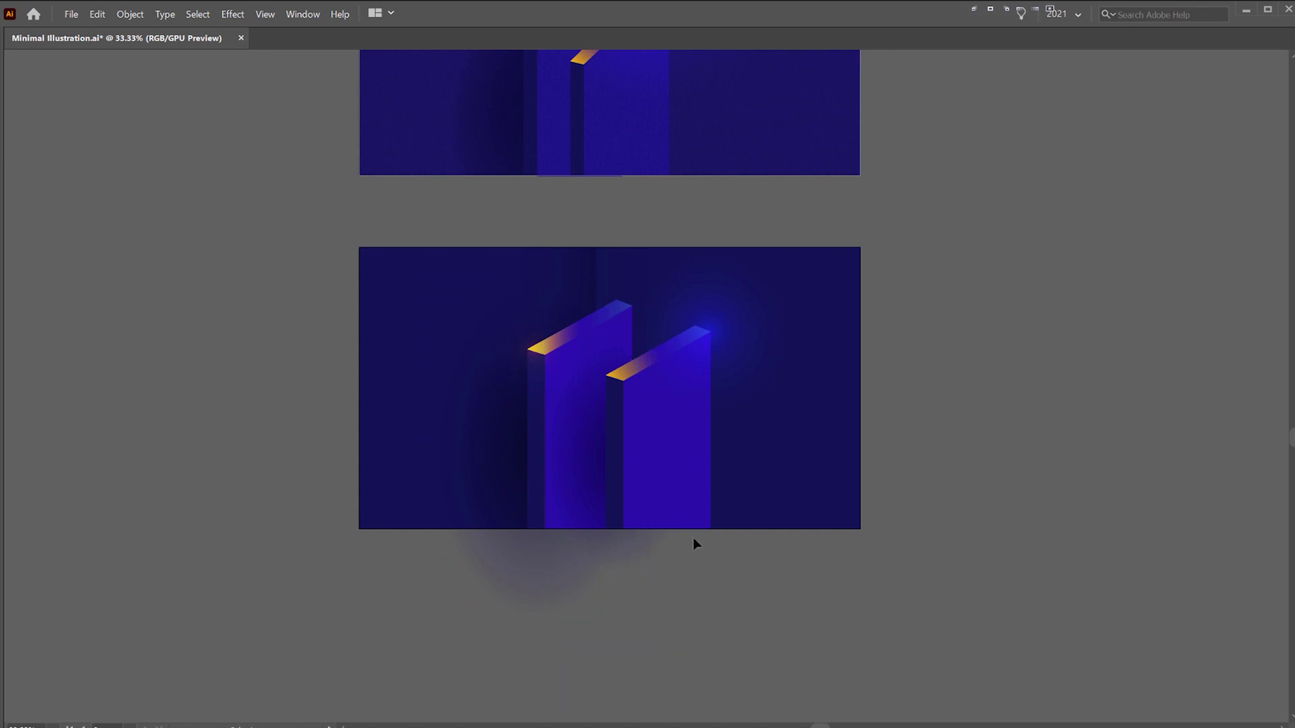
{"action": "left_click_drag", "start_coordinate": [357, 245], "coordinate": [865, 534]}
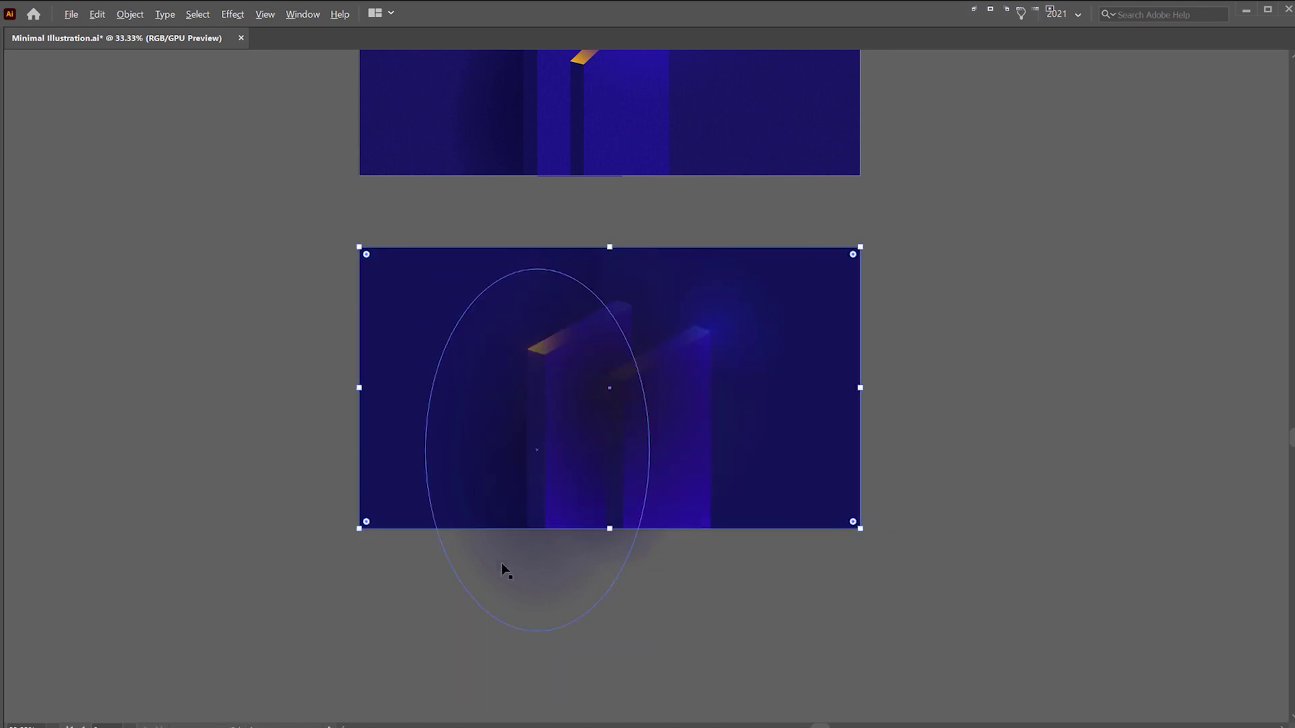
- Clip the back block's overflowing oval shadow to the artboard-sized rectangle with a clipping mask
{"action": "scroll", "coordinate": [501, 563], "scroll_direction": "up", "scroll_amount": 1}
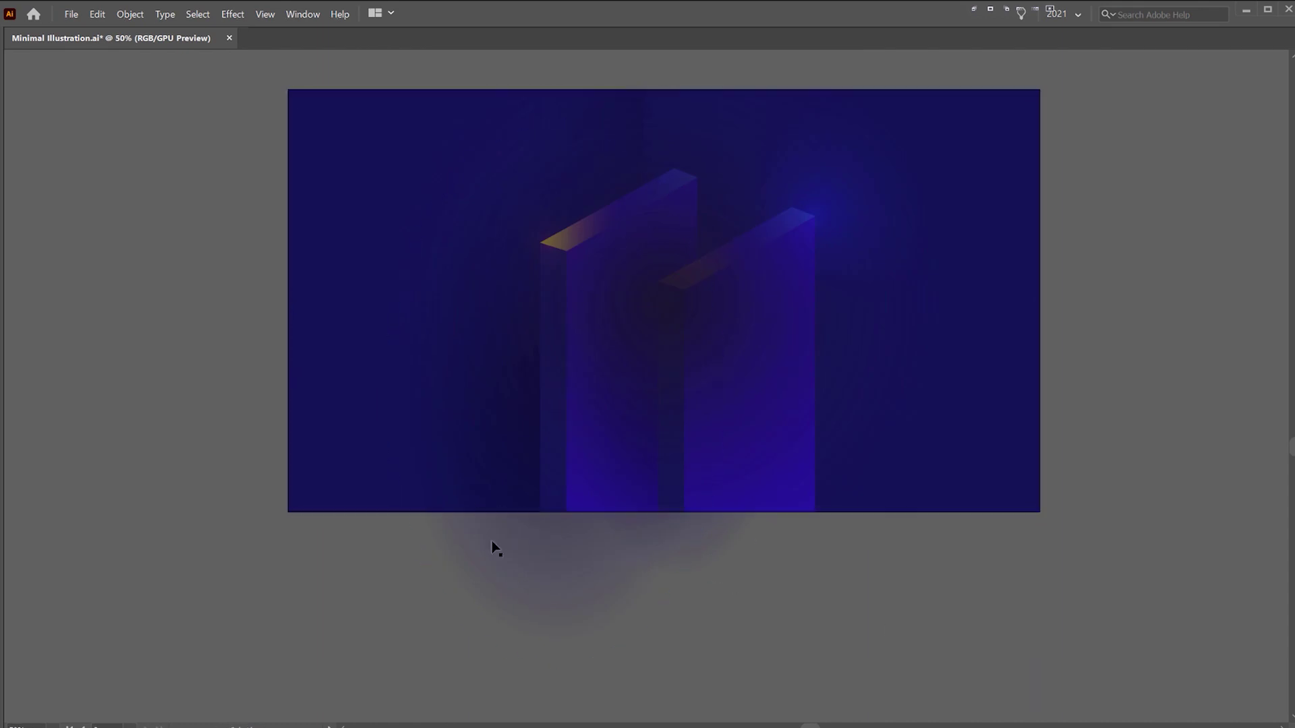
{"action": "left_click", "coordinate": [130, 14]}
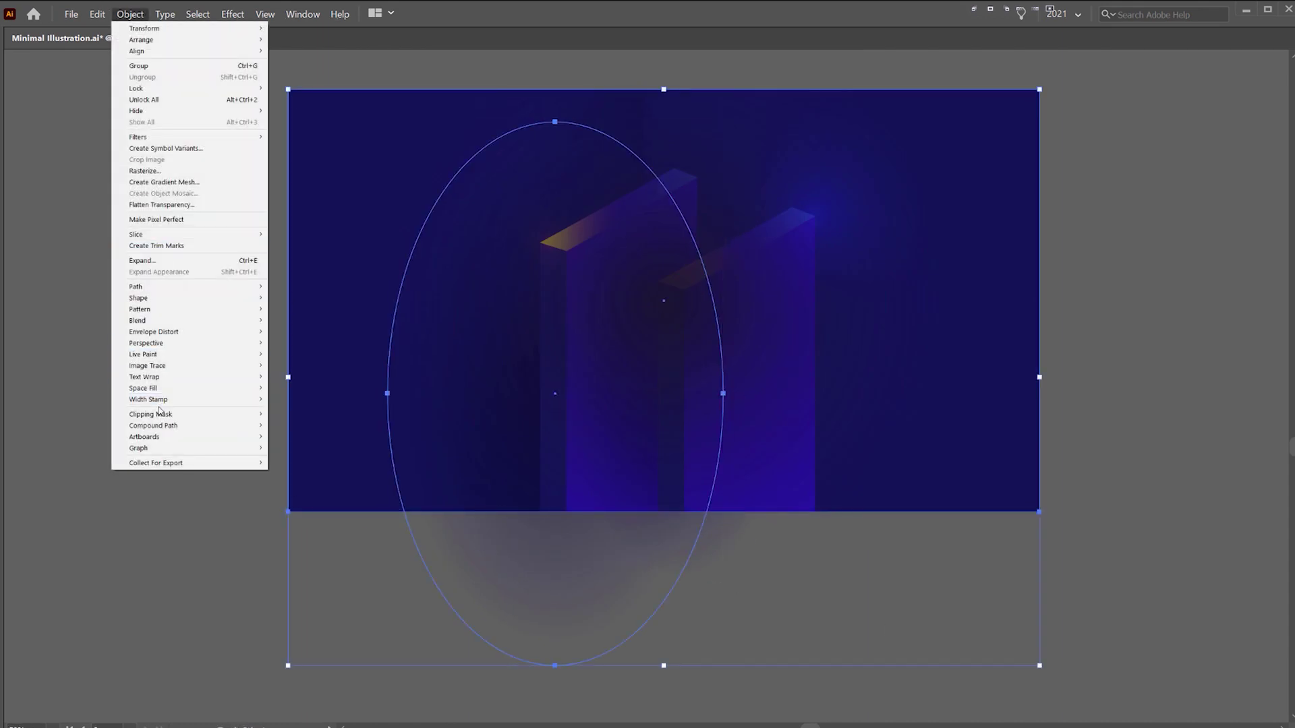
{"action": "mouse_move", "coordinate": [175, 414]}
{"action": "left_click", "coordinate": [296, 414]}
{"action": "left_click_drag", "start_coordinate": [492, 454], "coordinate": [223, 428]}
{"action": "key", "text": "ctrl+z"}
{"action": "key", "text": "ctrl+p"}
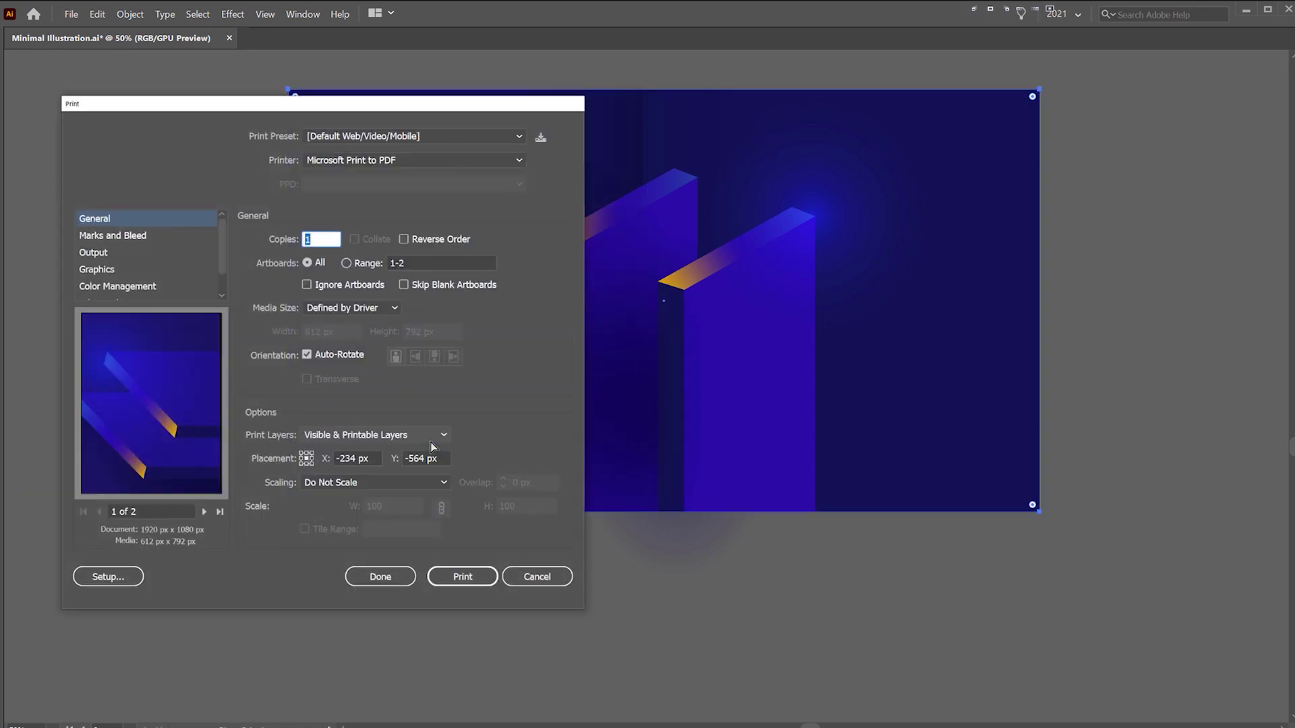
{"action": "key", "text": "Escape"}
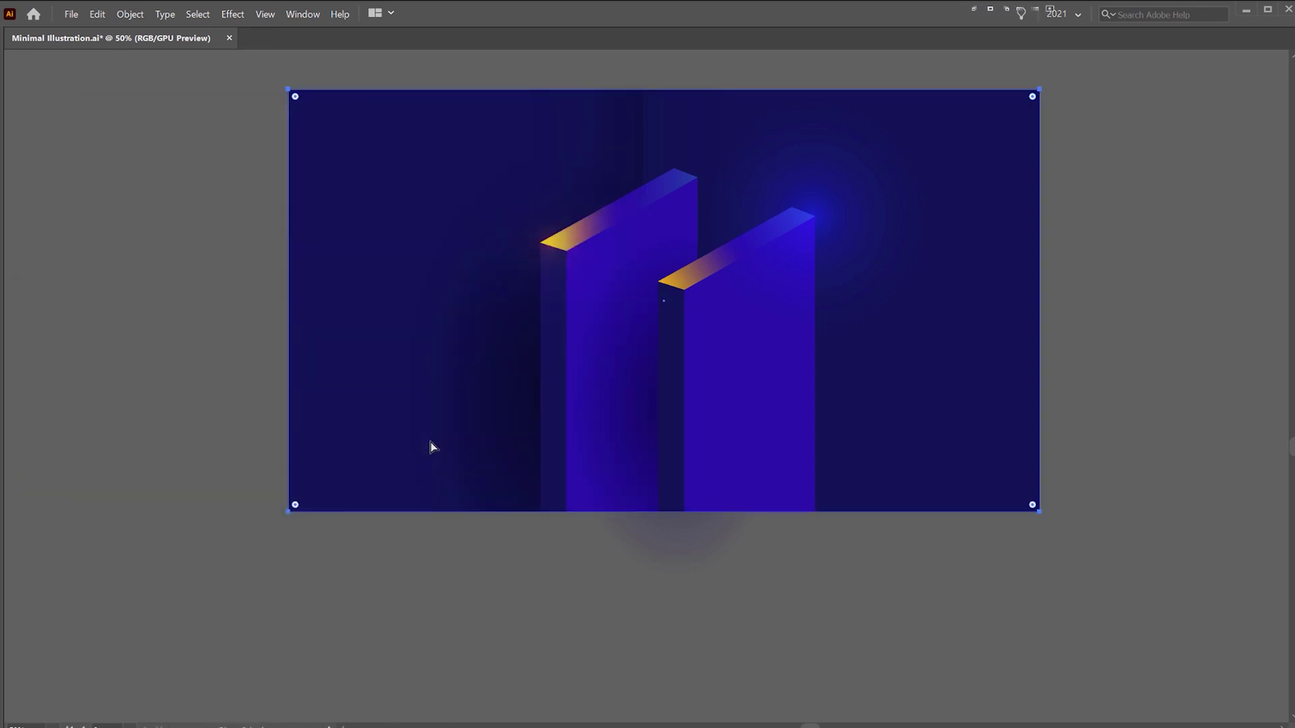
- Draw a rectangle around both blocks down to the artboard's lower edge and clip the front block's overflowing shadow with it
{"action": "key", "text": "ctrl+2"}
{"action": "key", "text": "m"}
{"action": "left_click_drag", "start_coordinate": [465, 137], "coordinate": [890, 512]}
{"action": "key", "text": "v"}
{"action": "left_click", "coordinate": [708, 536], "text": "shift"}
{"action": "key", "text": "ctrl+7"}
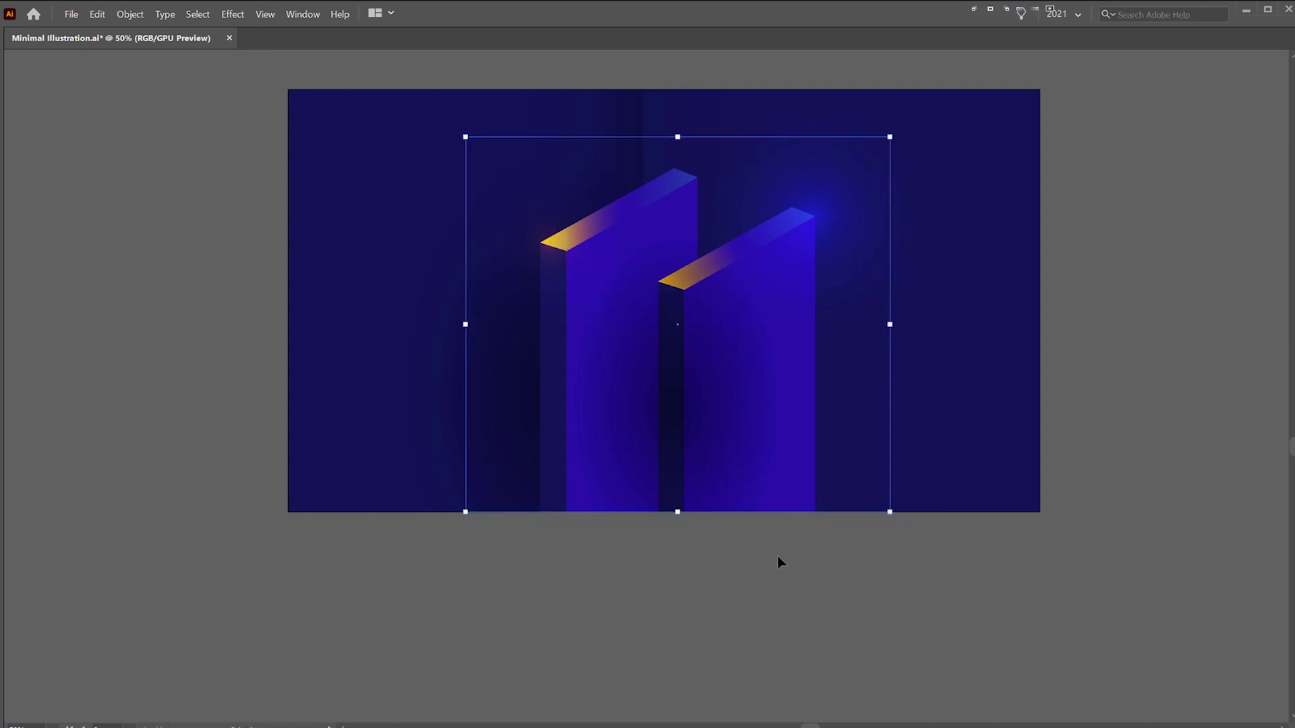
- Send the newly clipped shadow backward behind the front block and deselect it
{"action": "left_click_drag", "start_coordinate": [762, 450], "coordinate": [661, 445]}
{"action": "key", "text": "ctrl+z"}
{"action": "key", "text": "a"}
{"action": "key", "text": "ctrl+["}
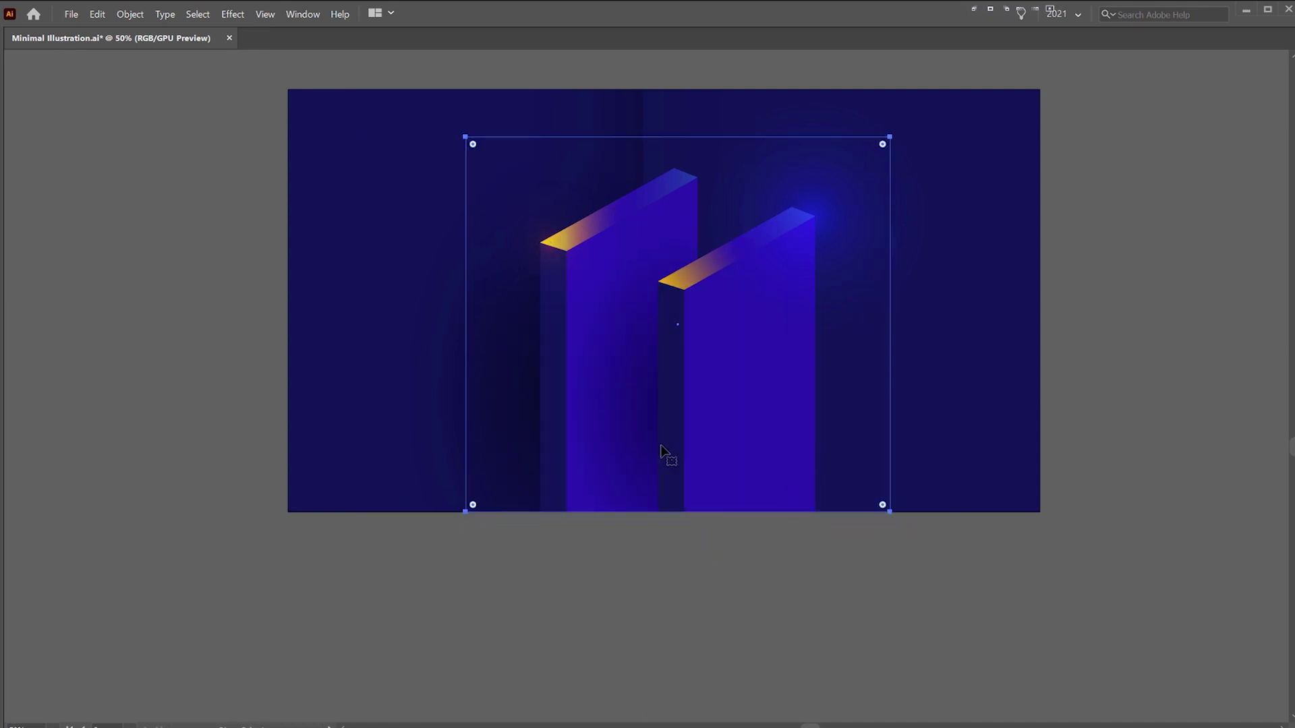
{"action": "key", "text": "v"}
{"action": "key", "text": "ctrl+minus"}
{"action": "left_click", "coordinate": [1030, 219]}
- Draw a 1920 by 1080 px rectangle covering the lower artboard and show the interface panels again
{"action": "scroll", "coordinate": [922, 292], "scroll_direction": "up", "scroll_amount": 2}
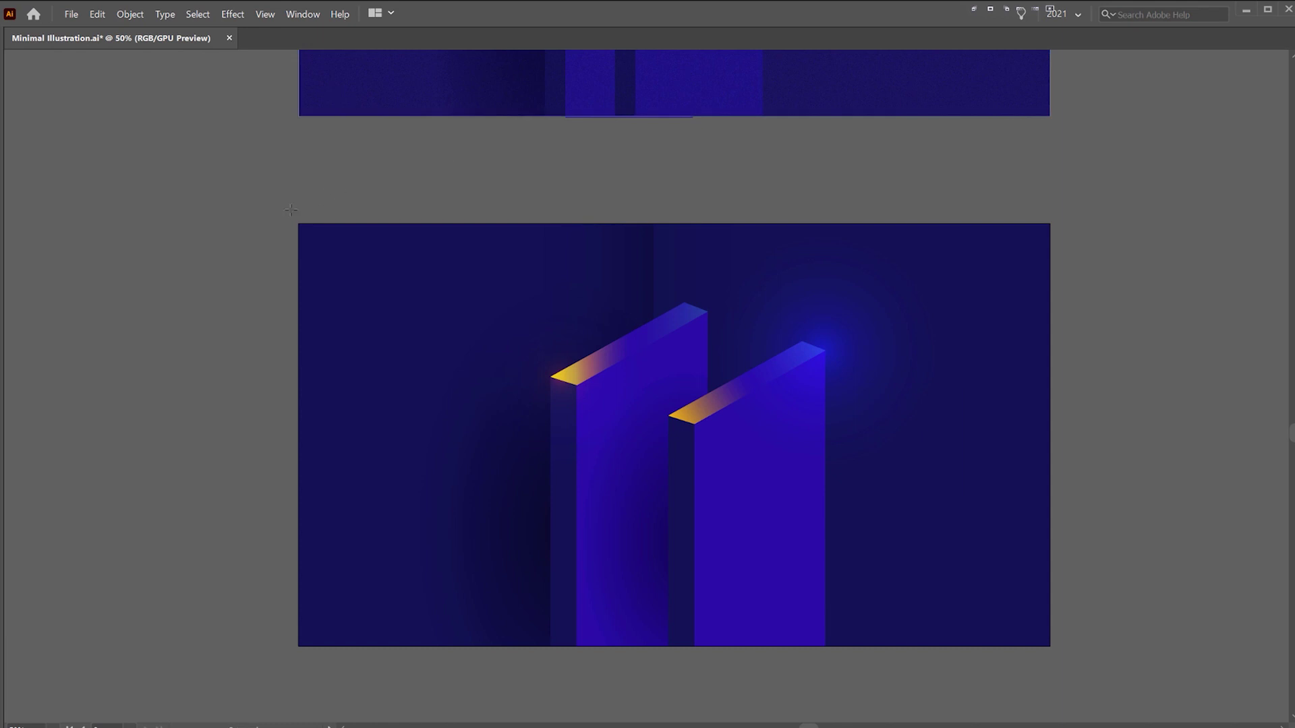
{"action": "left_click_drag", "start_coordinate": [297, 222], "coordinate": [1058, 640]}
{"action": "key", "text": "Tab"}
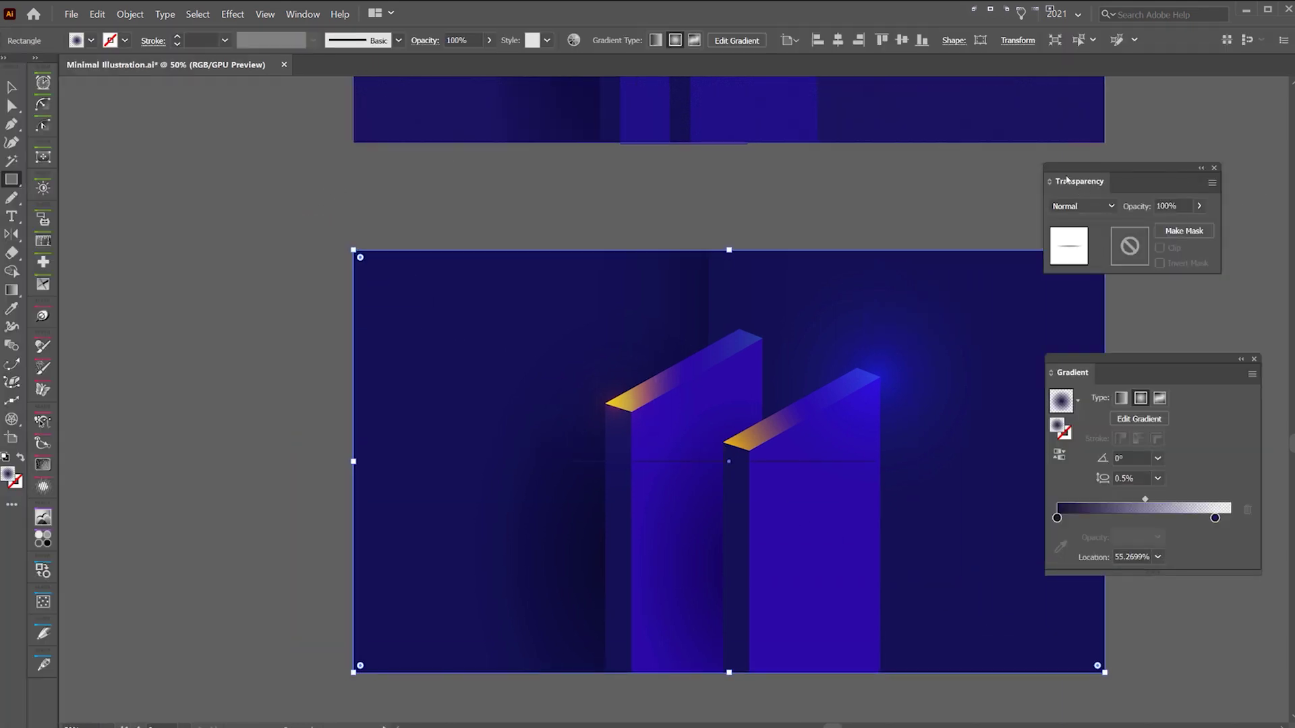
- Move the floating panels clear of the artwork and fill the full-artboard rectangle with a mid grey swatch
{"action": "left_click_drag", "start_coordinate": [1067, 179], "coordinate": [1150, 96]}
{"action": "left_click_drag", "start_coordinate": [1114, 354], "coordinate": [1190, 438]}
{"action": "left_click_drag", "start_coordinate": [1292, 236], "coordinate": [969, 249]}
{"action": "left_click", "coordinate": [1057, 309]}
{"action": "left_click", "coordinate": [1044, 309]}
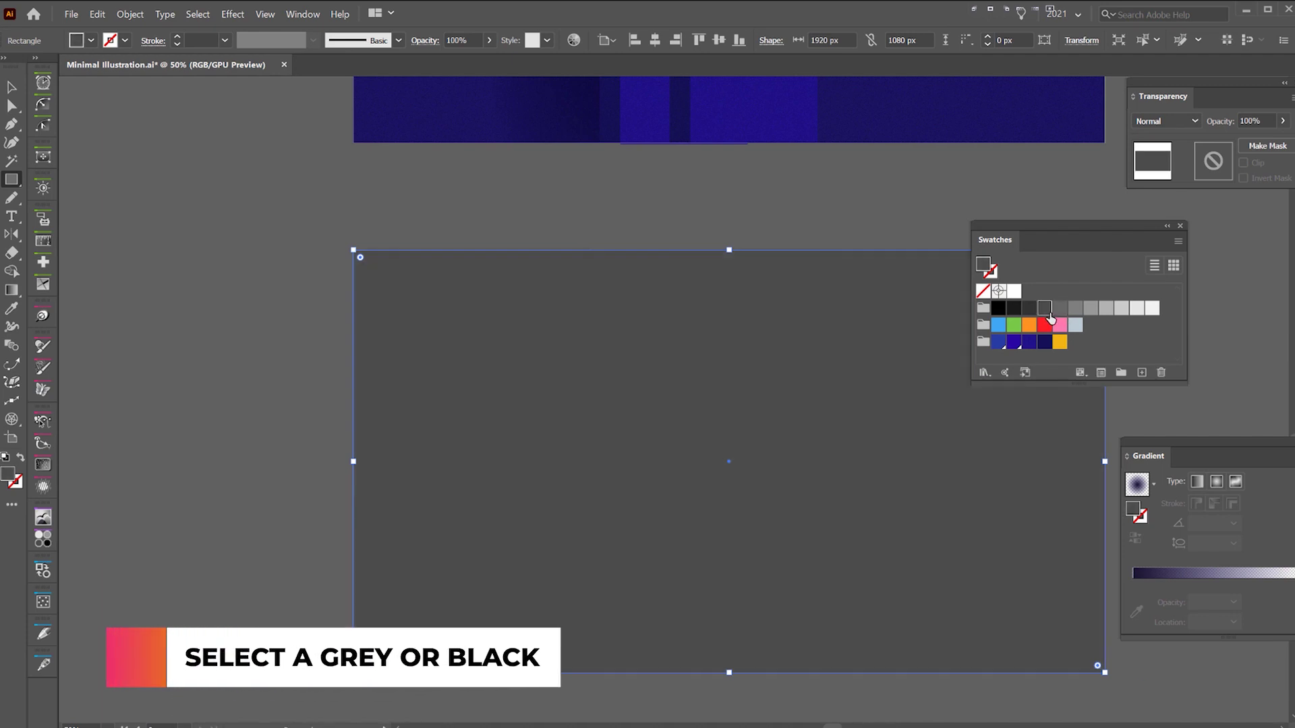
{"action": "left_click", "coordinate": [1075, 309]}
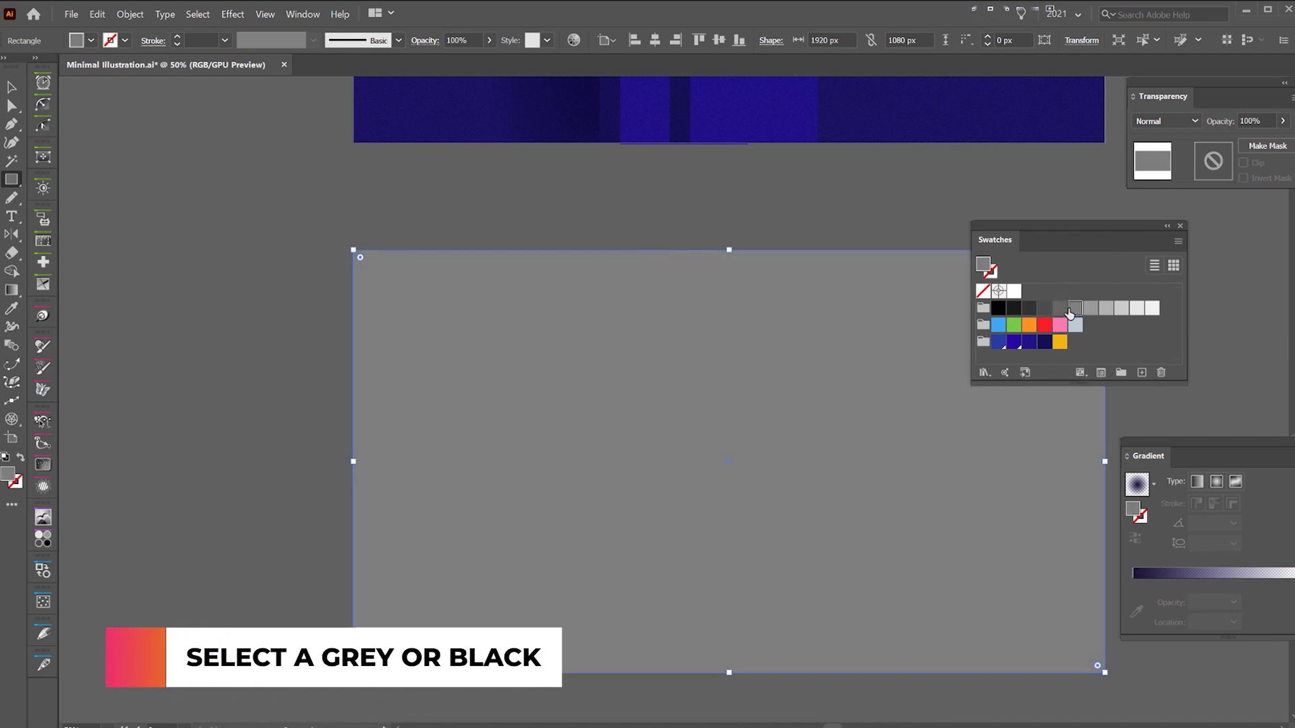
- Compare a darker grey, keep the mid grey swatch fill on the rectangle, and open the Grain texture effect for it
{"action": "left_click", "coordinate": [1061, 309]}
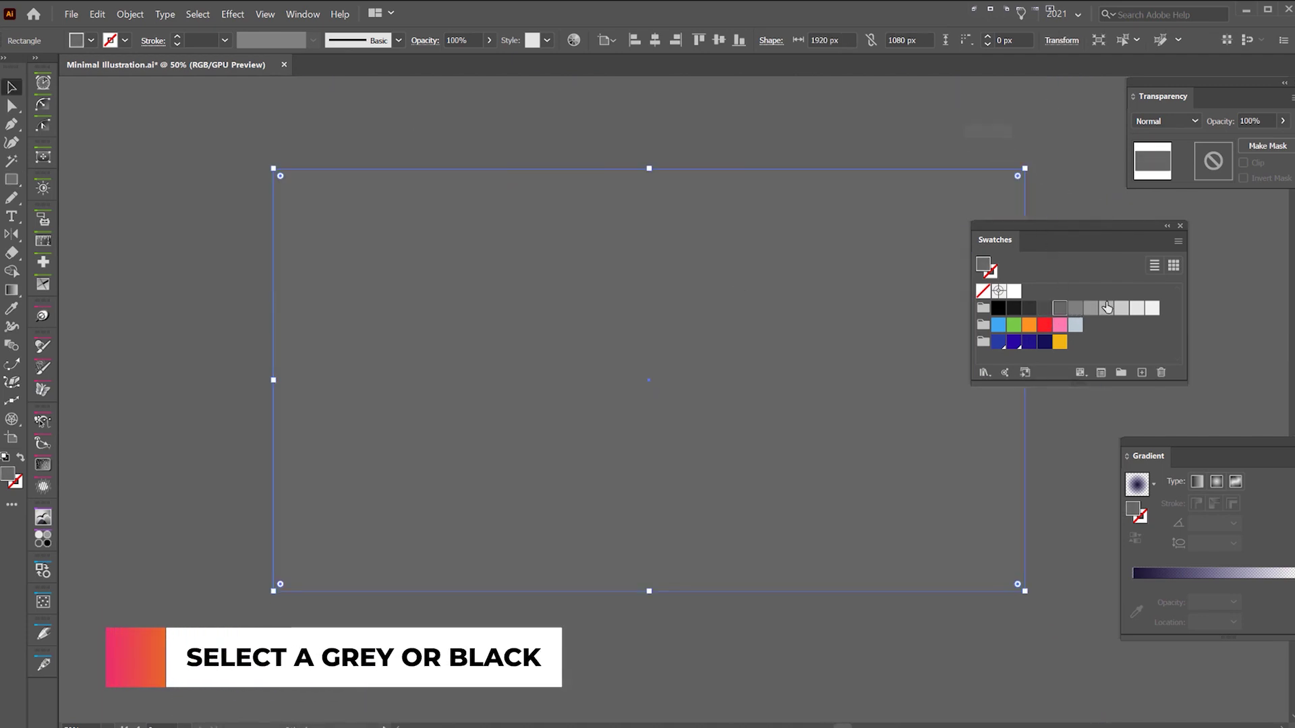
{"action": "left_click", "coordinate": [1075, 309]}
{"action": "left_click_drag", "start_coordinate": [1076, 227], "coordinate": [1125, 228]}
{"action": "left_click", "coordinate": [233, 14]}
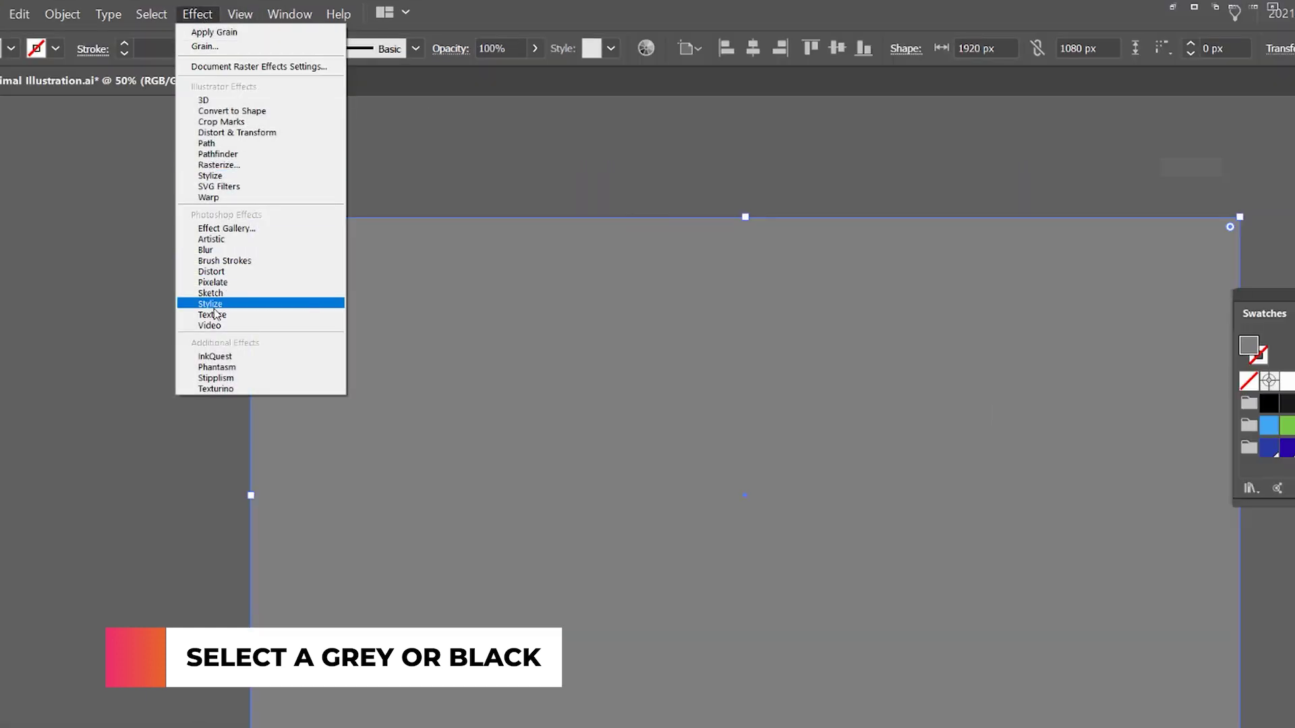
{"action": "mouse_move", "coordinate": [216, 314]}
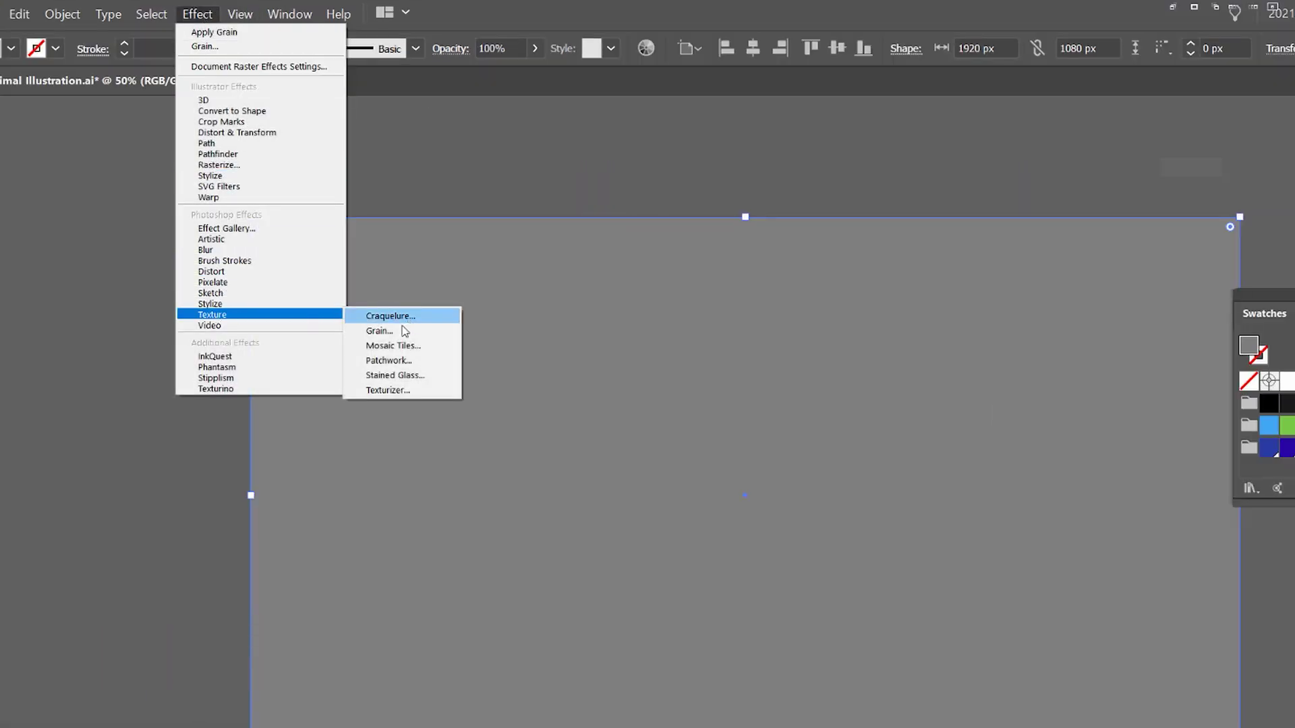
{"action": "left_click", "coordinate": [379, 331]}
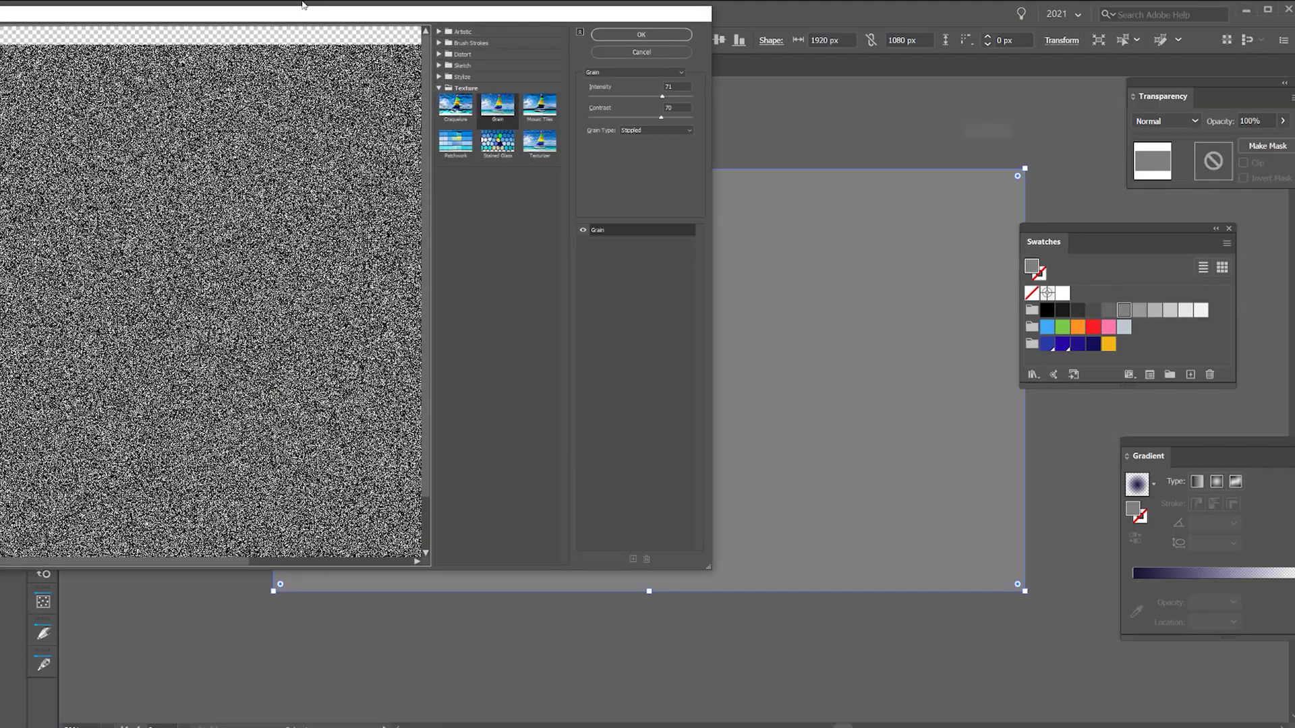
- Apply the Grain effect to the grey rectangle with intensity 28, contrast 71 and the Stippled grain type
{"action": "left_click_drag", "start_coordinate": [302, 4], "coordinate": [588, 63]}
{"action": "left_click", "coordinate": [904, 131]}
{"action": "left_click", "coordinate": [897, 149]}
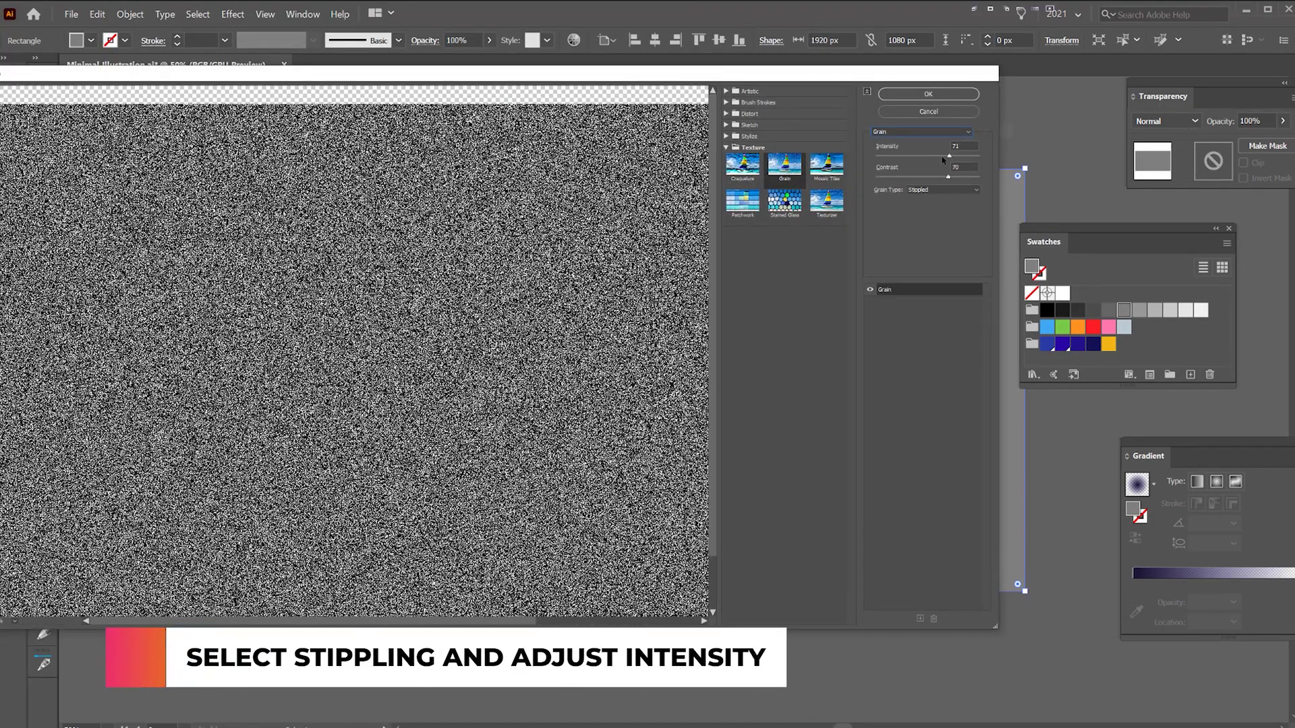
{"action": "left_click", "coordinate": [928, 157]}
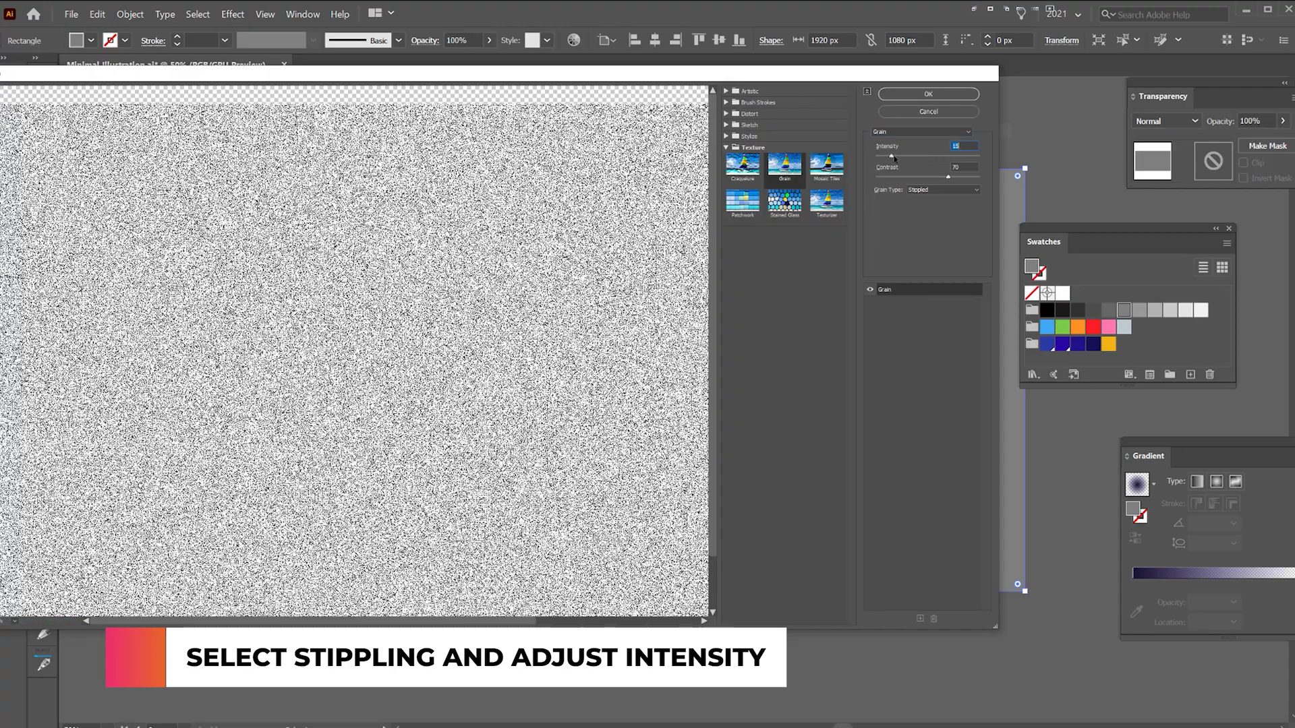
{"action": "mouse_move", "coordinate": [892, 157]}
{"action": "left_mouse_down"}
{"action": "mouse_move", "coordinate": [969, 159]}
{"action": "mouse_move", "coordinate": [892, 158]}
{"action": "left_mouse_up"}
{"action": "left_click", "coordinate": [905, 157]}
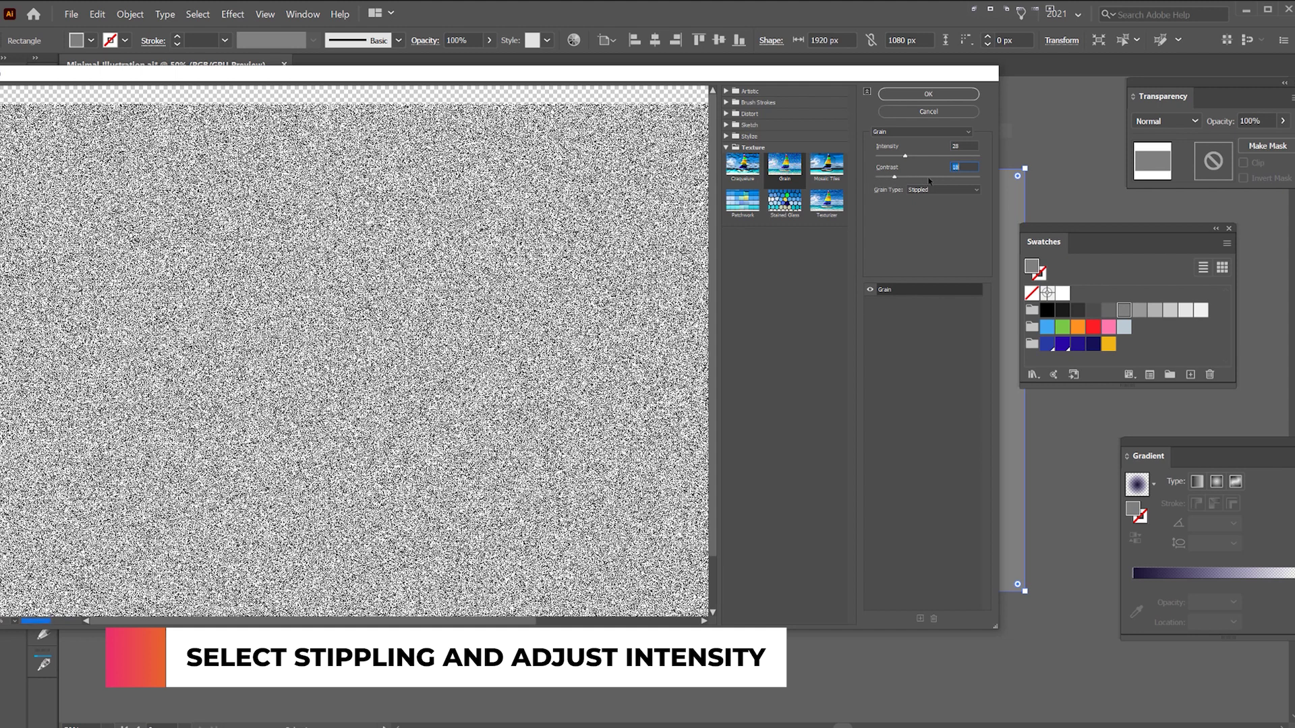
{"action": "left_click_drag", "start_coordinate": [951, 180], "coordinate": [944, 180]}
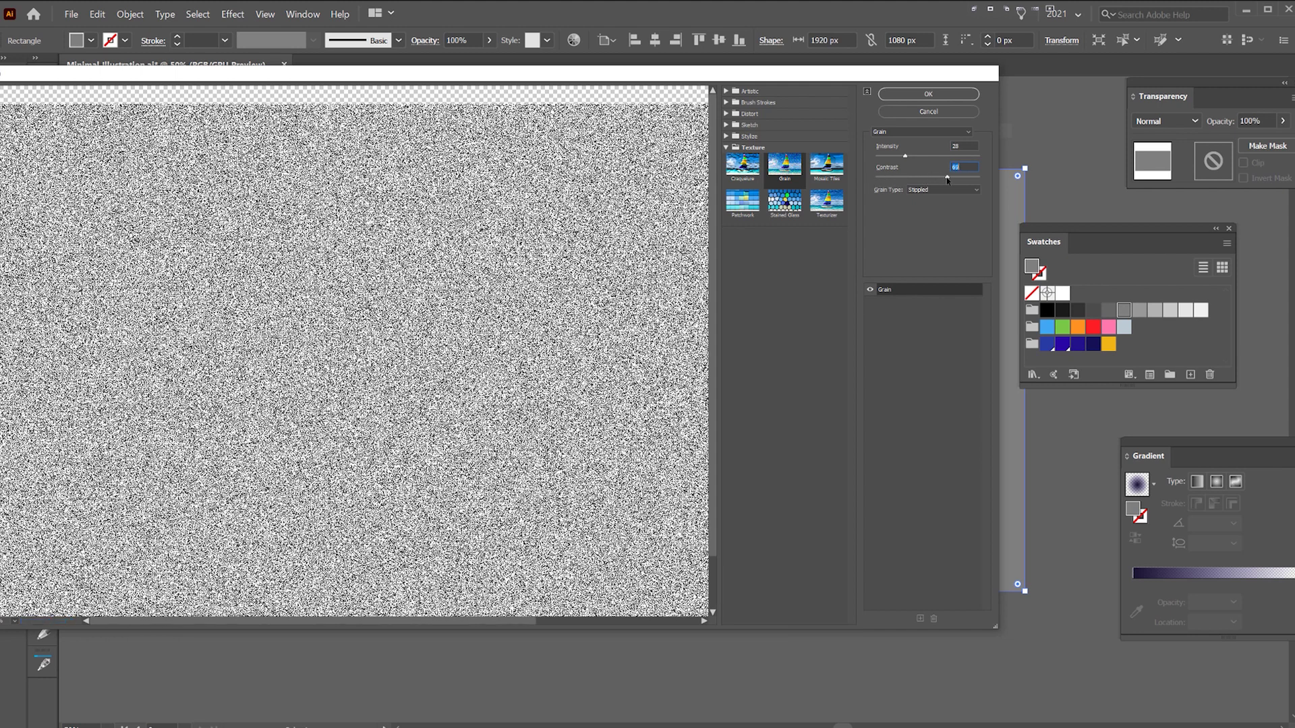
{"action": "left_click", "coordinate": [934, 190]}
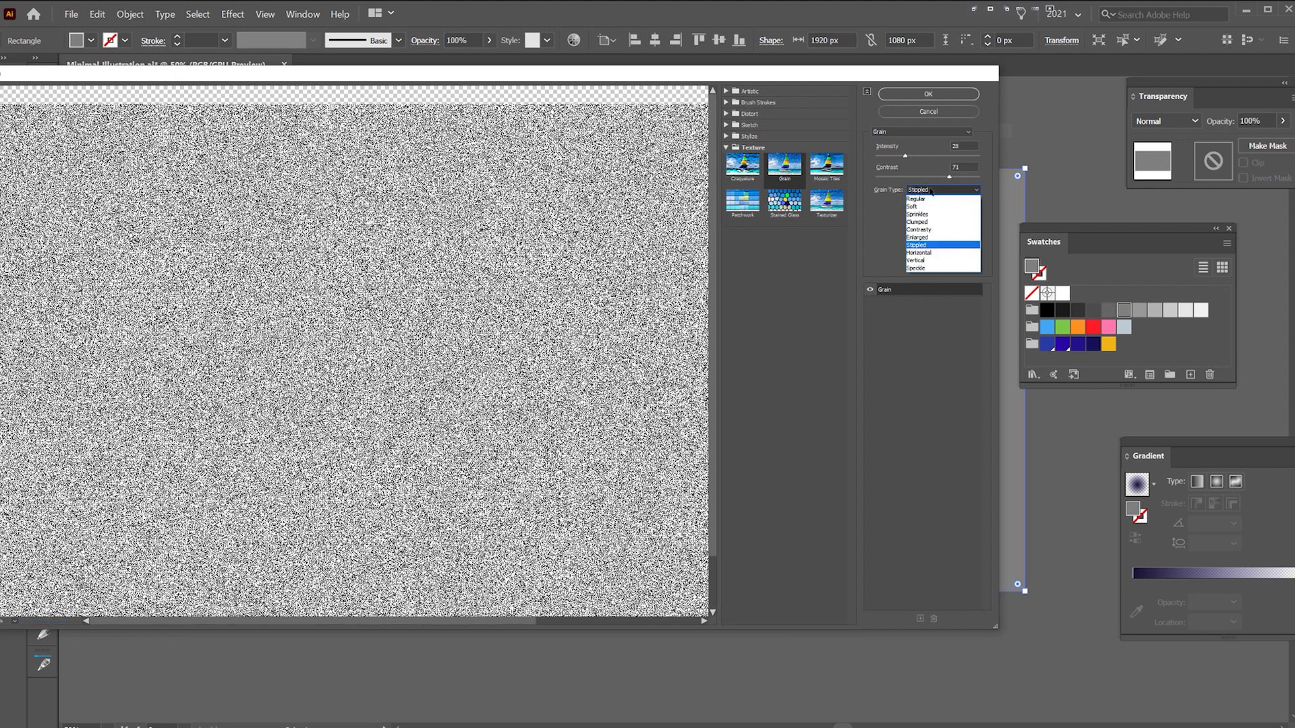
{"action": "left_click", "coordinate": [931, 245]}
{"action": "left_click", "coordinate": [919, 94]}
- Set the grain rectangle's blending mode to Overlay and move the Transparency panel clear of the artwork
{"action": "left_click_drag", "start_coordinate": [1150, 108], "coordinate": [712, 219]}
{"action": "left_click", "coordinate": [727, 233]}
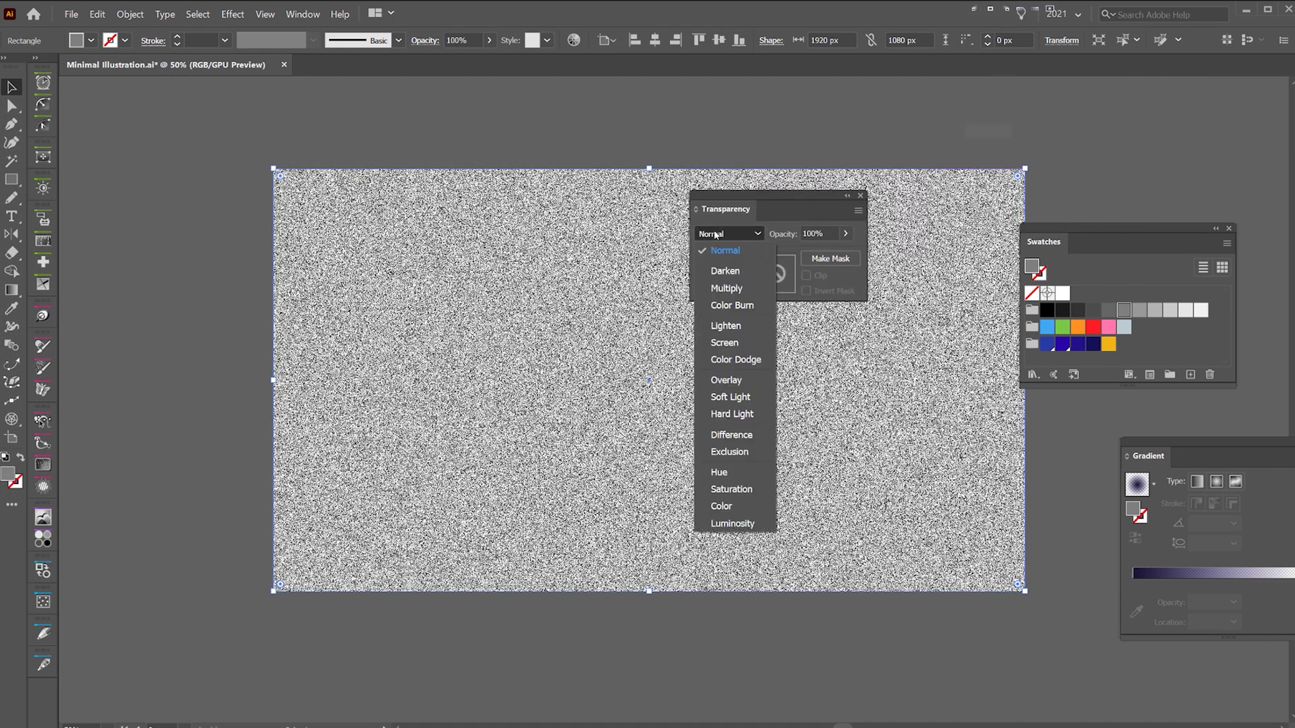
{"action": "left_click", "coordinate": [726, 379]}
{"action": "left_click_drag", "start_coordinate": [735, 201], "coordinate": [866, 154]}
- Try the grain rectangle at 30% opacity and at 25% opacity
{"action": "scroll", "coordinate": [717, 326], "scroll_direction": "up", "scroll_amount": 2}
{"action": "scroll", "coordinate": [679, 335], "scroll_direction": "up", "scroll_amount": 1}
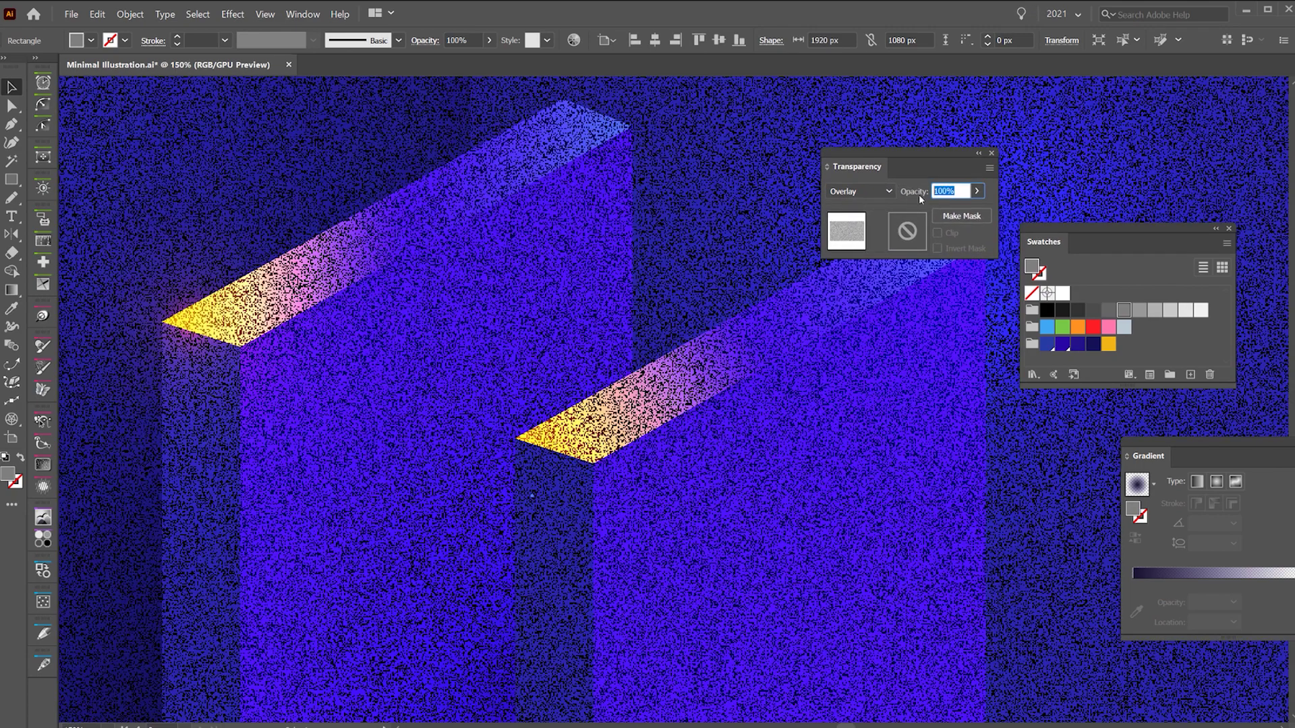
{"action": "type", "text": "30"}
{"action": "key", "text": "Return"}
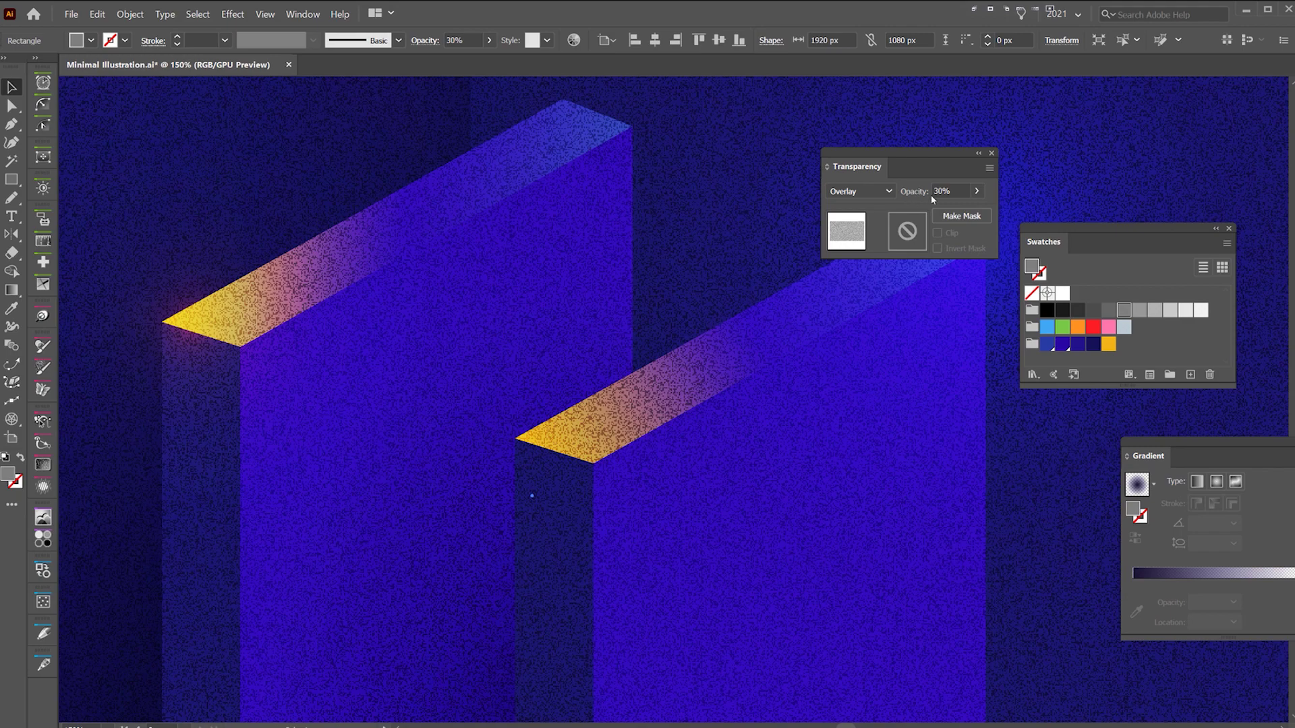
{"action": "type", "text": "25"}
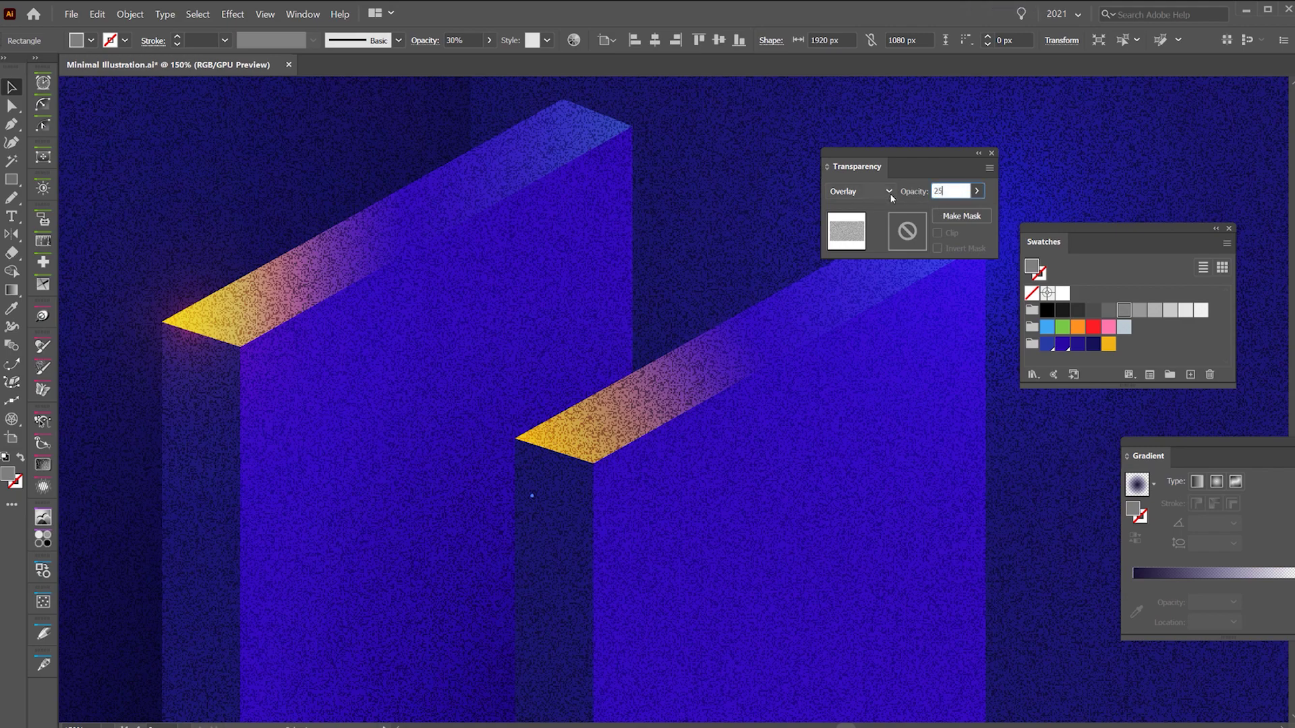
{"action": "key", "text": "Return"}
{"action": "key", "text": "ctrl+0"}
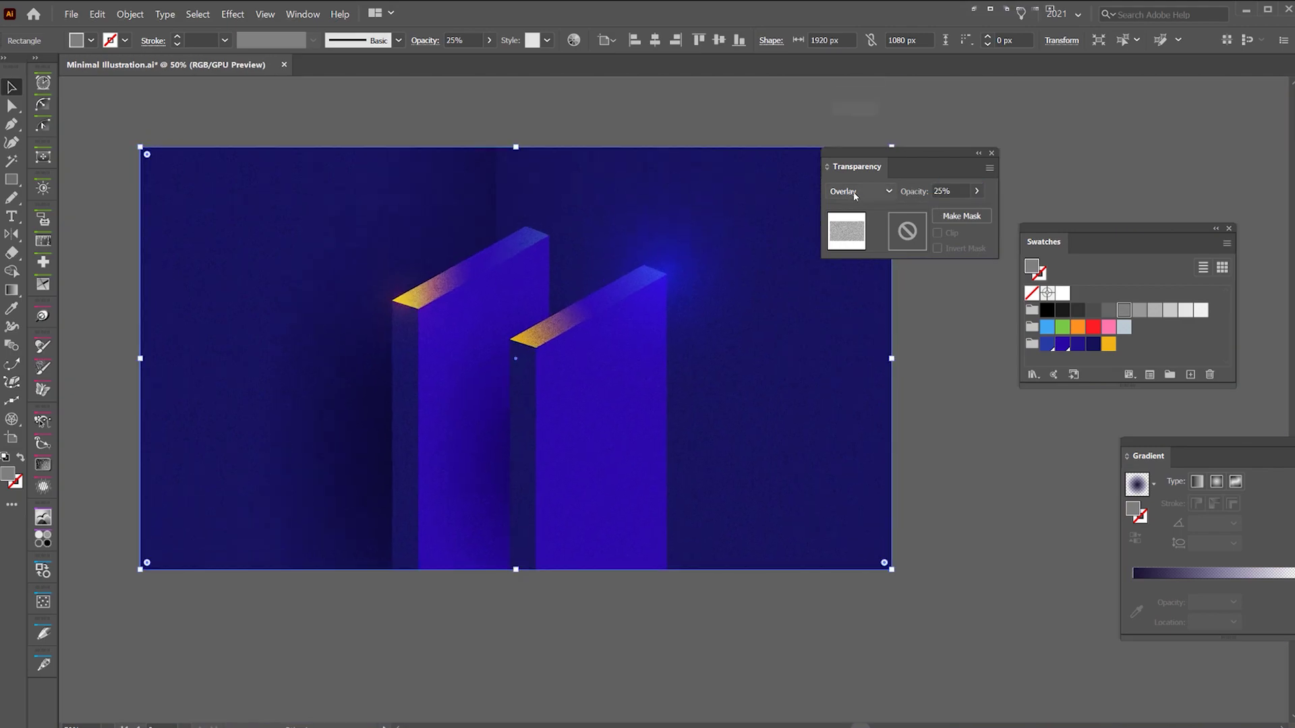
- Try 10% opacity for the grain rectangle, settle on 15%, move the Transparency panel aside and deselect the rectangle
{"action": "left_click", "coordinate": [908, 196]}
{"action": "key", "text": "Return"}
{"action": "type", "text": "10"}
{"action": "key", "text": "Return"}
{"action": "type", "text": "15"}
{"action": "key", "text": "Return"}
{"action": "left_click_drag", "start_coordinate": [916, 153], "coordinate": [1122, 116]}
{"action": "left_click", "coordinate": [616, 133]}
- Examine the grain on the blocks up close and across the whole illustration with the interface panels hidden
{"action": "scroll", "coordinate": [616, 133], "scroll_direction": "up", "scroll_amount": 8}
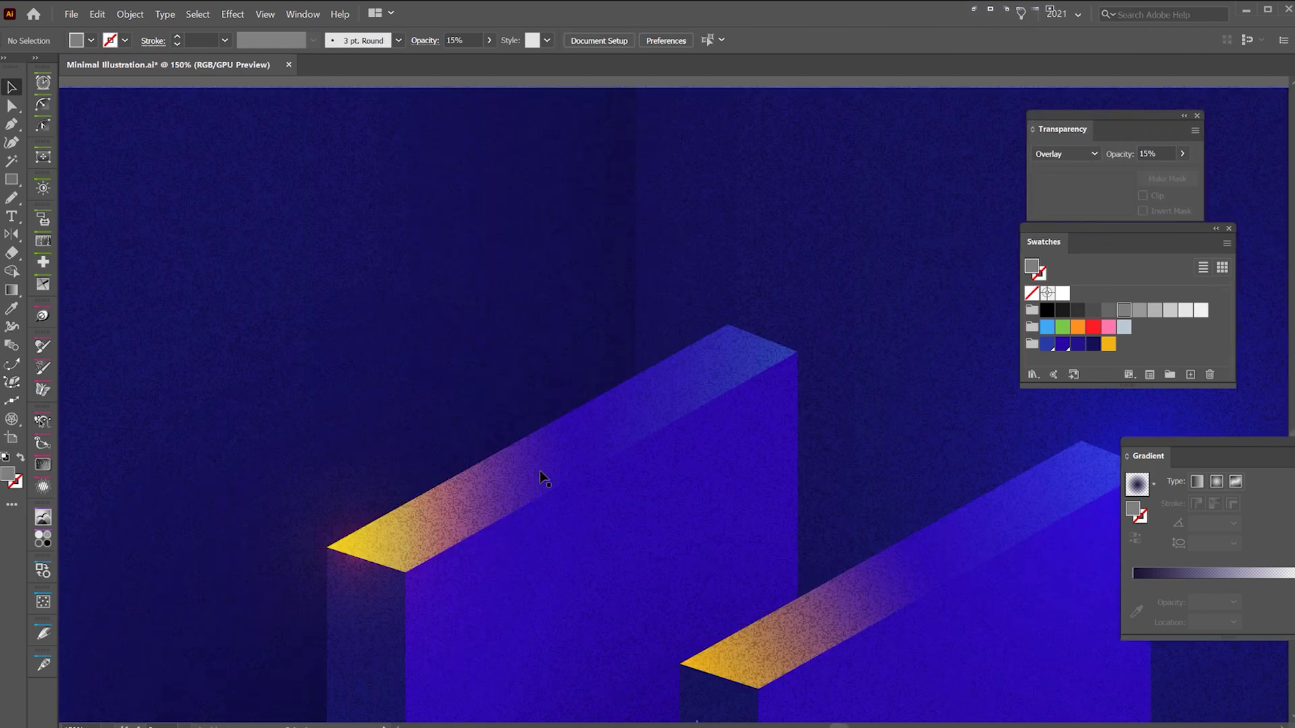
{"action": "scroll", "coordinate": [564, 252], "scroll_direction": "down", "scroll_amount": 8}
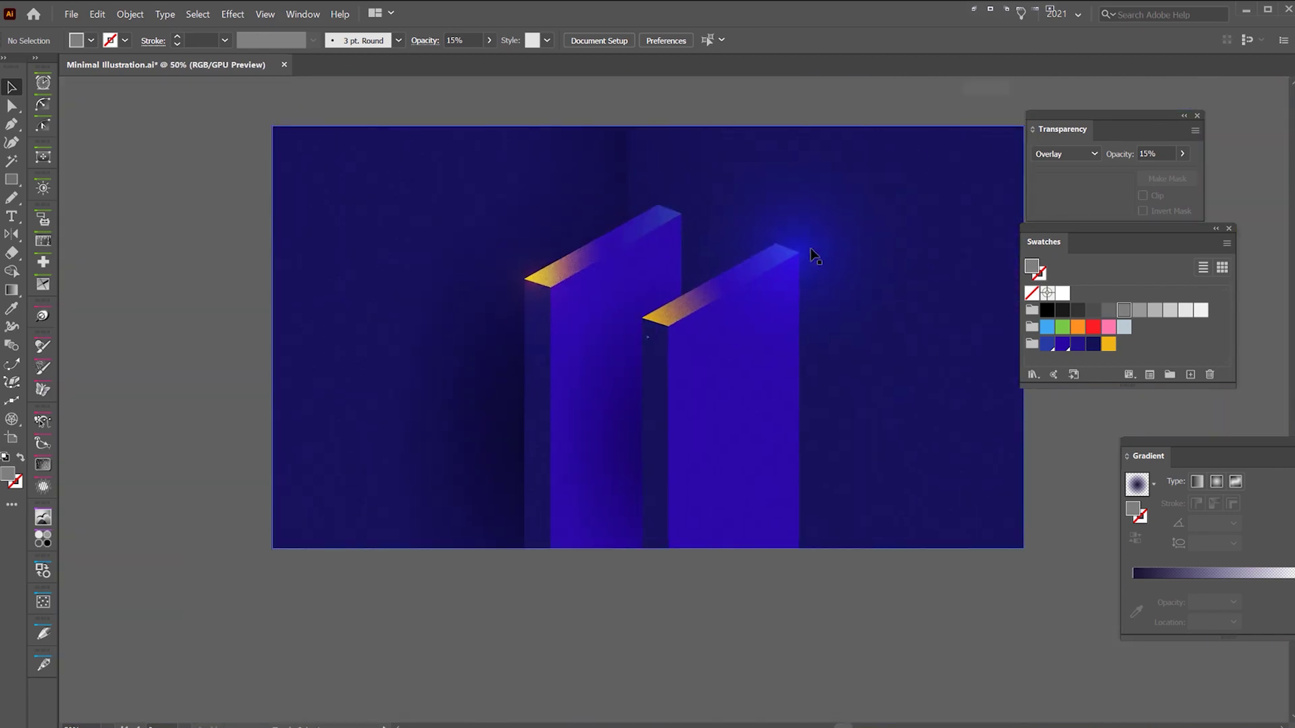
{"action": "left_click", "coordinate": [812, 247]}
{"action": "key", "text": "Tab"}
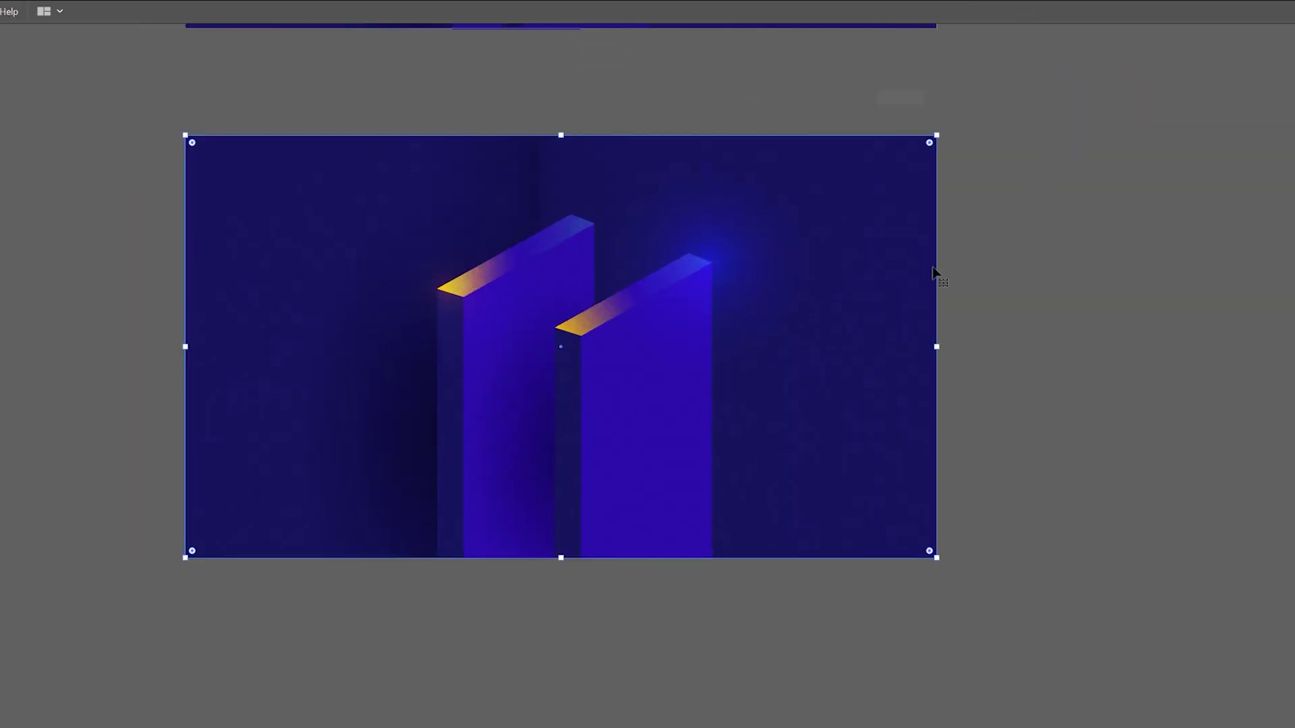
{"action": "left_click", "coordinate": [1053, 240]}
{"action": "left_click_drag", "start_coordinate": [1052, 234], "coordinate": [1167, 255]}
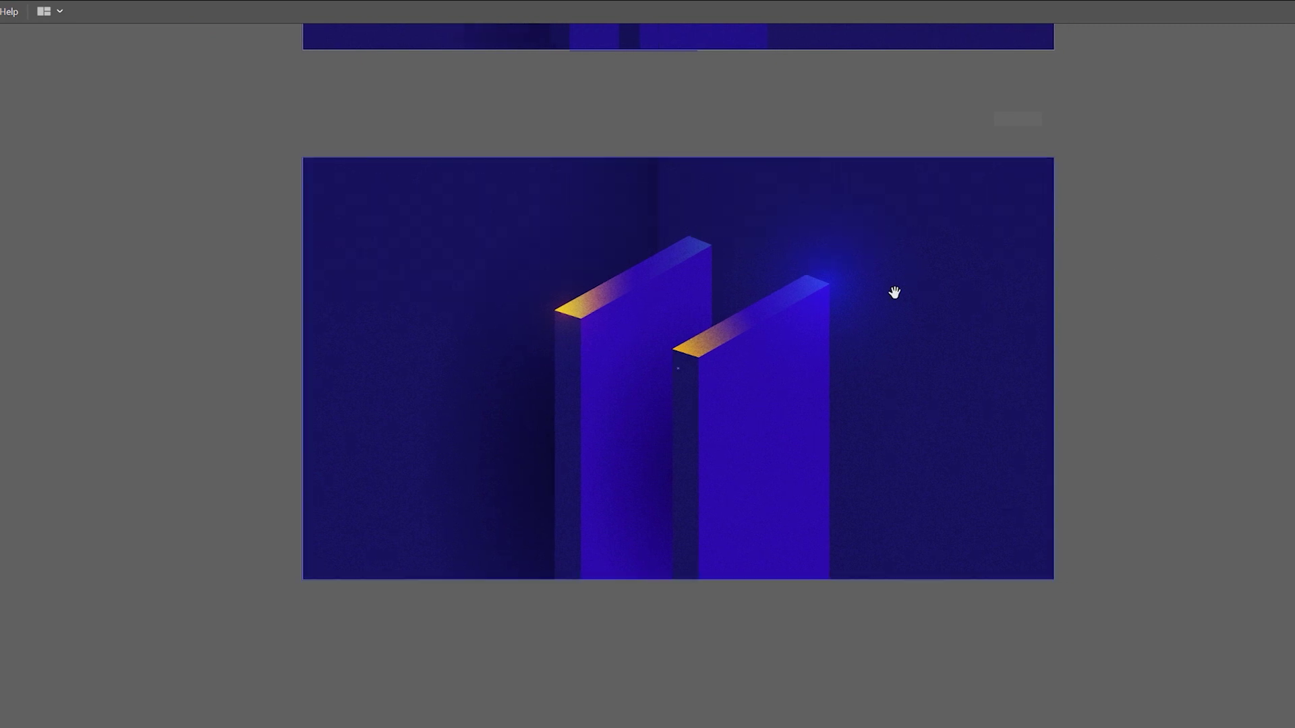
{"action": "key", "text": "ctrl+plus"}
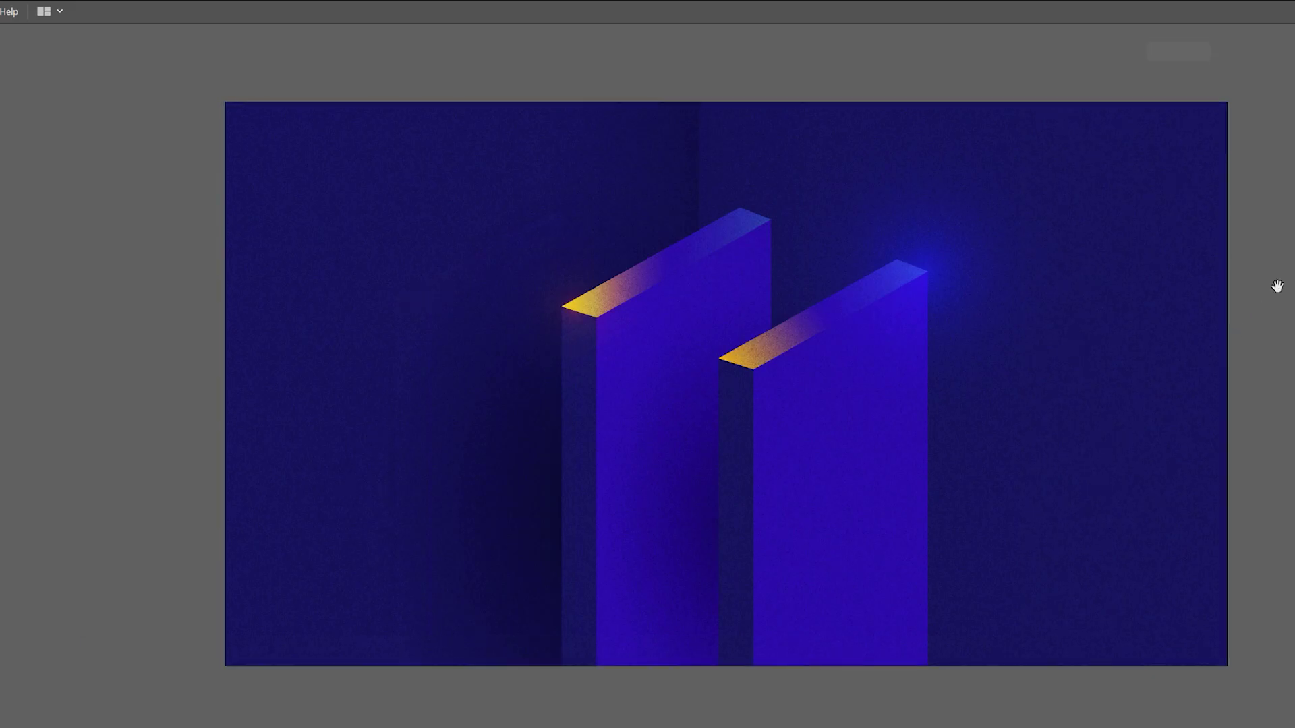
{"action": "left_click_drag", "start_coordinate": [1275, 286], "coordinate": [1184, 315]}
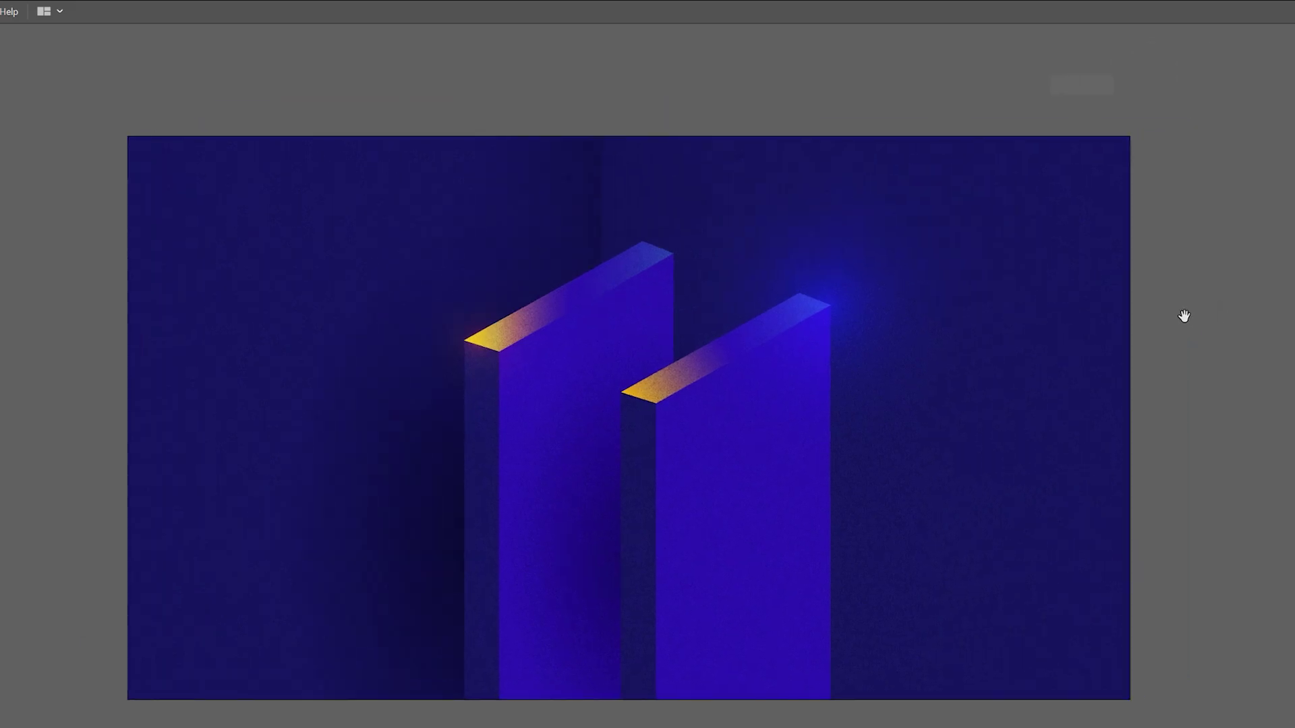
- Cycle through the screen modes and review the finished illustration beneath the reference artboard
{"action": "key", "text": "f"}
{"action": "key", "text": "f"}
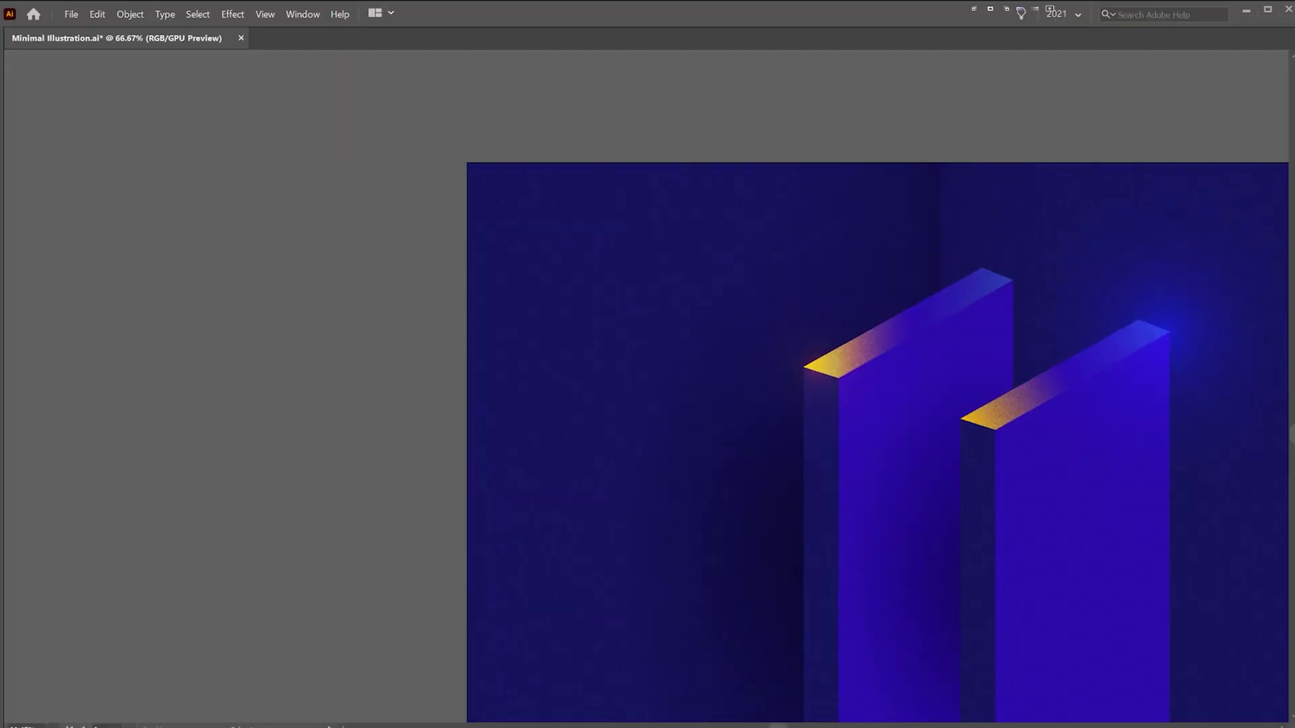
{"action": "scroll", "coordinate": [954, 122], "scroll_direction": "down", "scroll_amount": 2}
{"action": "left_click_drag", "start_coordinate": [1108, 155], "coordinate": [845, 203]}
{"action": "scroll", "coordinate": [897, 211], "scroll_direction": "up", "scroll_amount": 1}
{"action": "left_click_drag", "start_coordinate": [1151, 201], "coordinate": [1091, 220]}
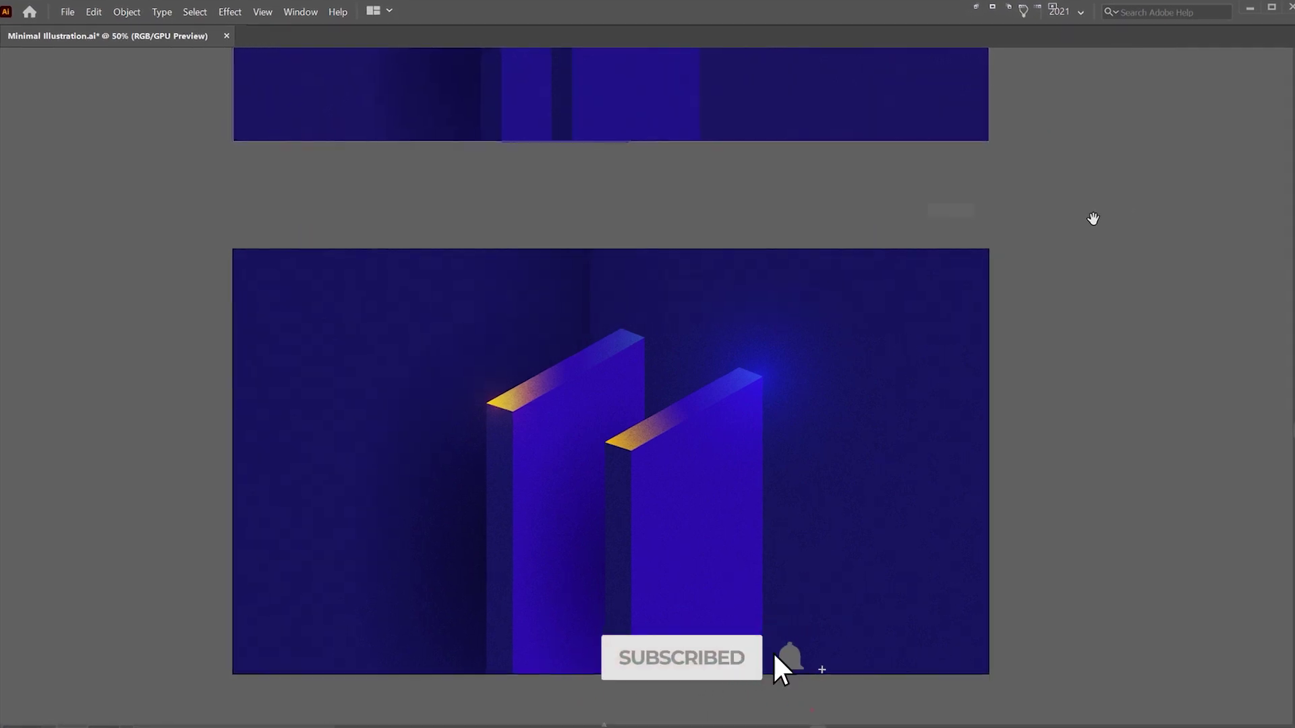